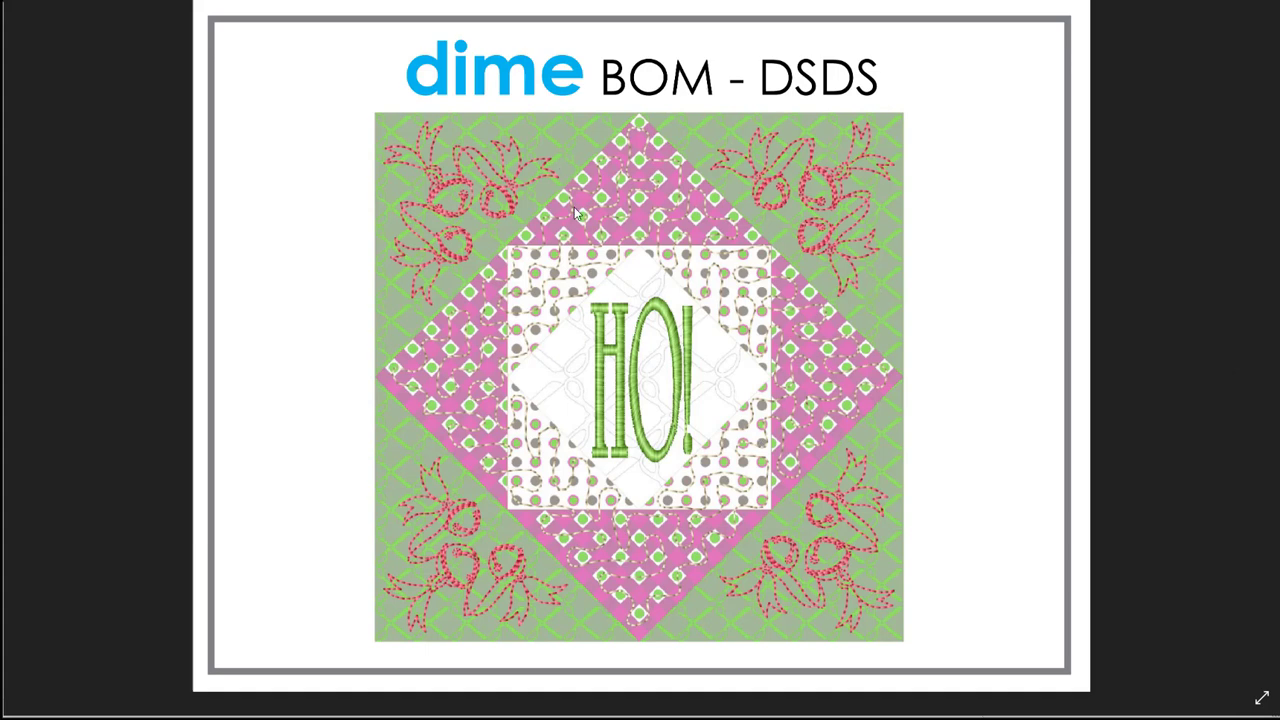
View the two other preview pictures of the HO! quilt block, then switch to My Block Piecer.
left_click(1240, 356)
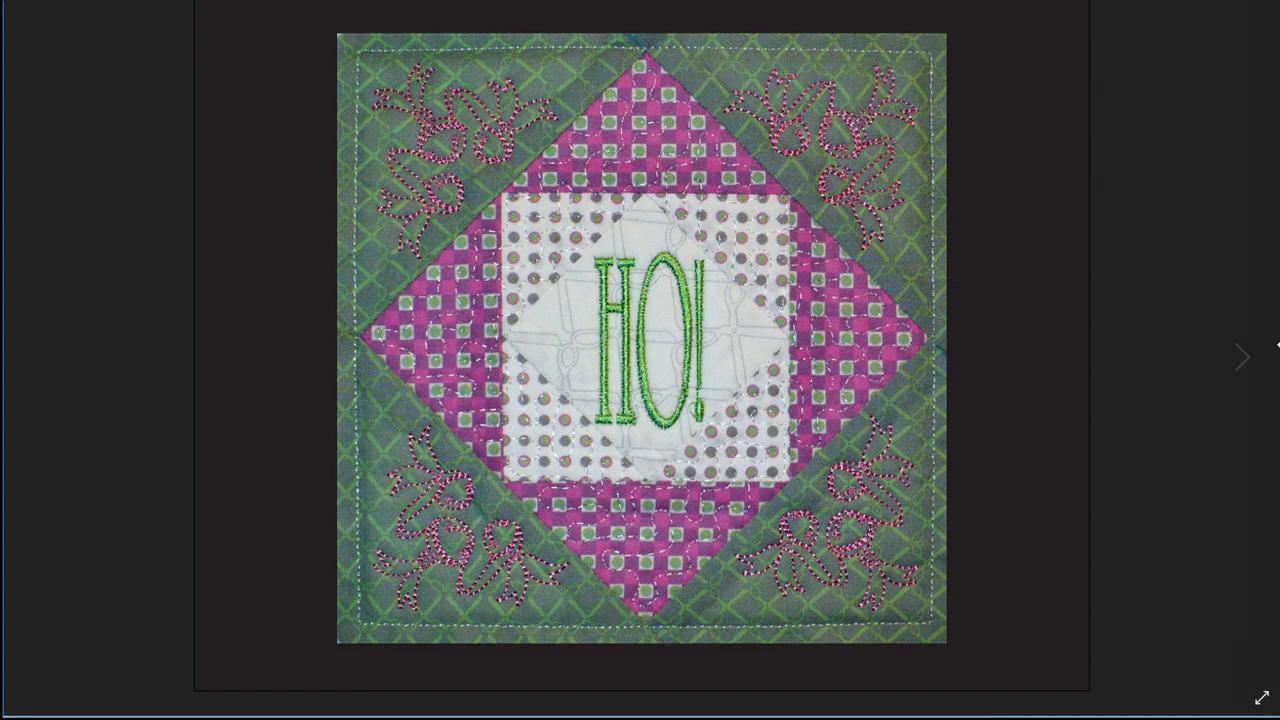
left_click(1240, 357)
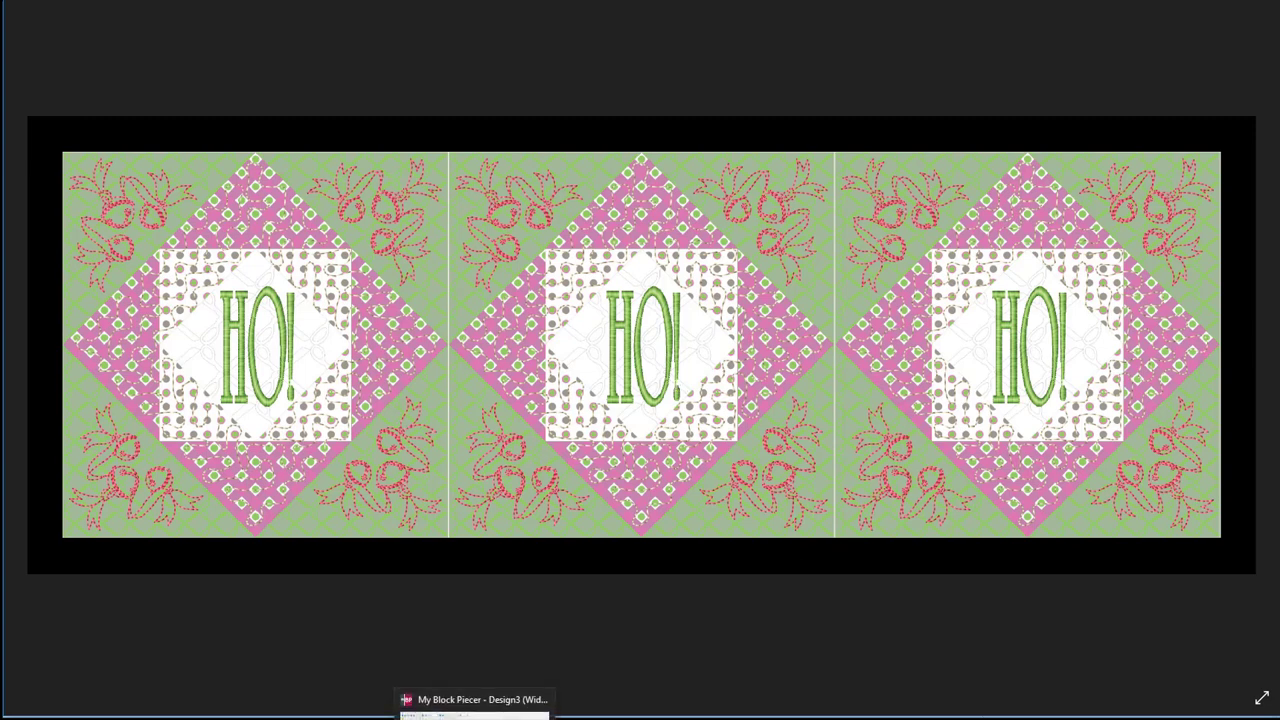
left_click(478, 702)
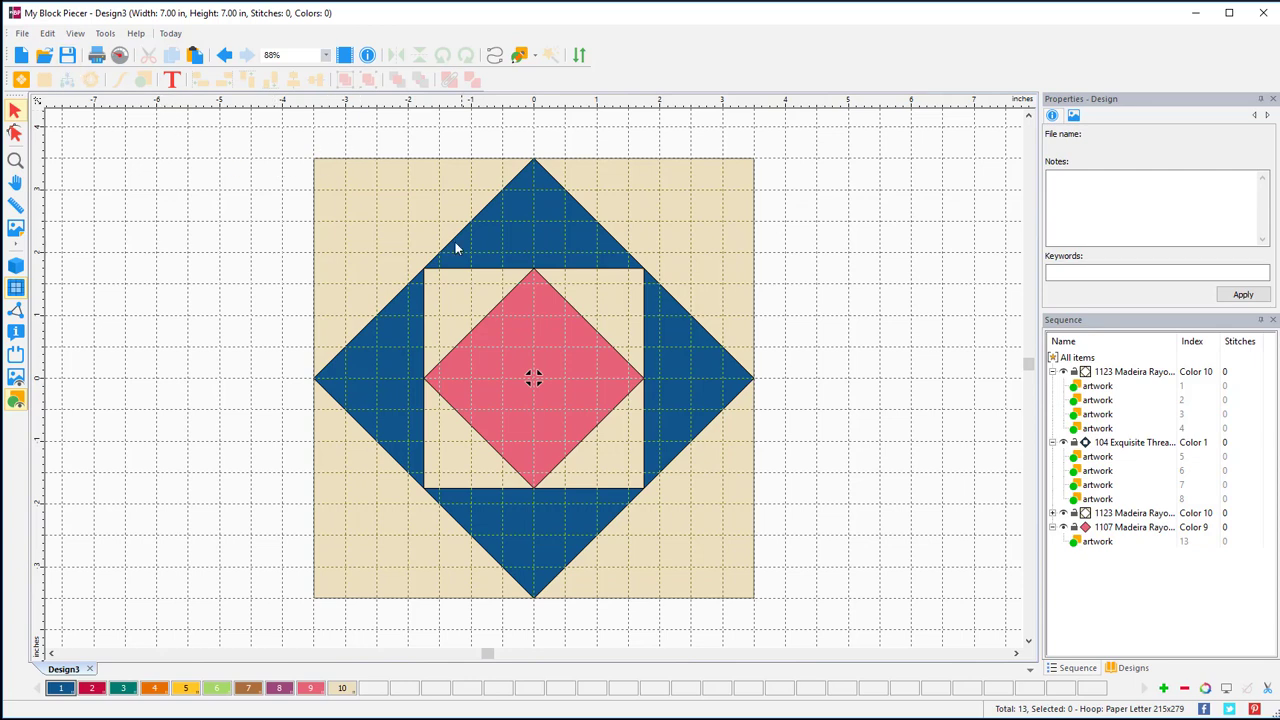
Clear all existing artwork from the design and insert the Diamond block from Diamond In Square at size 8x8.
left_click_drag(269, 143, 786, 622)
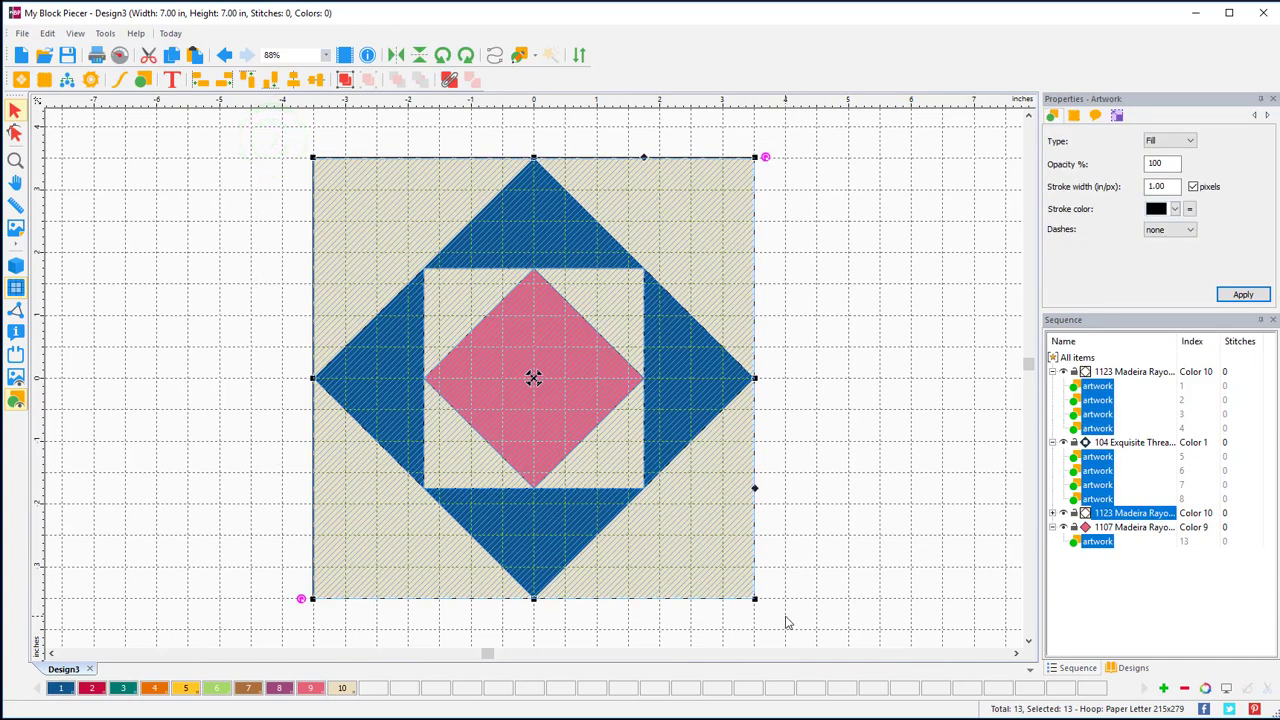
key("Delete")
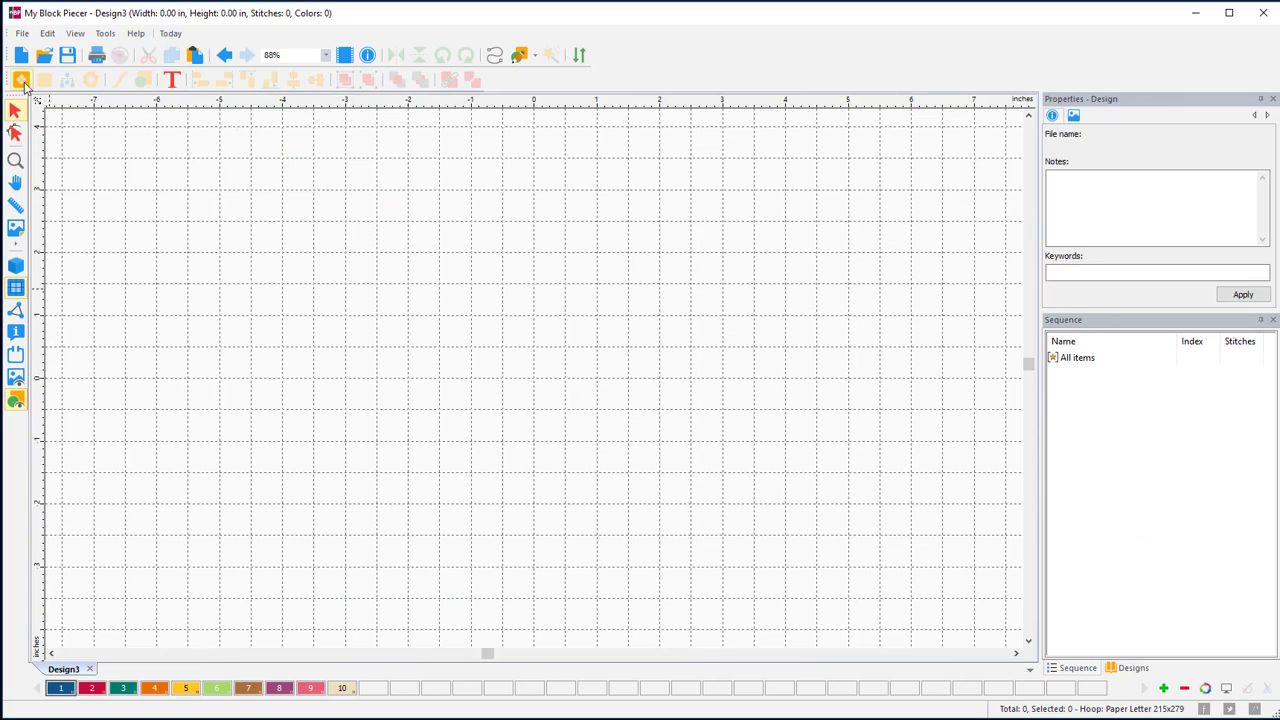
left_click(22, 81)
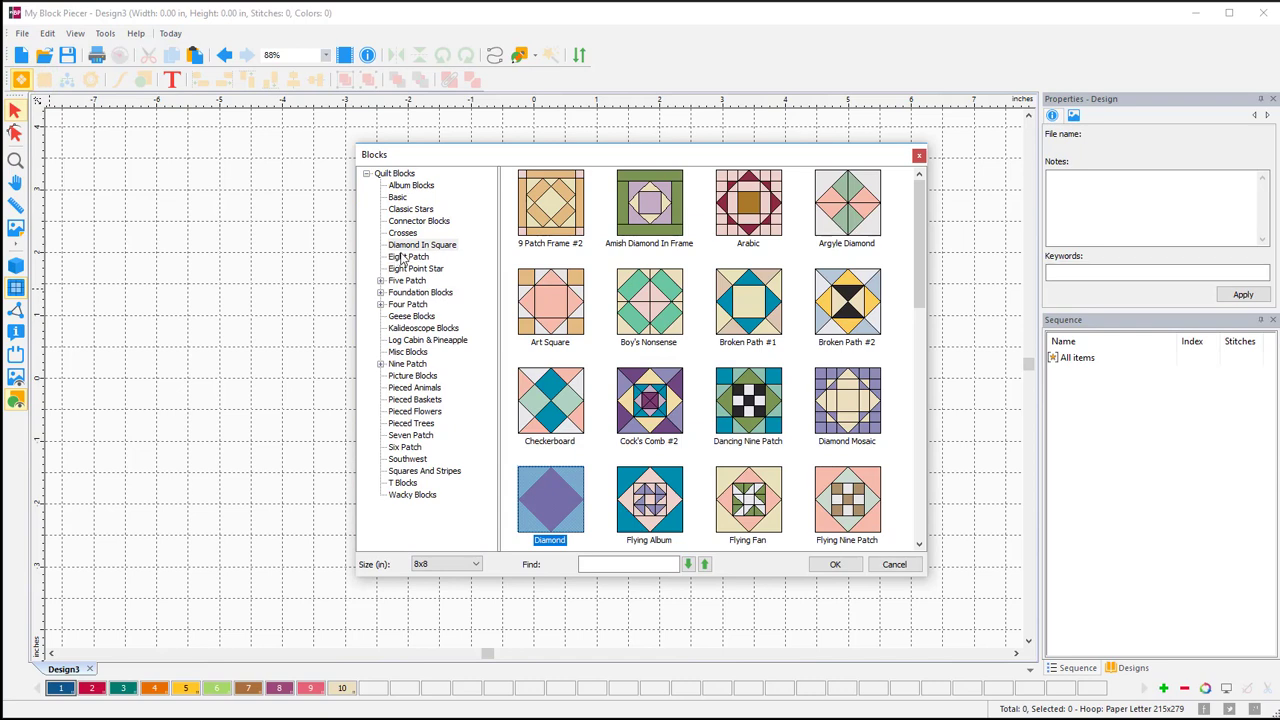
left_click(550, 507)
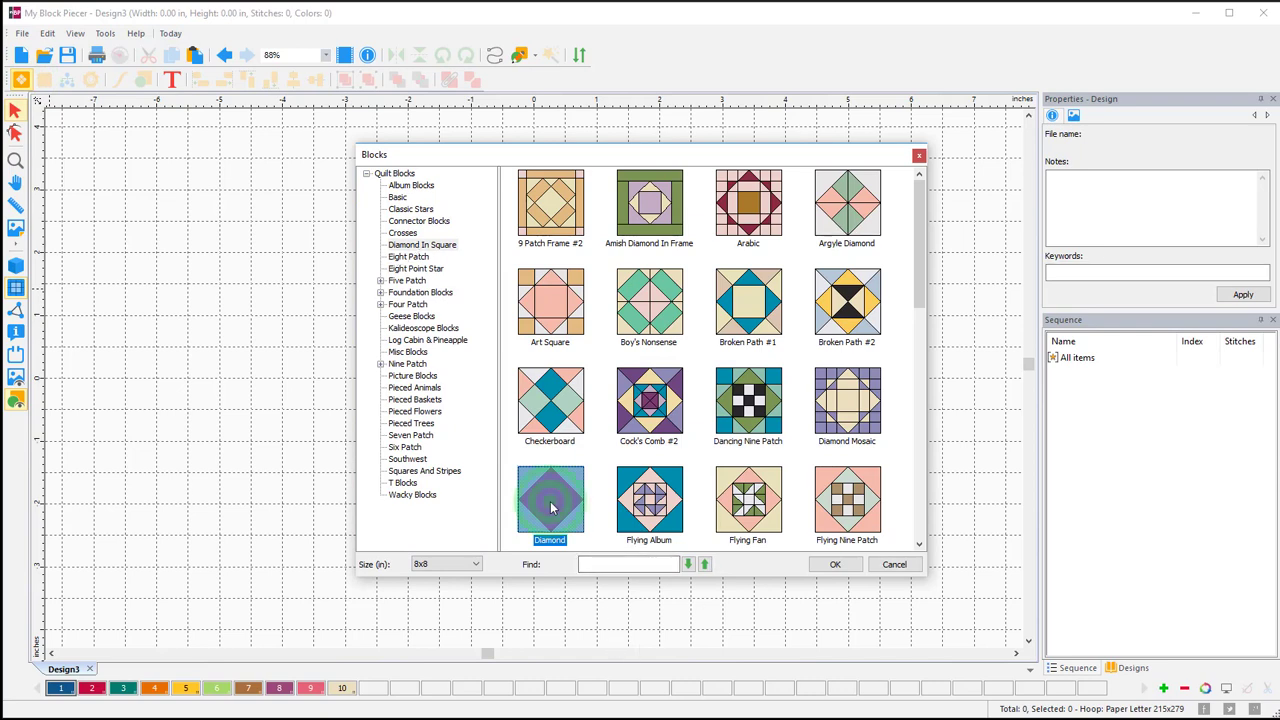
left_click(833, 564)
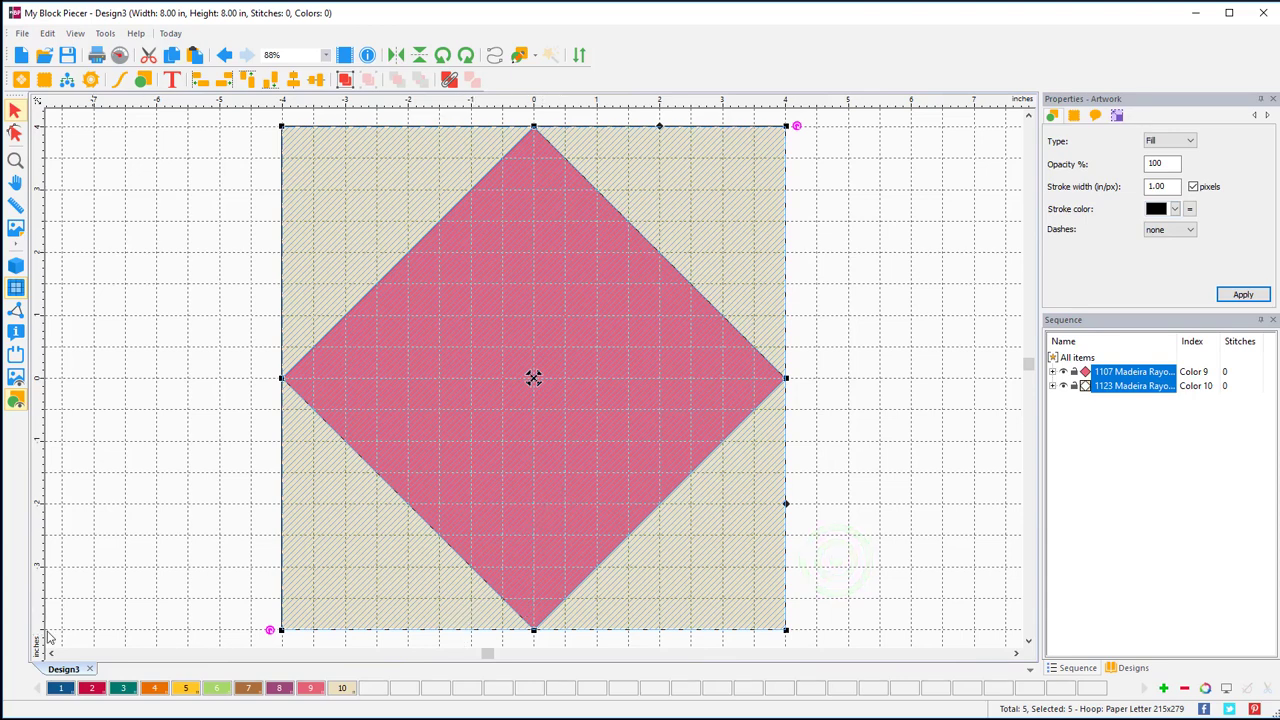
Duplicate the diamond block and shrink the copy to a 4 by 4 inch square centred inside the original.
left_click(1117, 115)
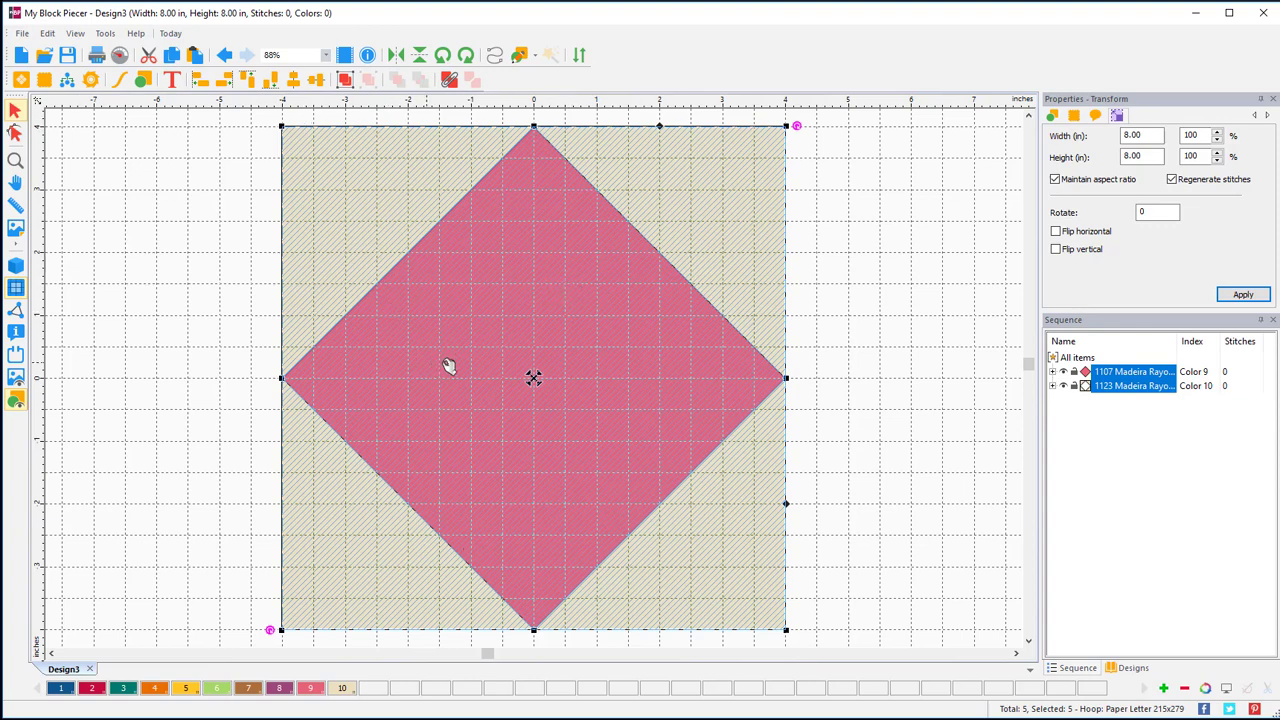
left_click(196, 58)
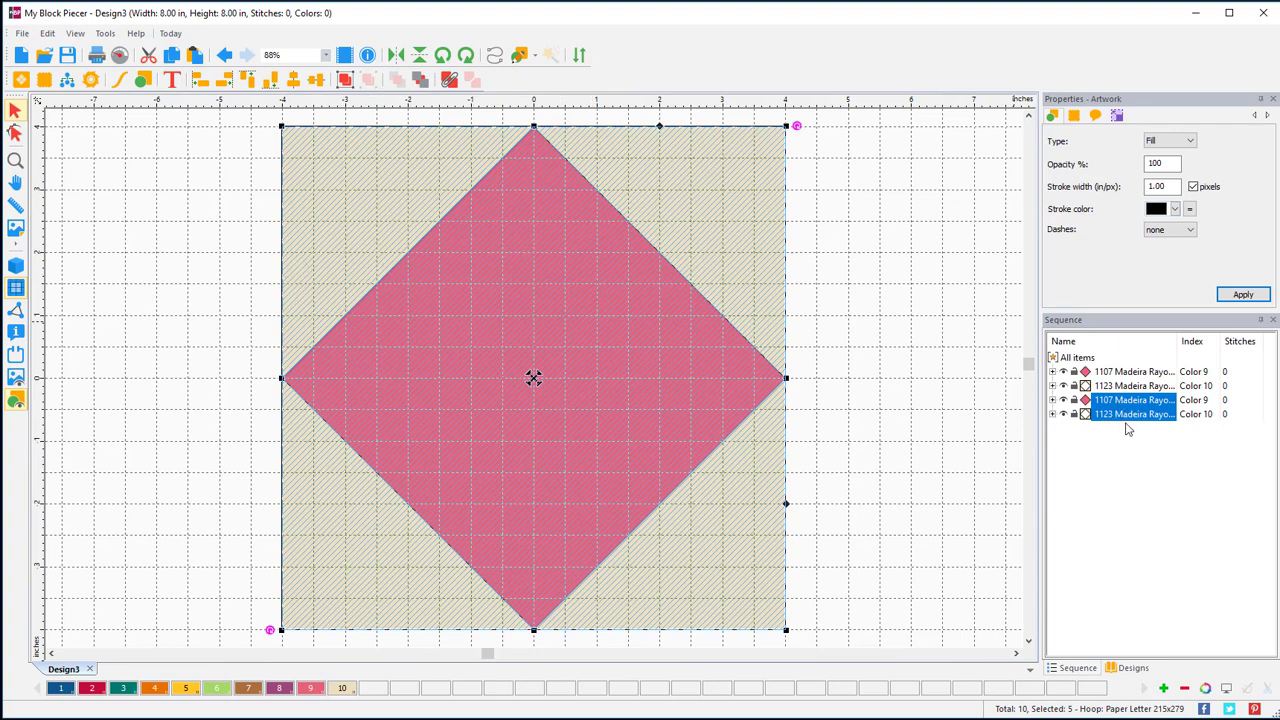
left_click_drag(533, 126, 529, 262)
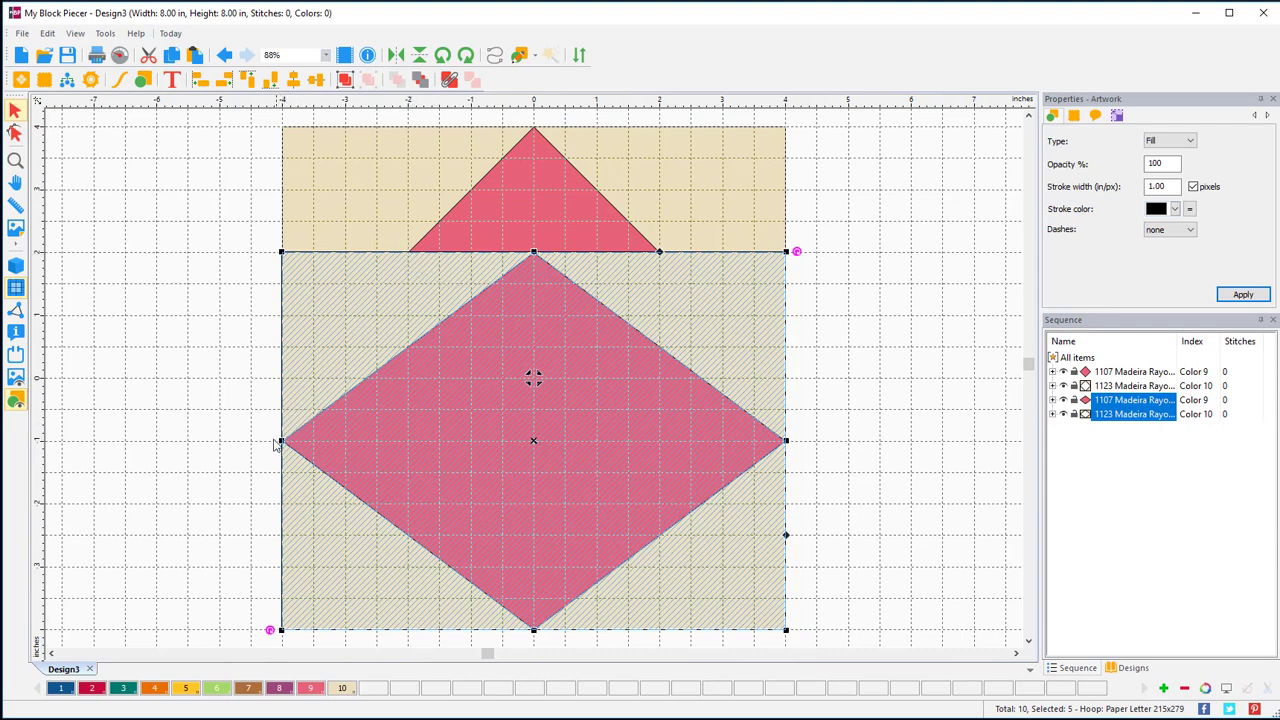
left_click_drag(277, 440, 406, 439)
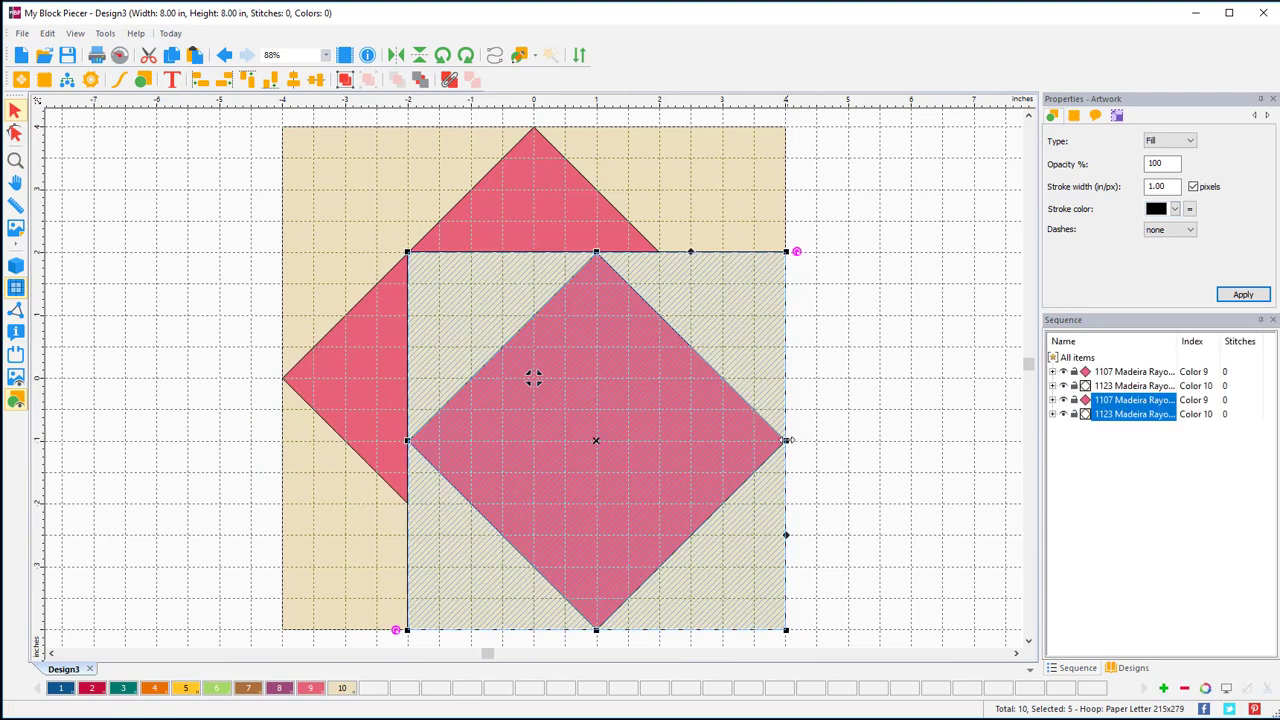
left_click_drag(785, 440, 659, 428)
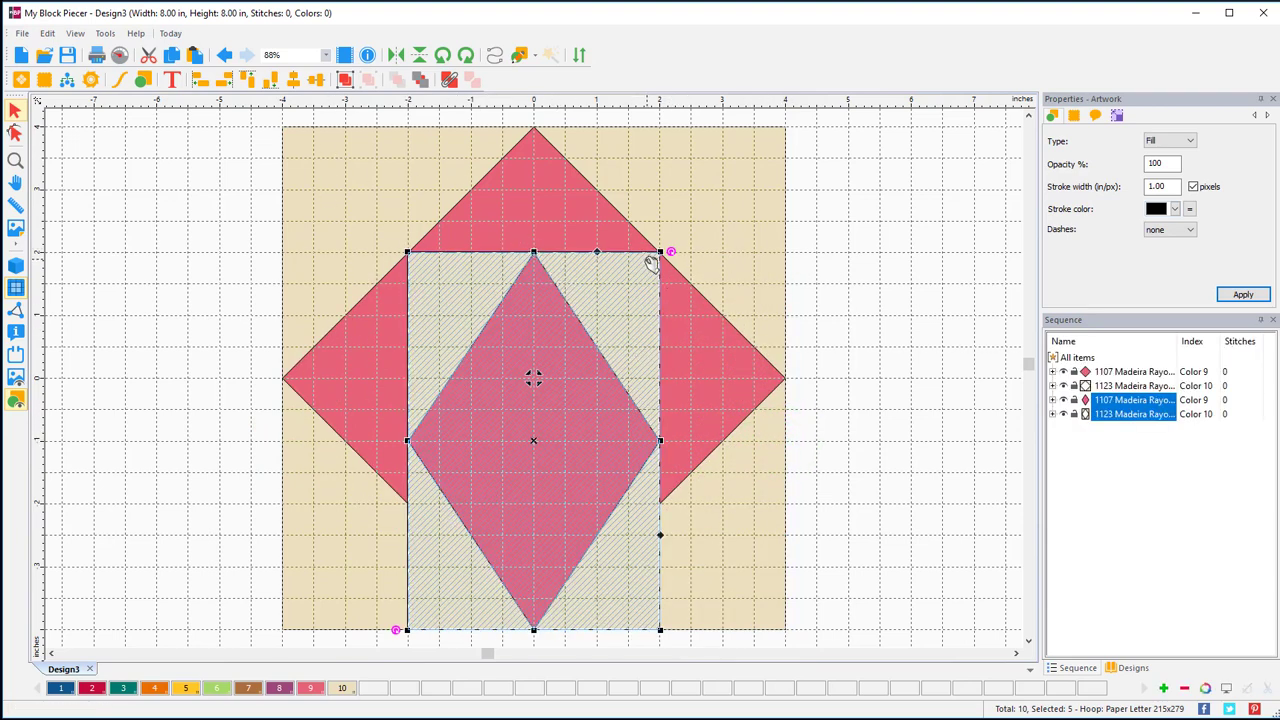
left_click_drag(534, 630, 560, 503)
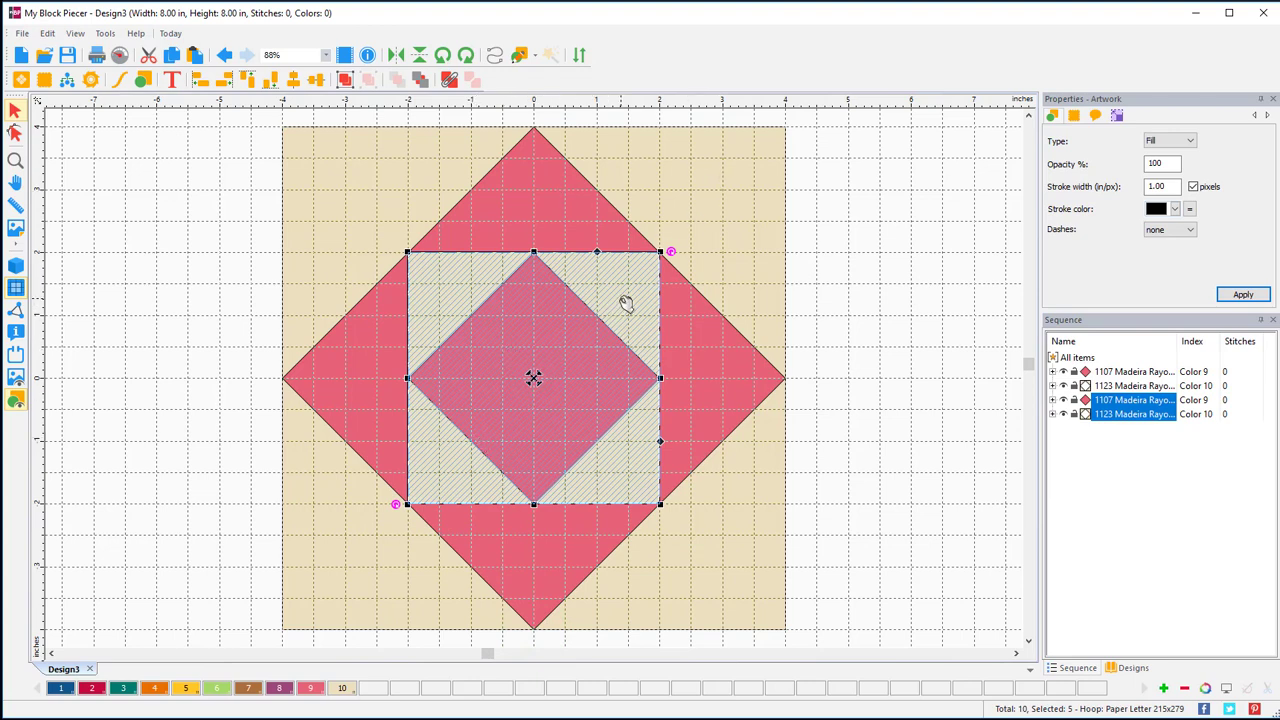
left_click(166, 283)
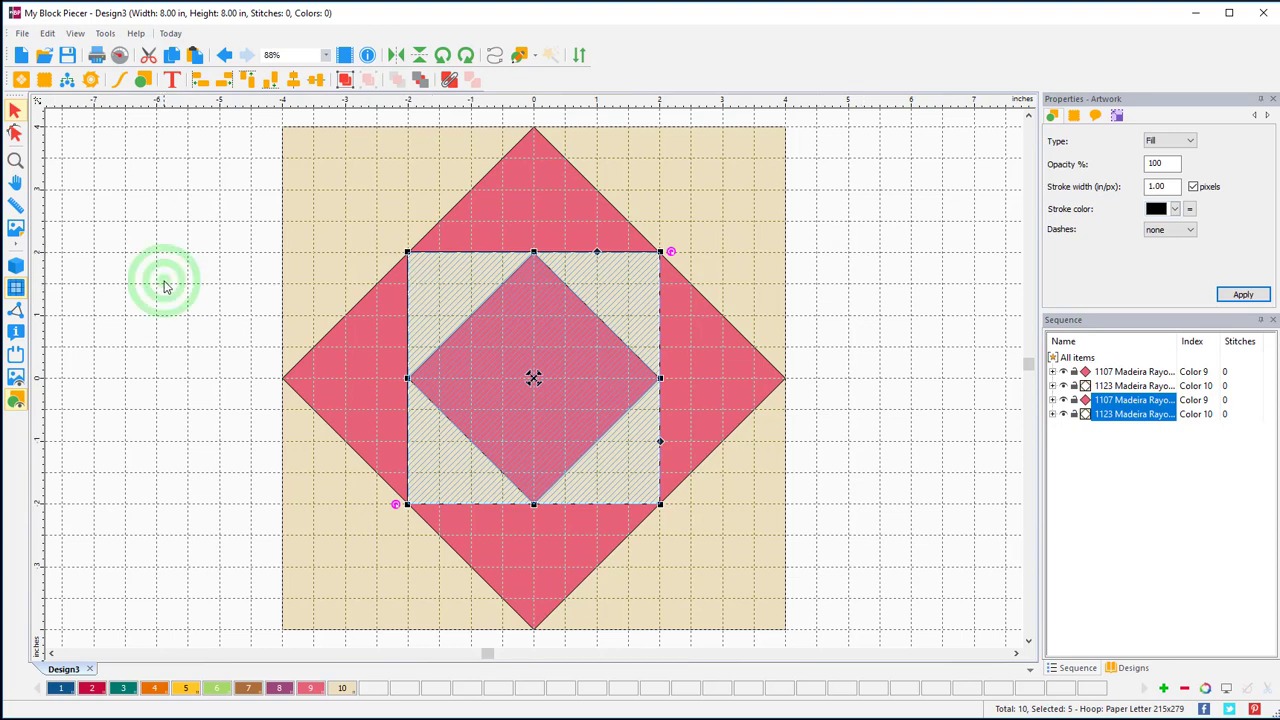
Examine the full-size diamond beneath the inner block by hiding the other pieces, and show them all again.
left_click(537, 190)
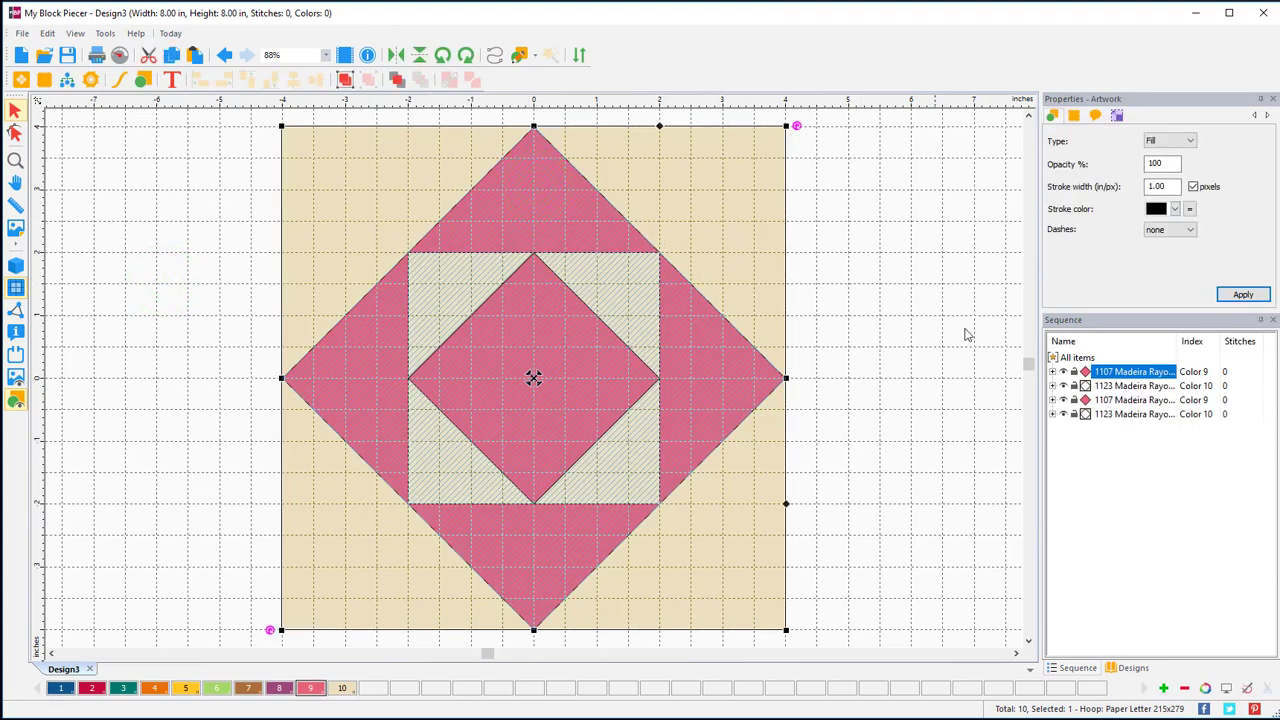
left_click(1066, 400)
left_click(1063, 414)
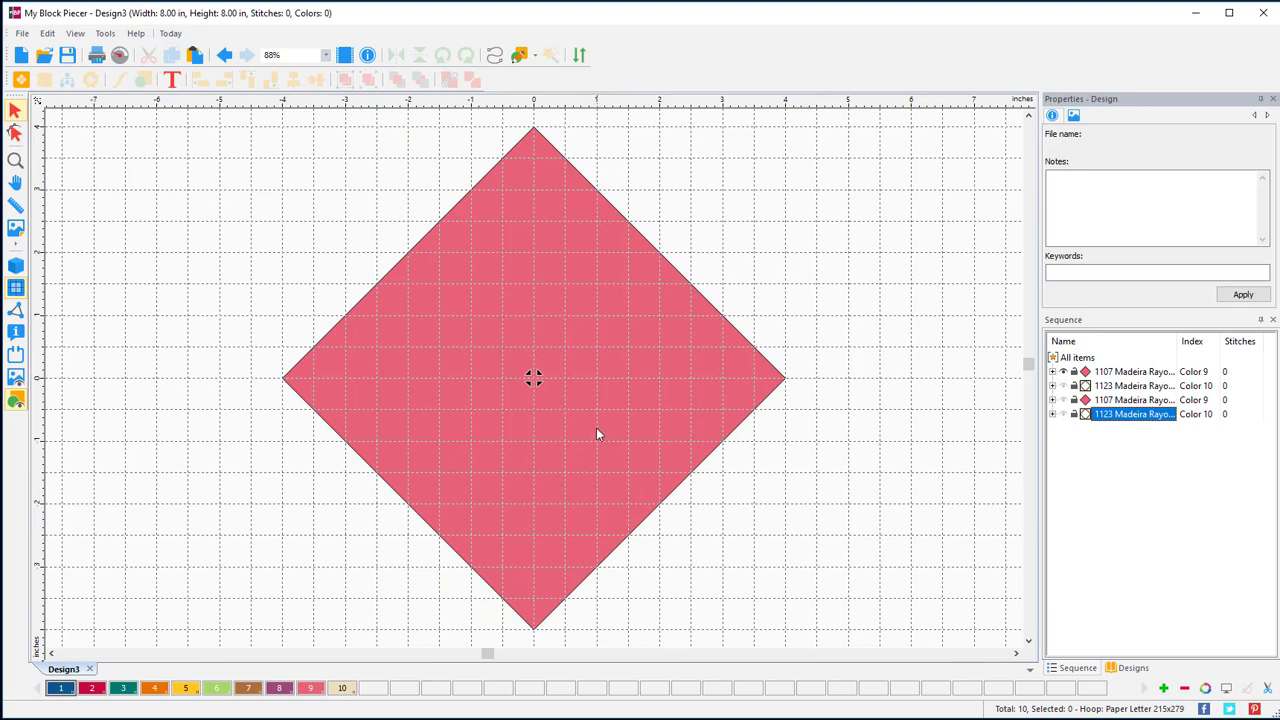
left_click(1063, 386)
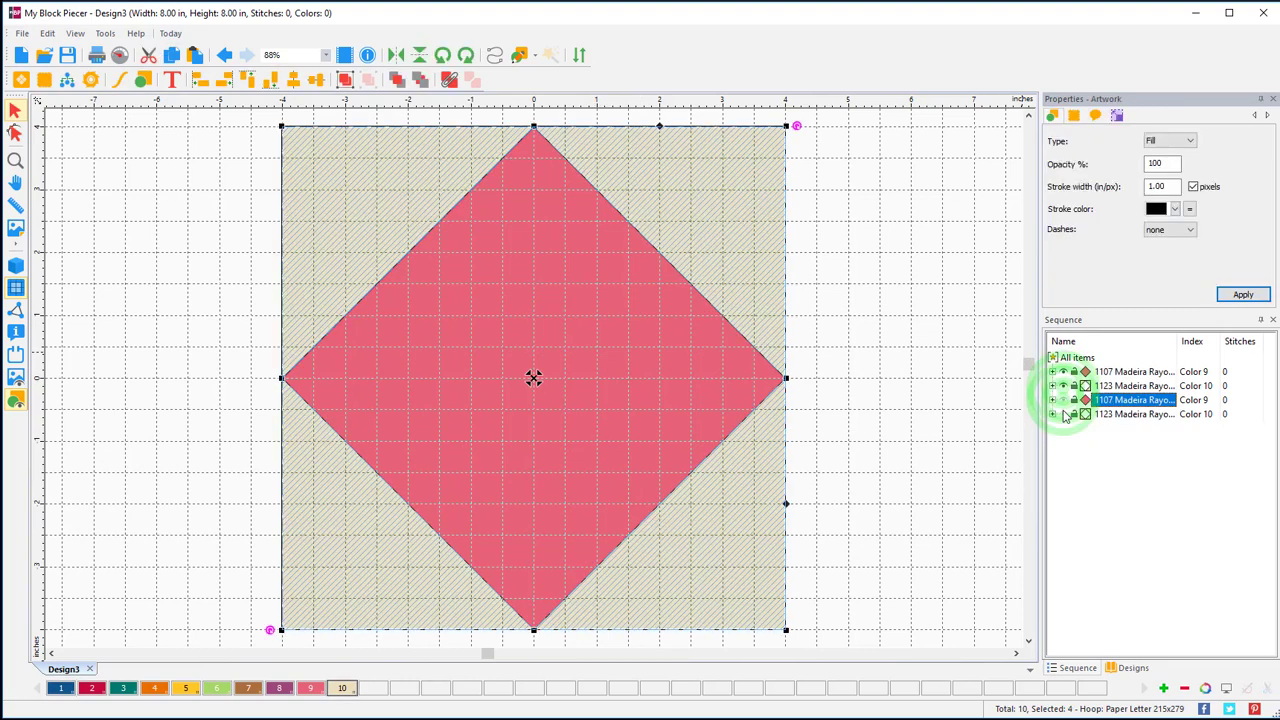
left_click(1063, 414)
left_click(836, 302)
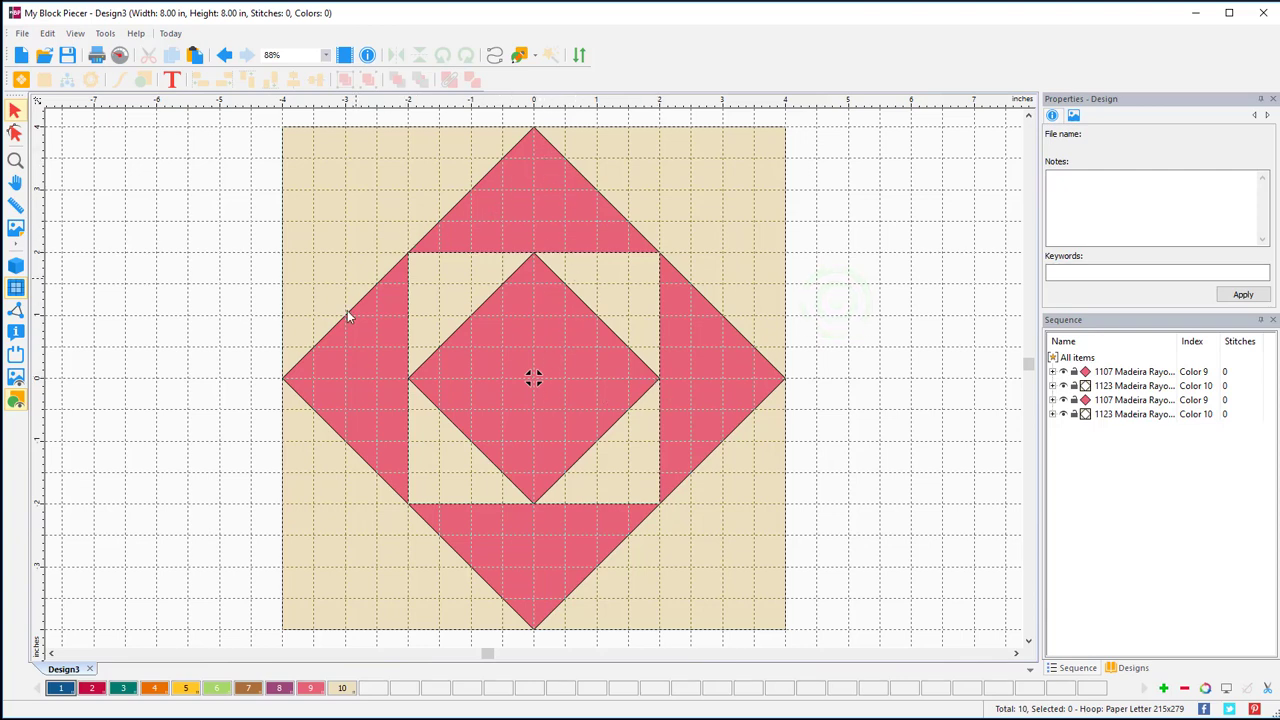
Draw a triangle 4 inches wide and 2 inches high over the outer diamond's upper point, checking the grid snapping options.
left_click(536, 57)
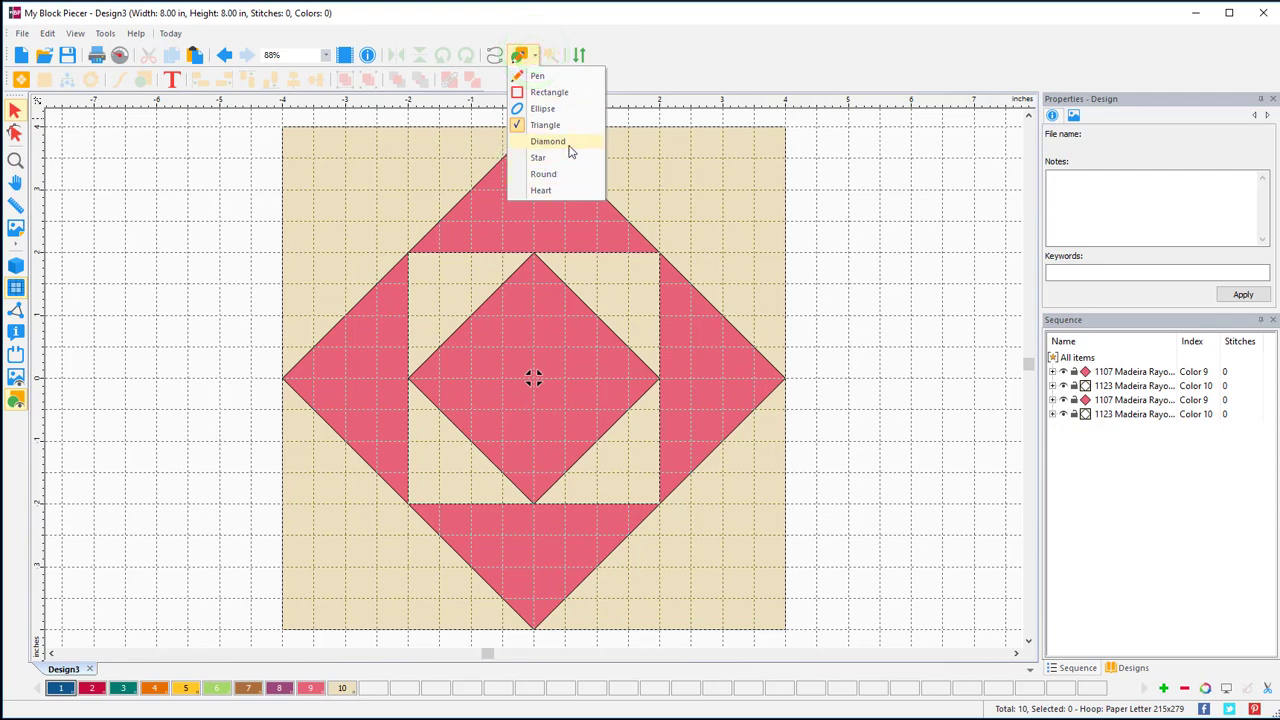
left_click(545, 124)
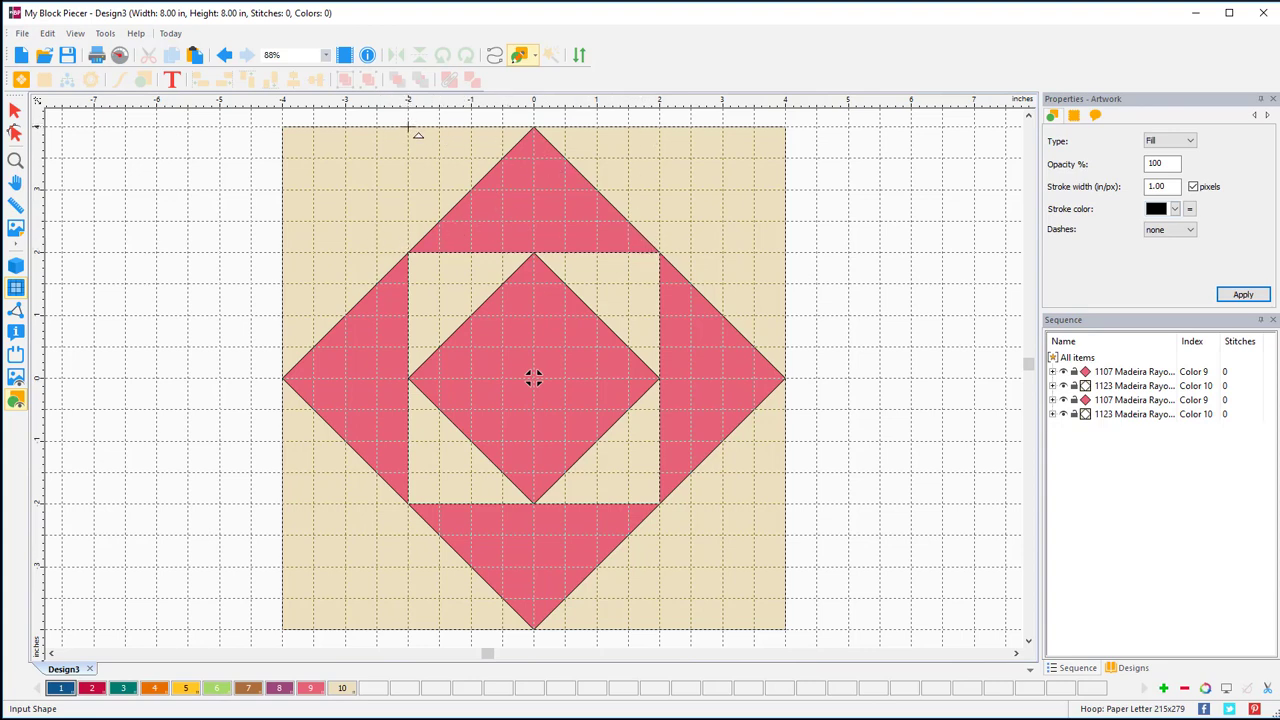
left_click_drag(408, 127, 660, 253)
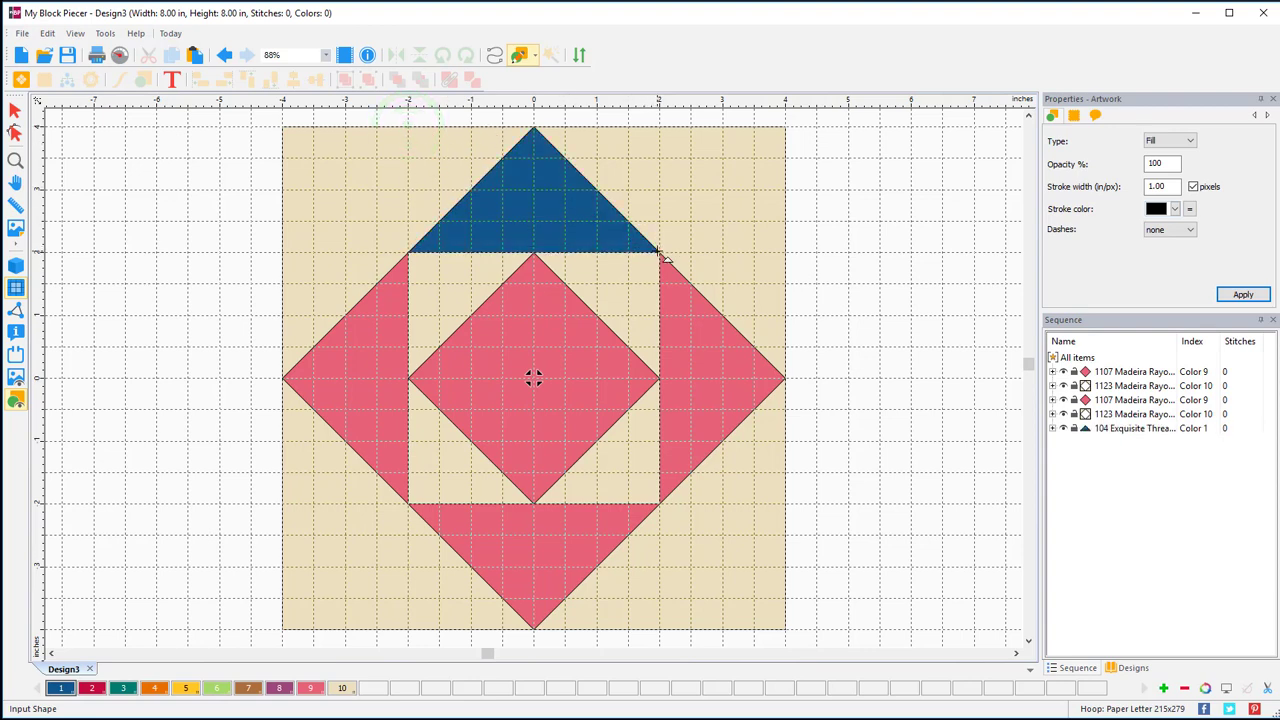
left_click(670, 104)
right_click(688, 103)
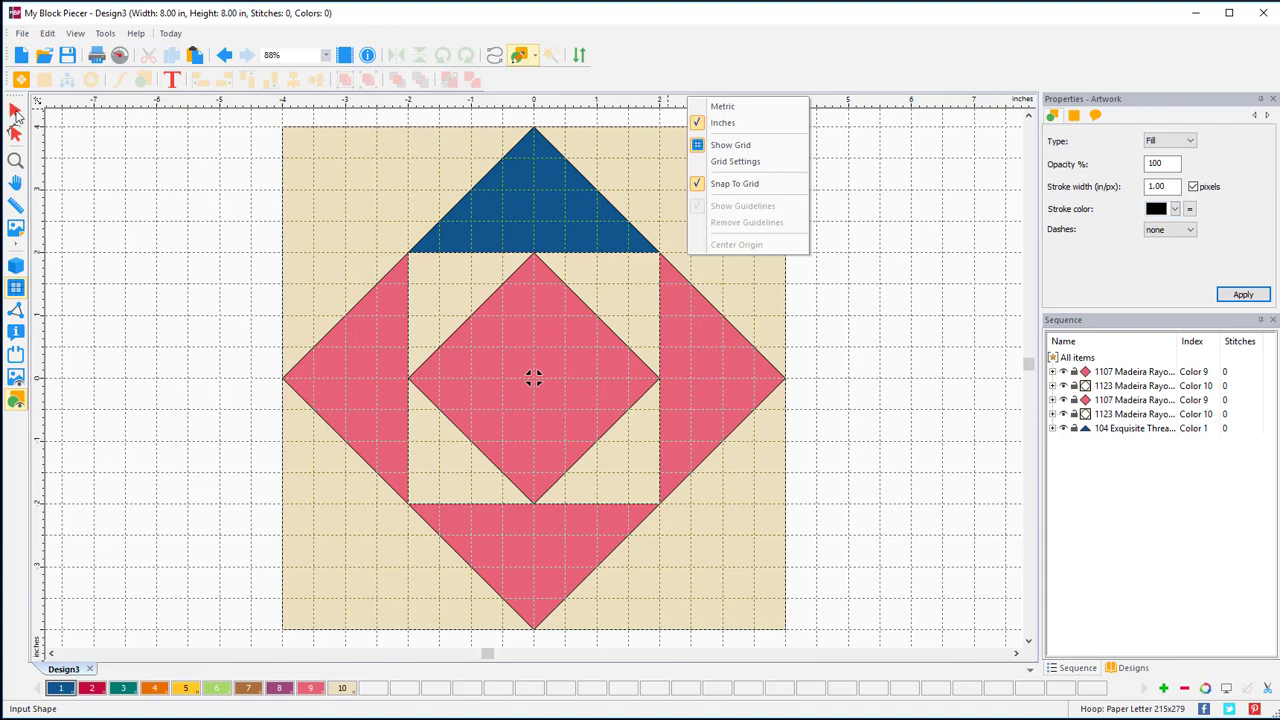
left_click(16, 112)
Delete the large pink diamond that lies beneath the inner block.
left_click(556, 238)
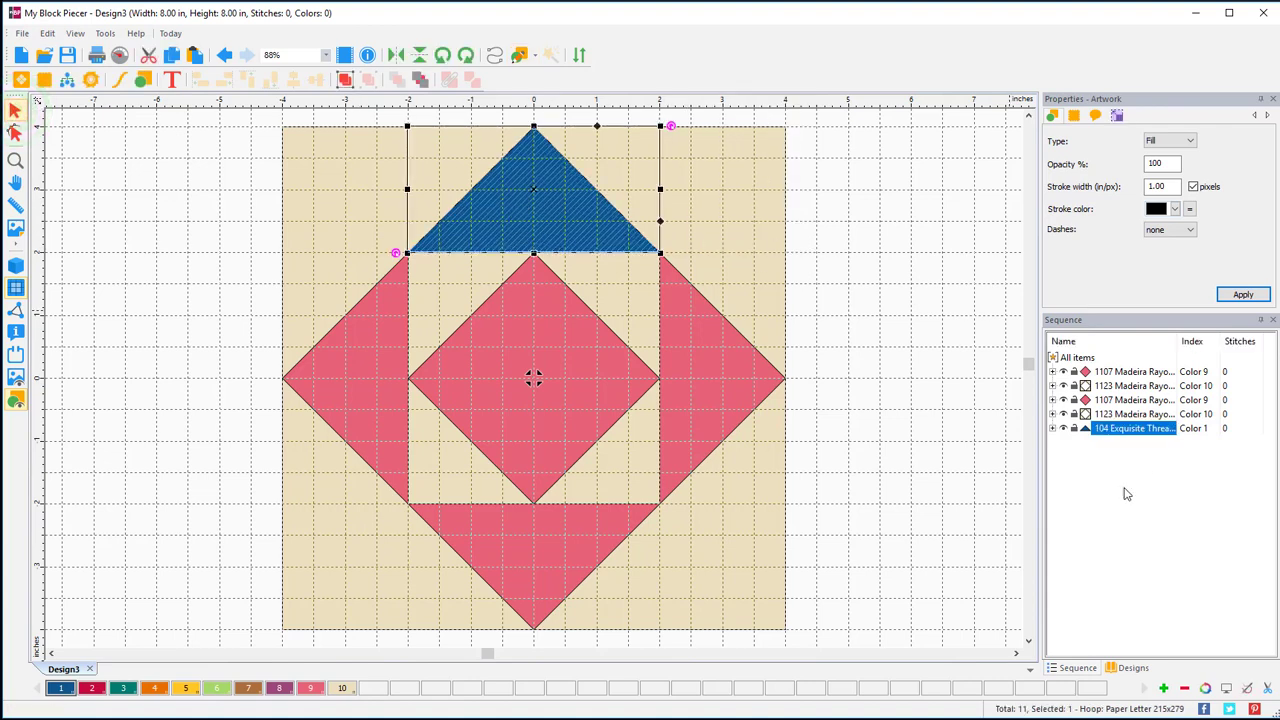
left_click(1125, 371)
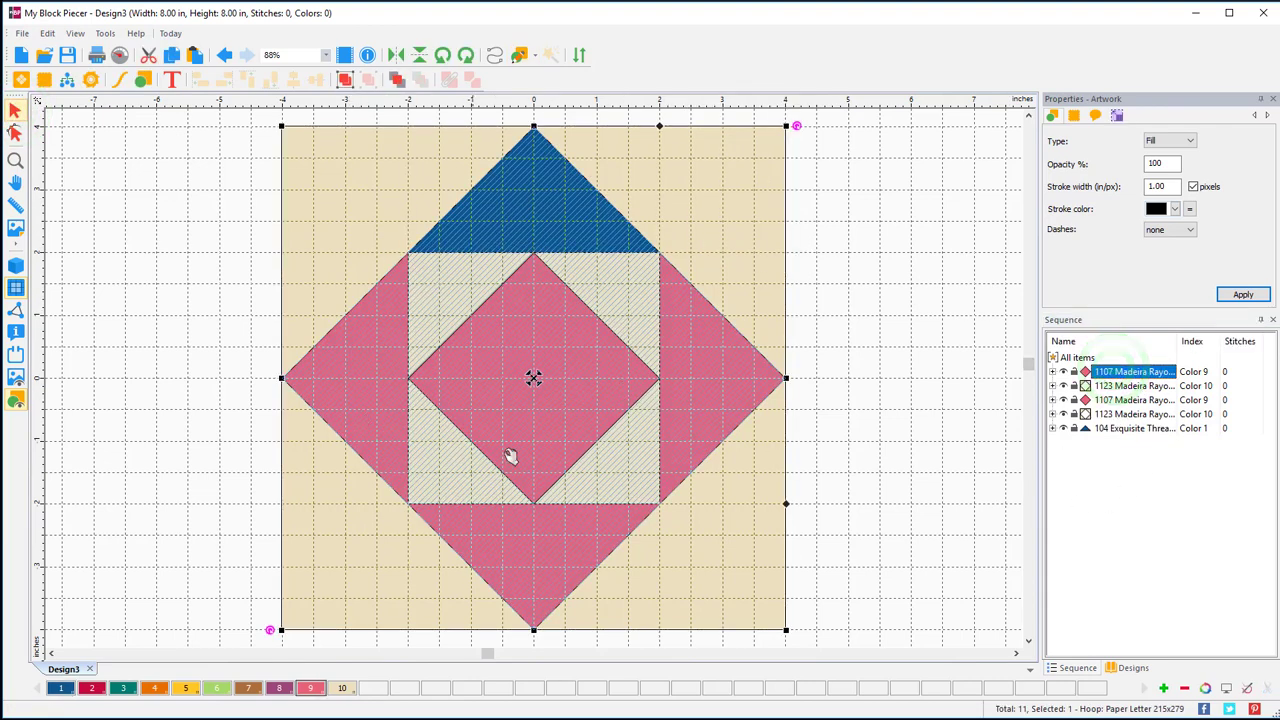
left_click(707, 348)
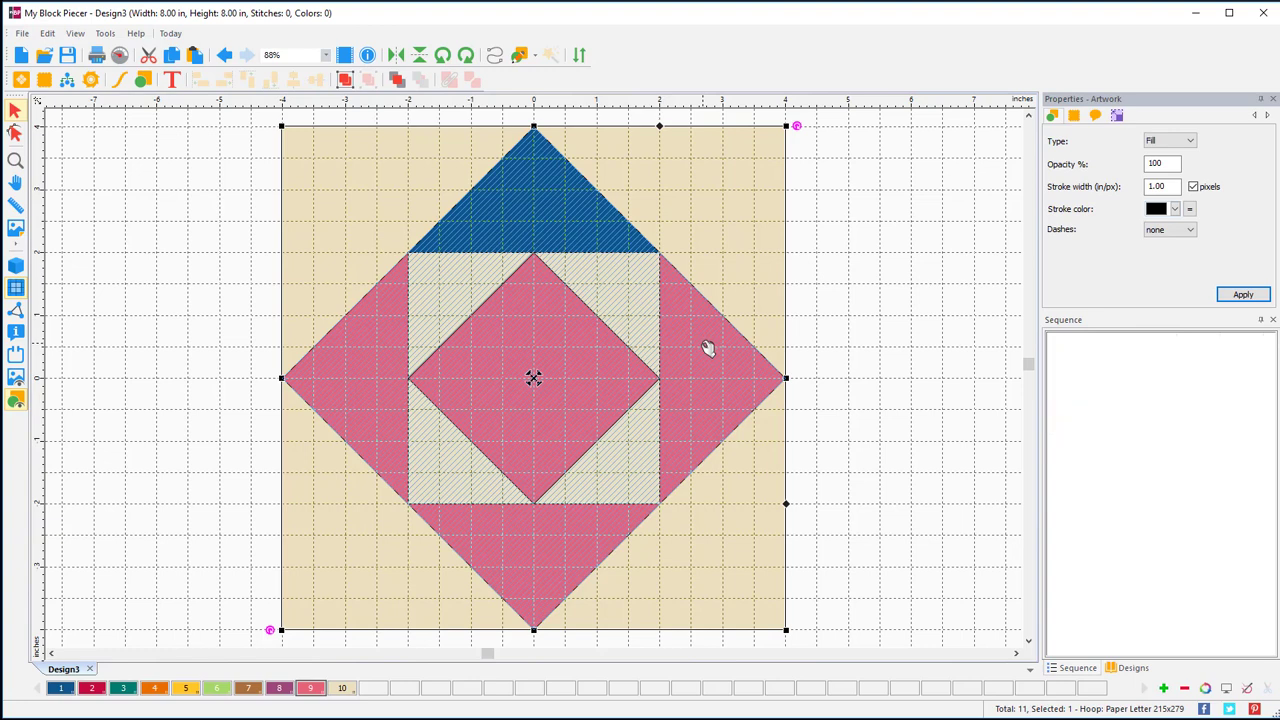
Duplicate the blue triangle, rotate the copy 90° counterclockwise and fit it into the outer diamond's left corner.
left_click(478, 214)
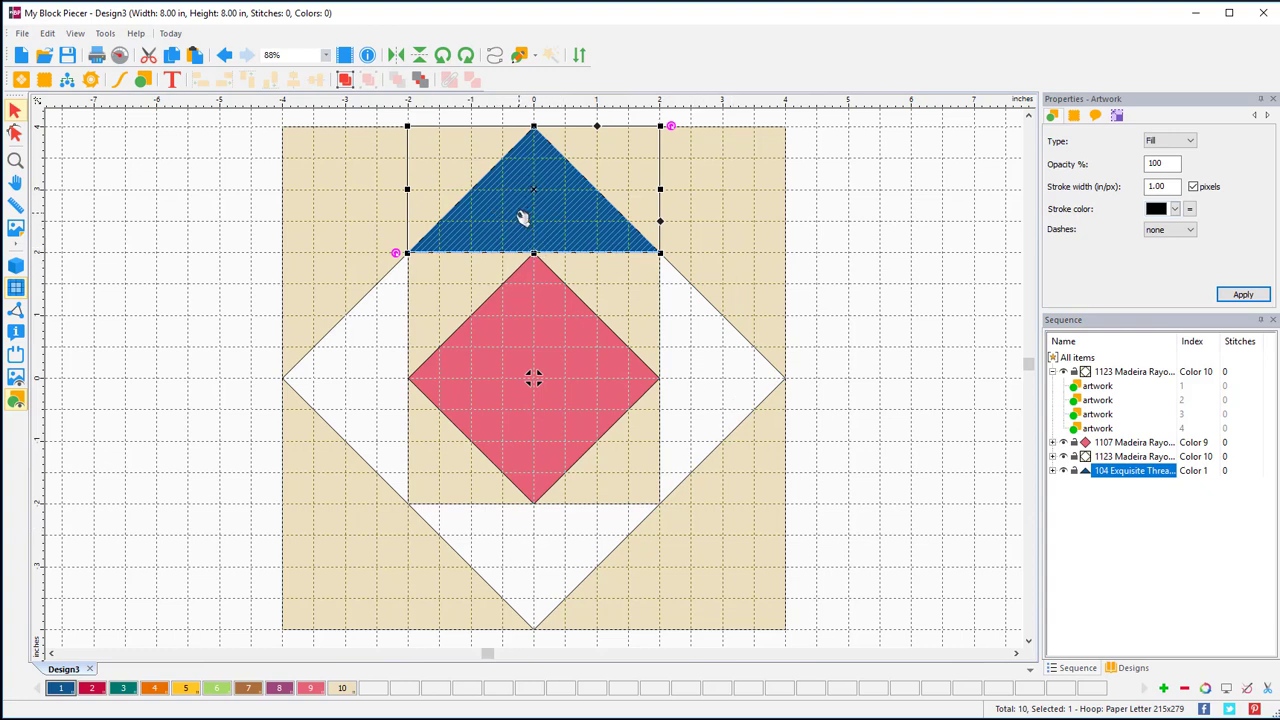
left_click(178, 55)
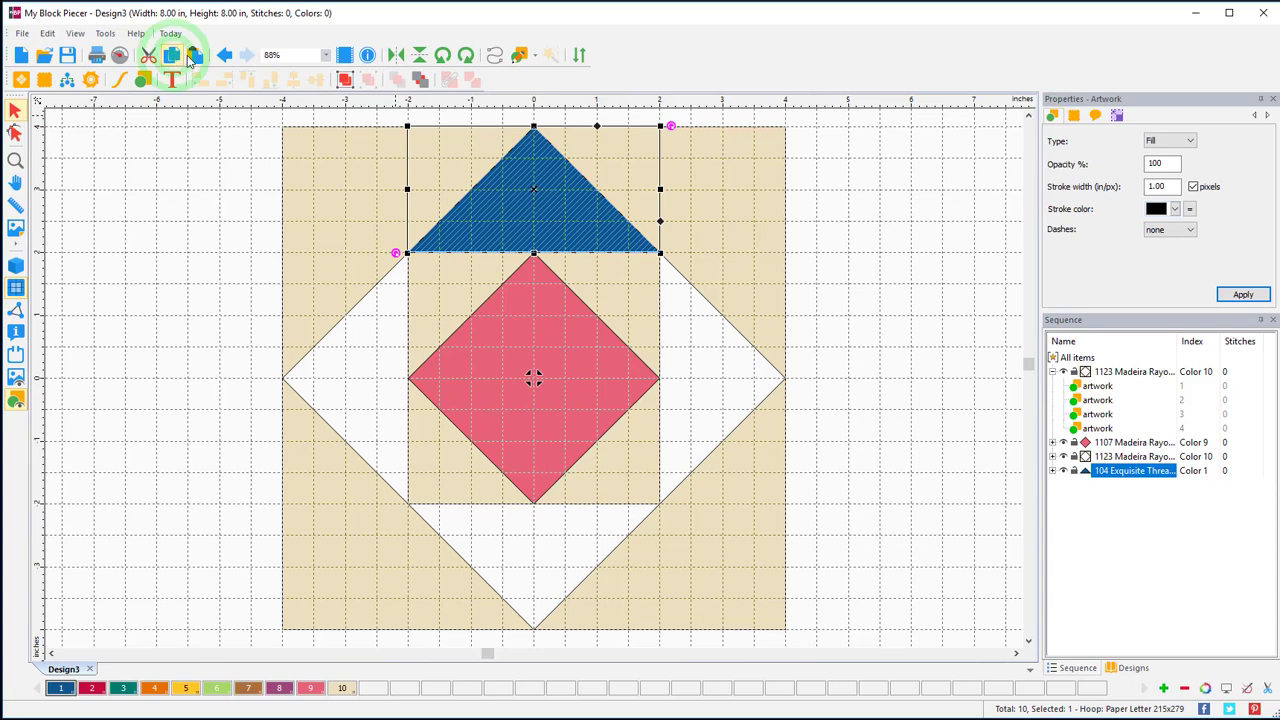
left_click(193, 56)
left_click(443, 56)
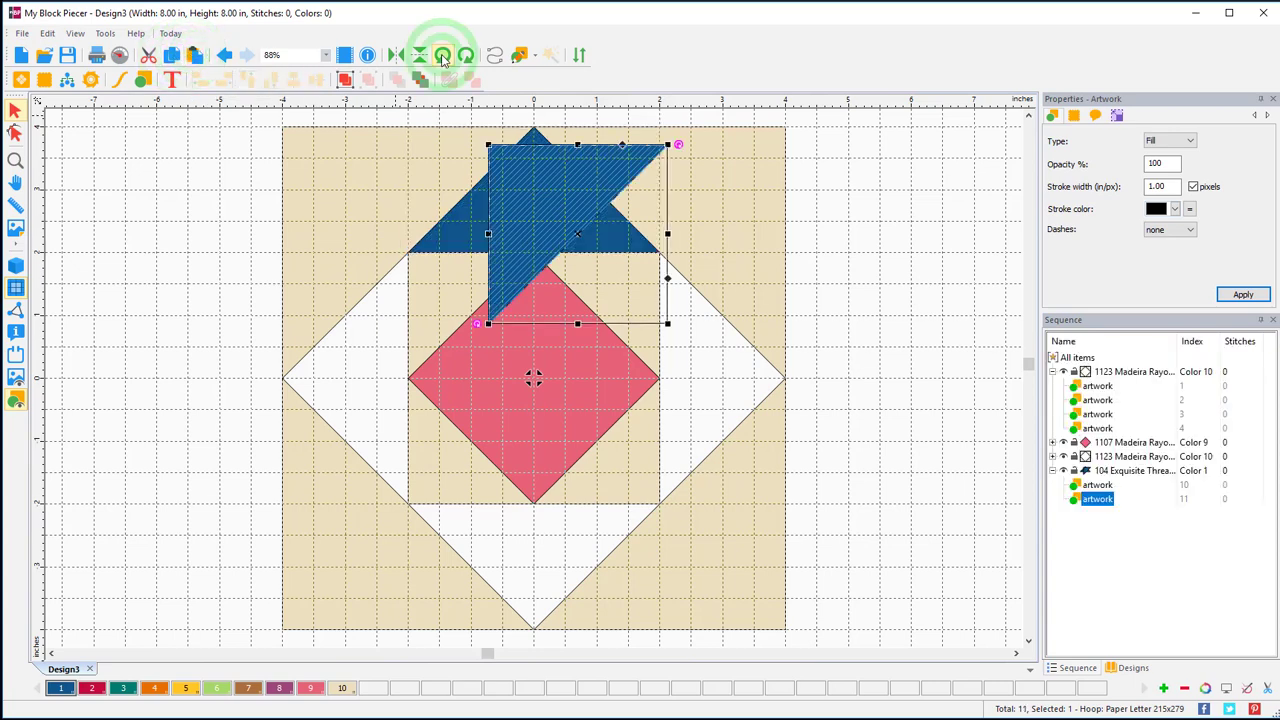
left_click(443, 57)
left_click_drag(558, 193, 388, 336)
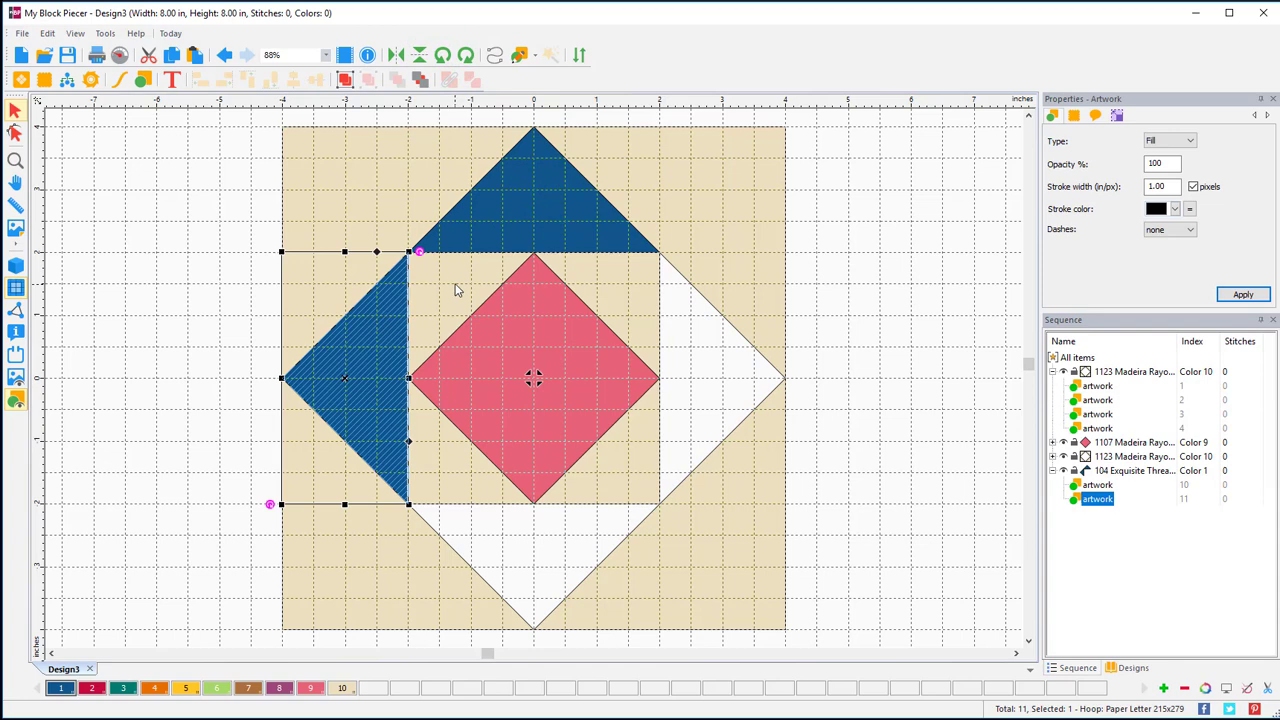
Duplicate both blue triangles together, rotate the copies 180° and fit them into the outer diamond's right and lower corners.
left_click(533, 204, "shift")
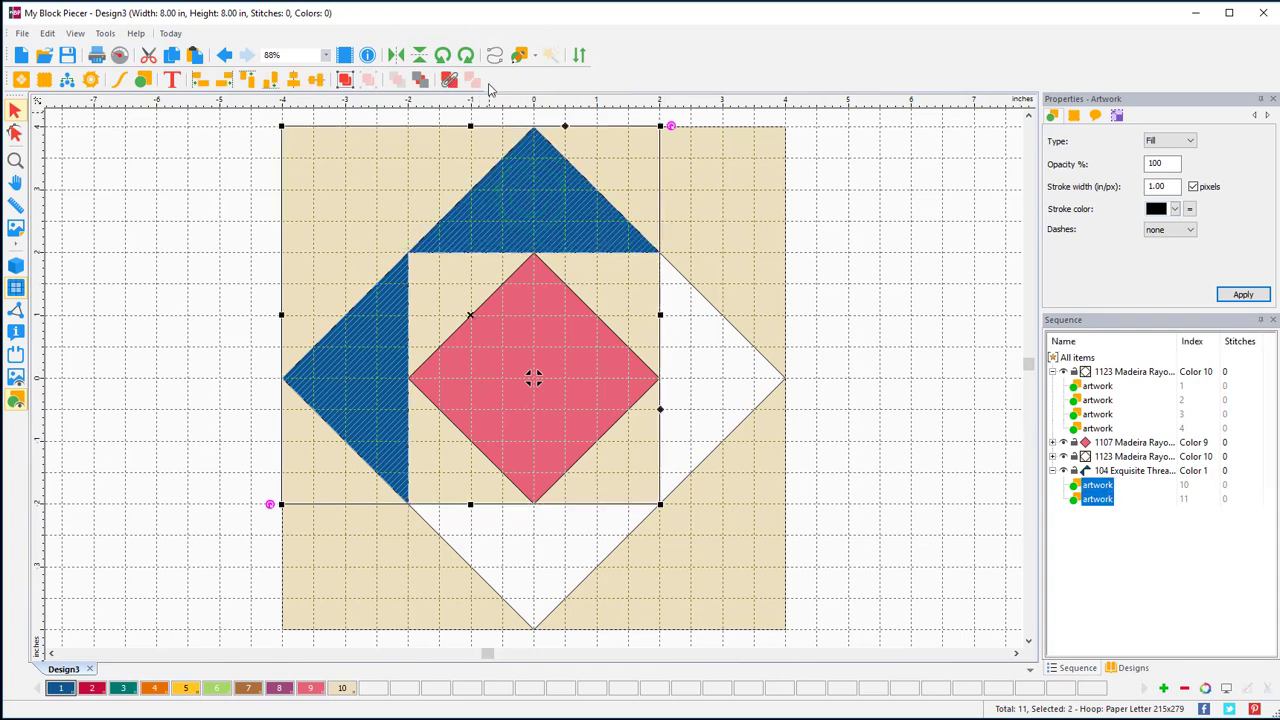
left_click(171, 54)
left_click(195, 54)
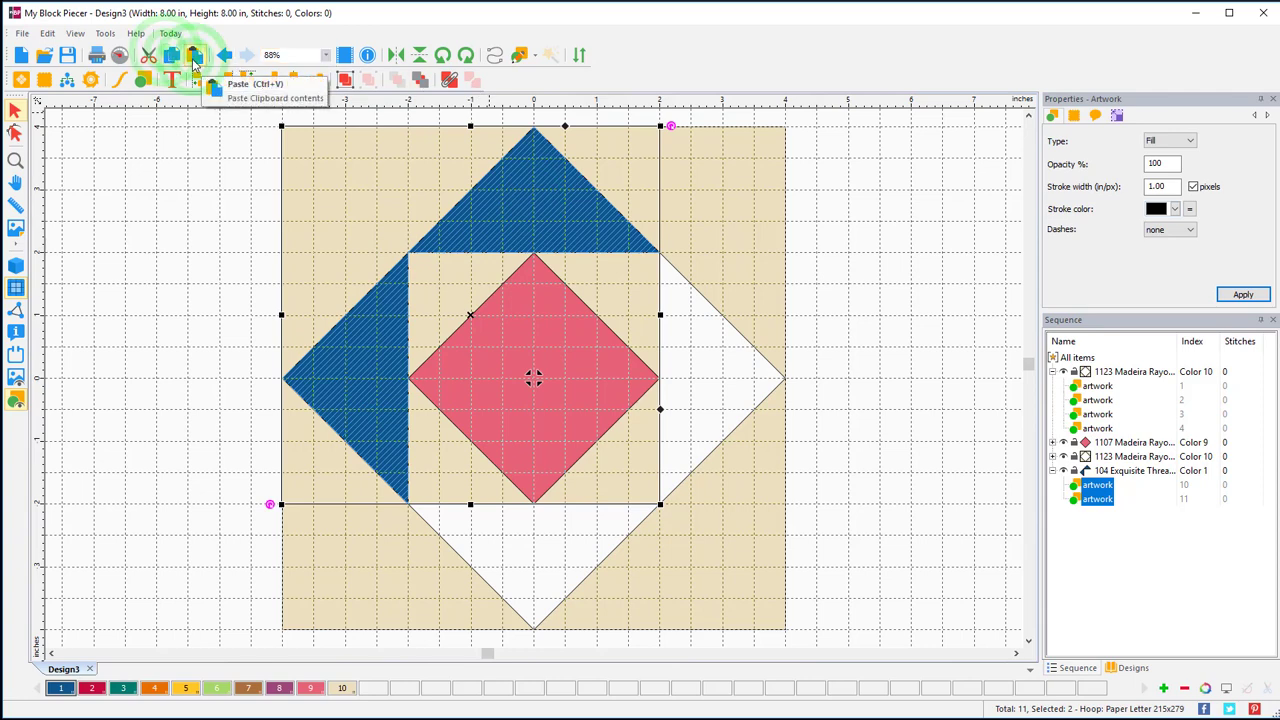
left_click(442, 56)
left_click(442, 56)
left_click(442, 56)
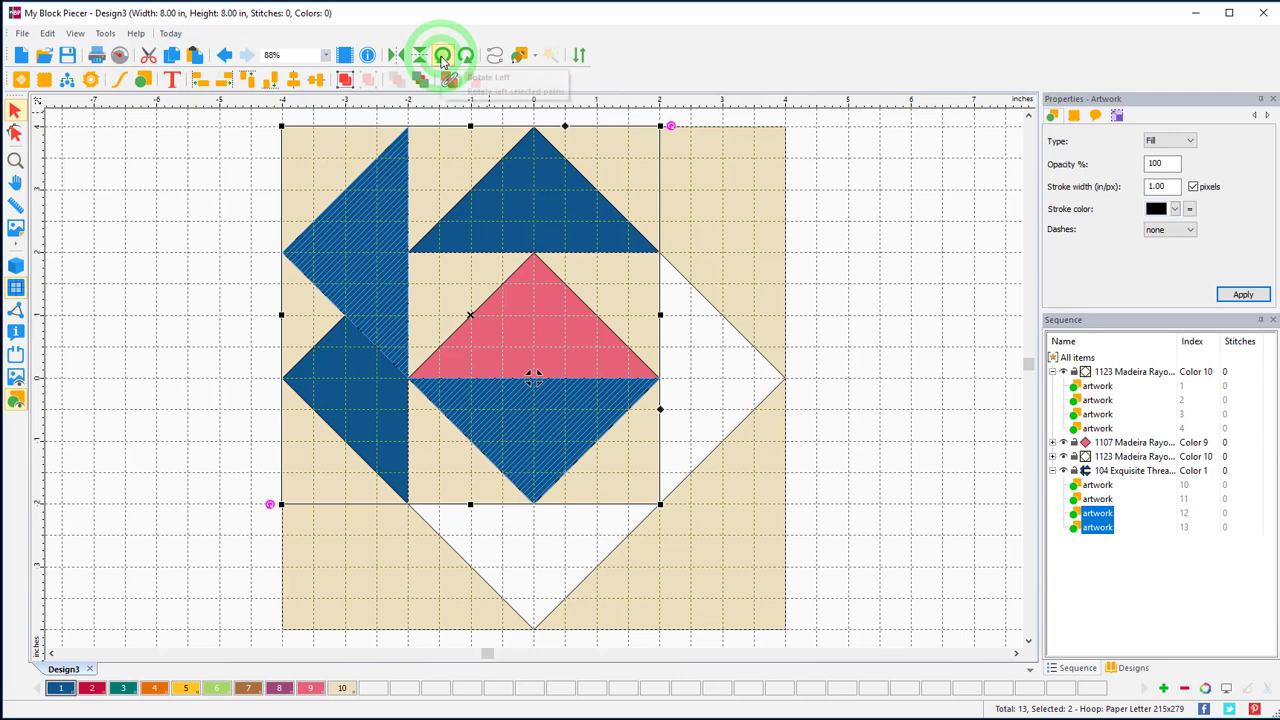
left_click(442, 56)
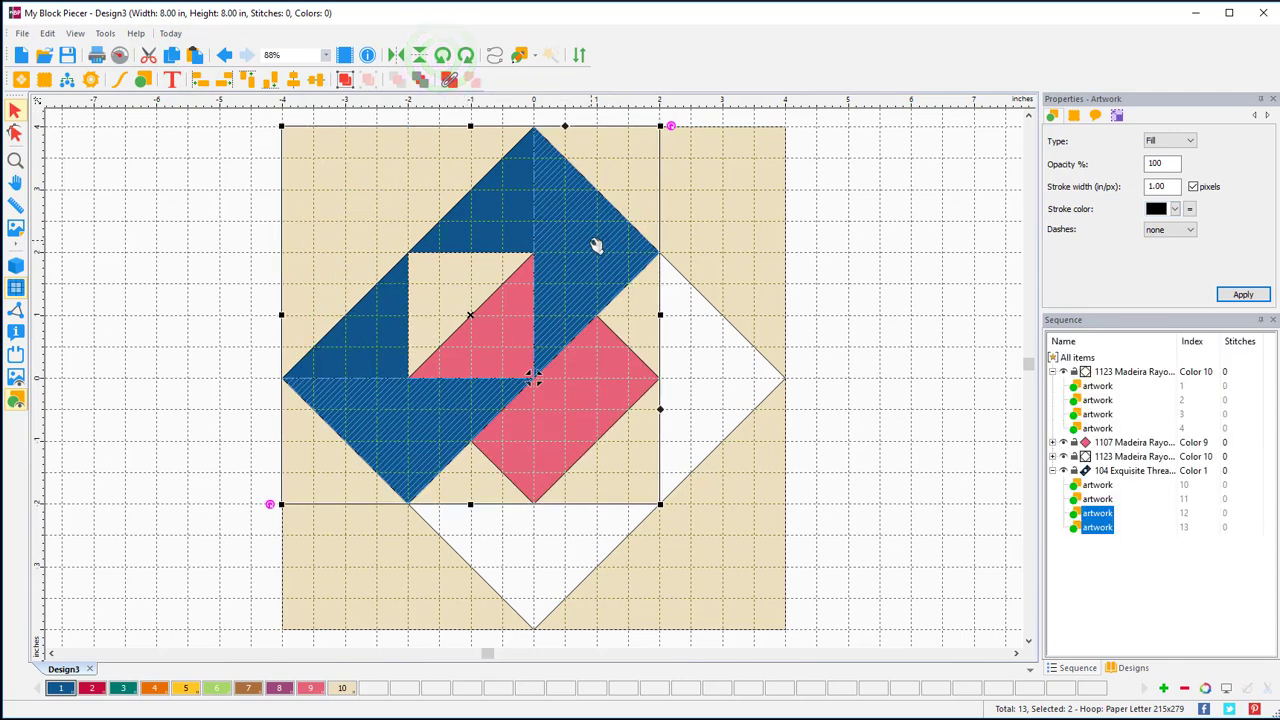
left_click_drag(594, 242, 720, 370)
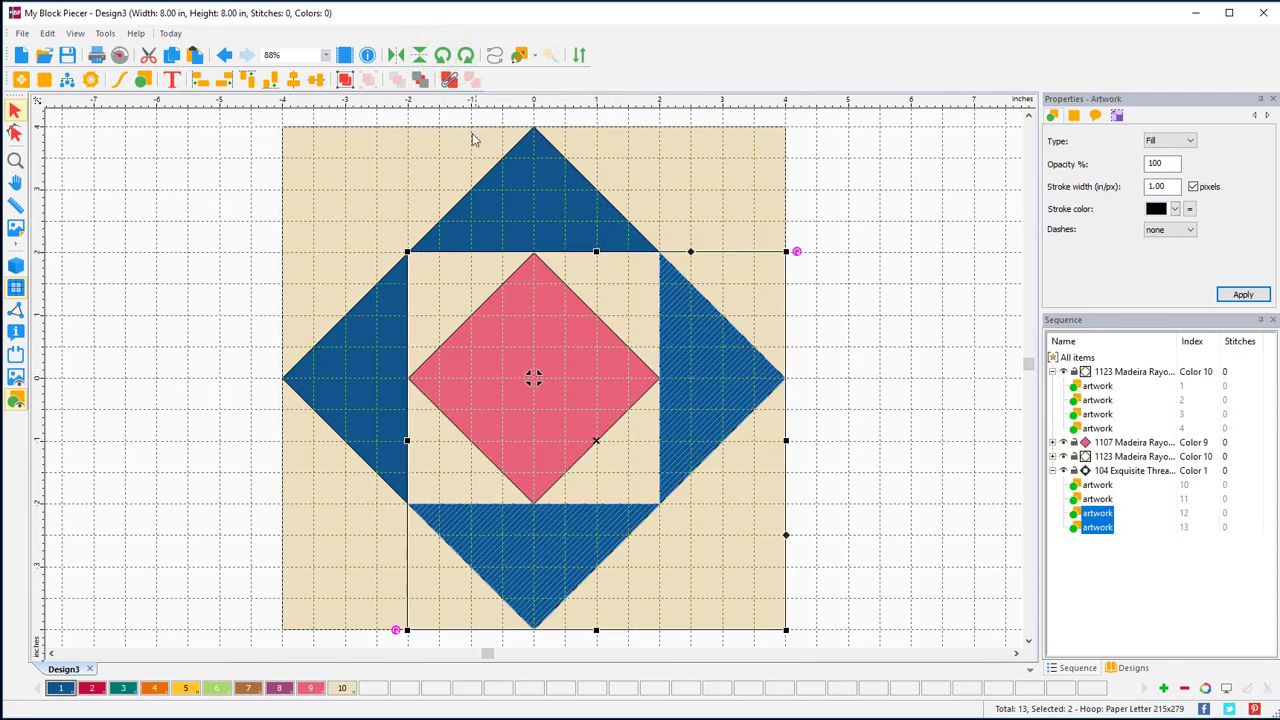
Fill the central pink diamond with the White Scissors fabric from the 2018 Beach Sewing collection and hide the grid.
left_click(895, 333)
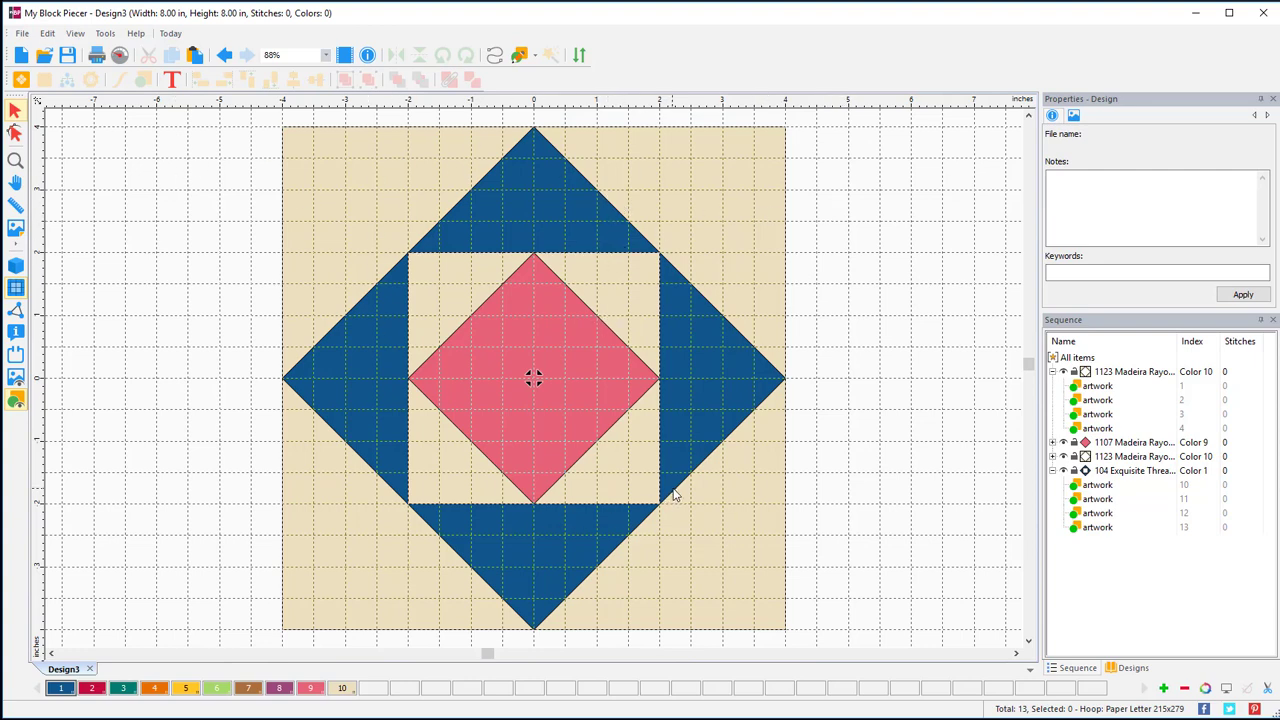
left_click(530, 340)
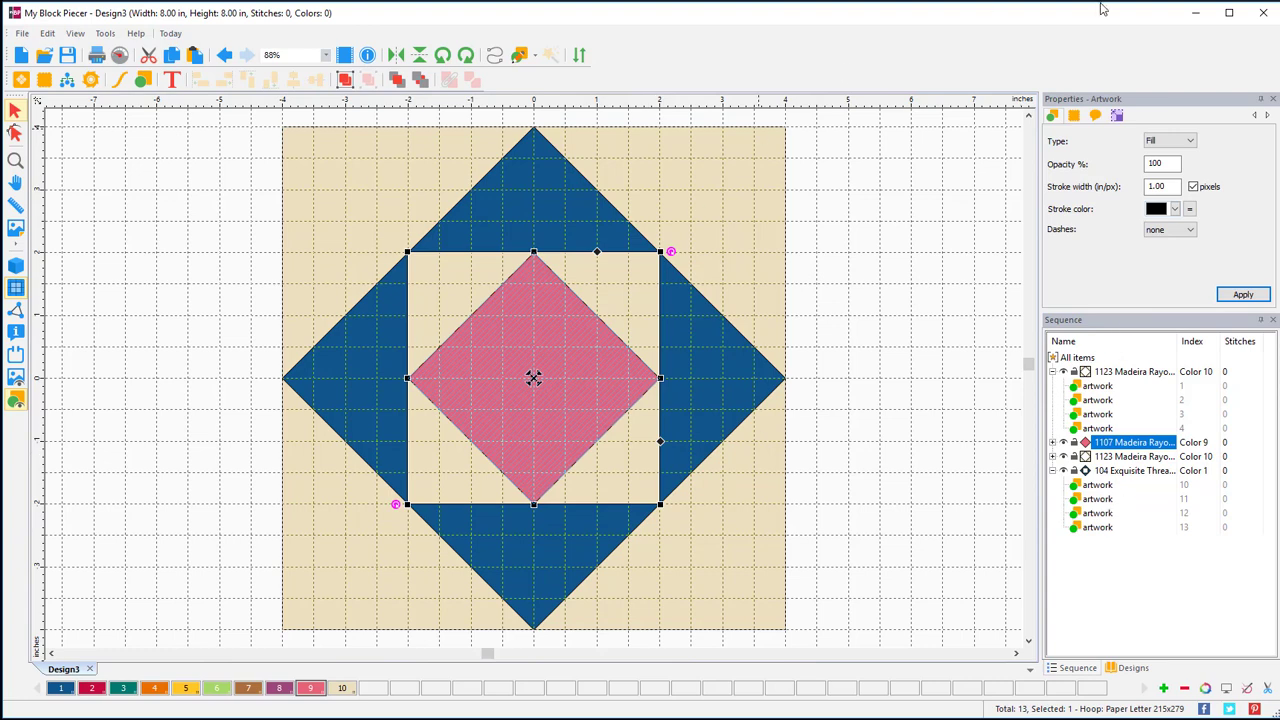
left_click(1075, 119)
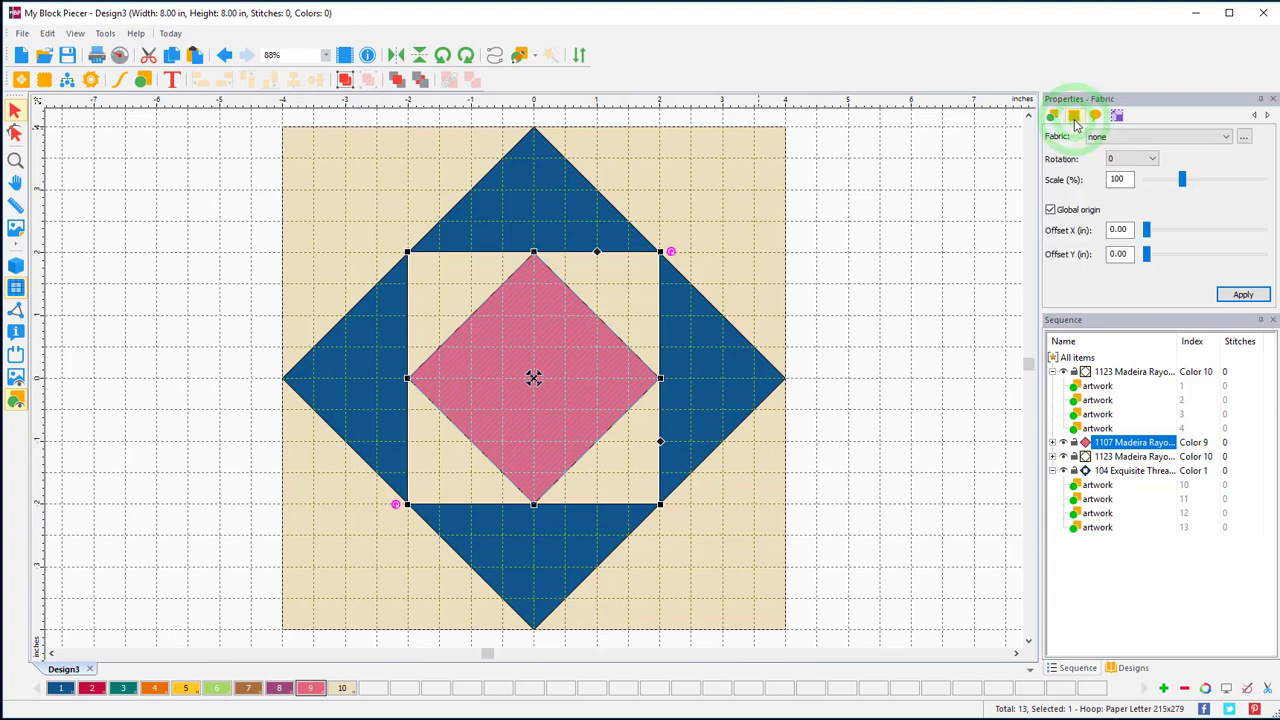
left_click(1243, 137)
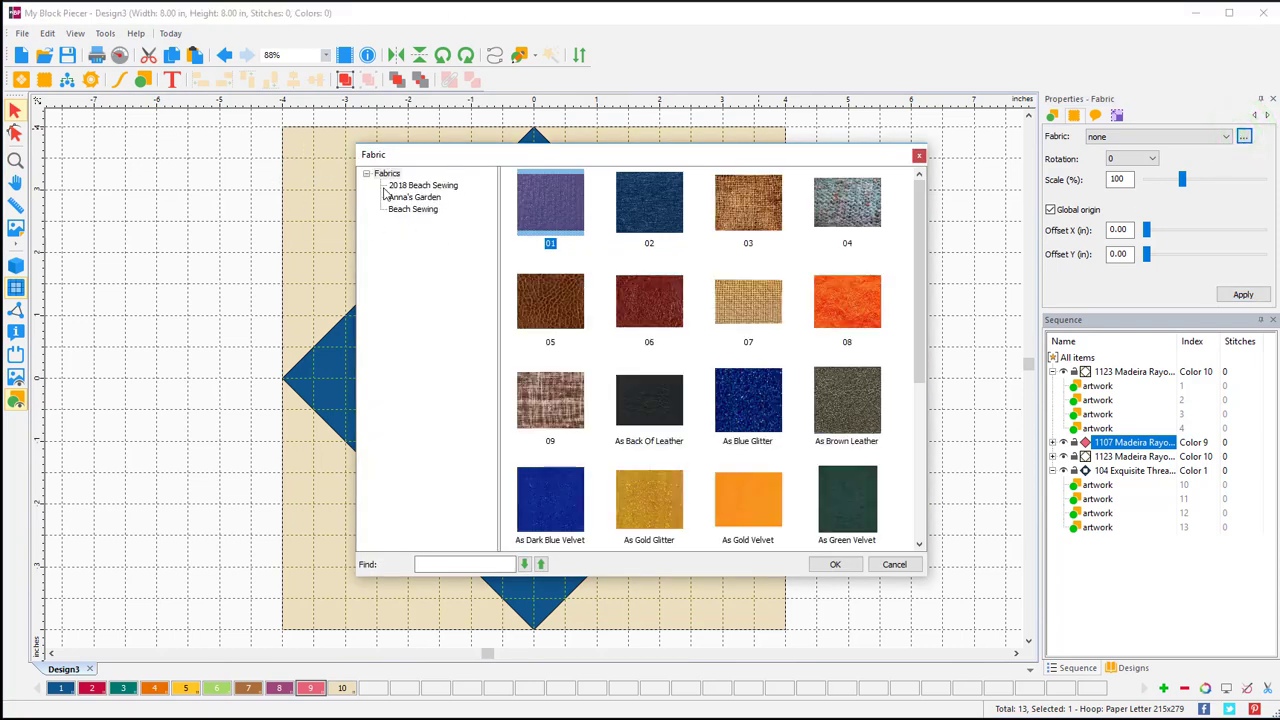
left_click(421, 186)
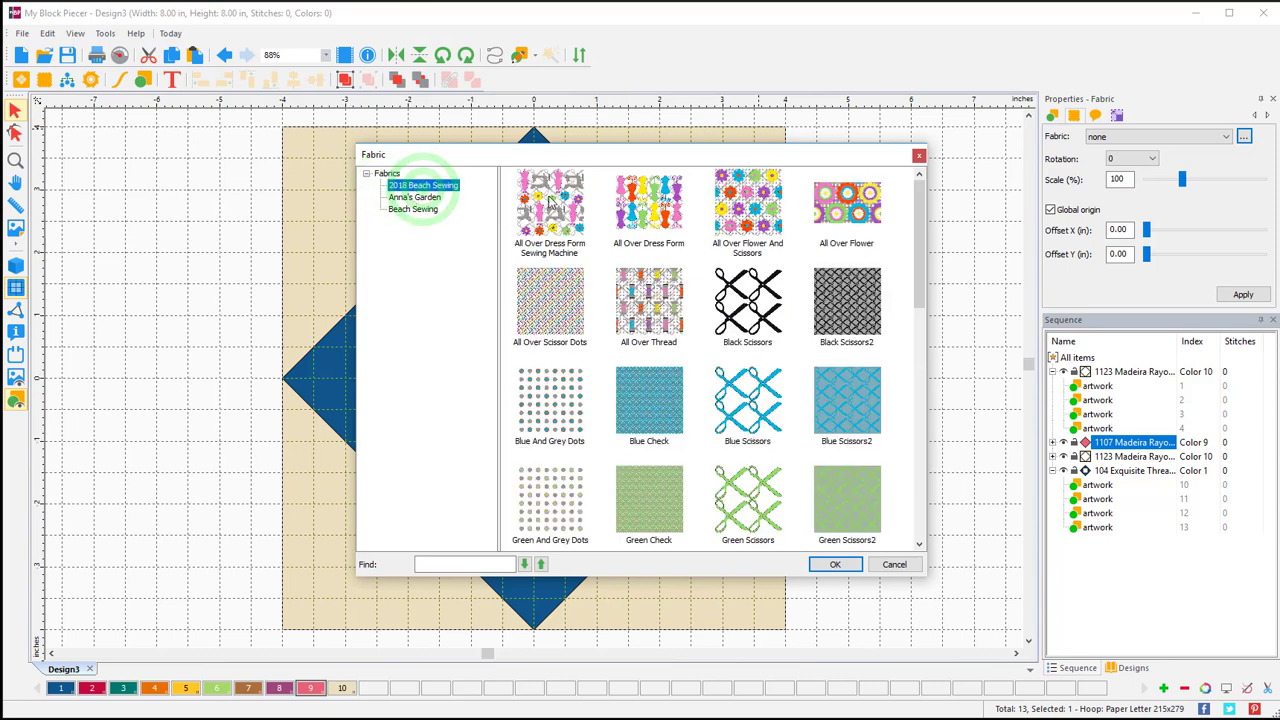
left_click_drag(916, 251, 828, 510)
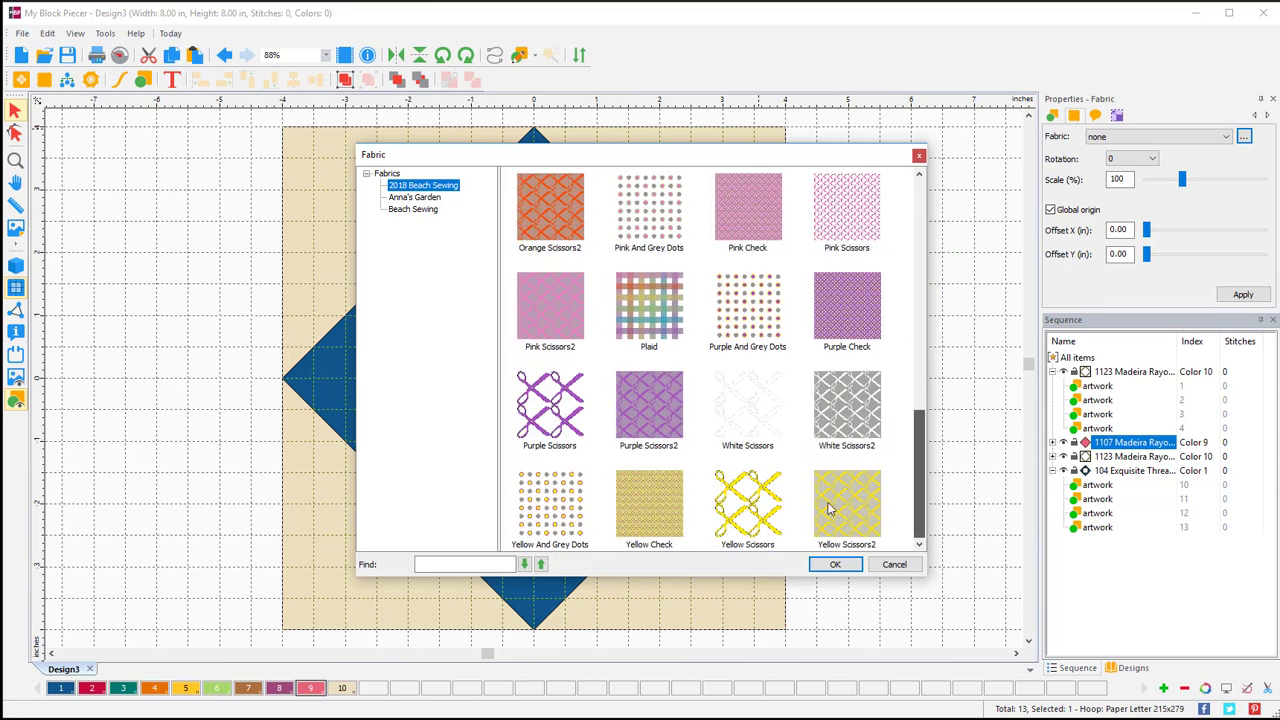
left_click(745, 402)
left_click(836, 566)
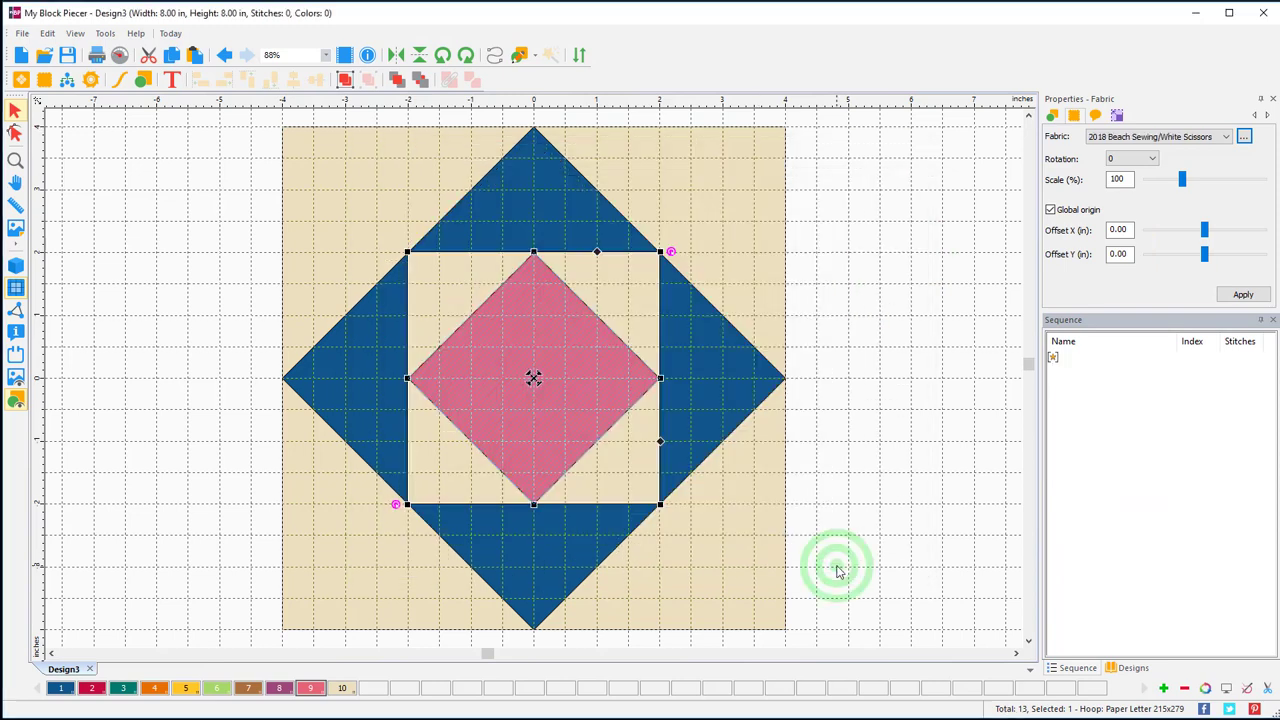
left_click(930, 305)
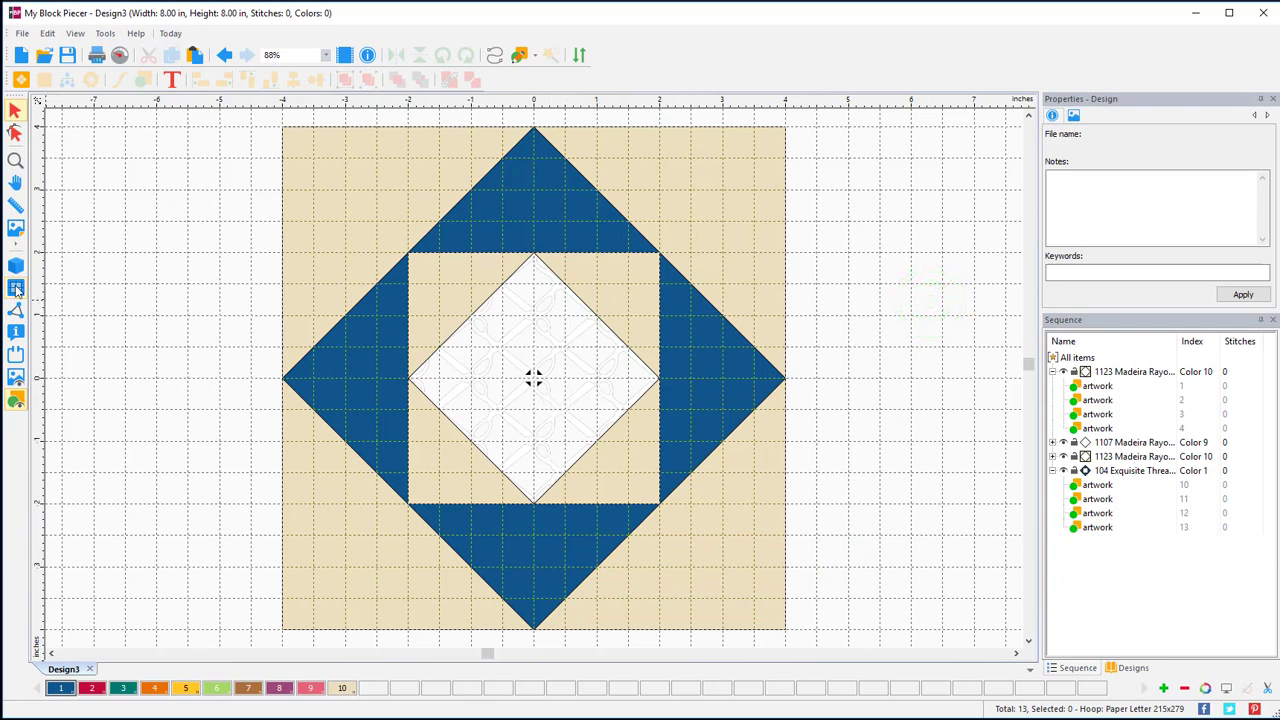
left_click(15, 288)
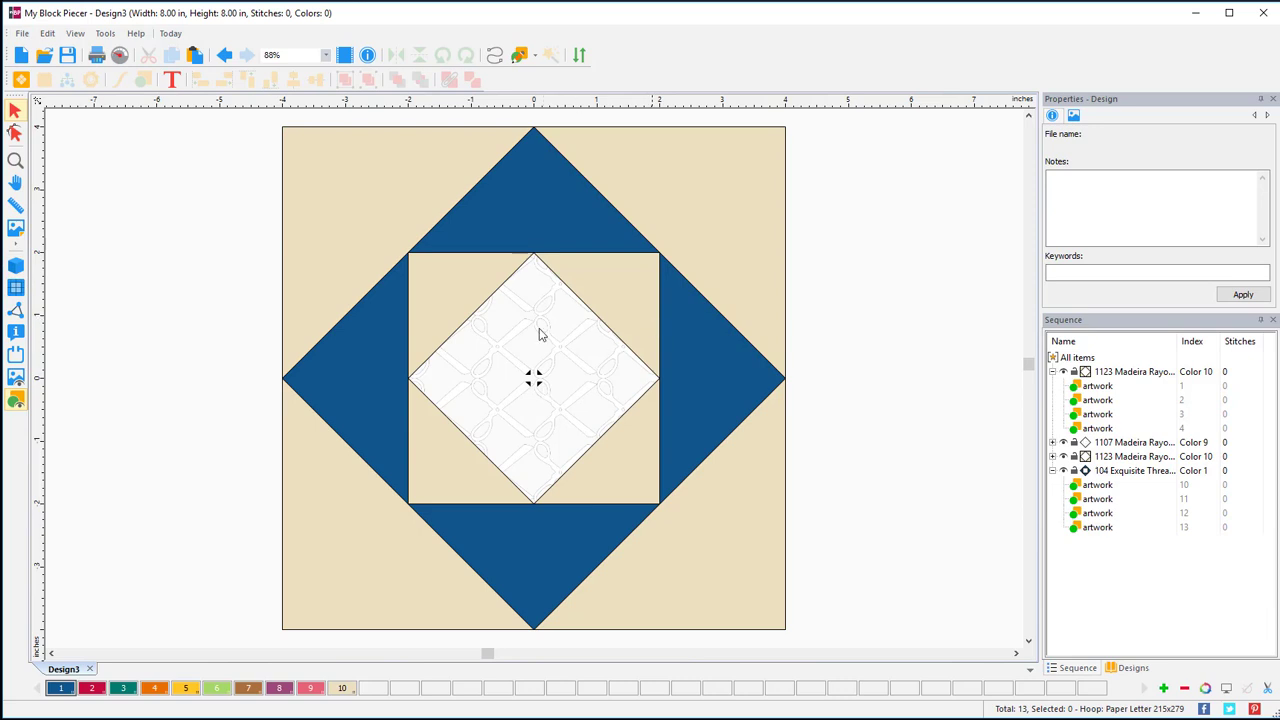
Try selecting the four cream triangles around the central diamond, both as one color group and individually.
left_click(430, 310)
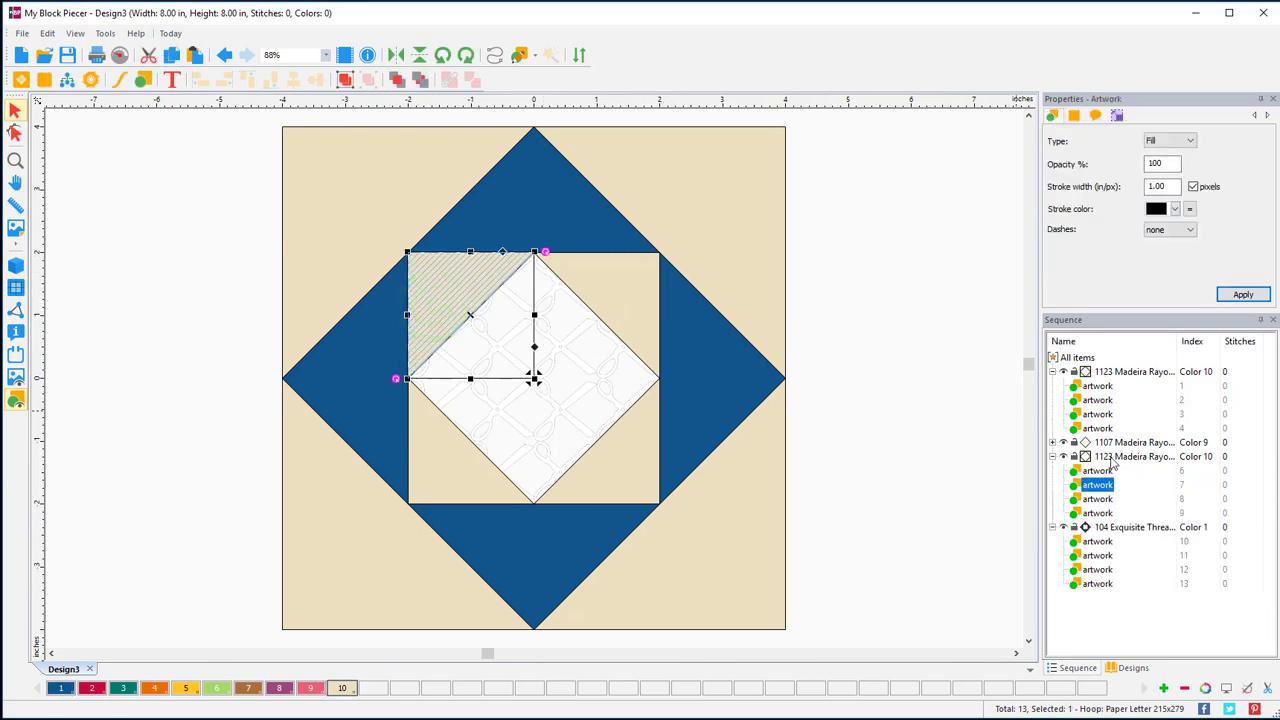
left_click(1113, 458)
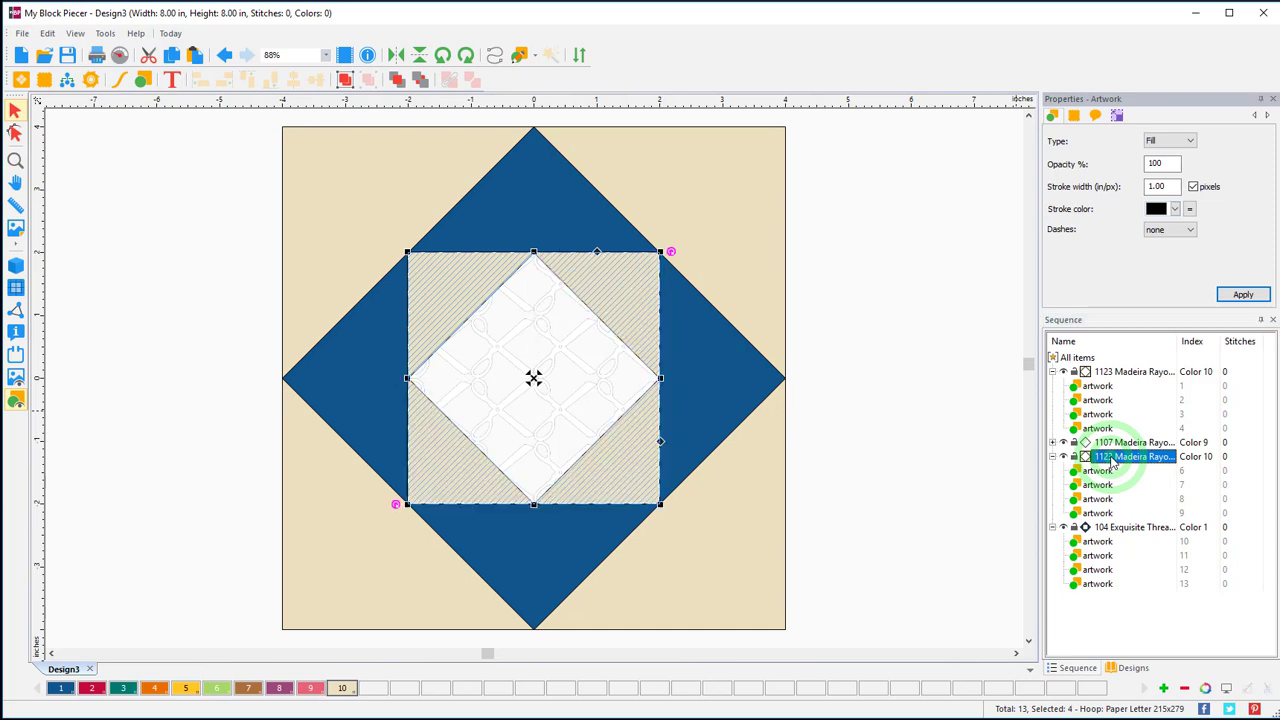
left_click(905, 317)
left_click(466, 273)
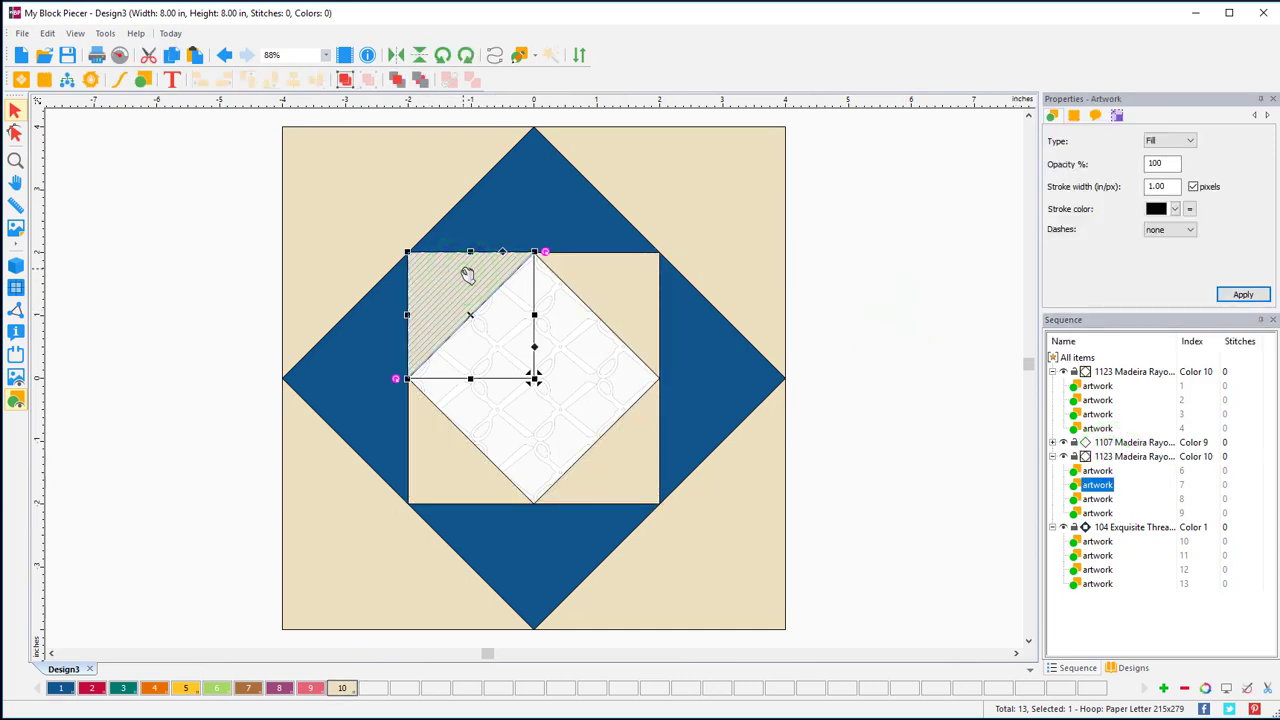
left_click(432, 435, "shift")
left_click(607, 460, "shift")
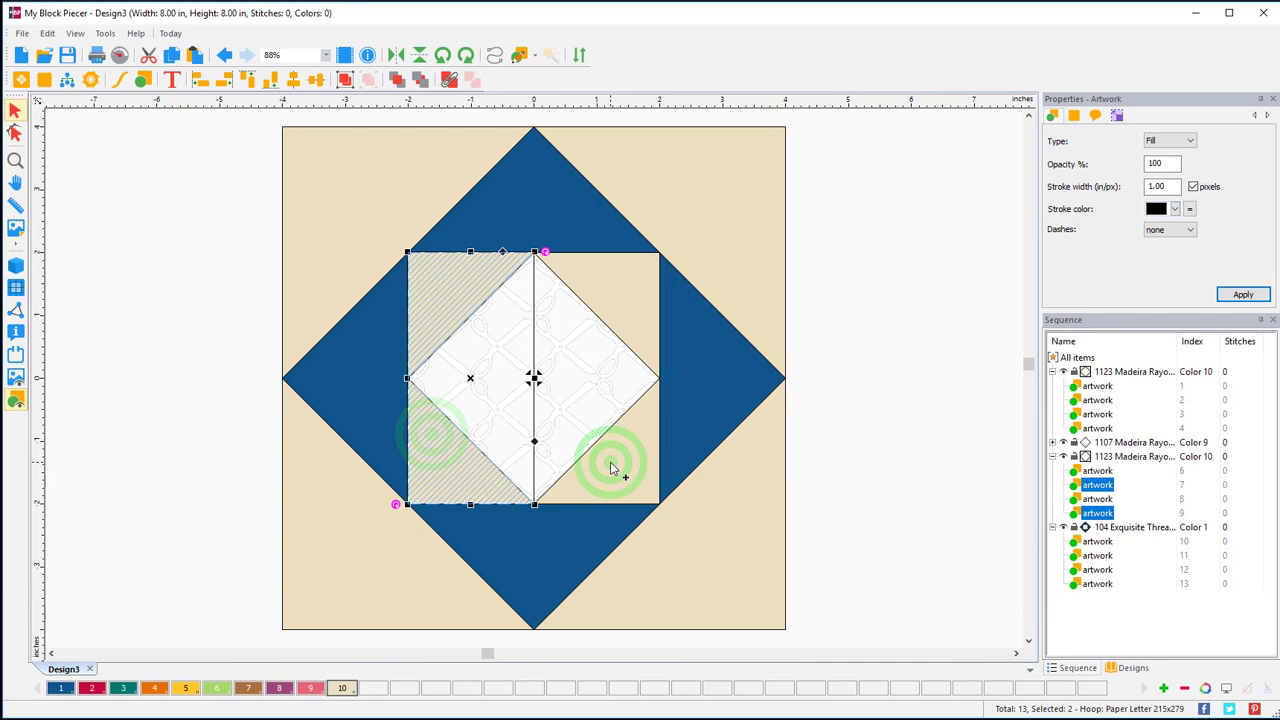
left_click(632, 306, "shift")
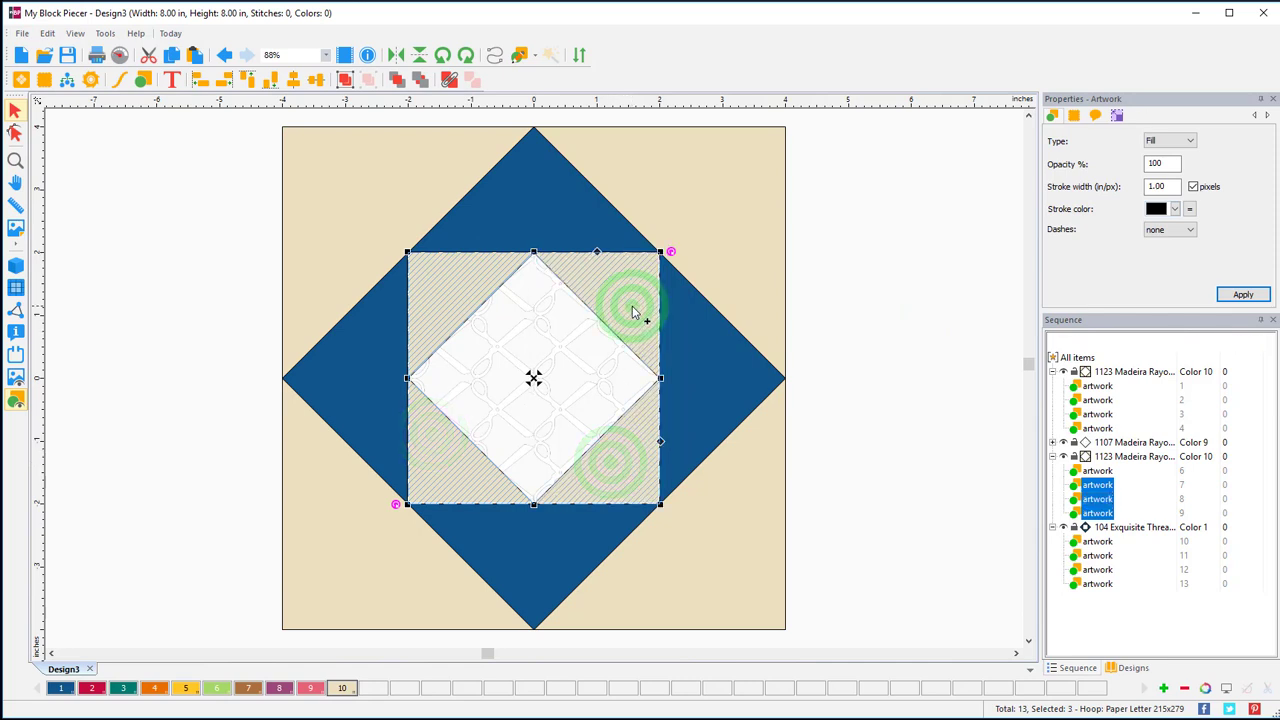
Fill the four cream triangles around the central diamond with the Green And Grey Dots fabric from 2018 Beach Sewing.
left_click(1130, 457)
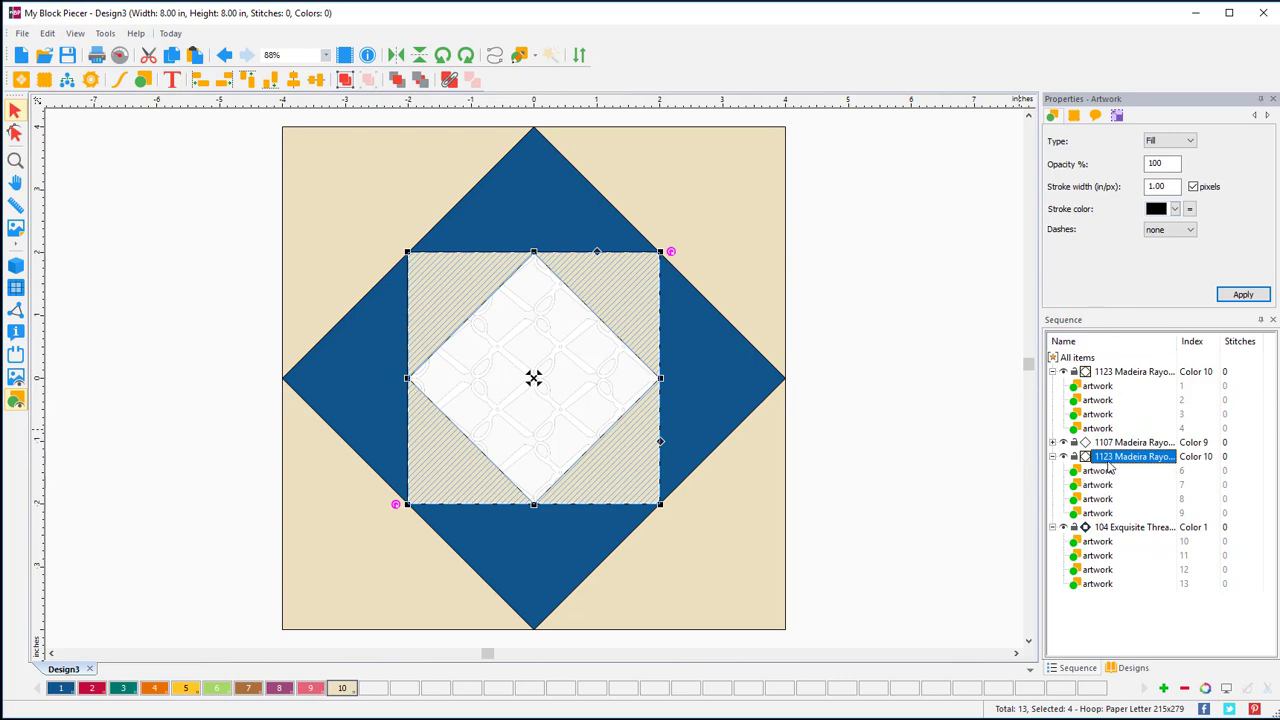
left_click(1108, 463)
left_click(1074, 116)
left_click(1245, 137)
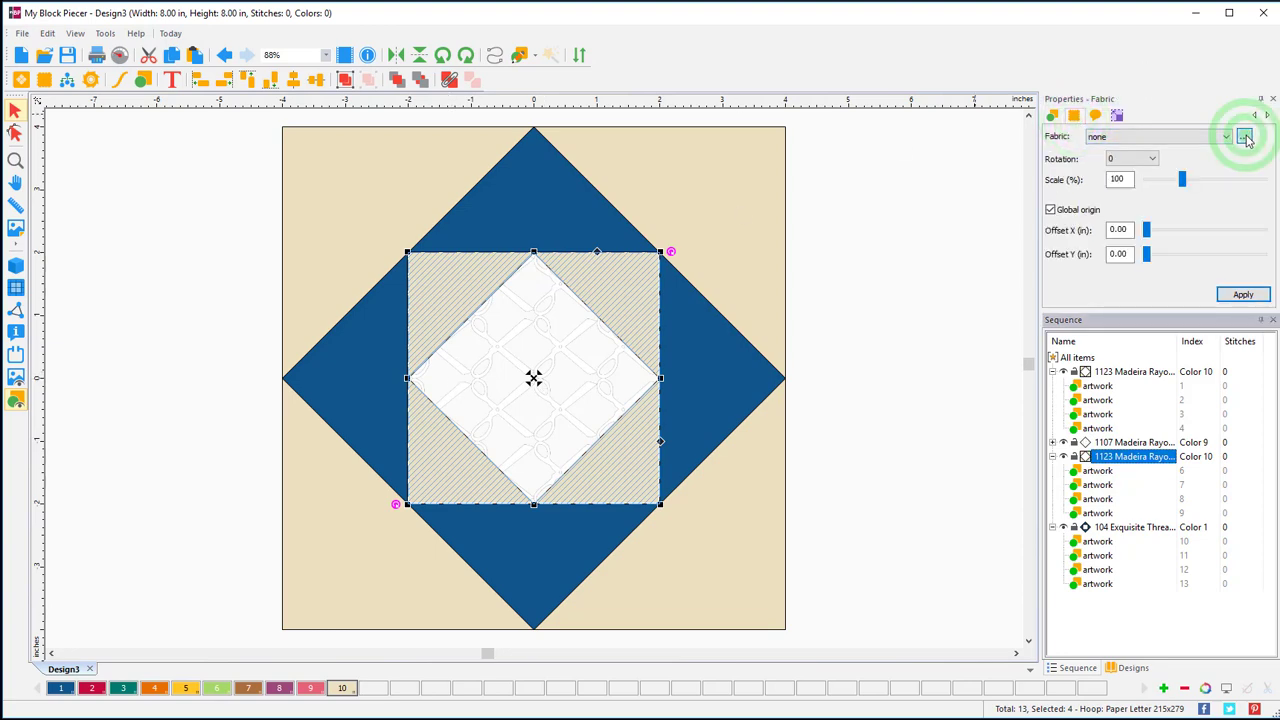
left_click(415, 185)
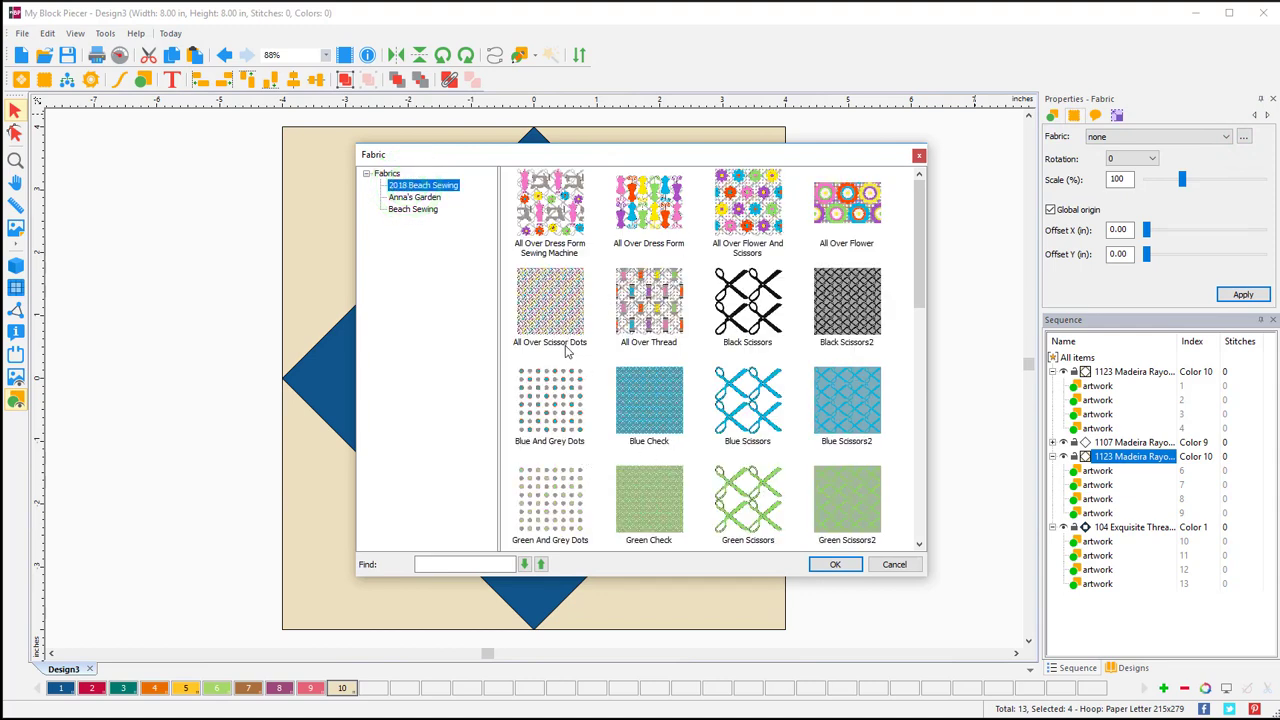
left_click(565, 498)
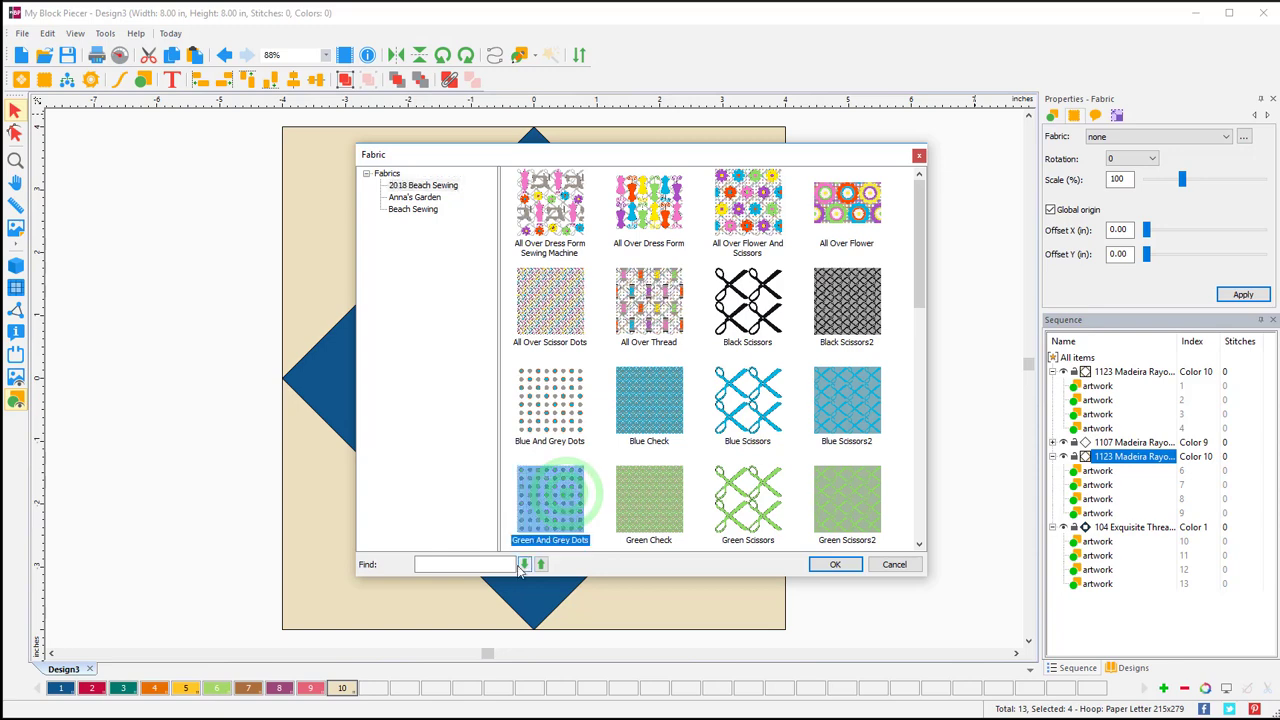
left_click(843, 565)
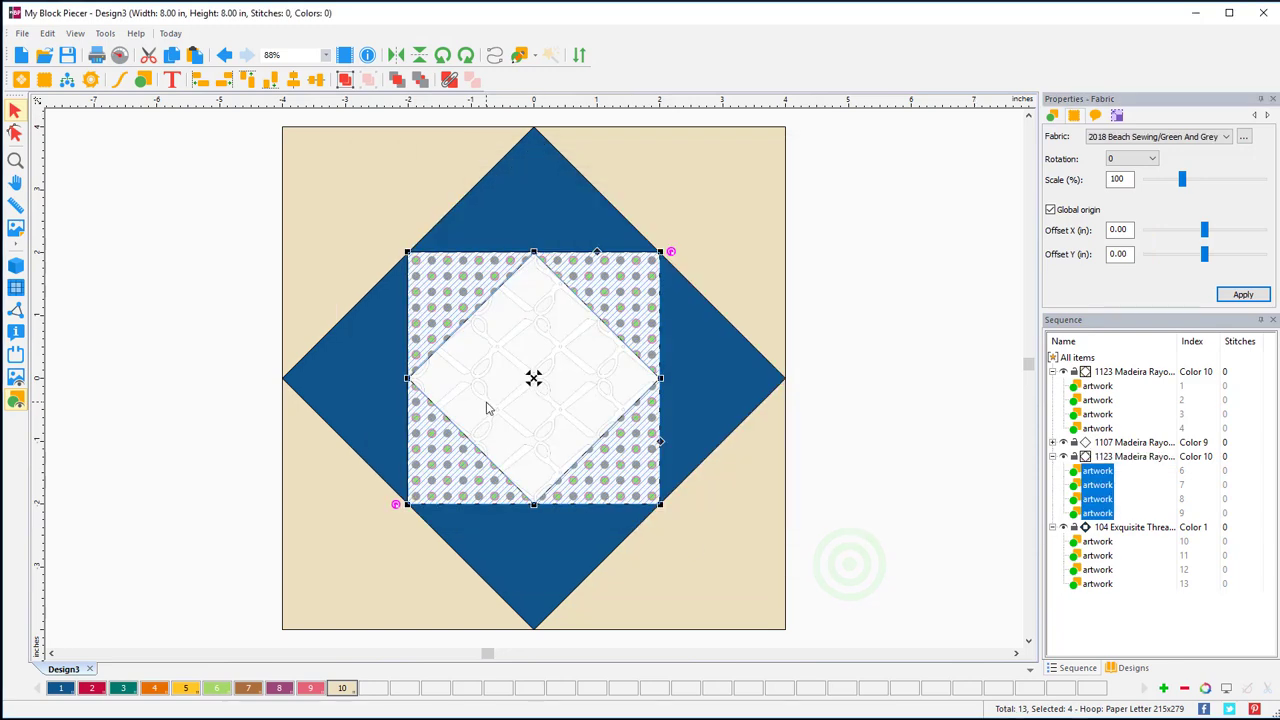
Change the fabric of the four triangles around the central diamond to Black Scissors and deselect them.
left_click(1073, 114)
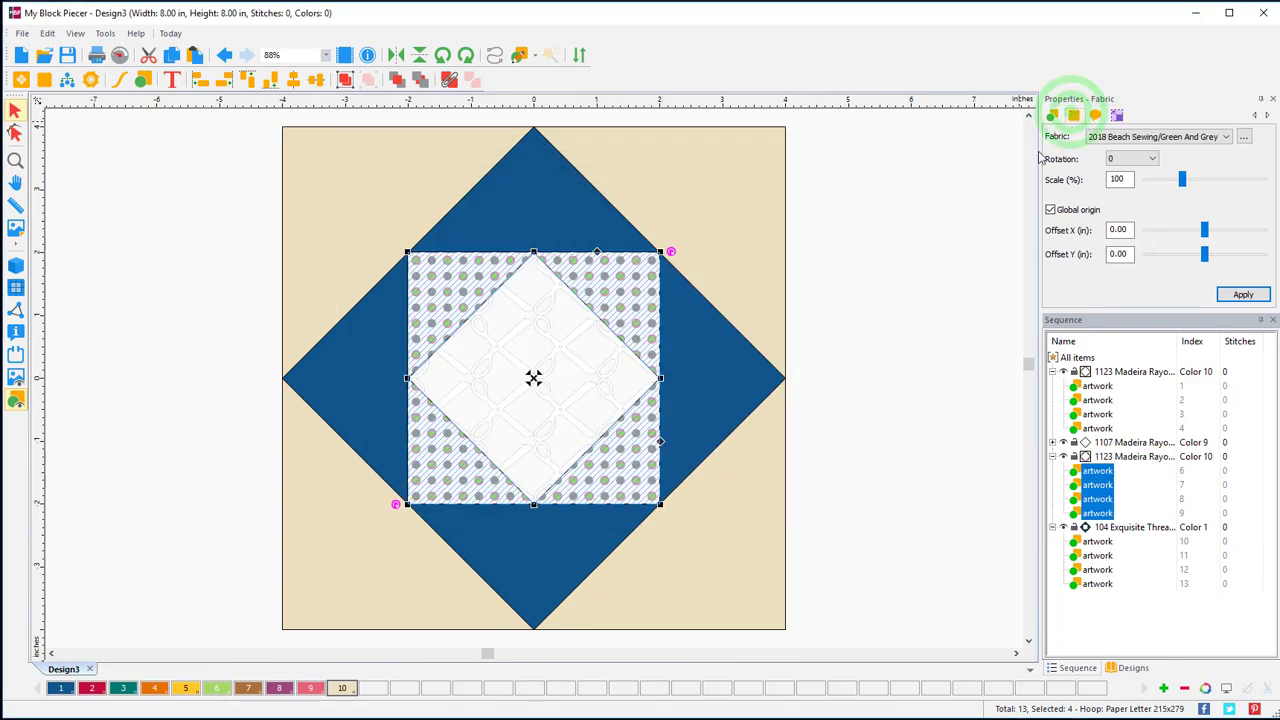
left_click(1074, 115)
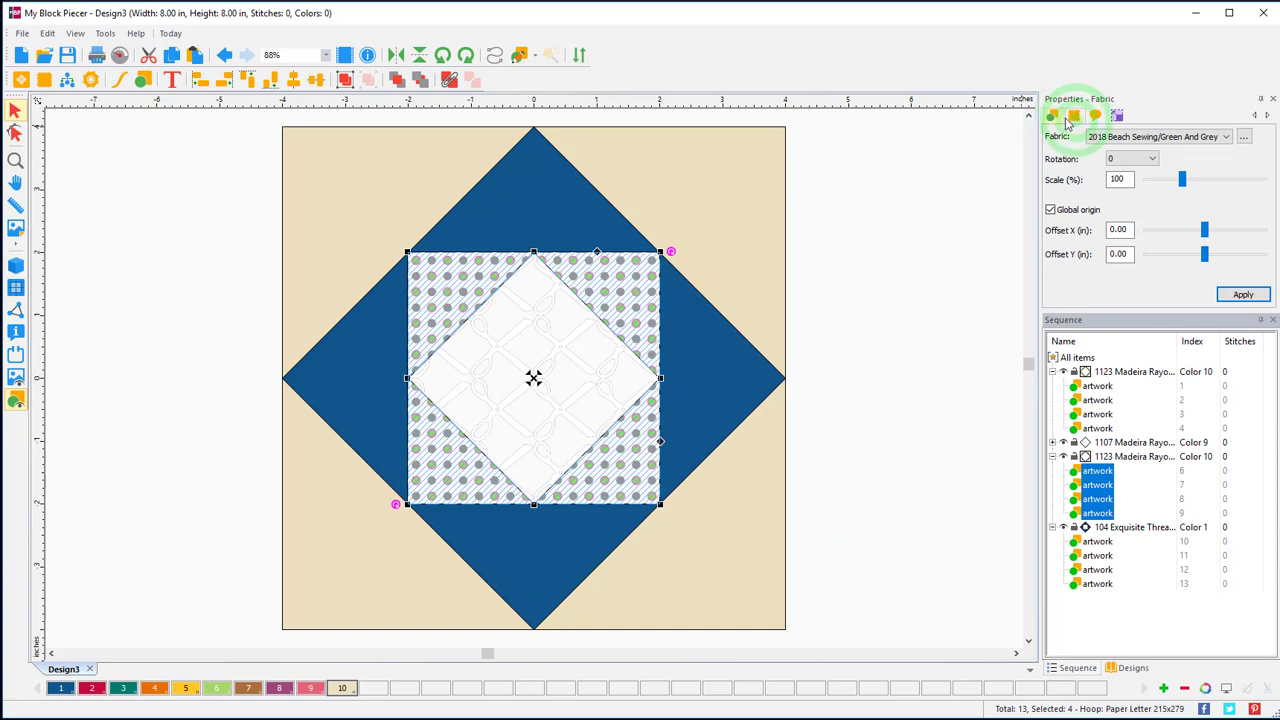
left_click(1075, 116)
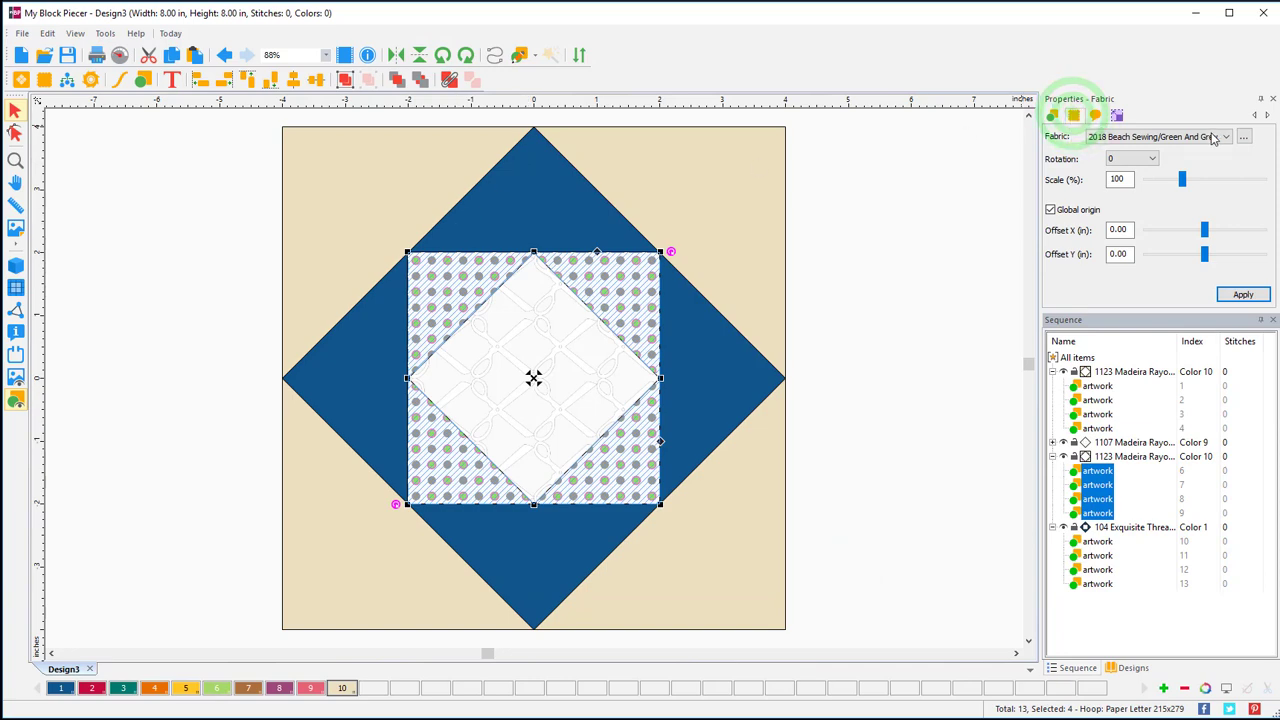
left_click(1244, 136)
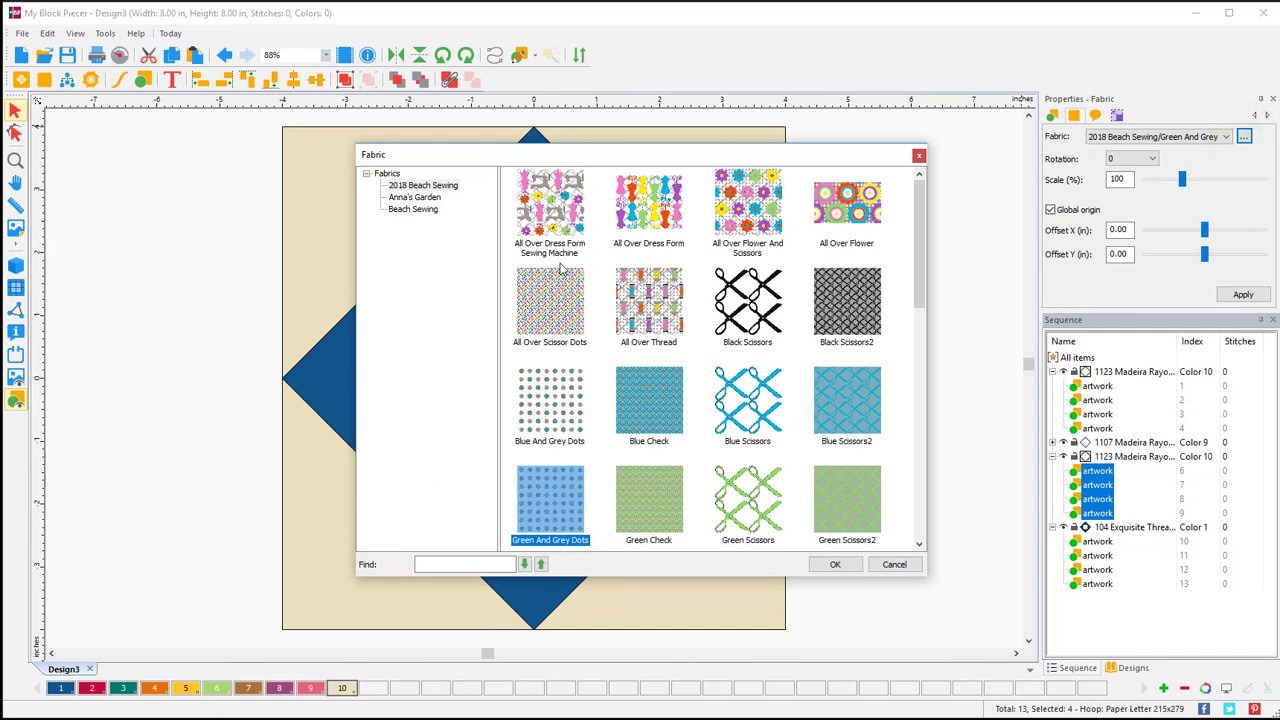
left_click(765, 310)
left_click(833, 565)
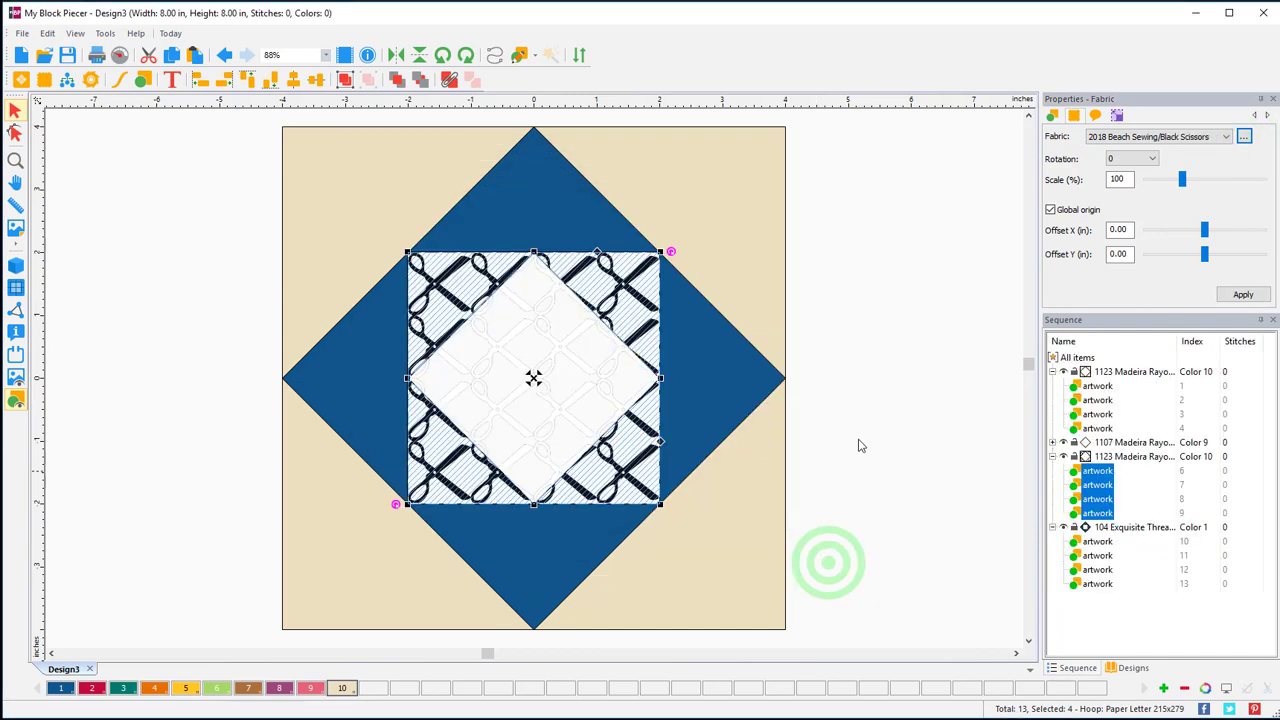
left_click(875, 390)
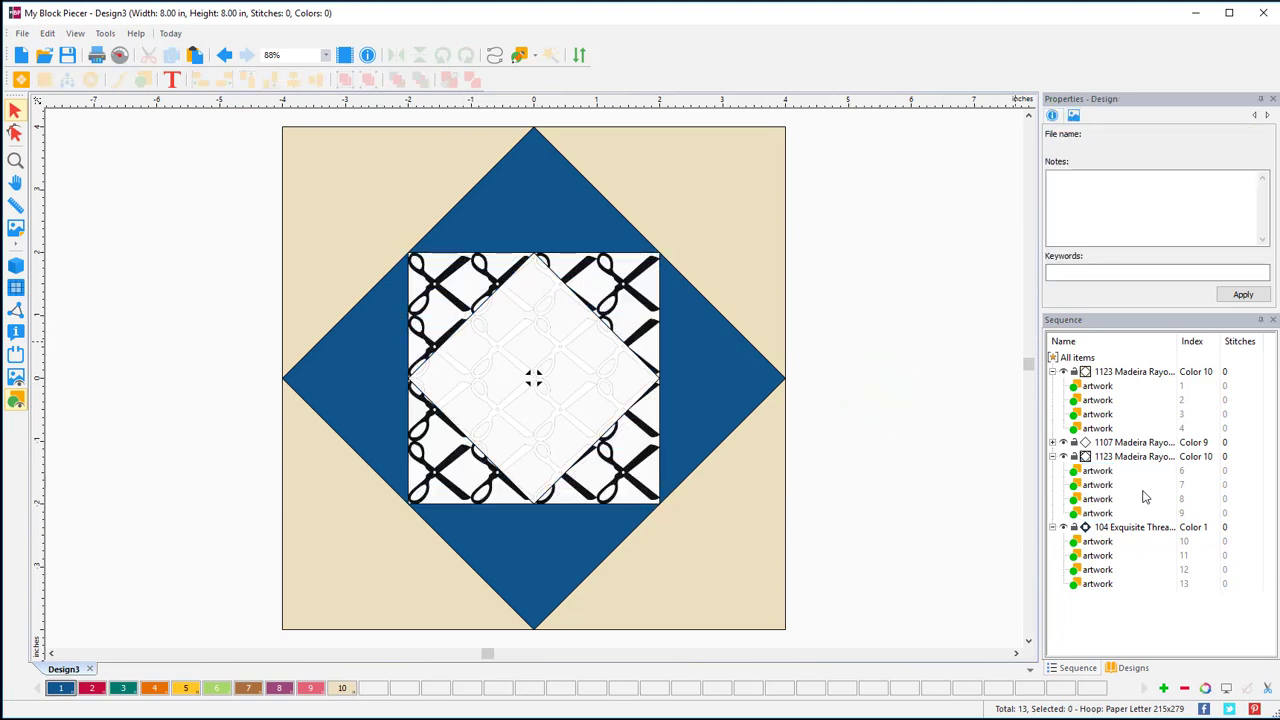
Set the fabric of the four triangles around the central diamond back to Green And Grey Dots.
left_click(1110, 458)
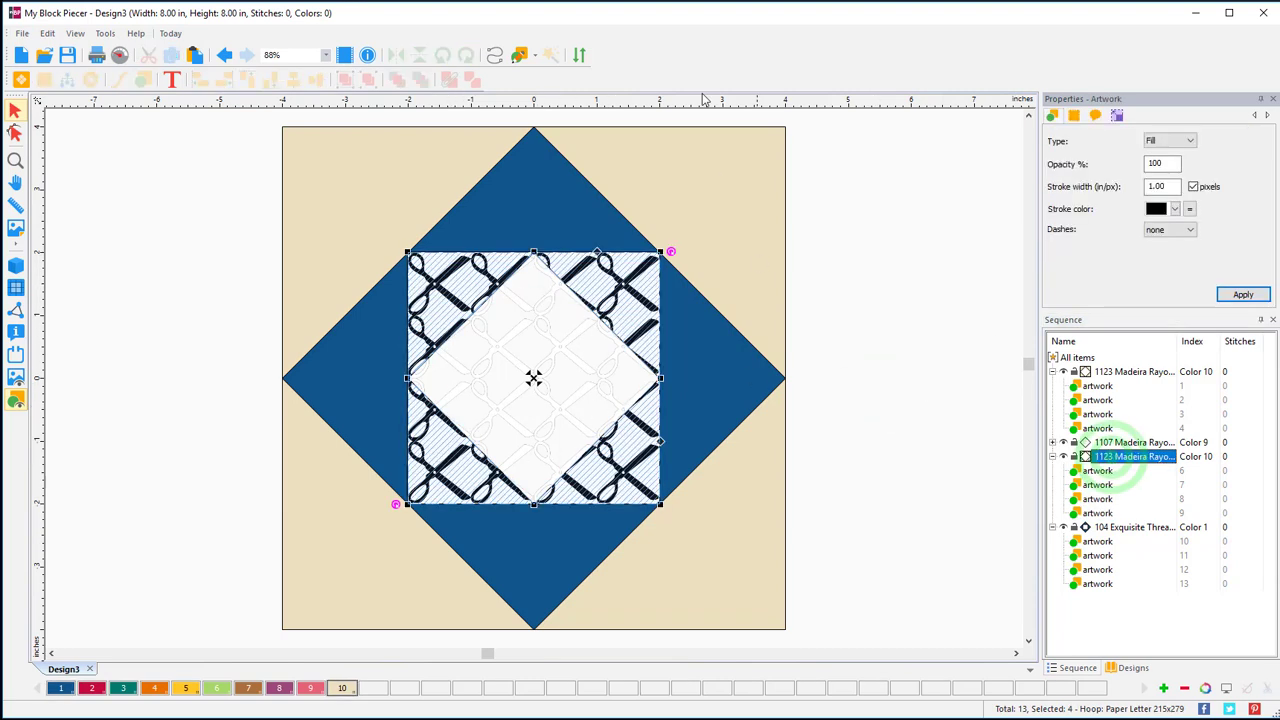
left_click(1075, 117)
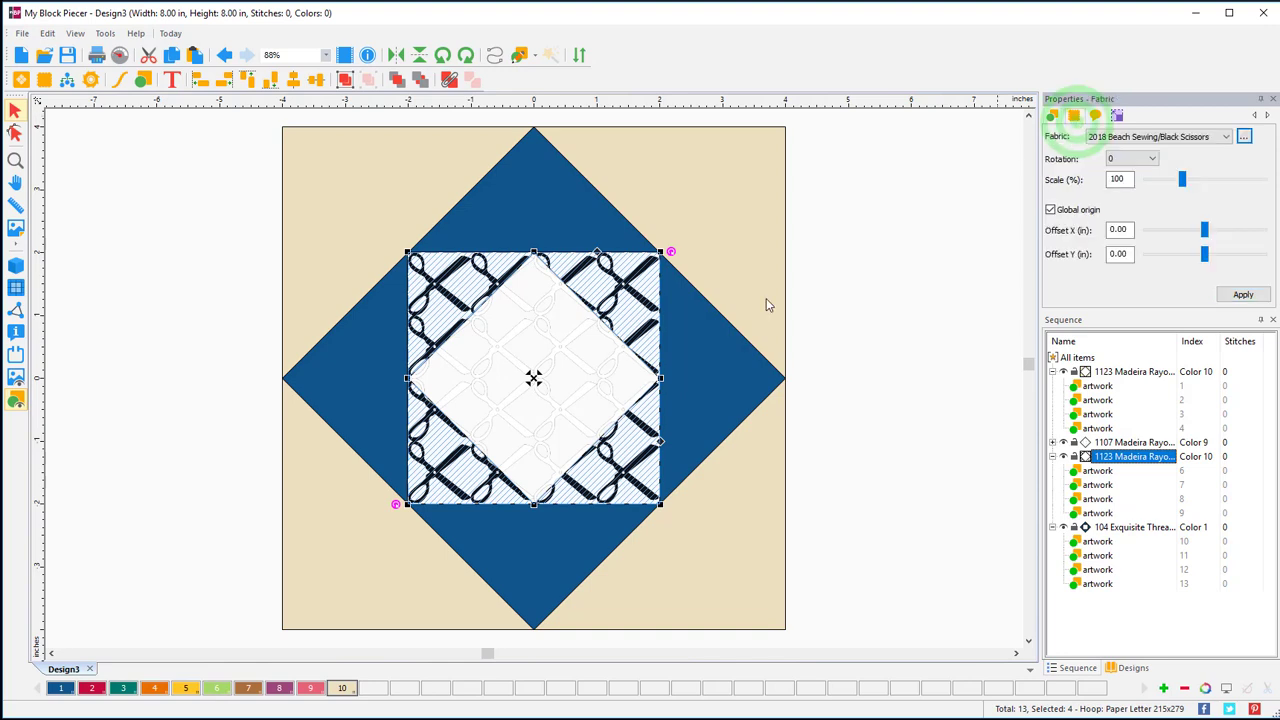
left_click(1244, 137)
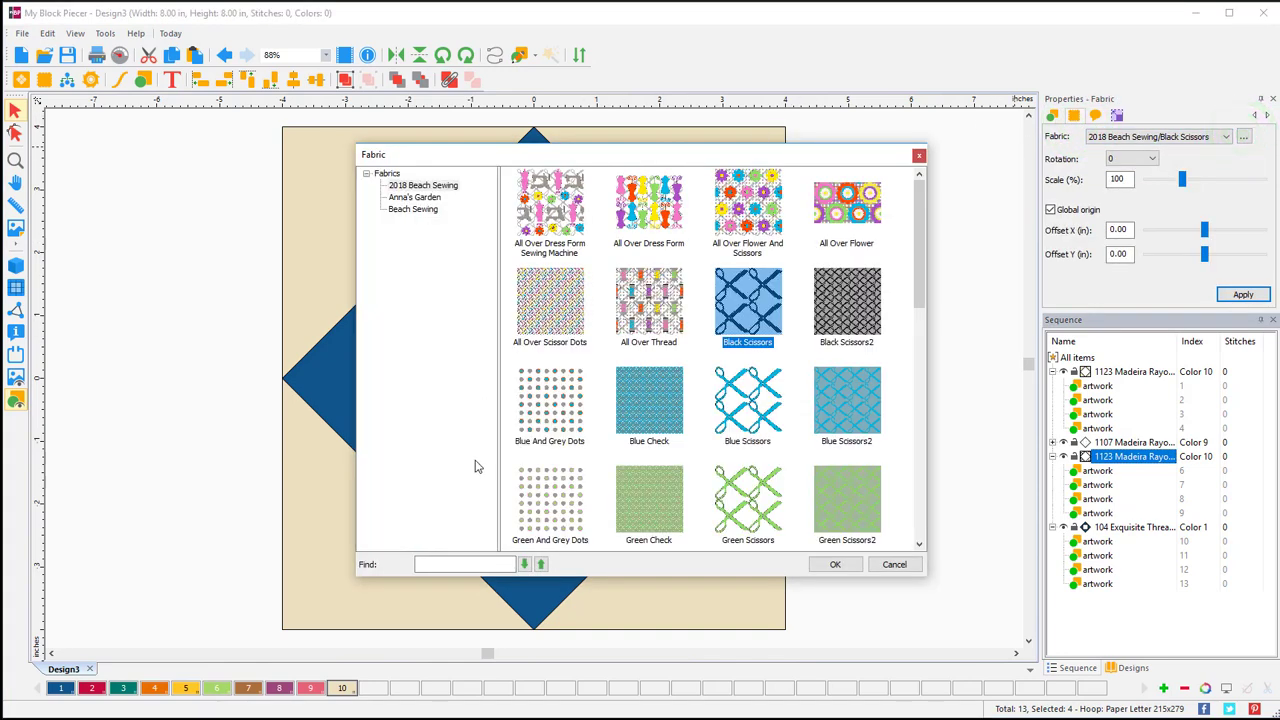
left_click(545, 500)
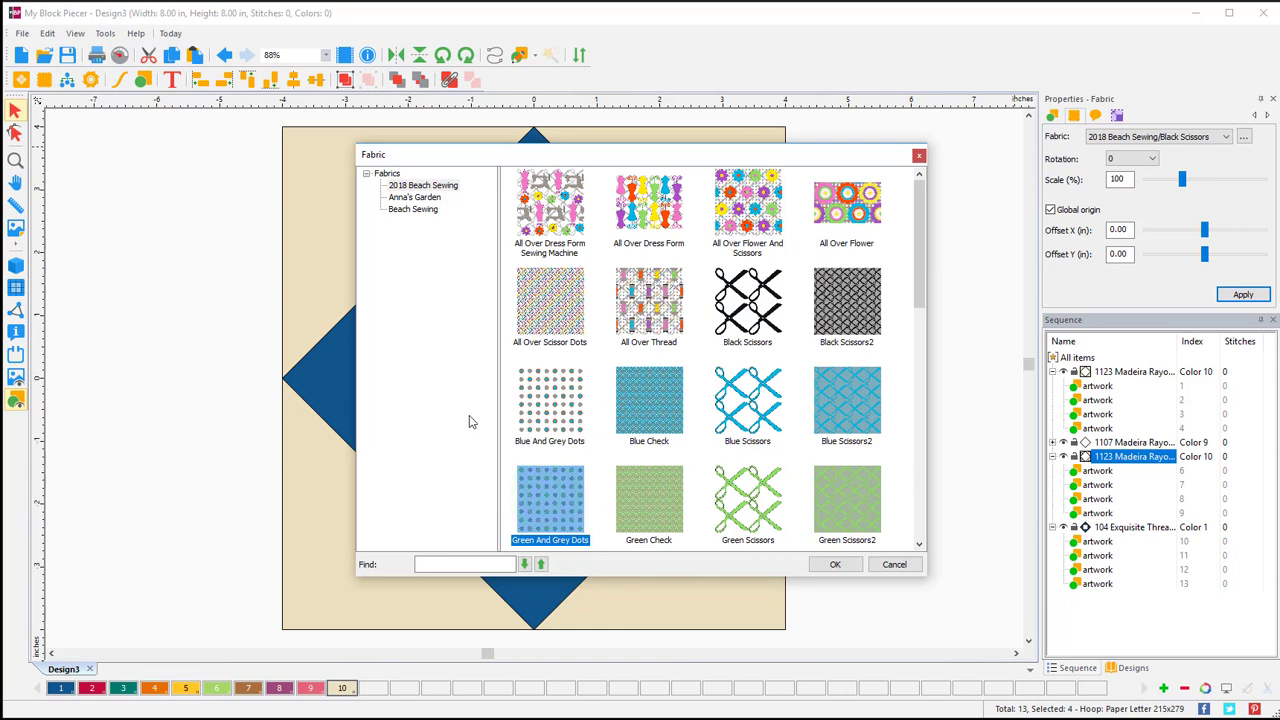
left_click(835, 565)
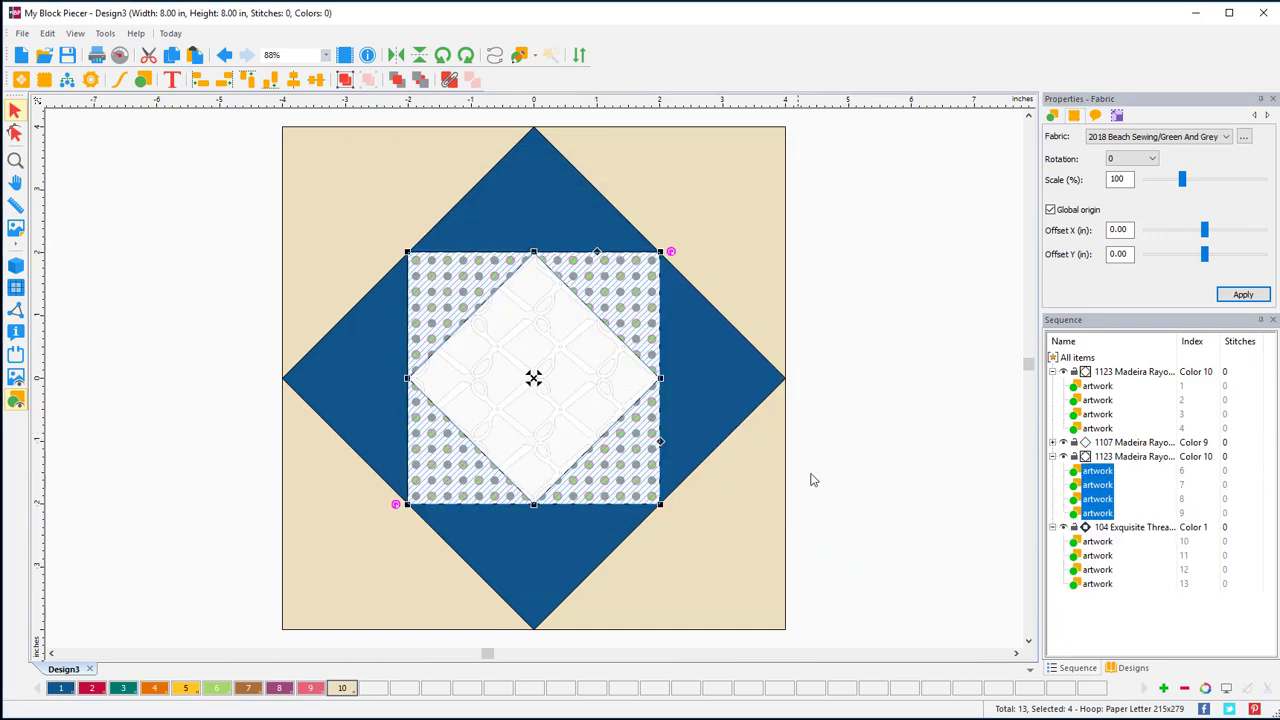
Fill the four blue triangles around the inner square with the Black Scissors2 fabric from 2018 Beach Sewing and deselect them.
left_click(1113, 528)
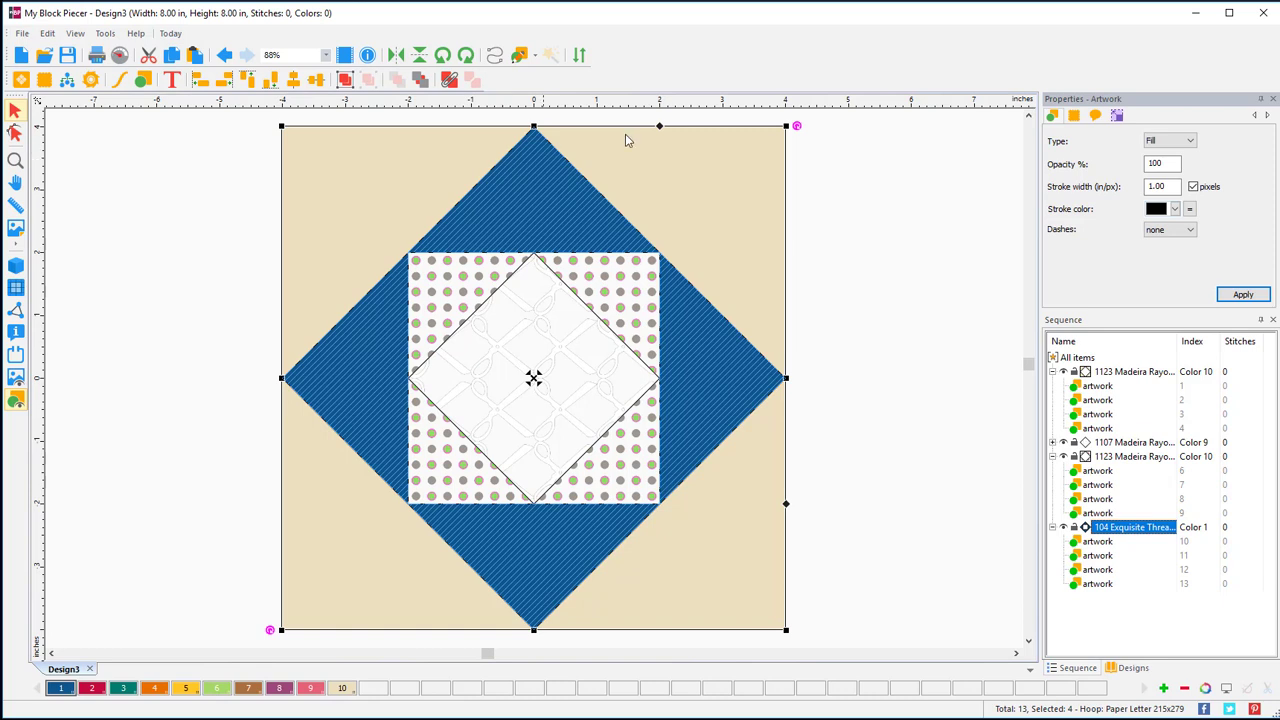
left_click(1073, 115)
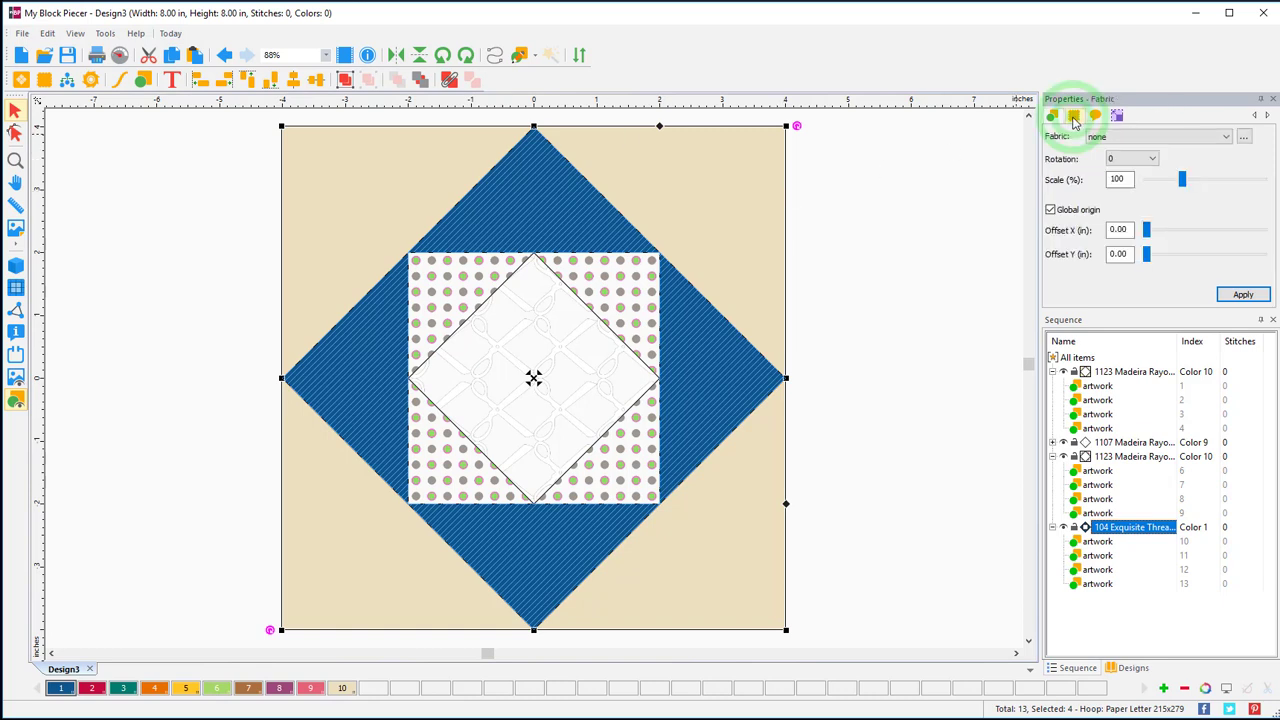
left_click(1244, 136)
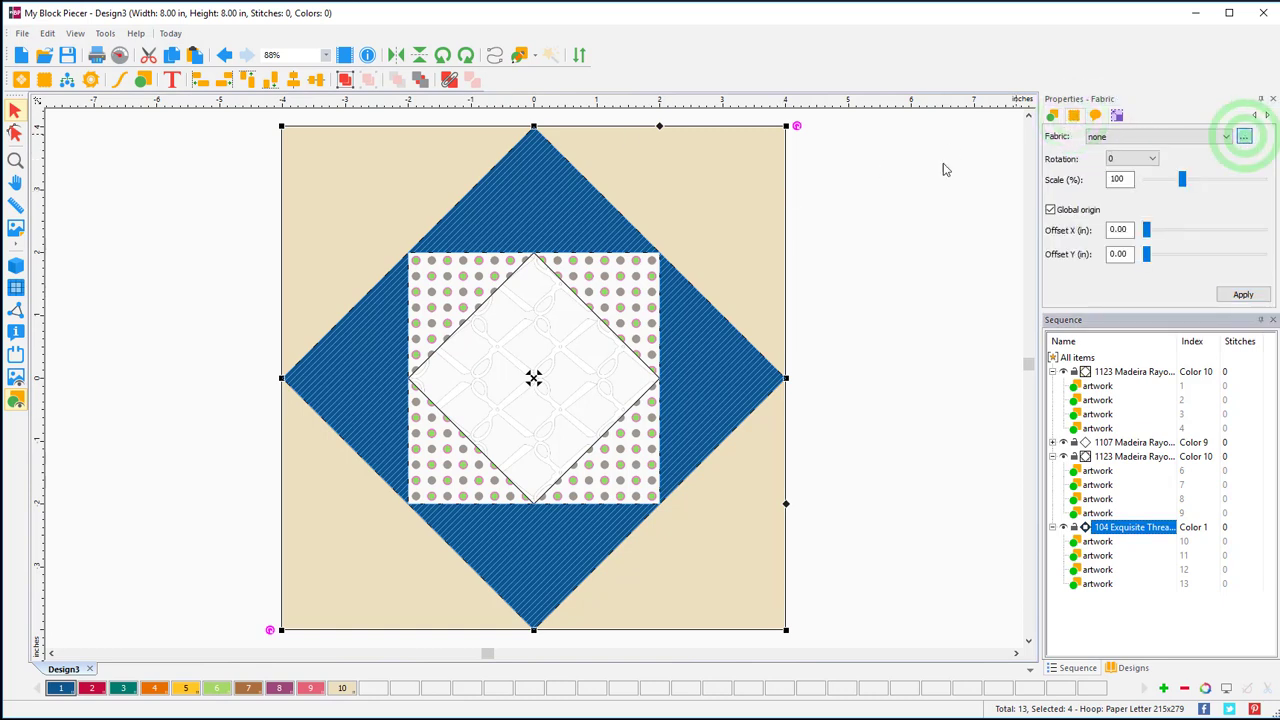
left_click(1246, 139)
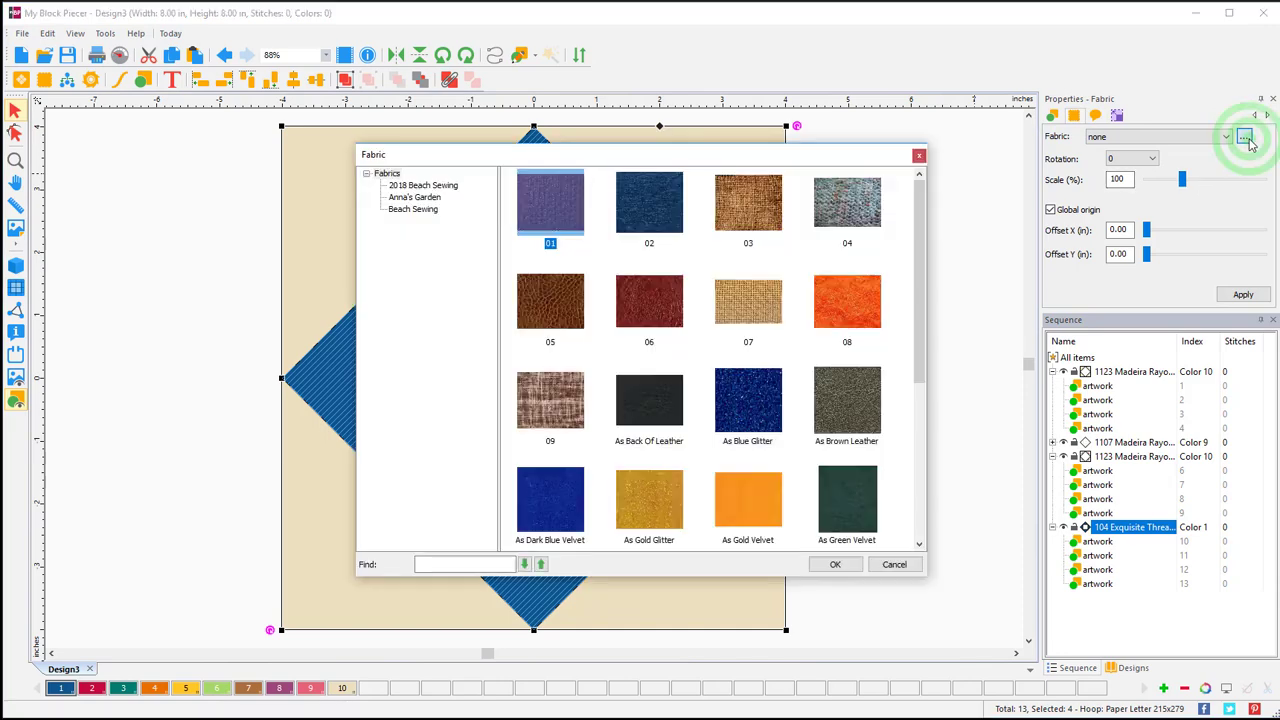
left_click(450, 187)
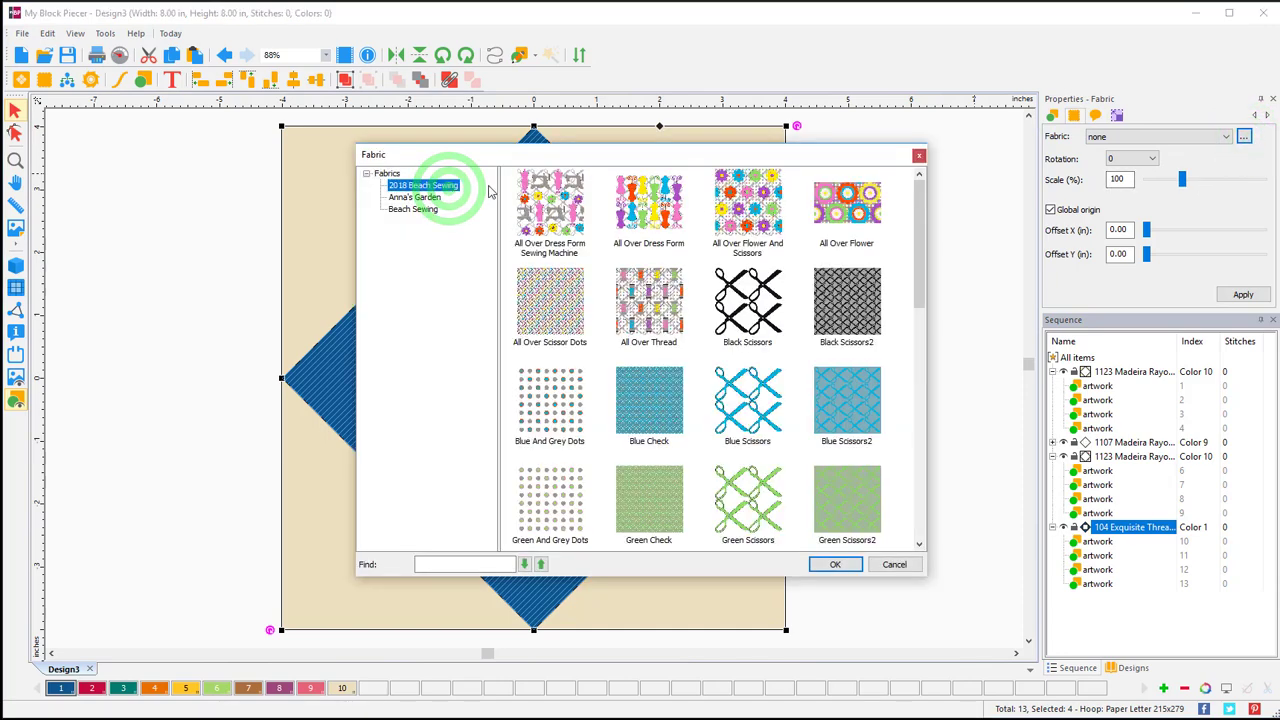
left_click_drag(920, 243, 925, 213)
left_click(826, 310)
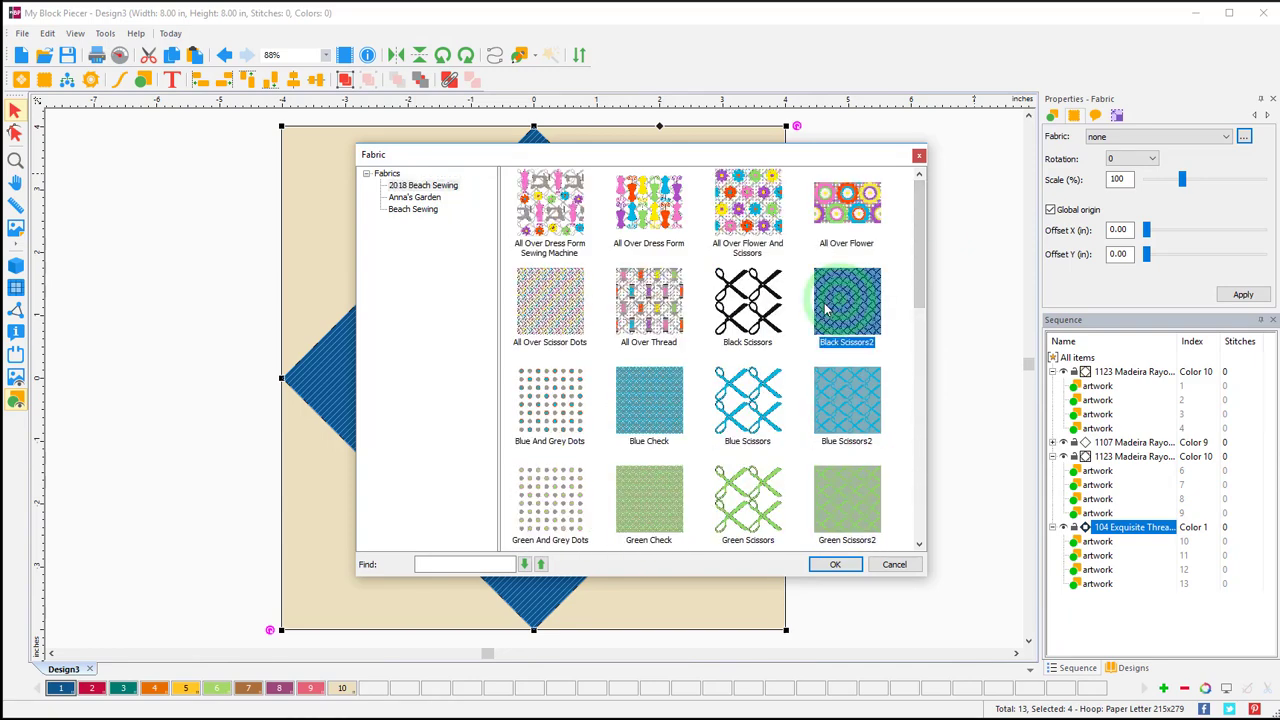
left_click(831, 564)
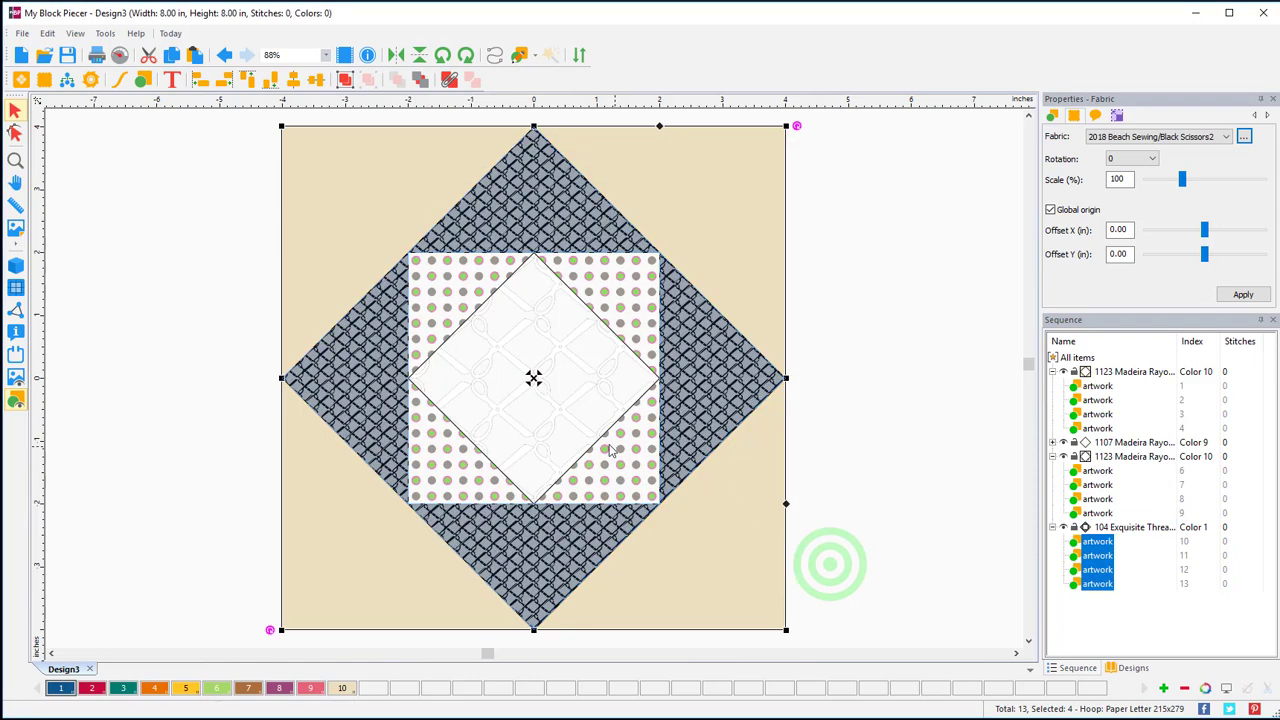
left_click(893, 345)
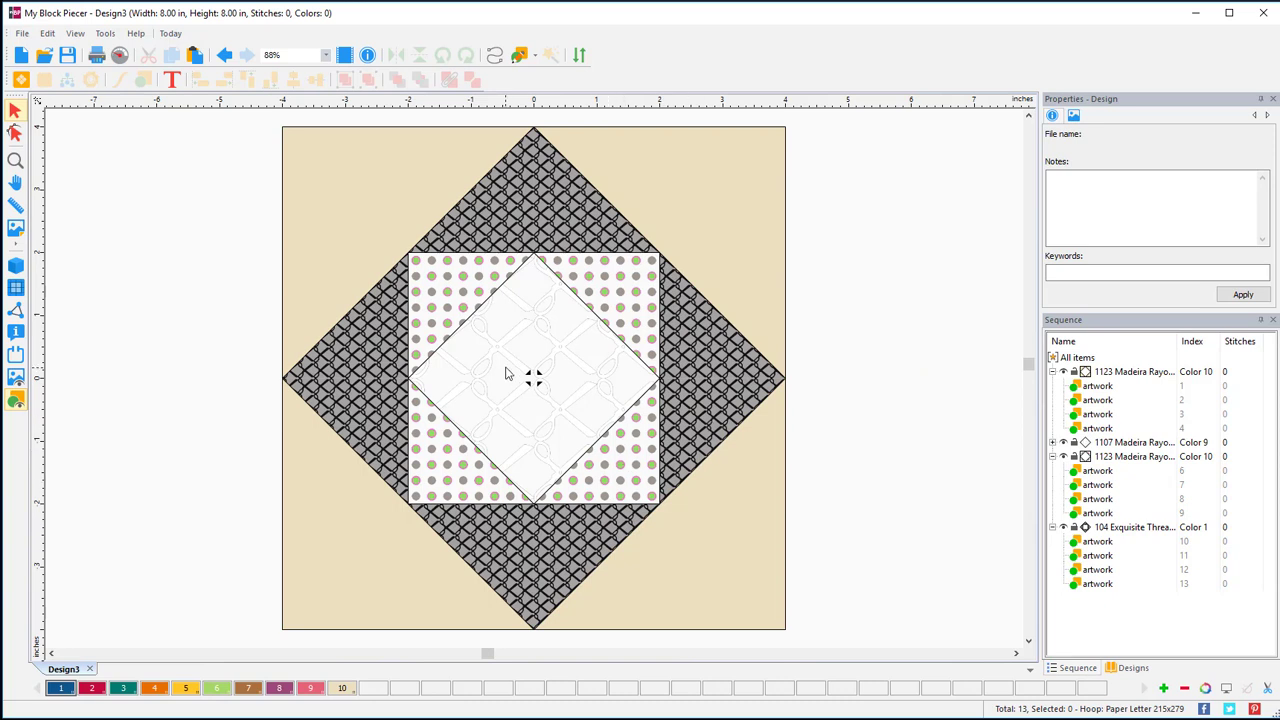
Change the fabric of the four triangles around the inner square to Pink Check from 2018 Beach Sewing.
left_click(1138, 527)
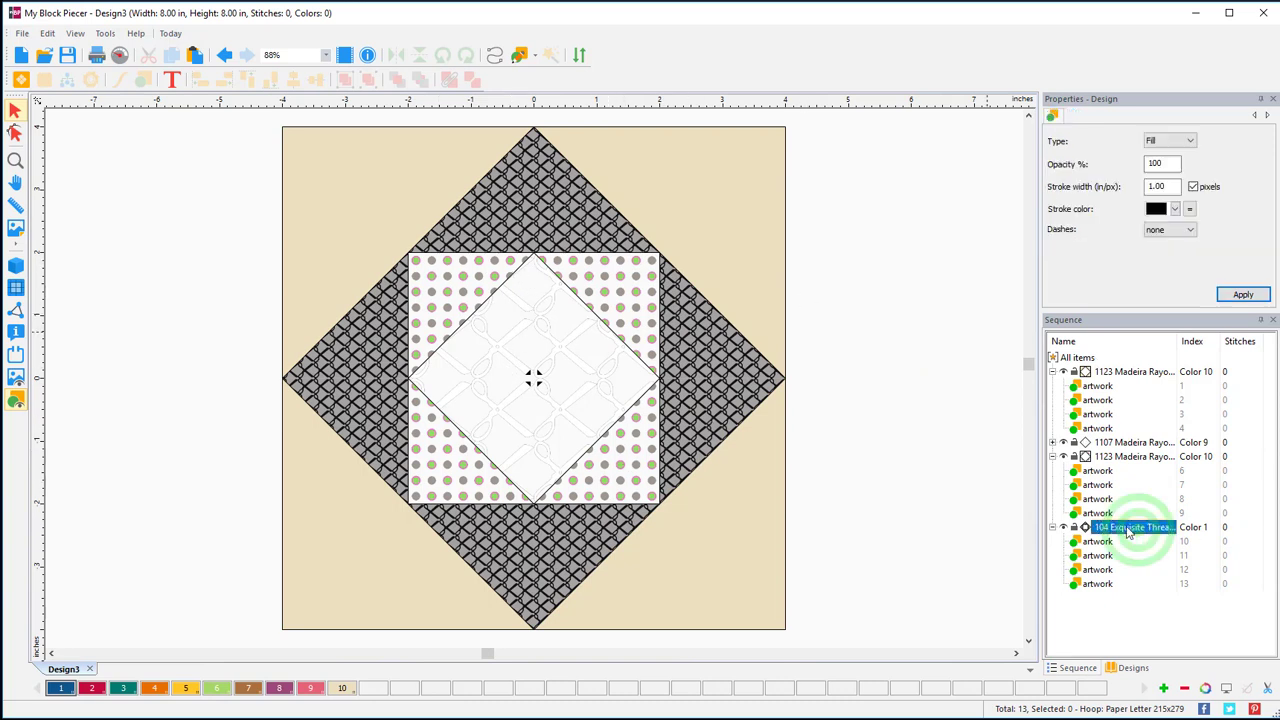
left_click(1074, 115)
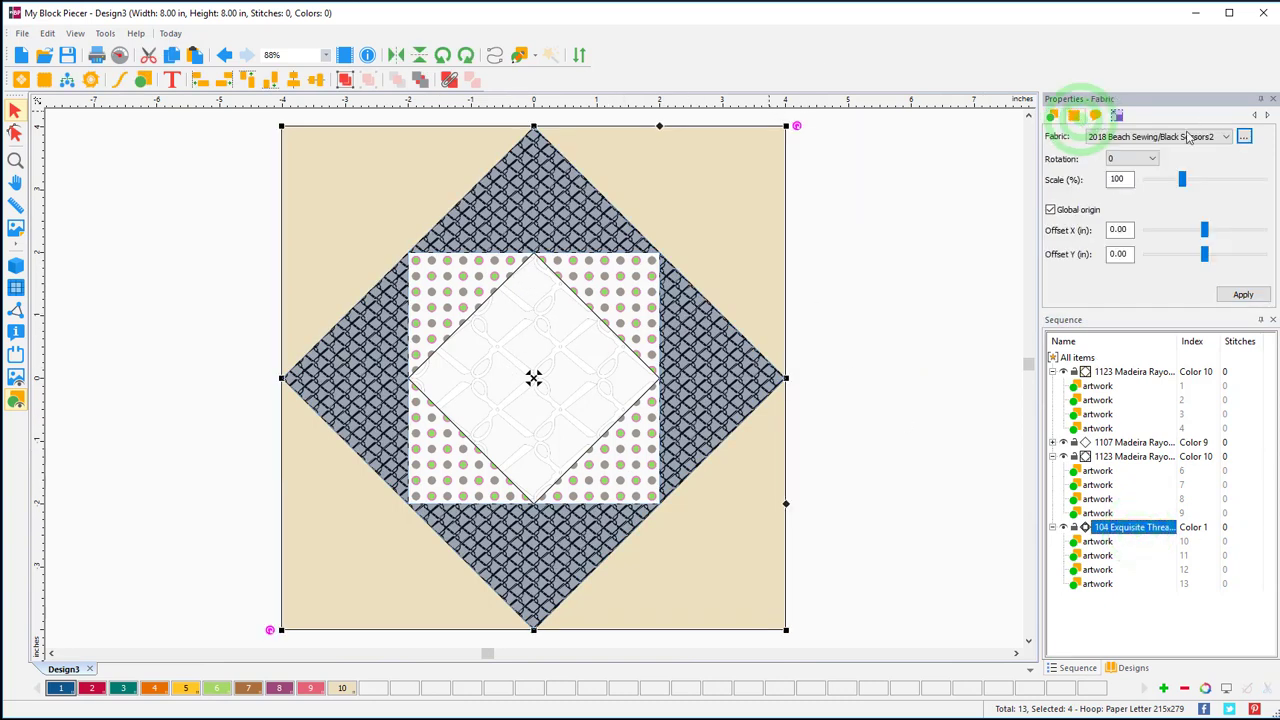
left_click(1244, 136)
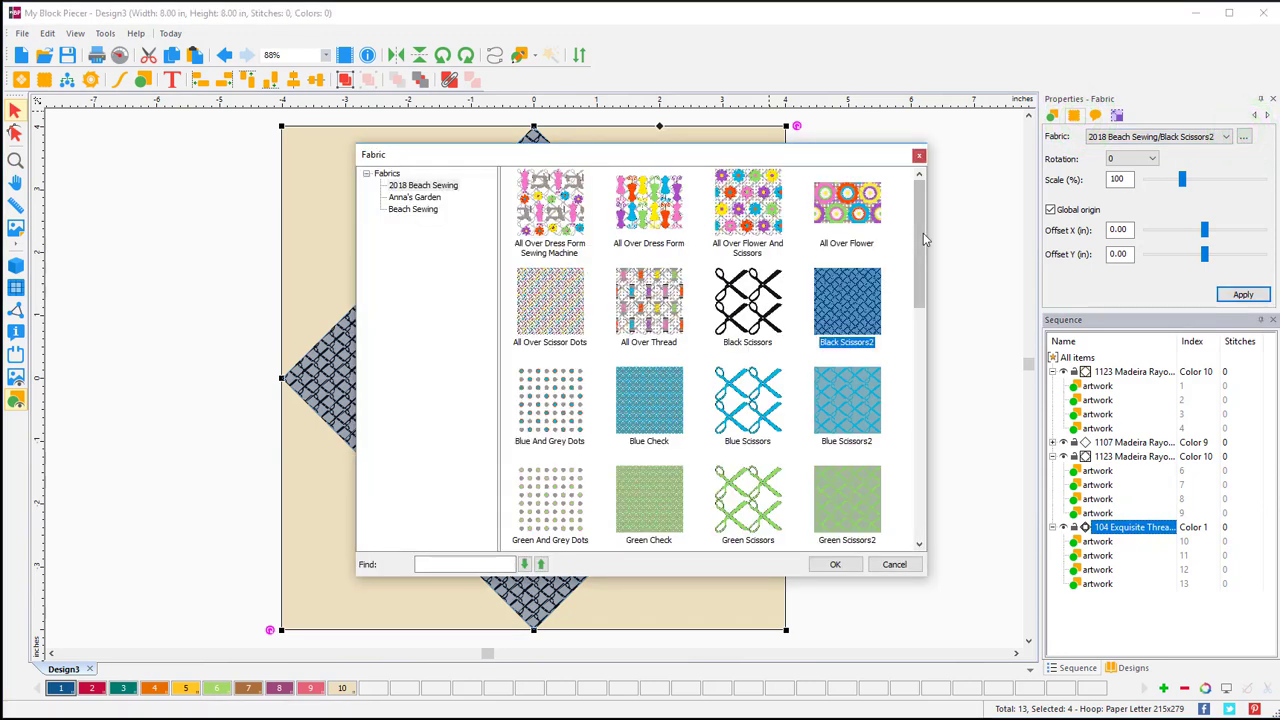
left_click(922, 248)
left_click_drag(922, 248, 890, 412)
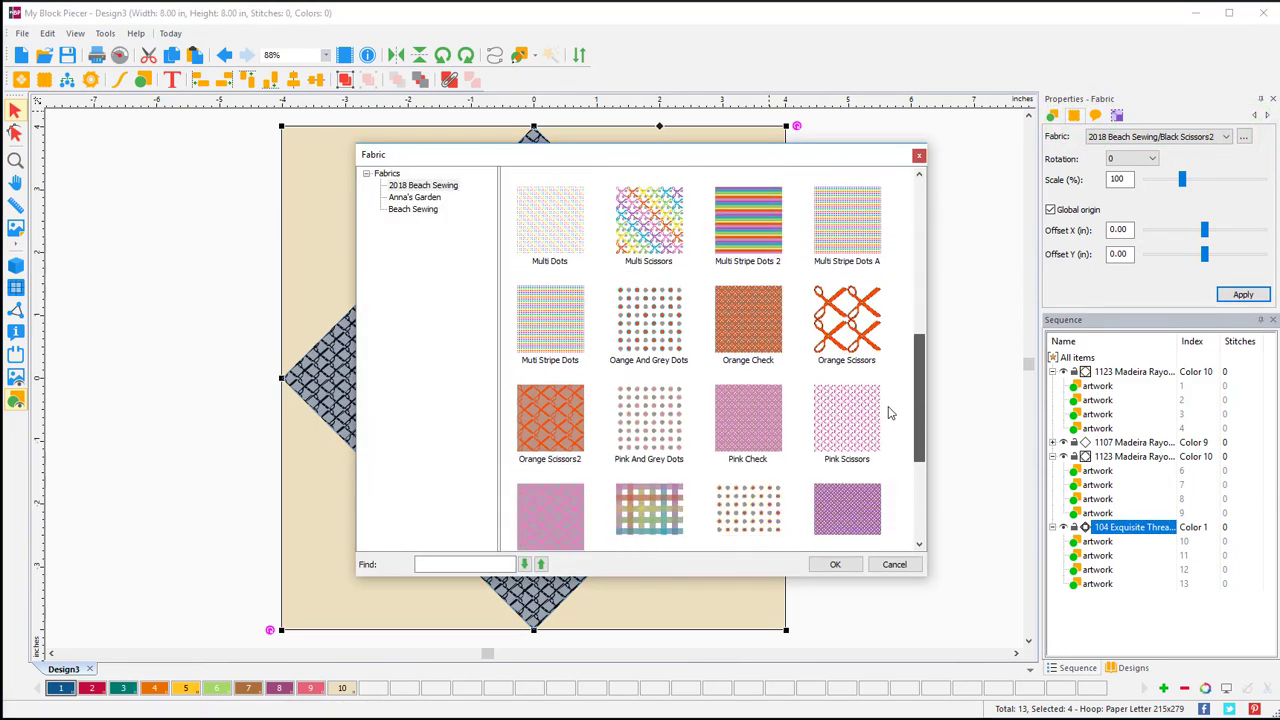
left_click(768, 402)
left_click(835, 566)
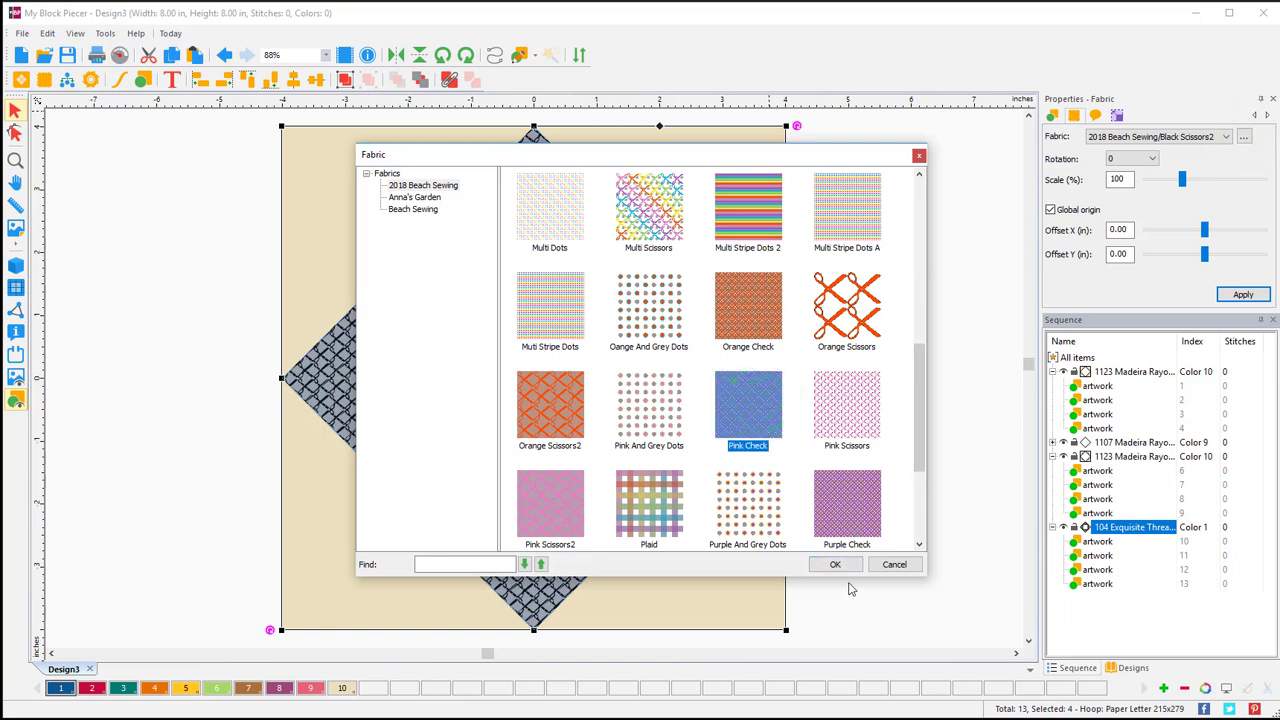
left_click(833, 567)
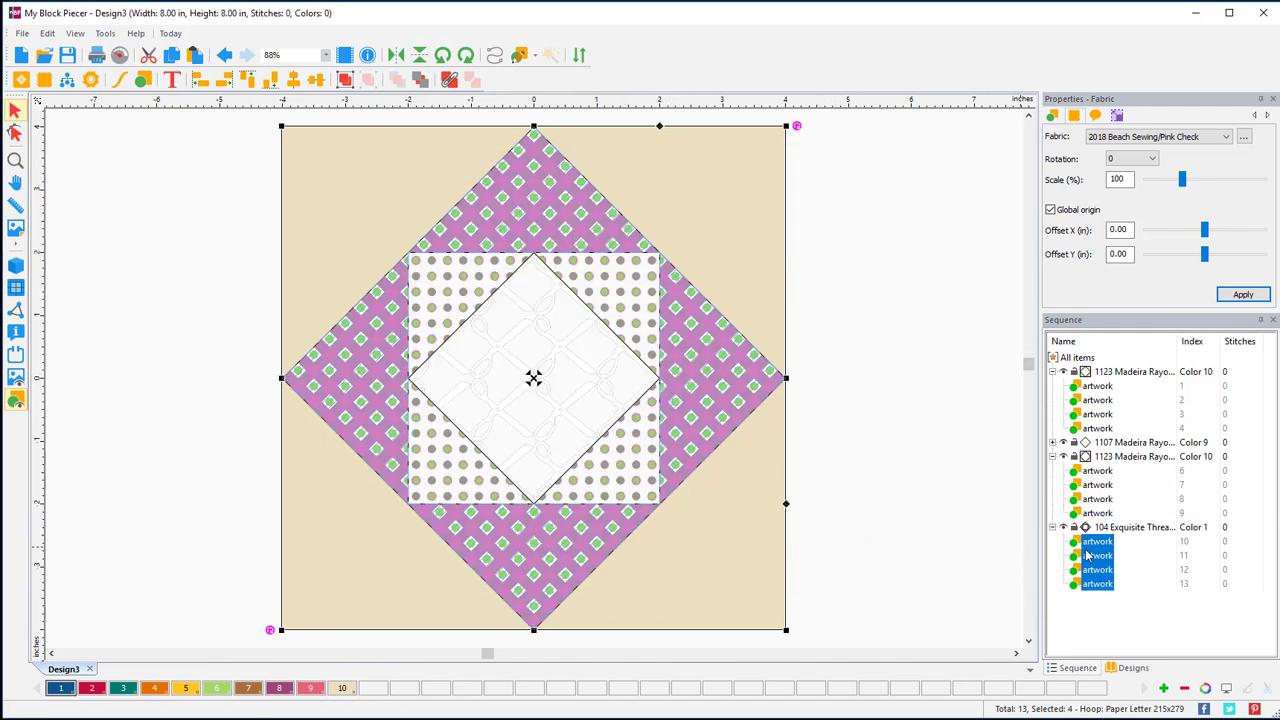
Fill the four cream corner triangles of the block with the Green Check fabric from 2018 Beach Sewing.
left_click(1126, 372)
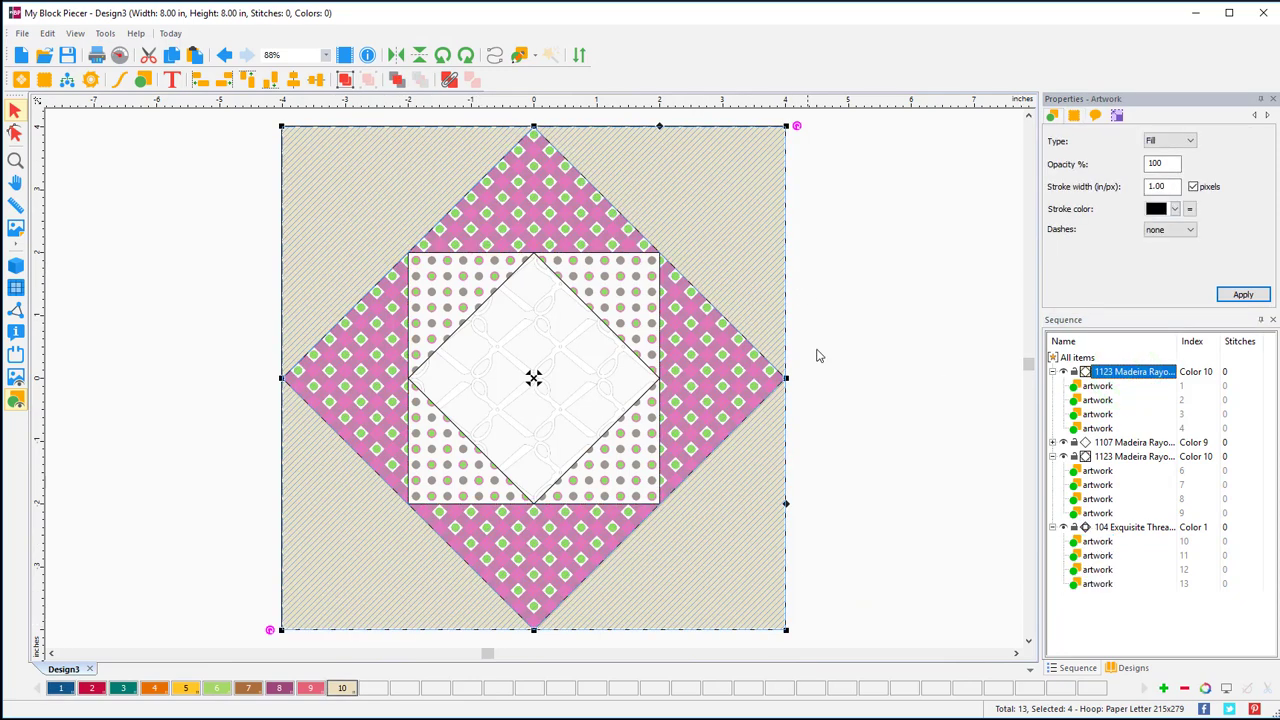
left_click(1077, 116)
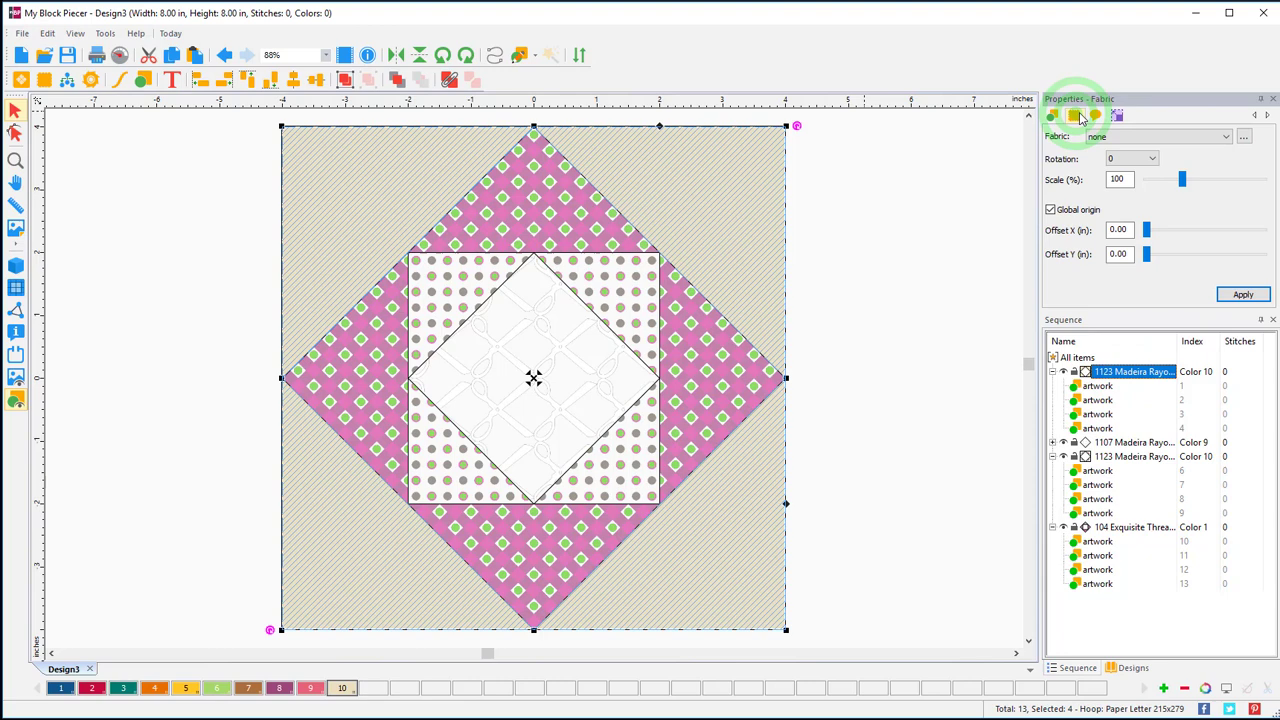
left_click(1244, 136)
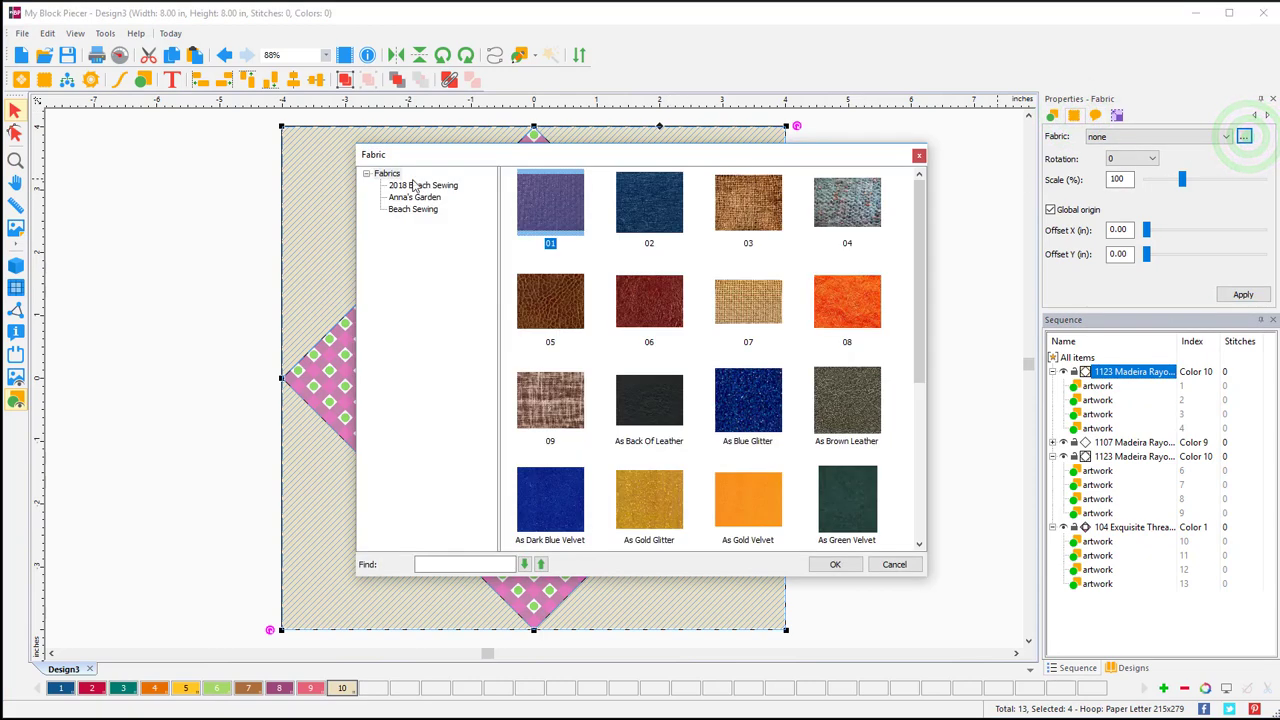
left_click(414, 186)
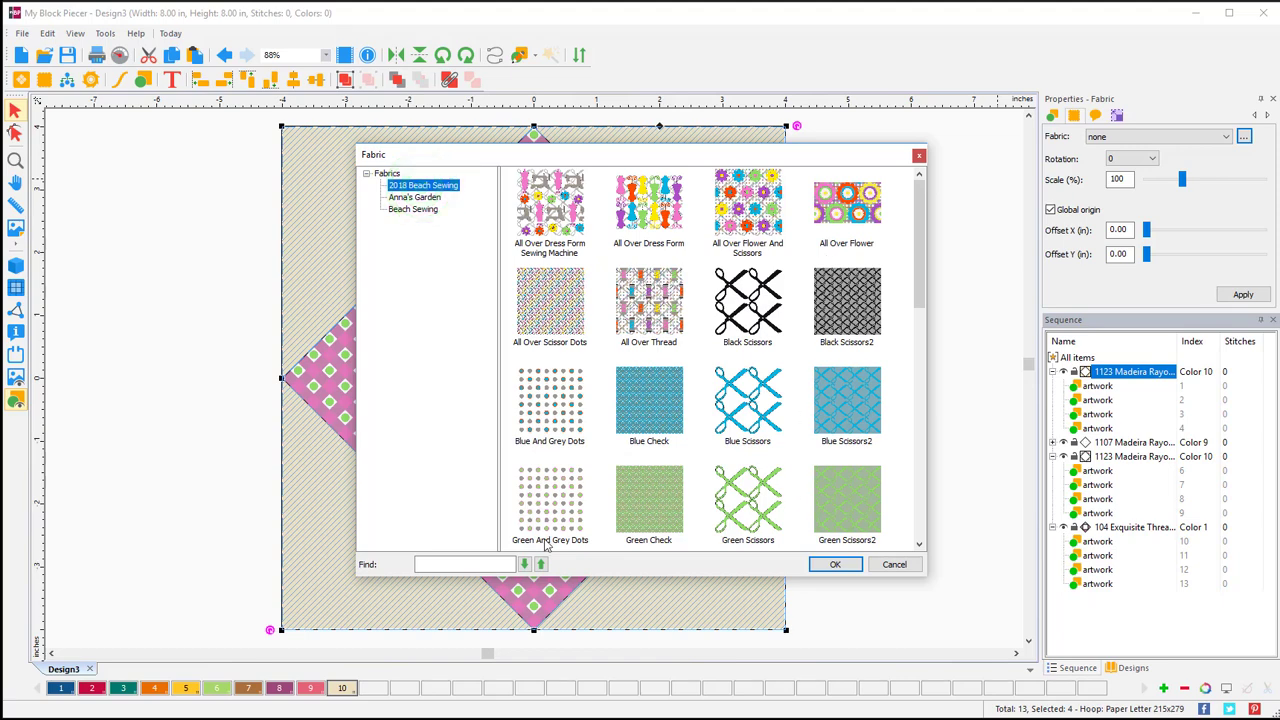
left_click(842, 514)
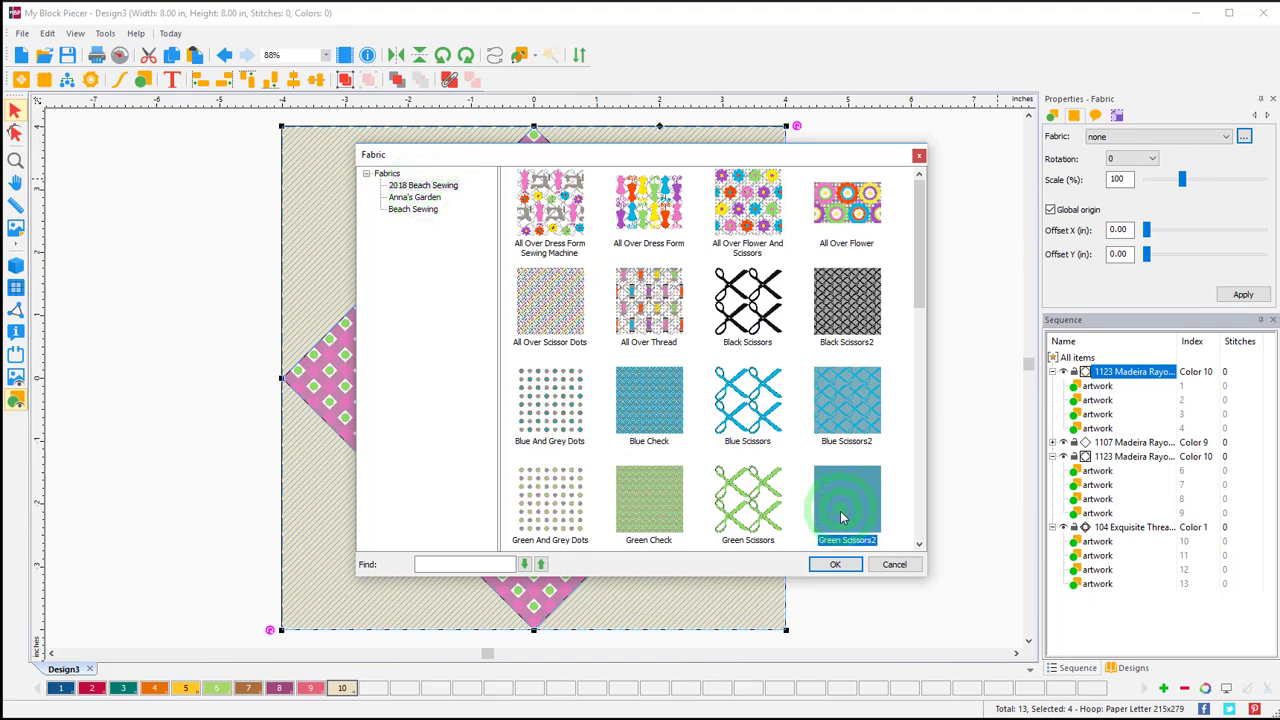
left_click(636, 489)
left_click(838, 564)
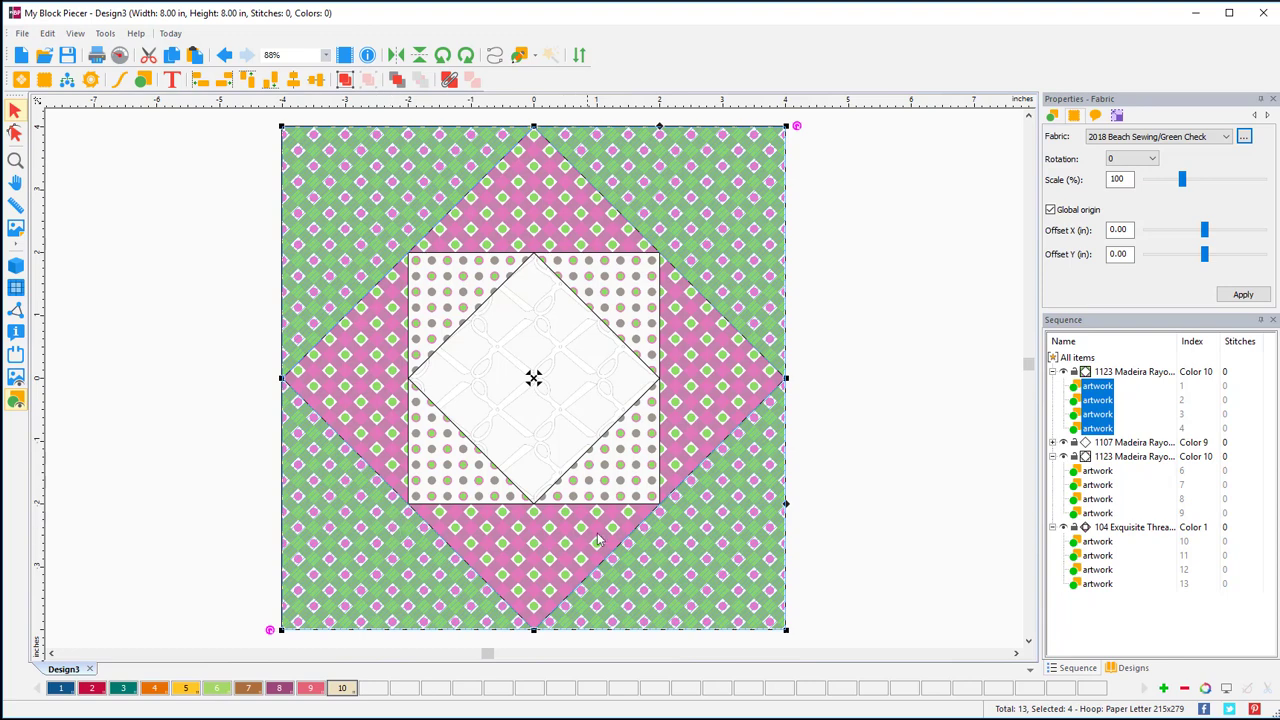
Change the fabric of the four outer corner triangles to Blue And Grey Dots.
left_click(1244, 136)
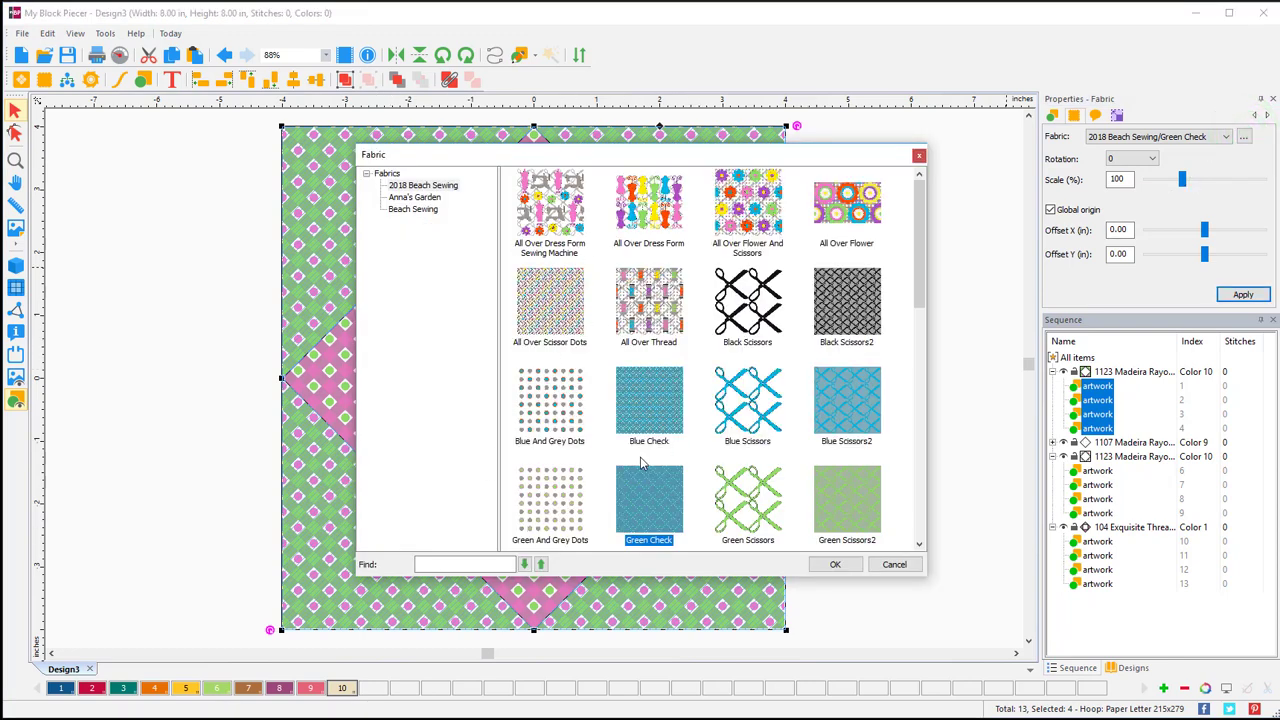
left_click(551, 402)
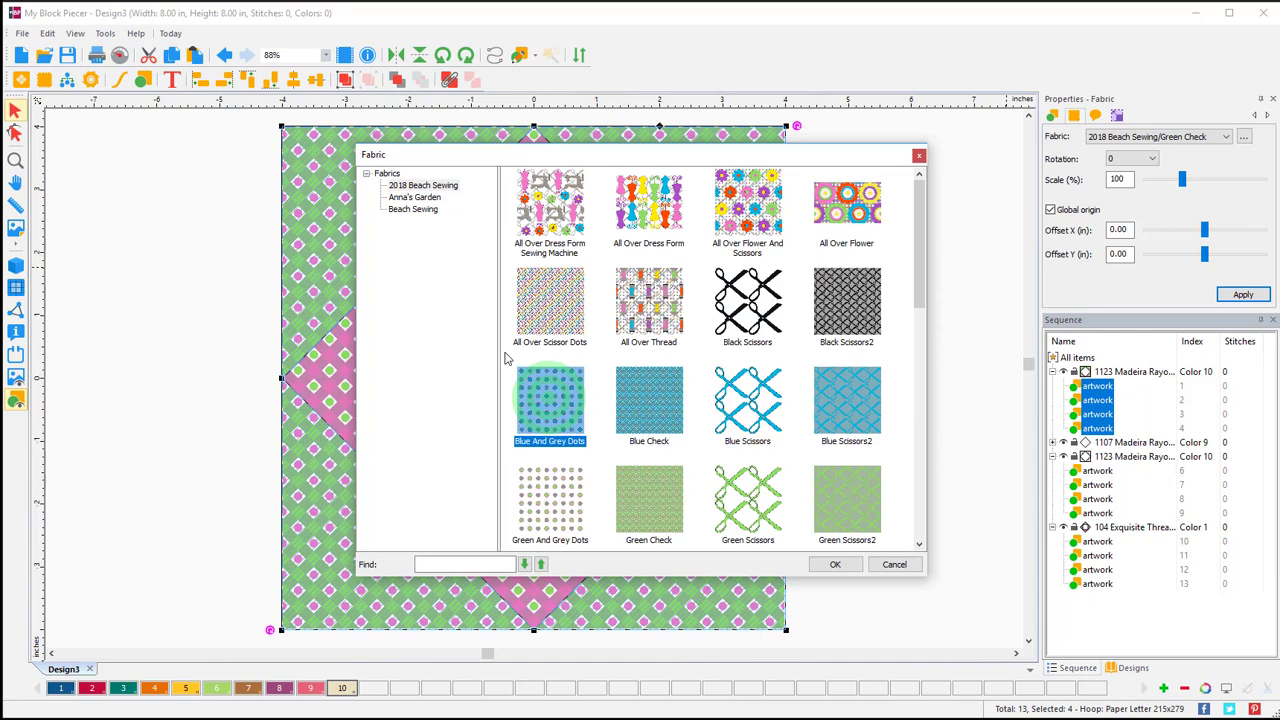
left_click(852, 568)
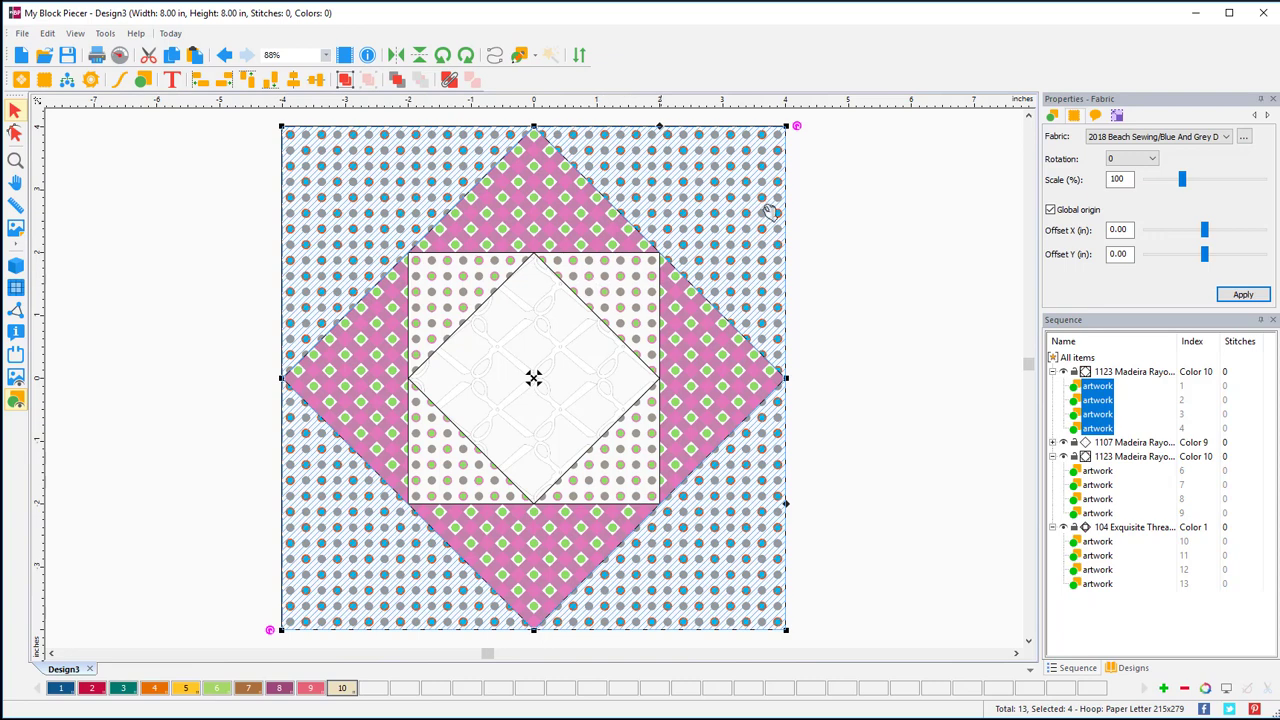
Set the fabric of the four outer corner triangles to Green Scissors2 and deselect them.
left_click(1245, 138)
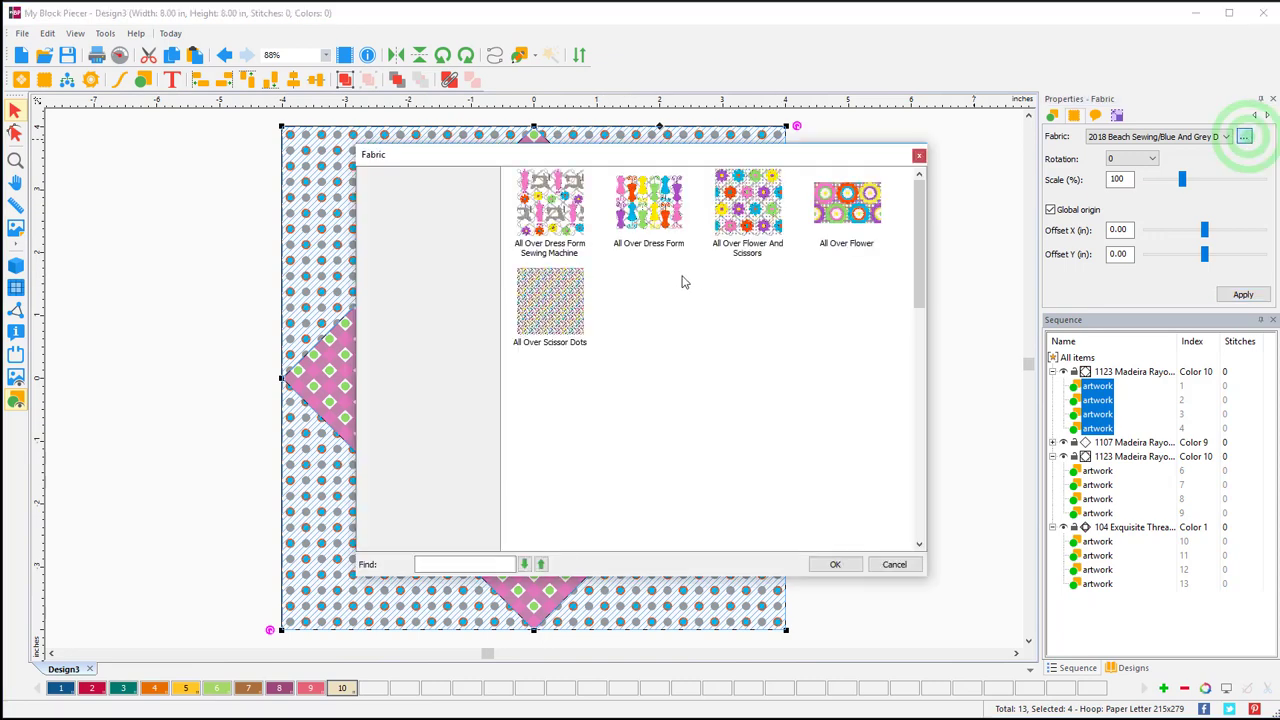
left_click(847, 500)
left_click(850, 566)
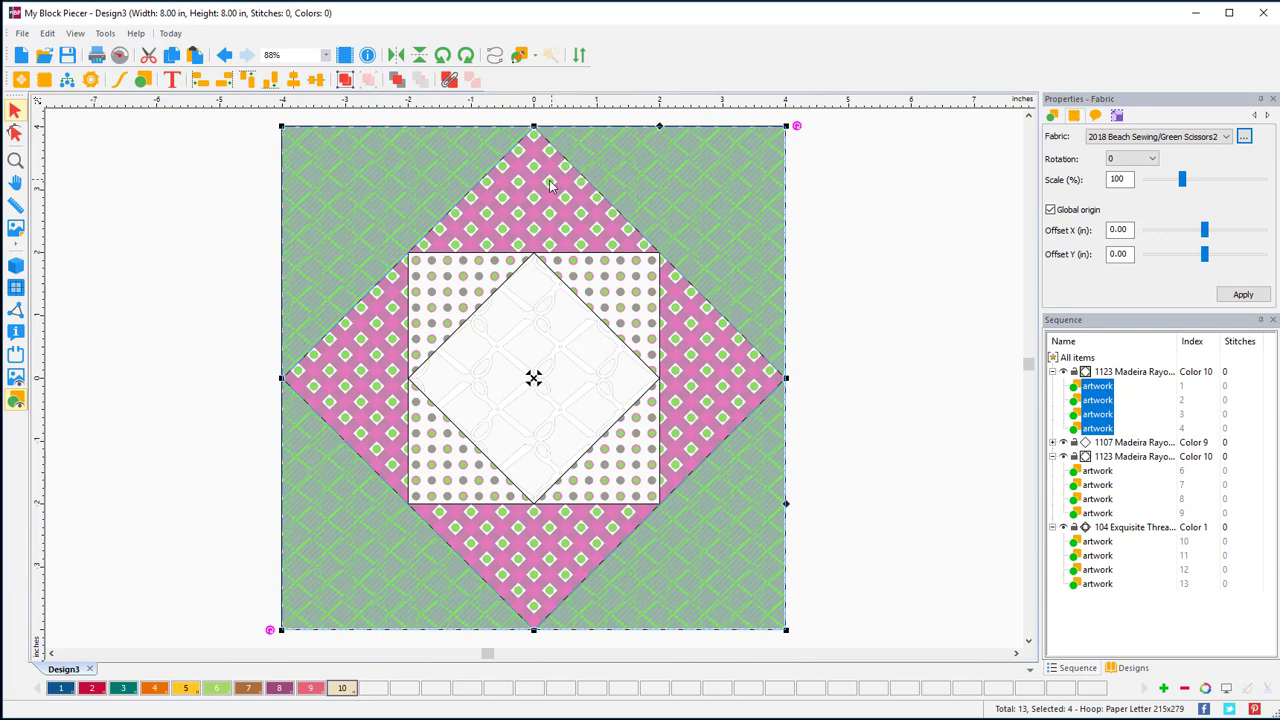
left_click(847, 345)
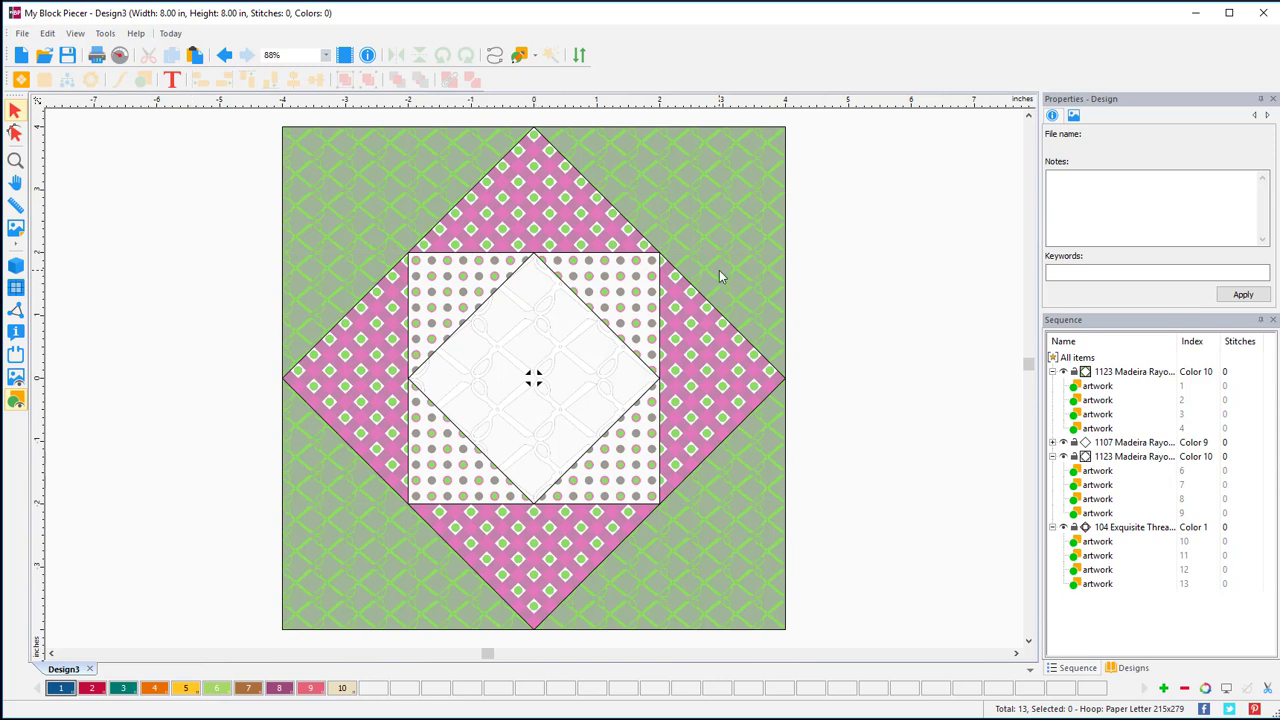
Start a workflow for all pieces of the block and set its spacing to 0.375 in.
left_click_drag(266, 112, 797, 645)
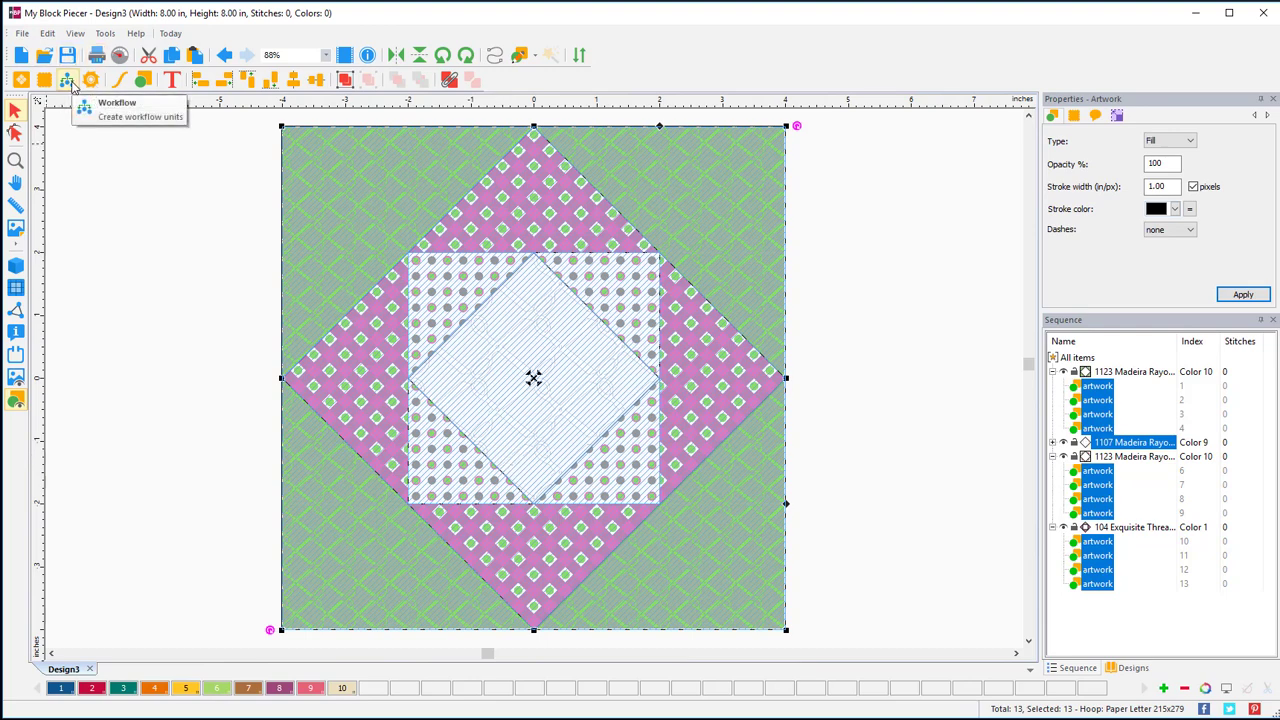
left_click(70, 84)
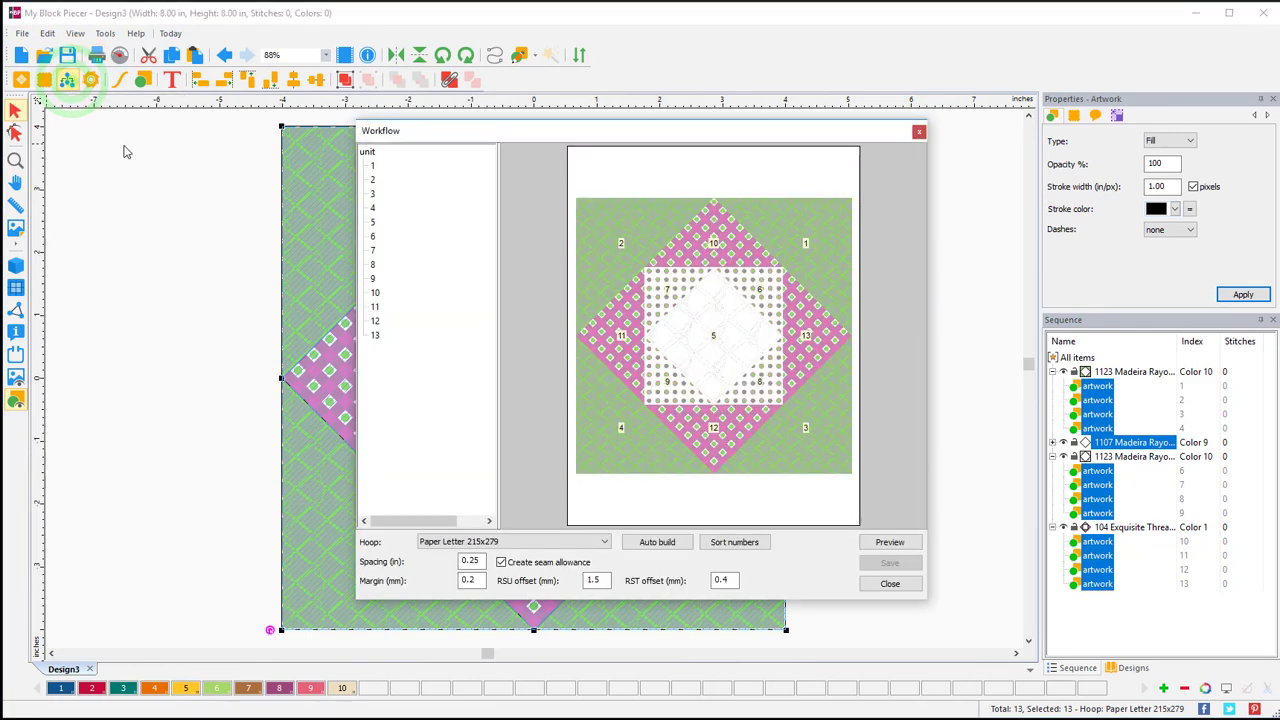
double_click(471, 562)
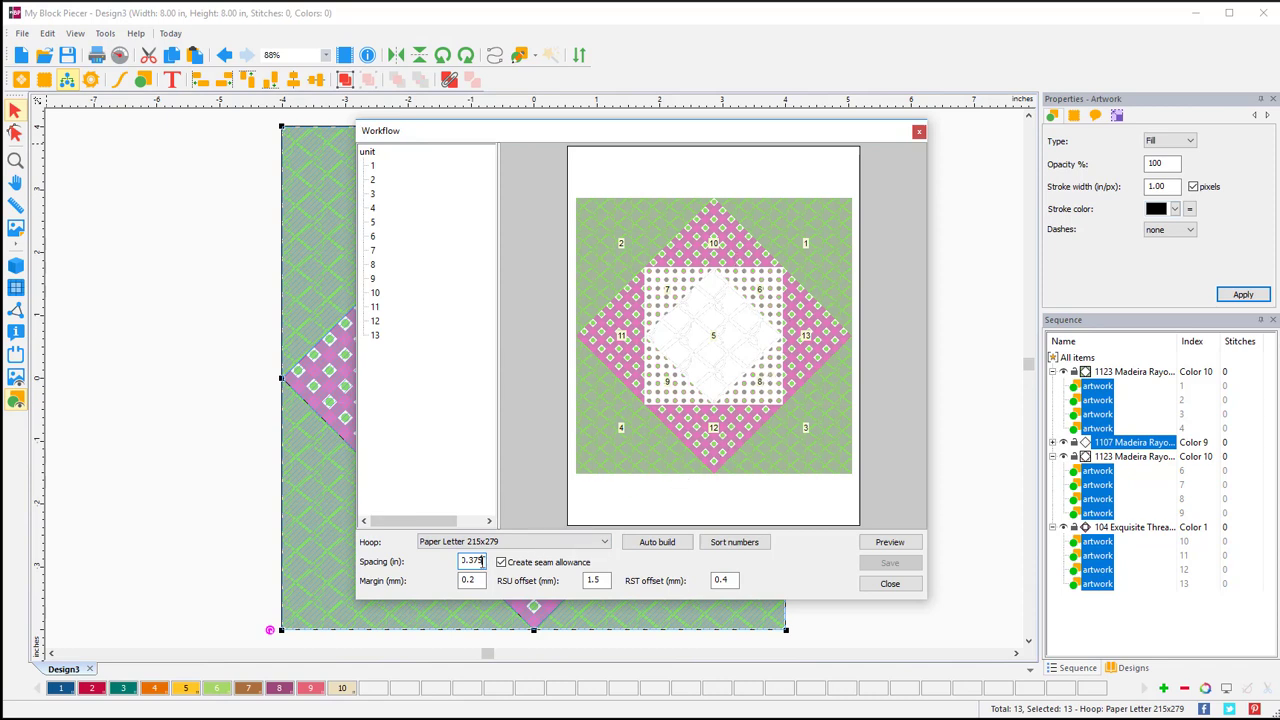
Auto build the workflow units and sort the piece numbers to follow the assembly order.
left_click(674, 546)
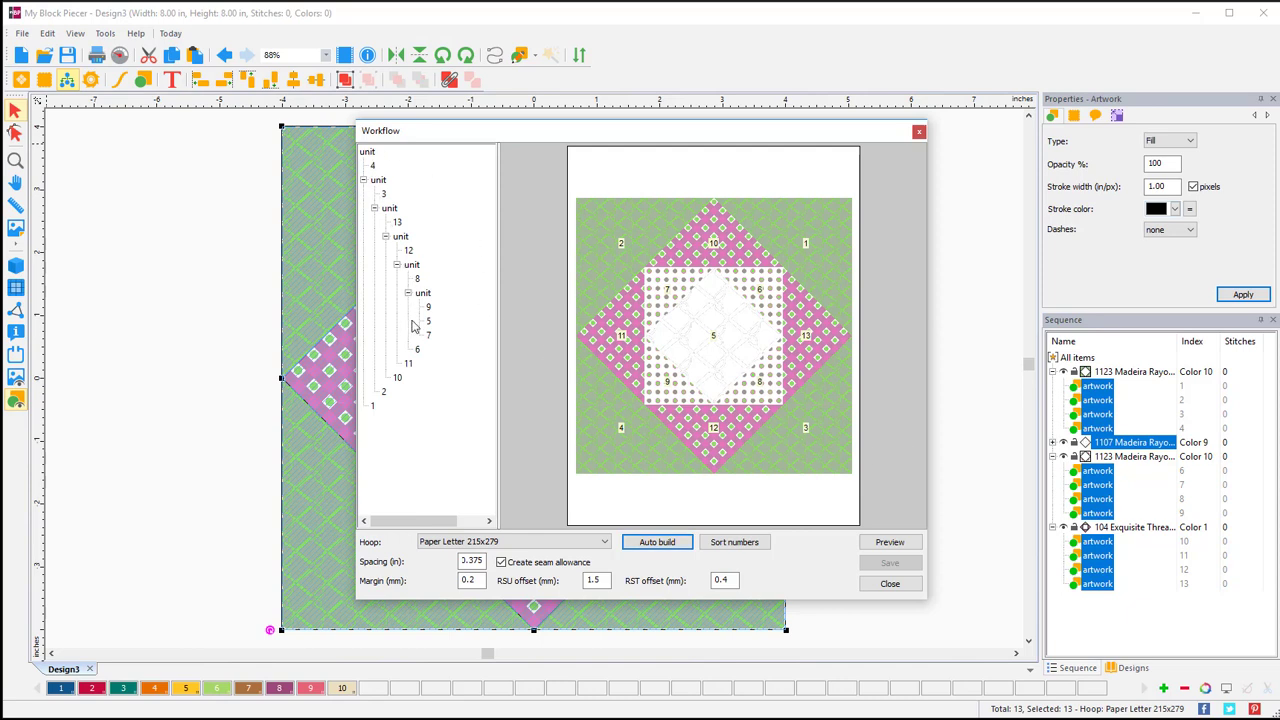
left_click(734, 542)
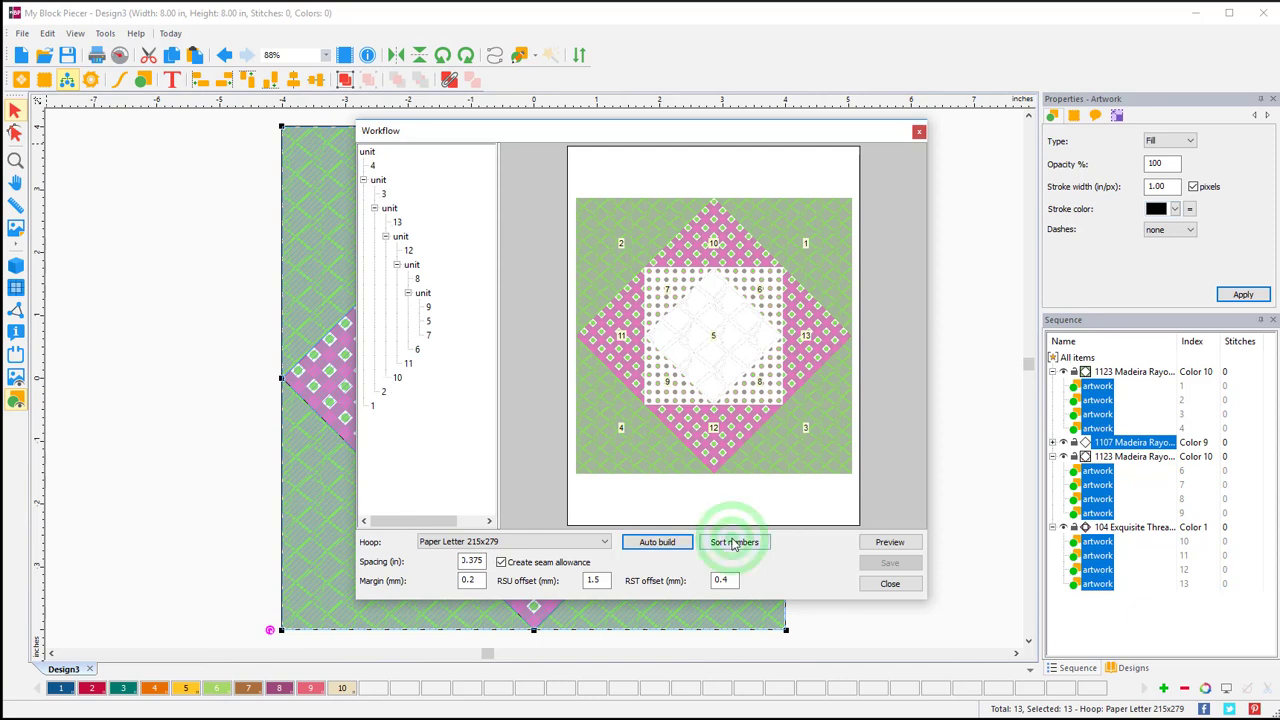
left_click(677, 403)
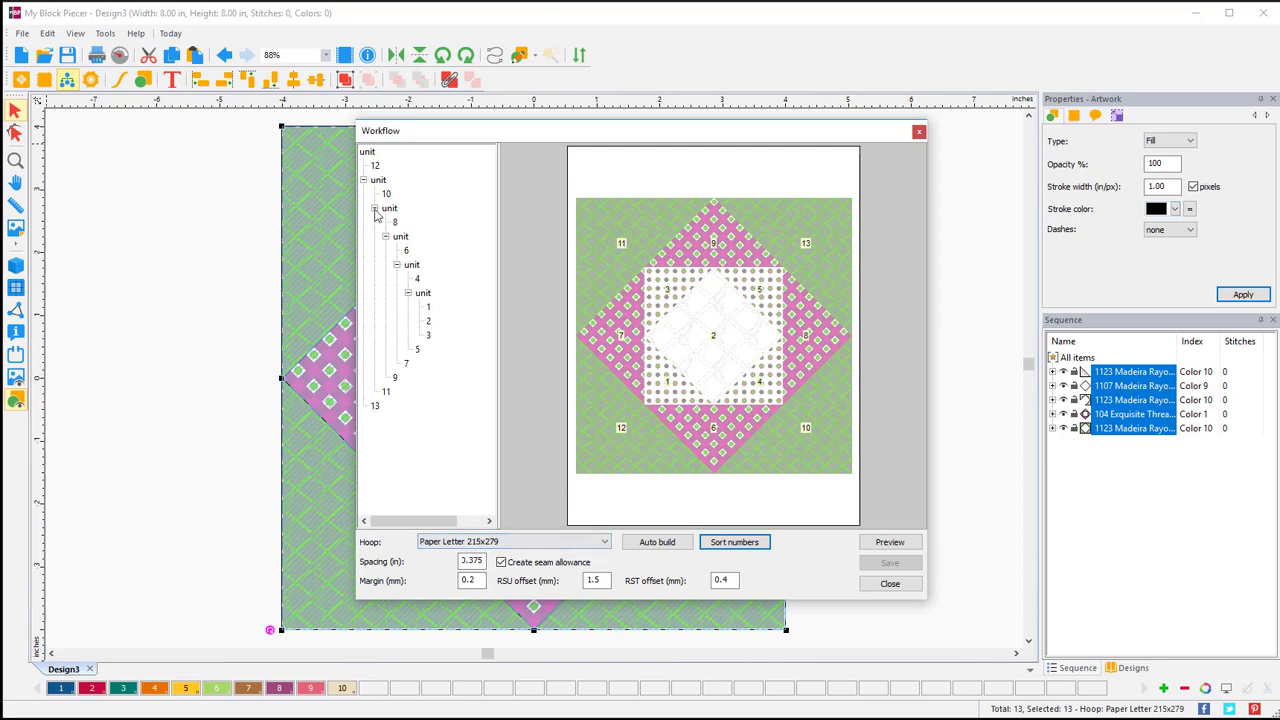
Try to preview the workflow and change its hoop to BabyLock-Brother 300x200.
left_click(910, 546)
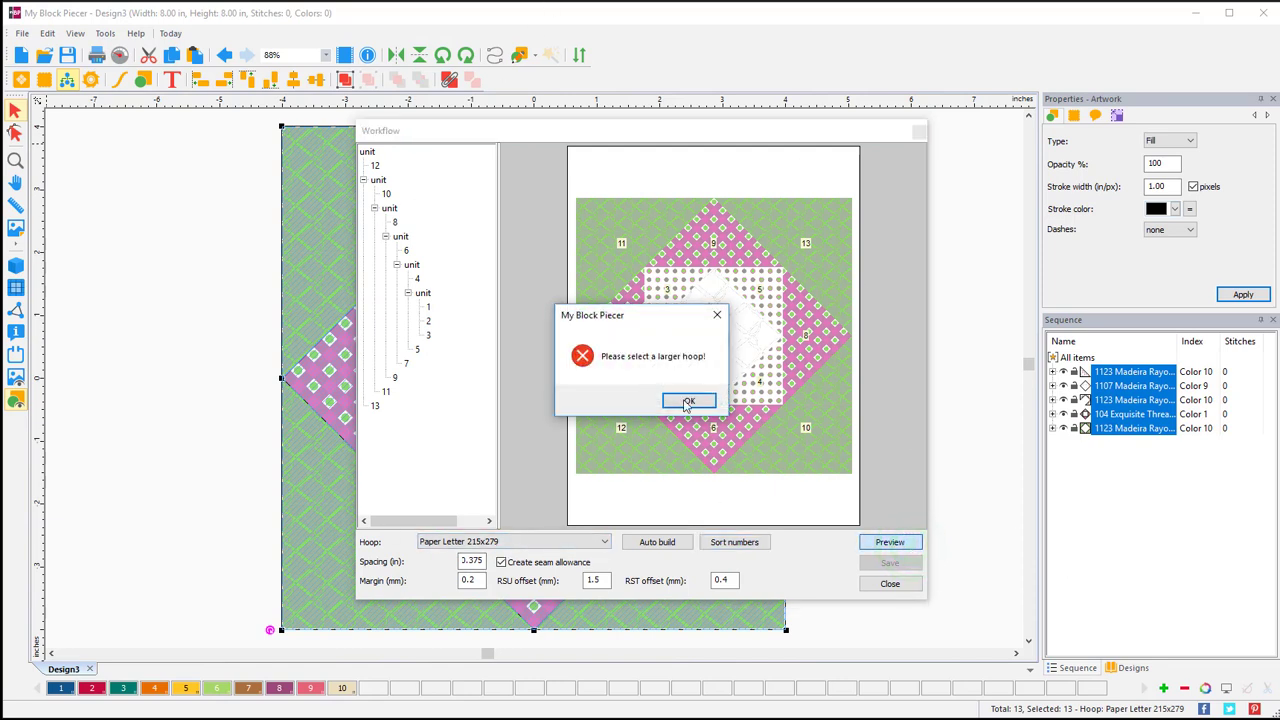
left_click(690, 401)
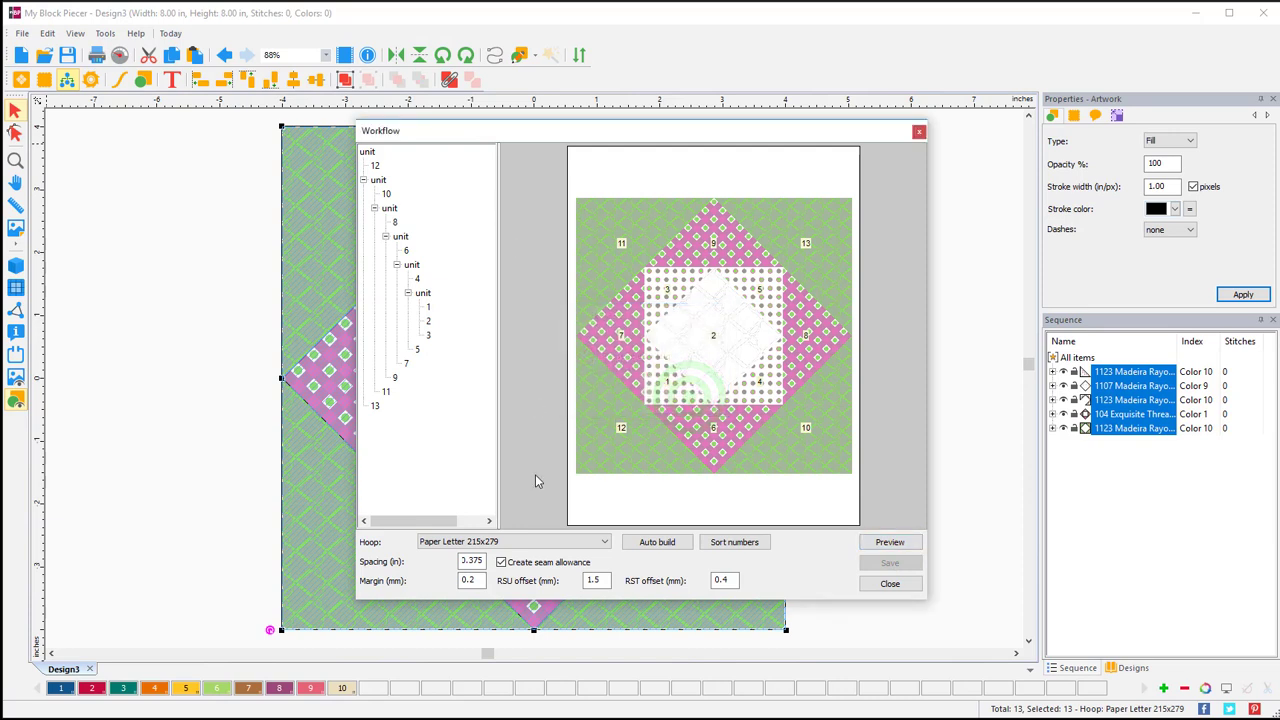
left_click(603, 542)
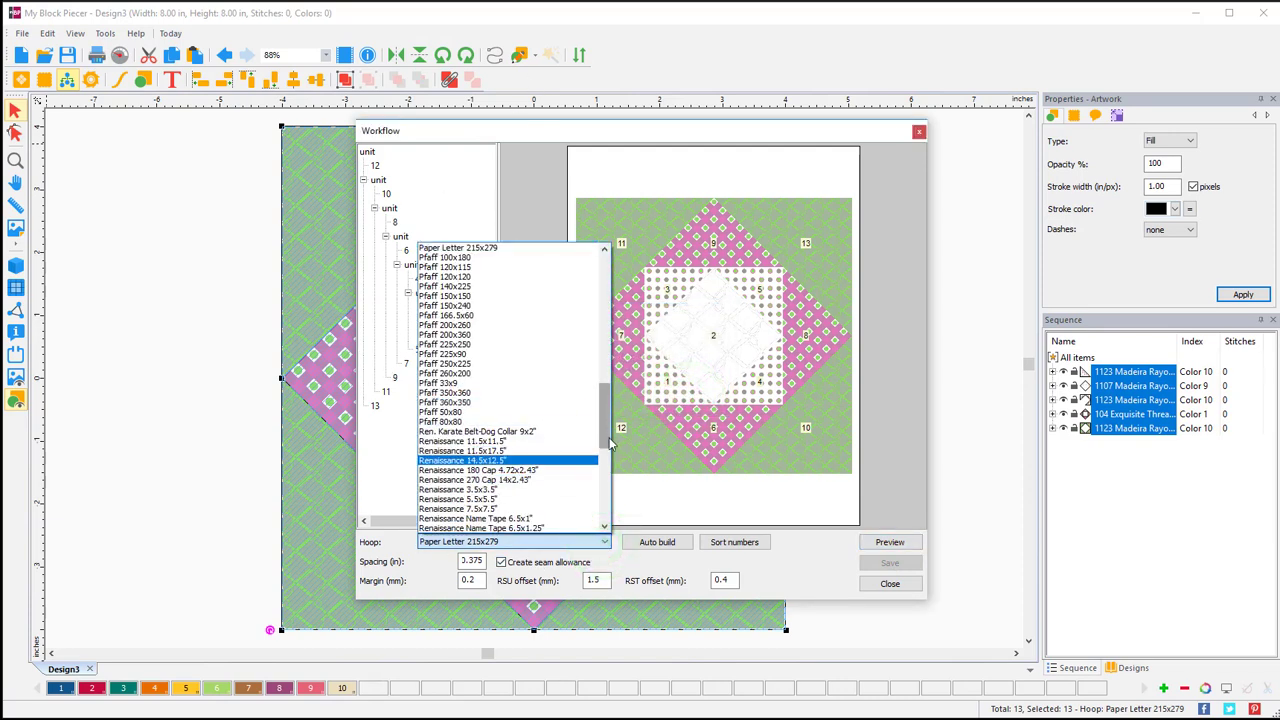
left_click_drag(610, 442, 606, 431)
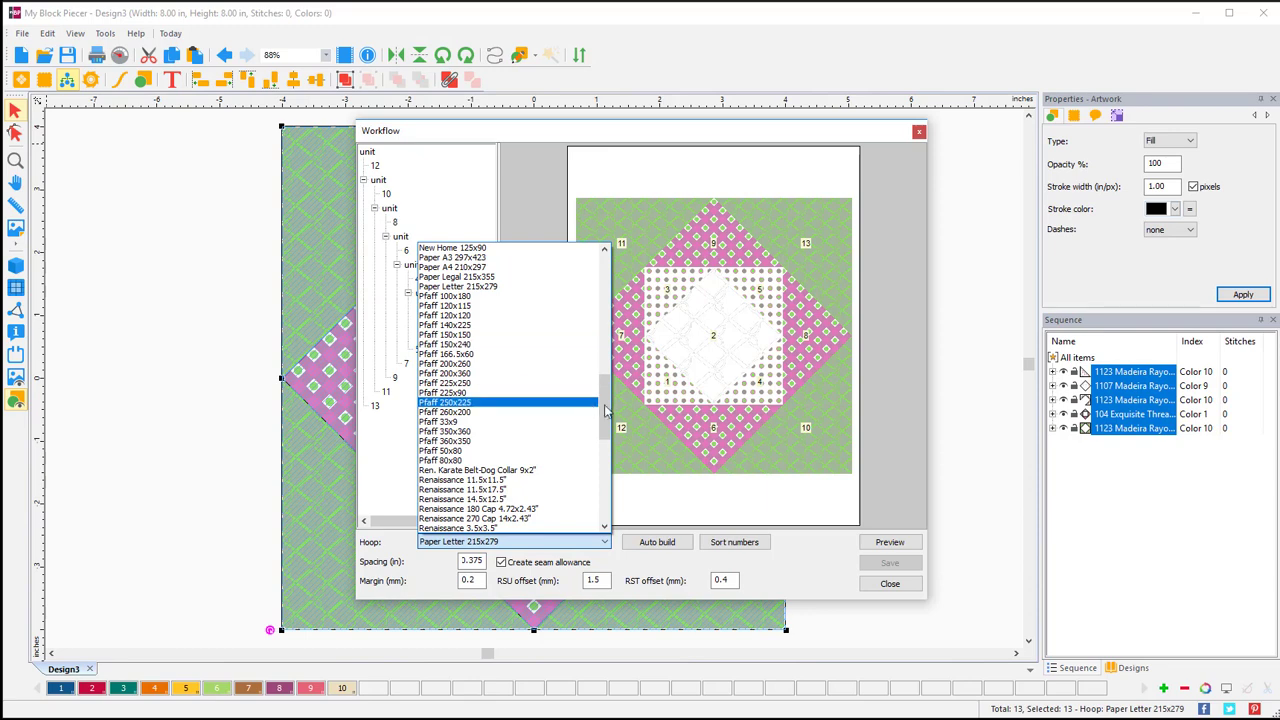
left_click_drag(602, 410, 618, 290)
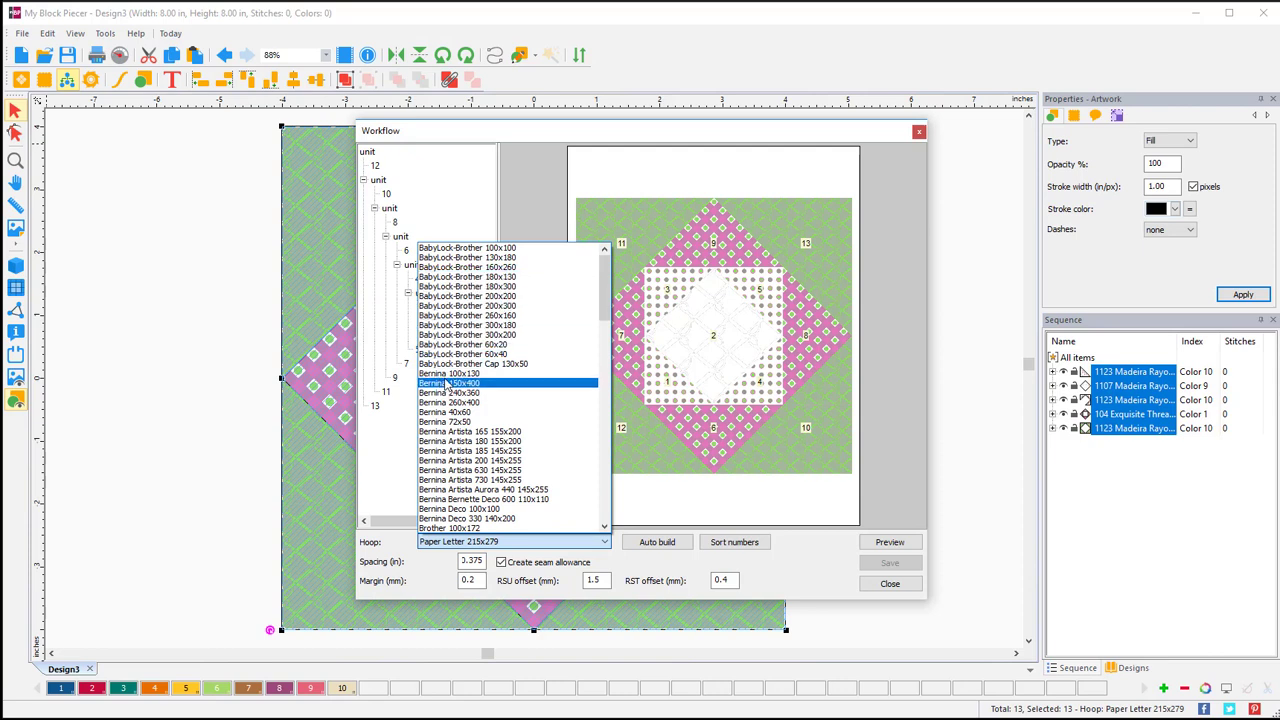
left_click(511, 334)
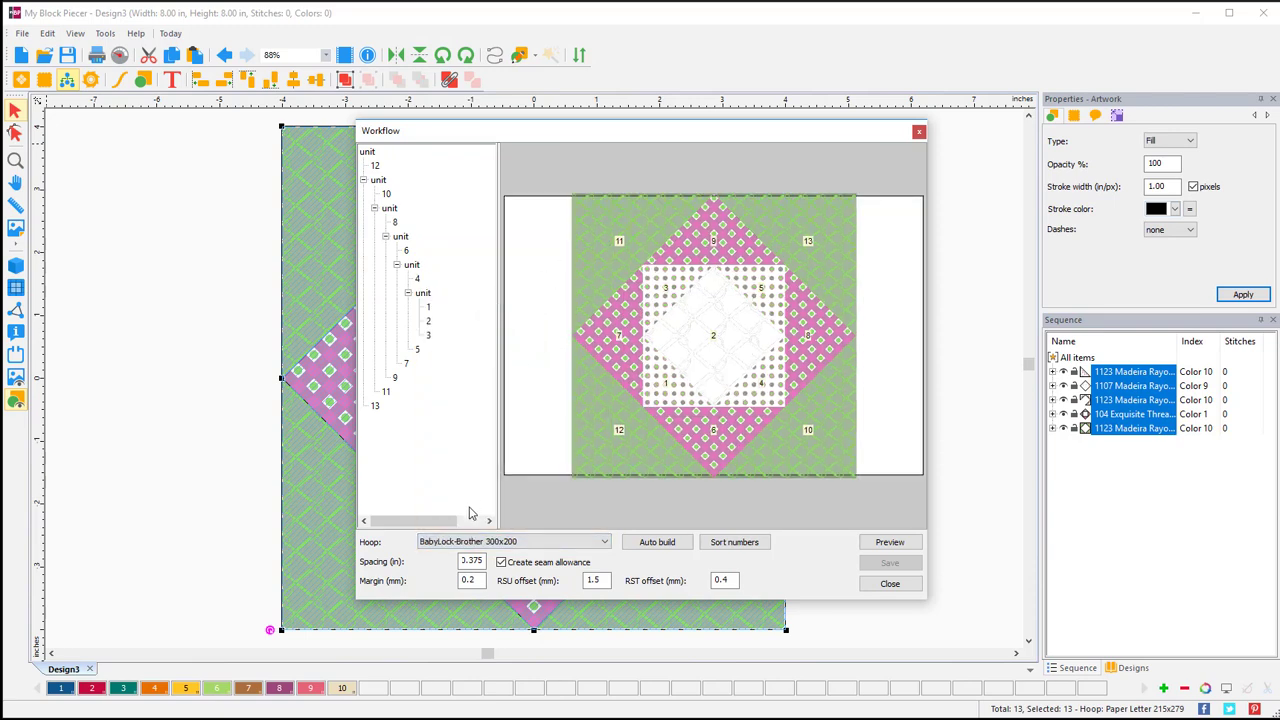
Check the other available hoop sizes, keep BabyLock-Brother 300x200 and close the workflow.
left_click(604, 541)
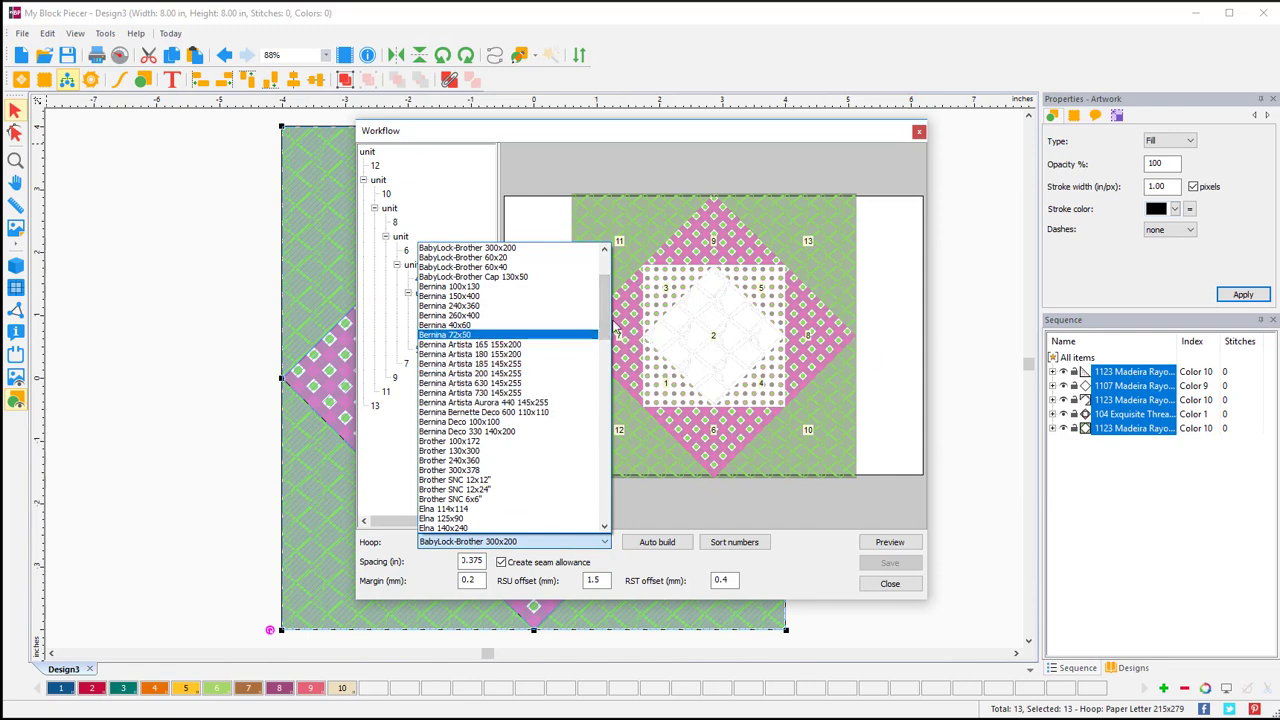
left_click_drag(606, 312, 882, 567)
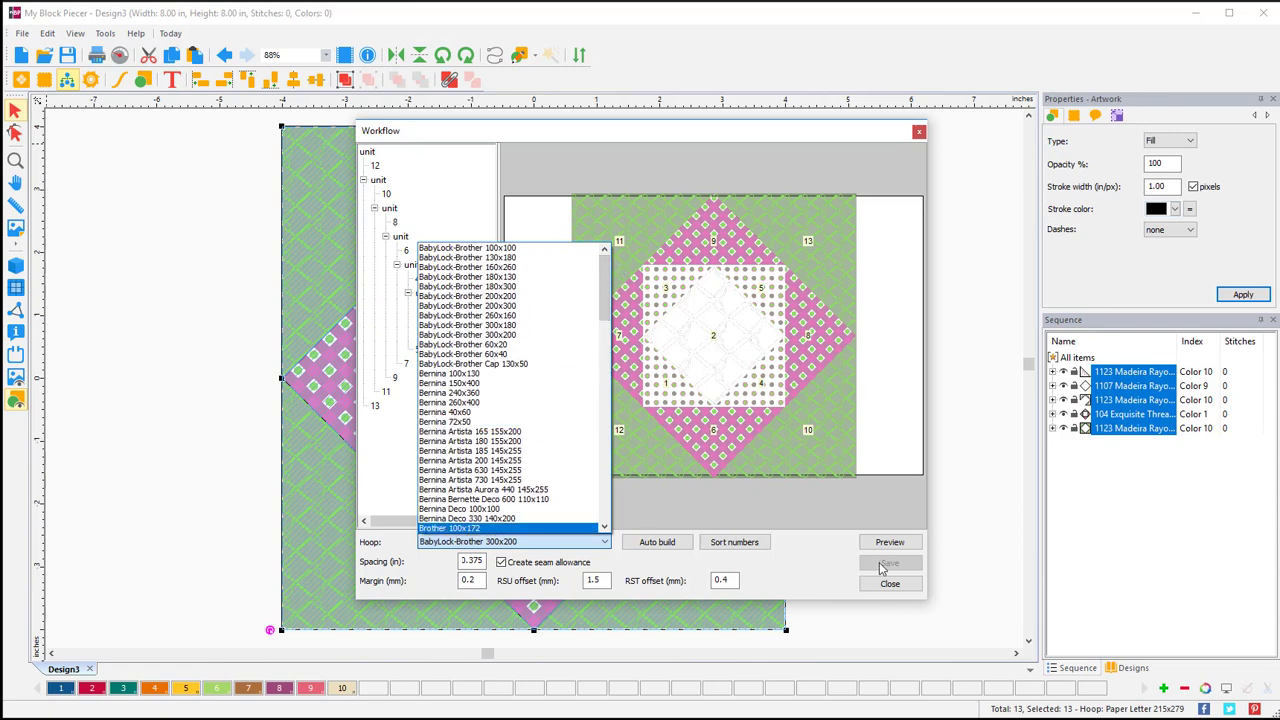
left_click(887, 579)
left_click(898, 583)
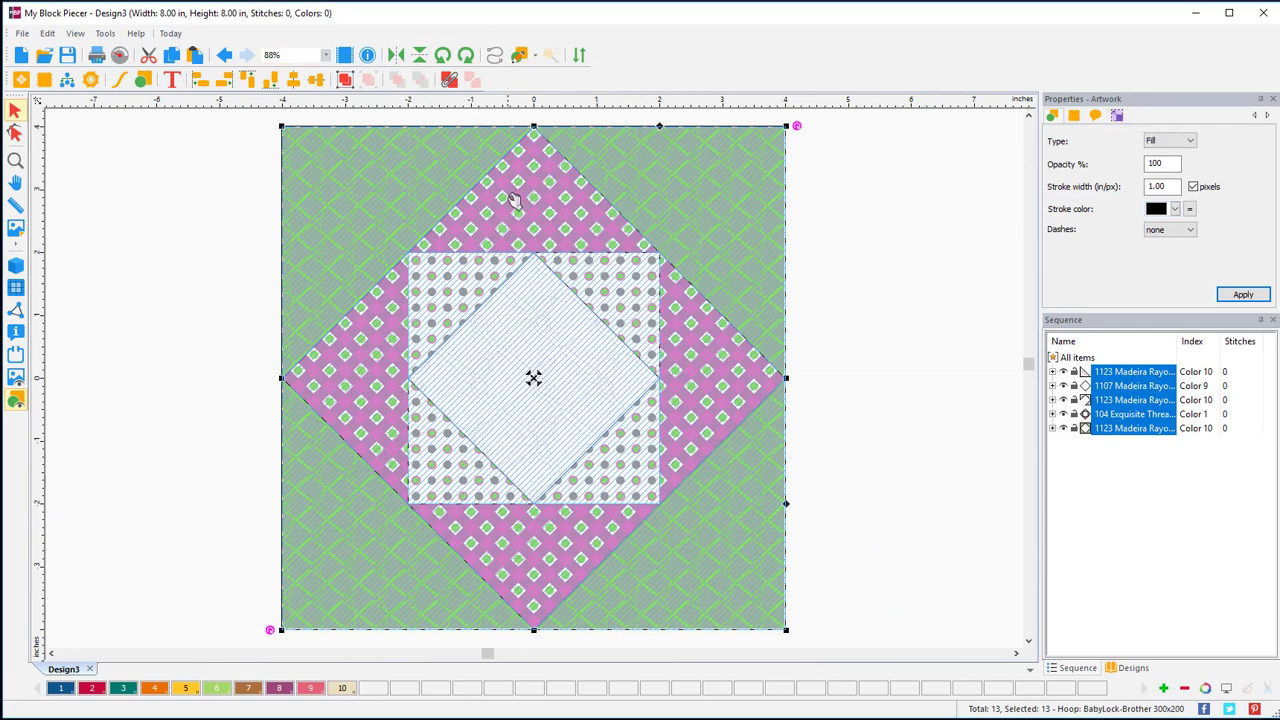
Resize the whole selected block to 7 in wide with its aspect ratio maintained.
left_click(1117, 115)
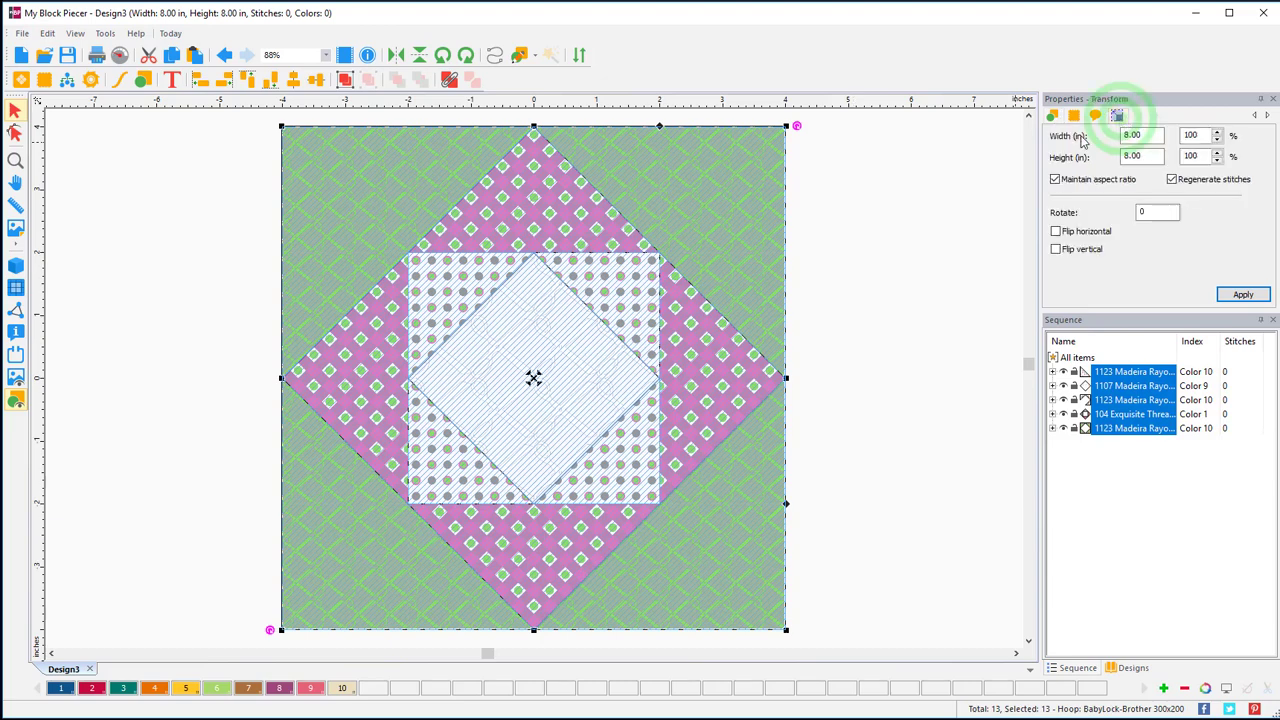
double_click(1135, 135)
type("7")
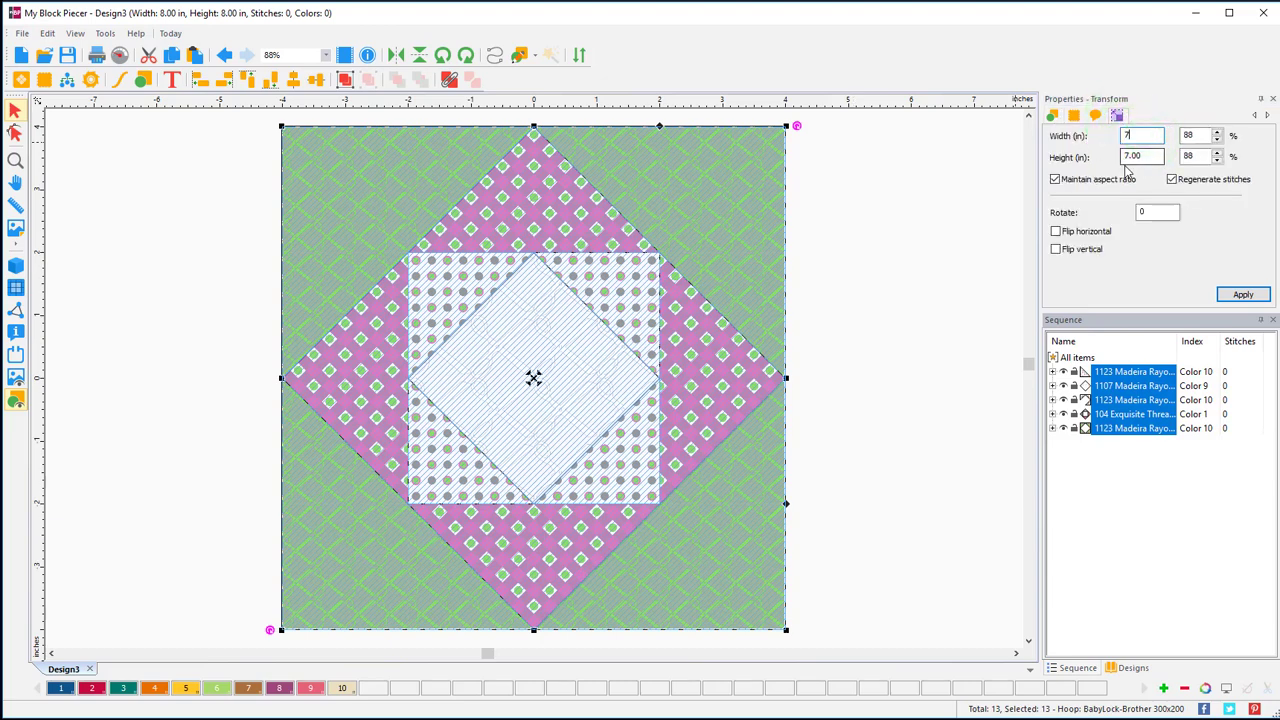
left_click(1240, 294)
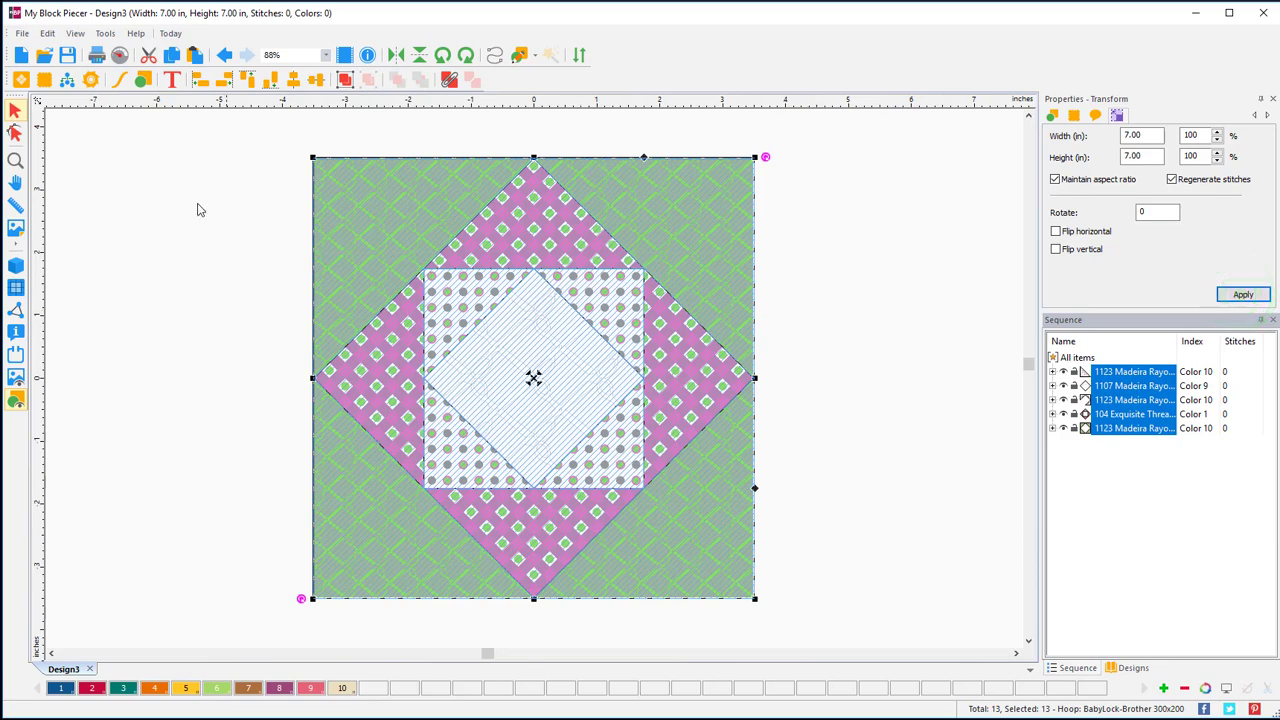
Restart the workflow for the resized block, set its spacing to 0.375 in, auto build the units and preview the output.
left_click(67, 80)
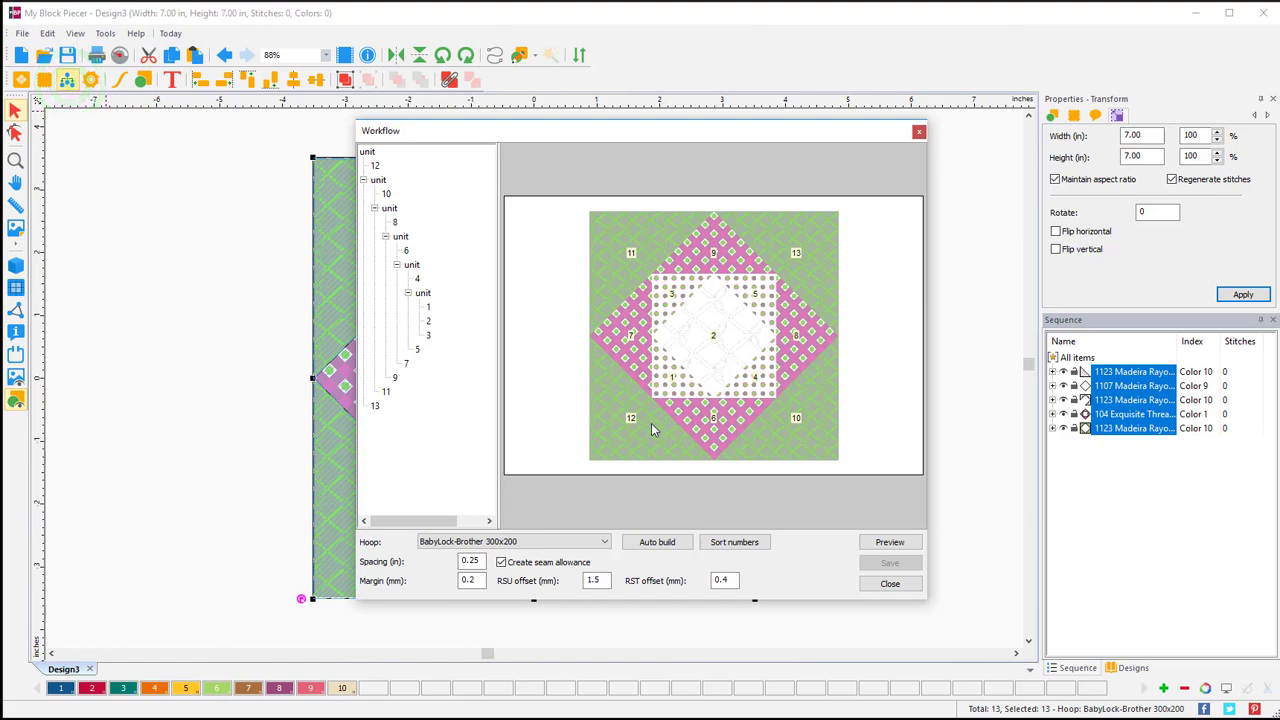
double_click(481, 560)
type("3.375")
left_click(679, 546)
left_click(895, 543)
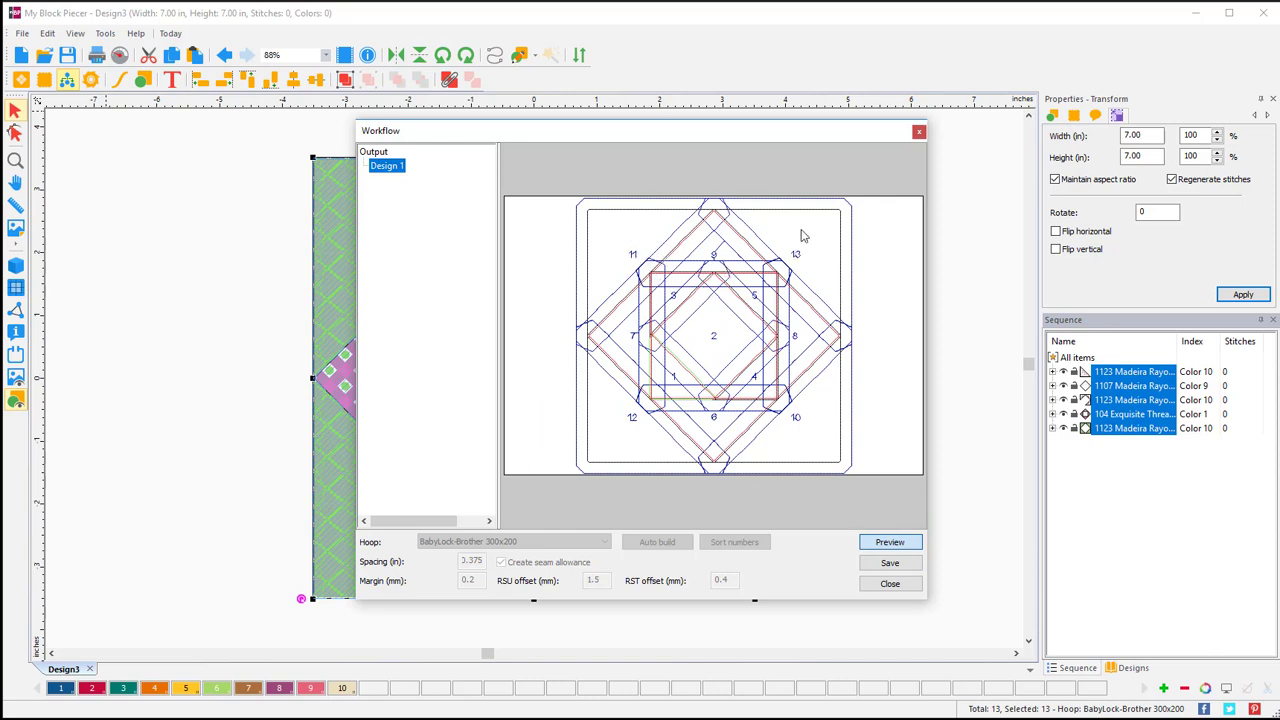
Save the workflow output as 07 DSDS 375 in the dime\Designs\2018 BOM folder on the C drive.
left_click(890, 563)
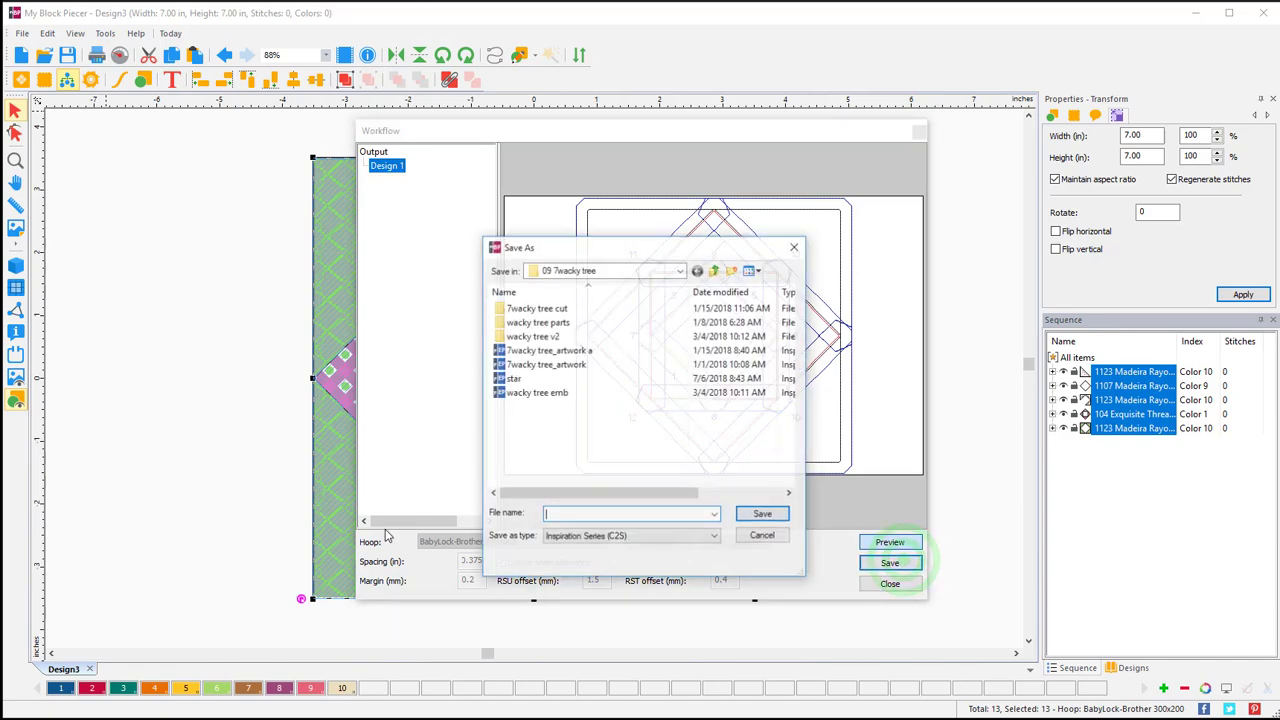
left_click(681, 270)
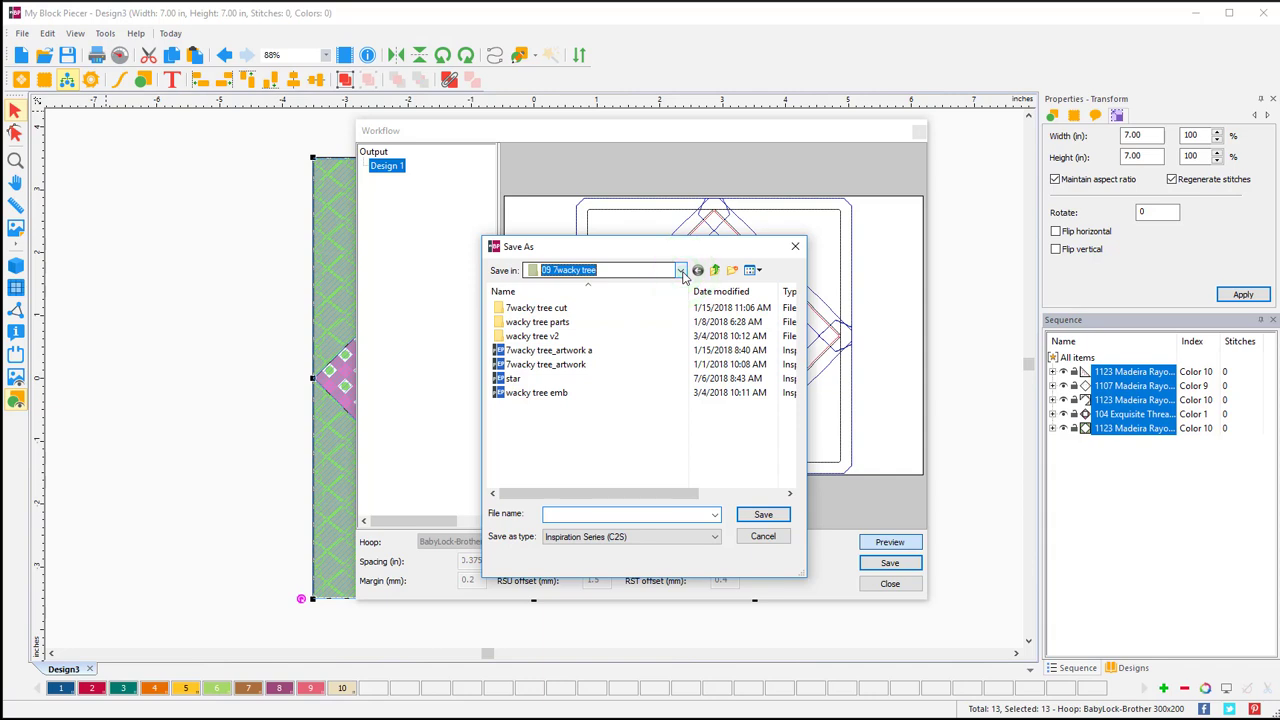
left_click(681, 270)
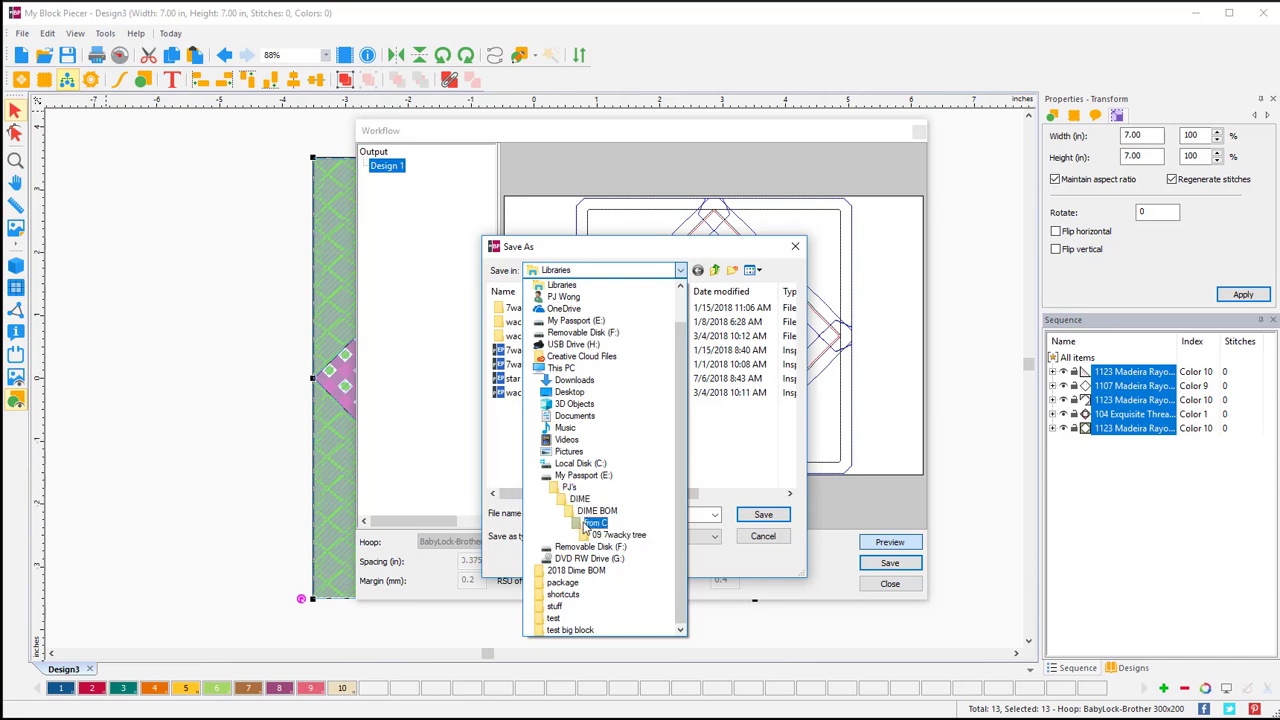
left_click(590, 466)
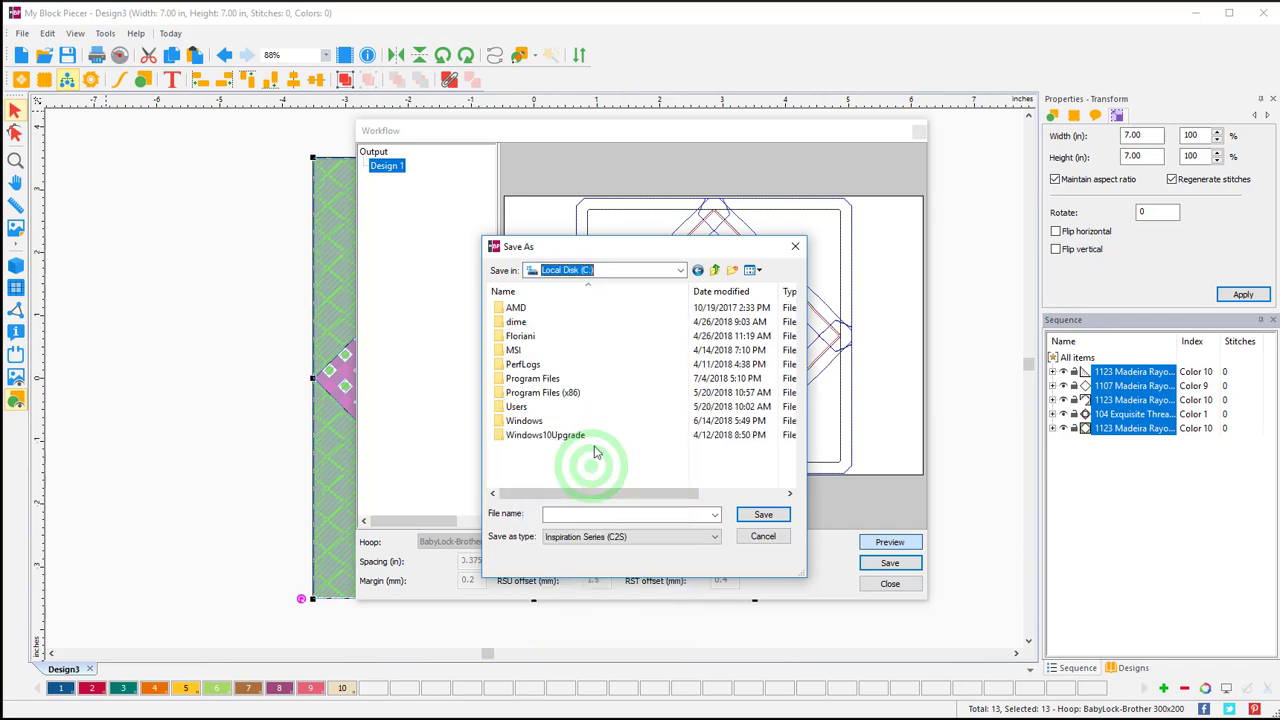
left_click(516, 321)
double_click(518, 319)
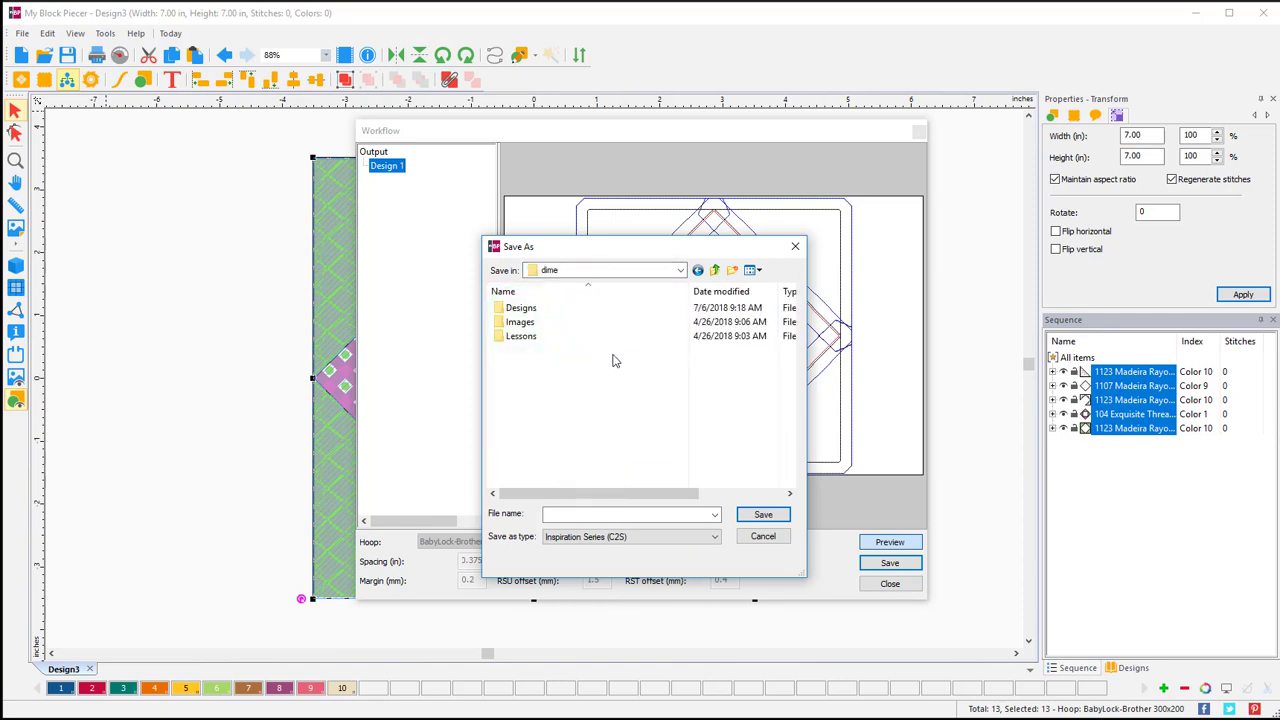
double_click(520, 308)
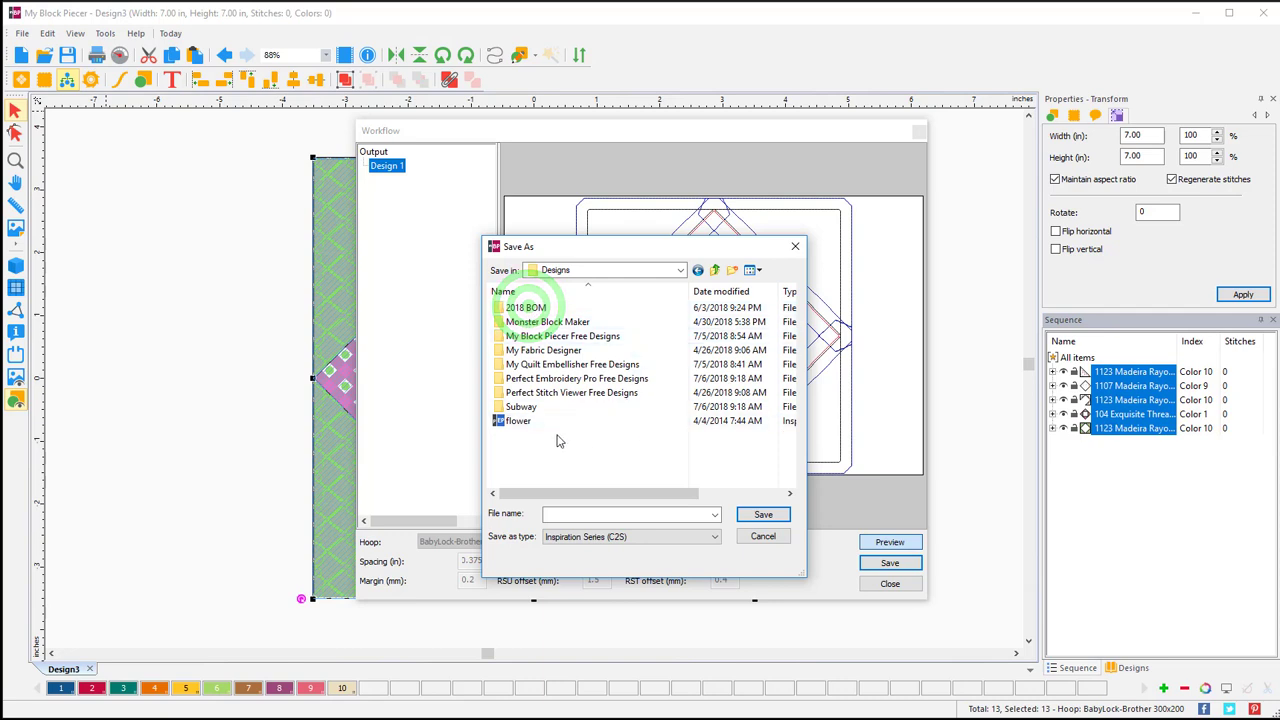
double_click(530, 310)
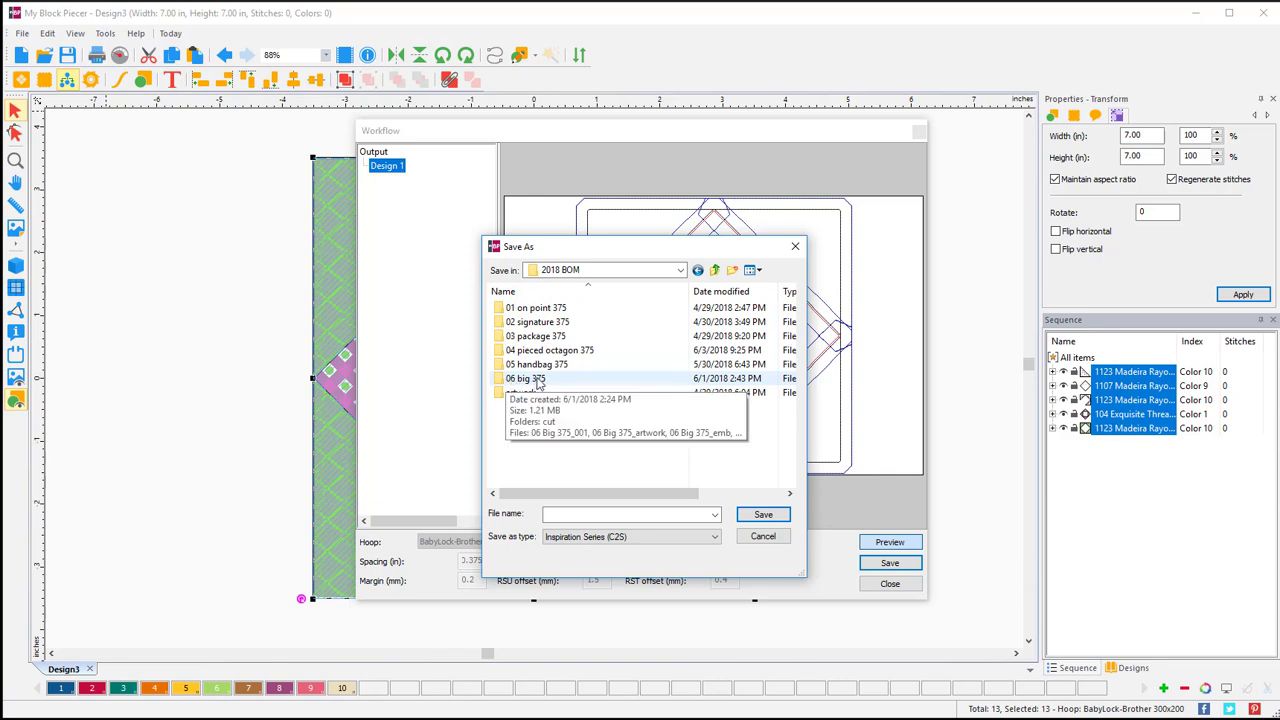
left_click(559, 514)
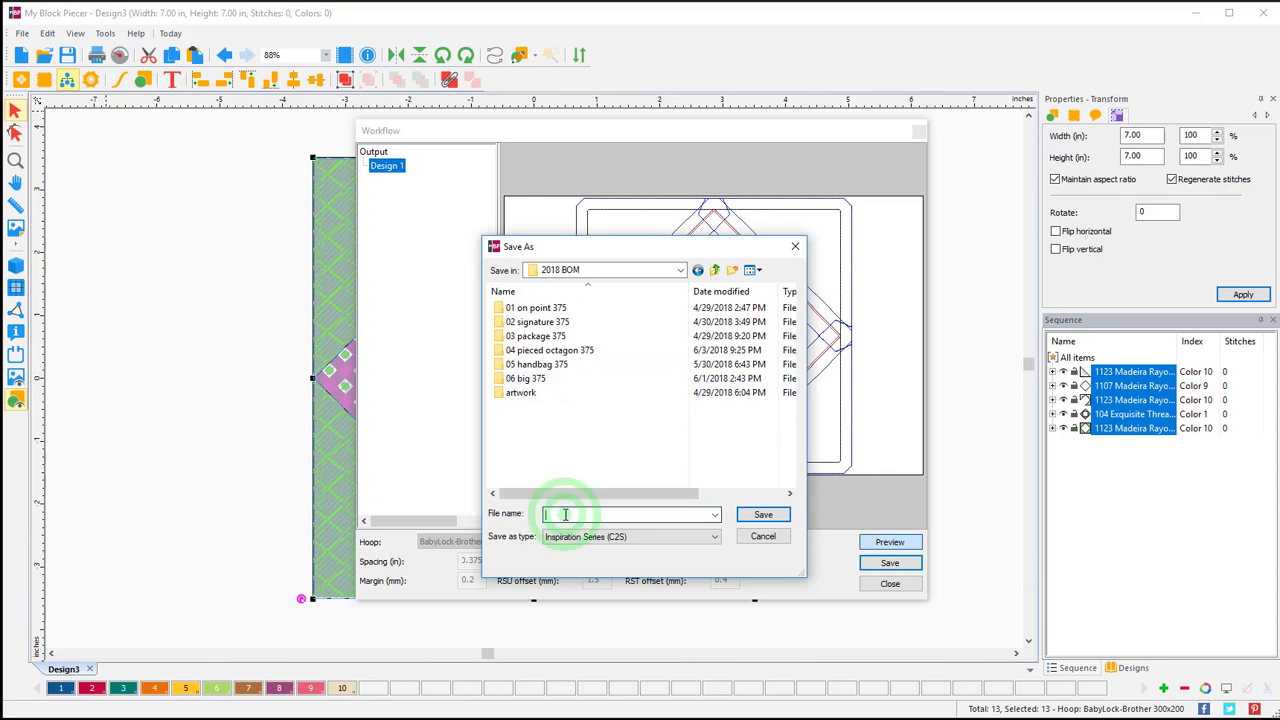
type("07 DSDS 375")
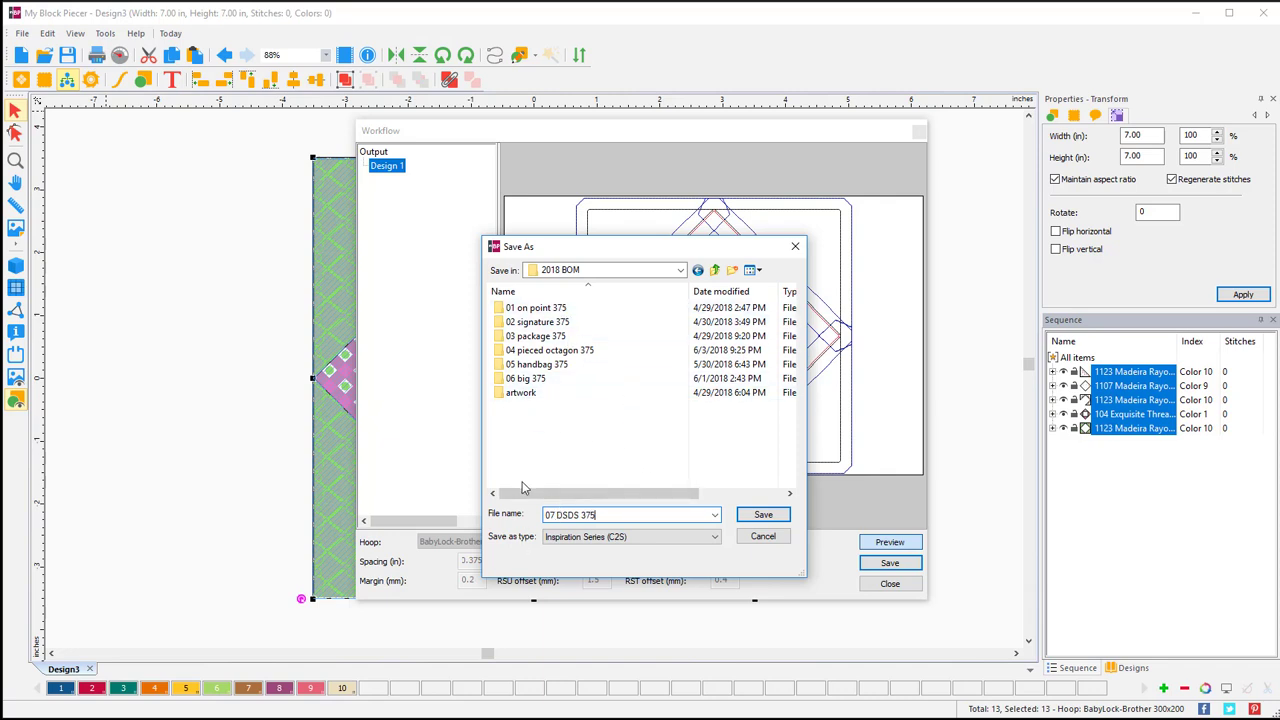
left_click(771, 517)
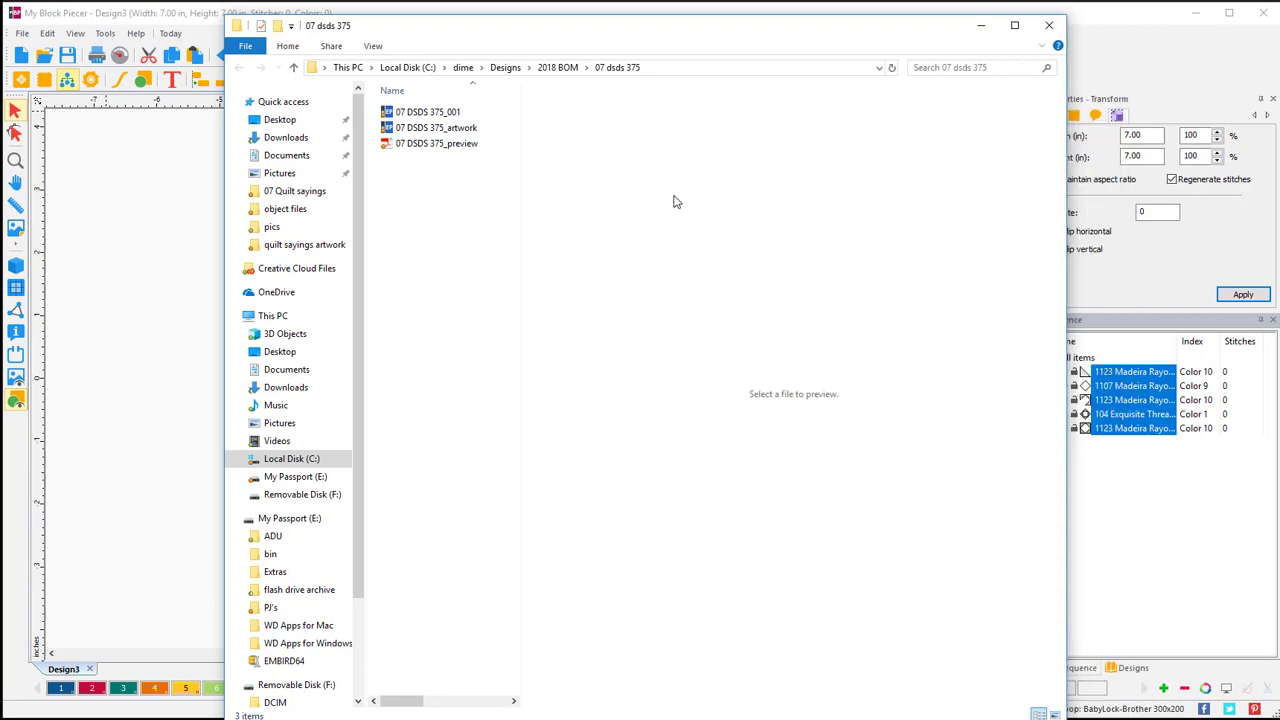
Examine the saved 001, artwork and preview files, including the preview's color analysis pages, and close the folder and the workflow.
left_click(413, 112)
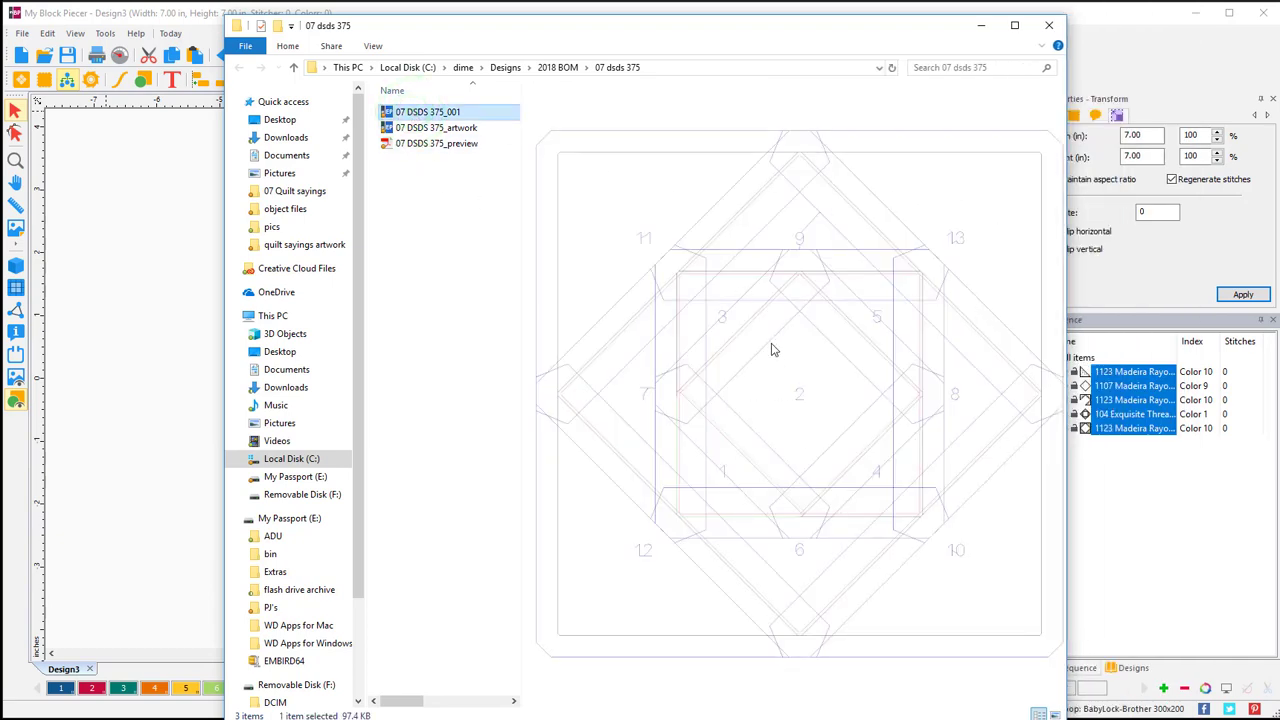
left_click_drag(658, 32, 655, 19)
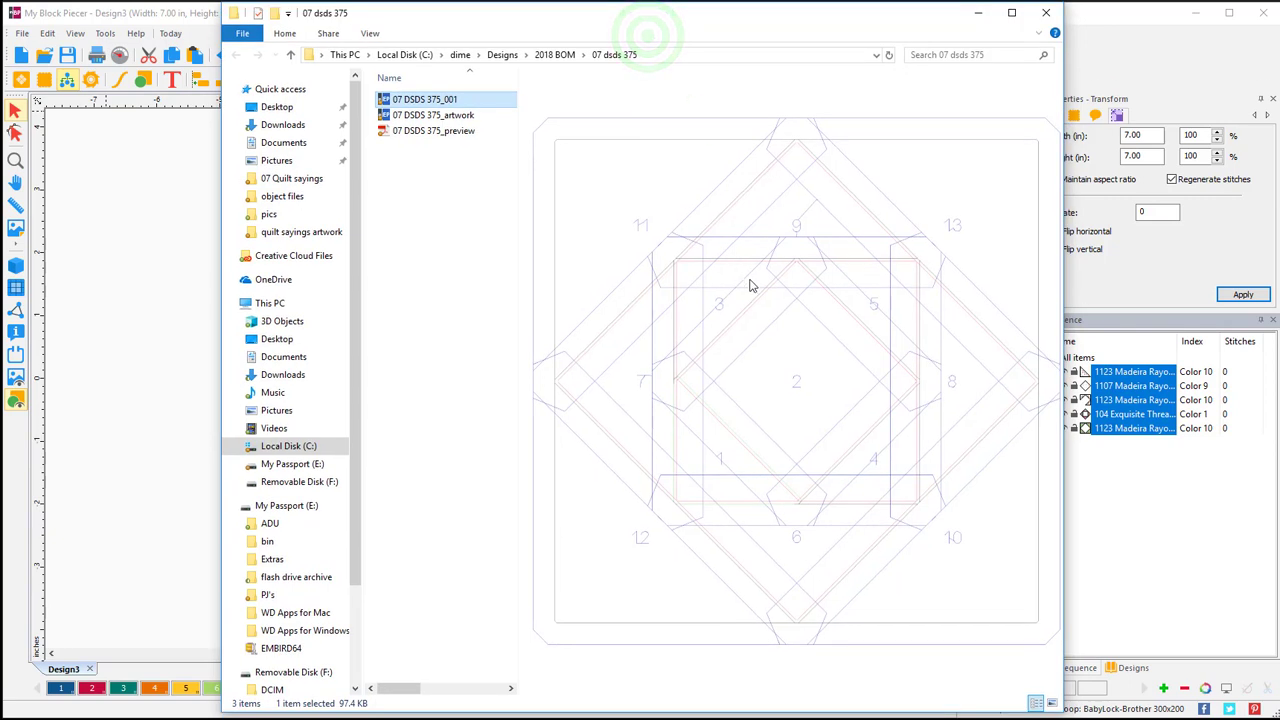
left_click(433, 116)
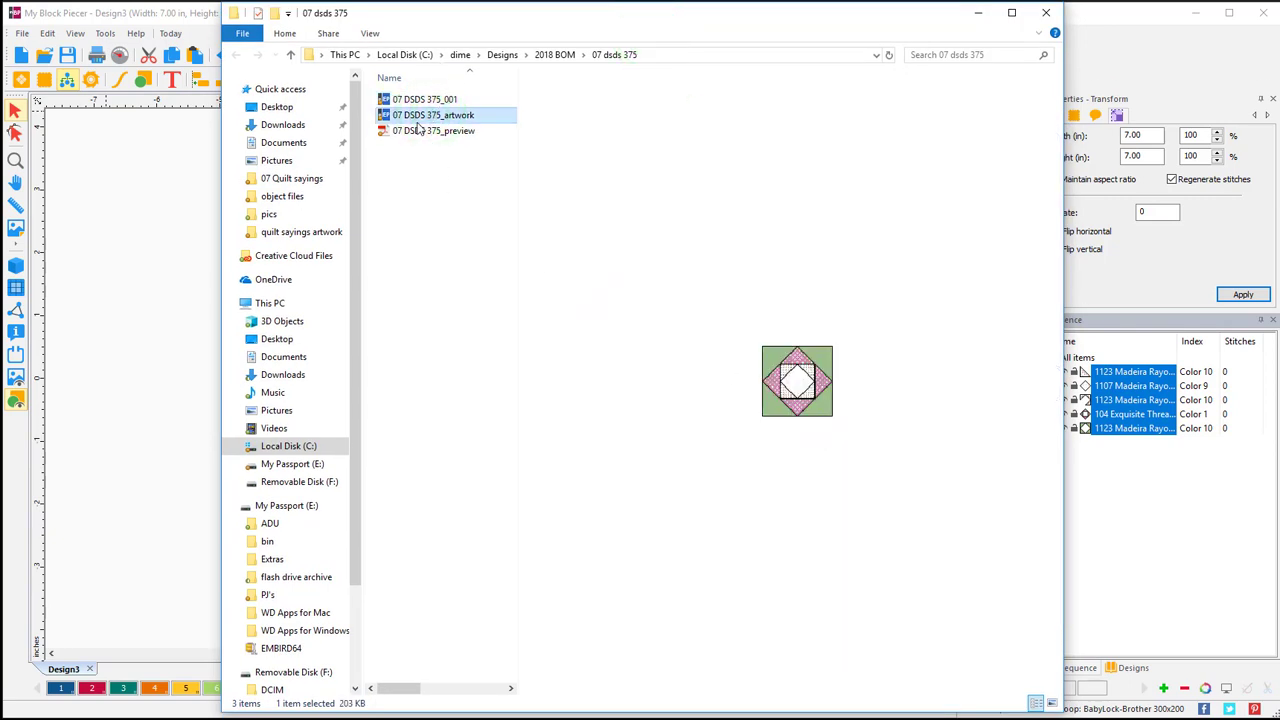
left_click(418, 130)
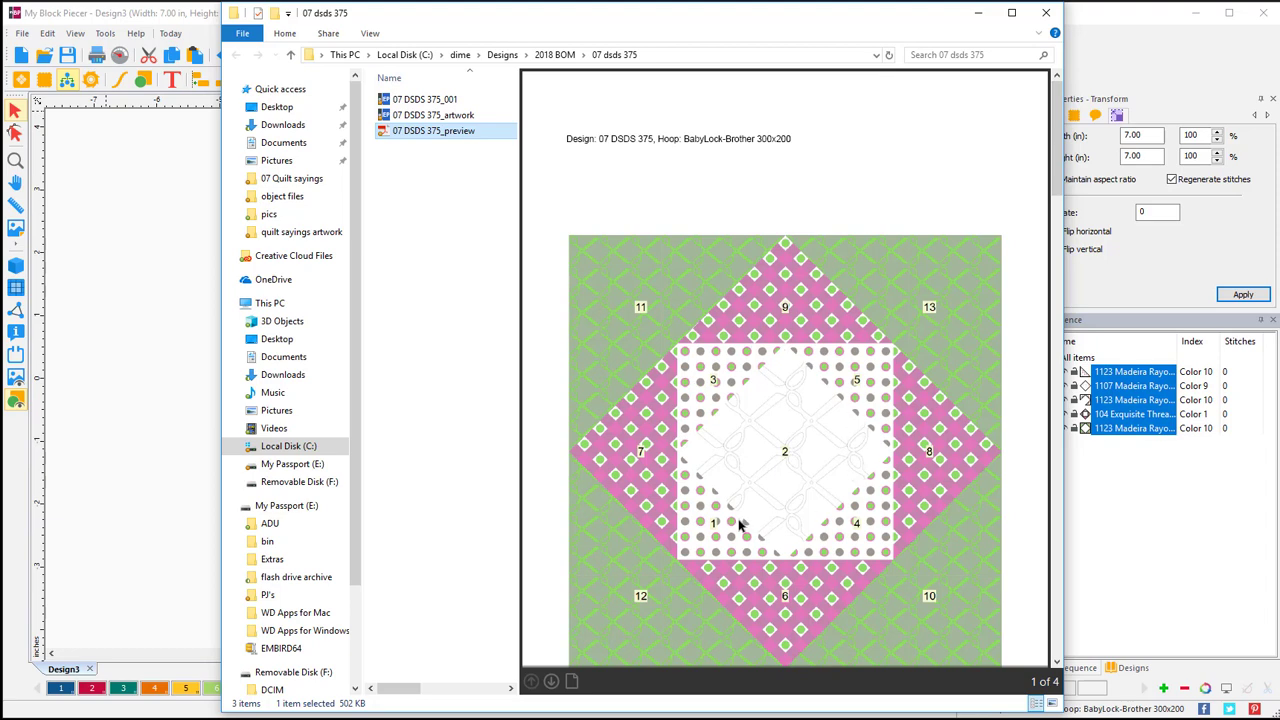
left_click_drag(1056, 140, 1055, 398)
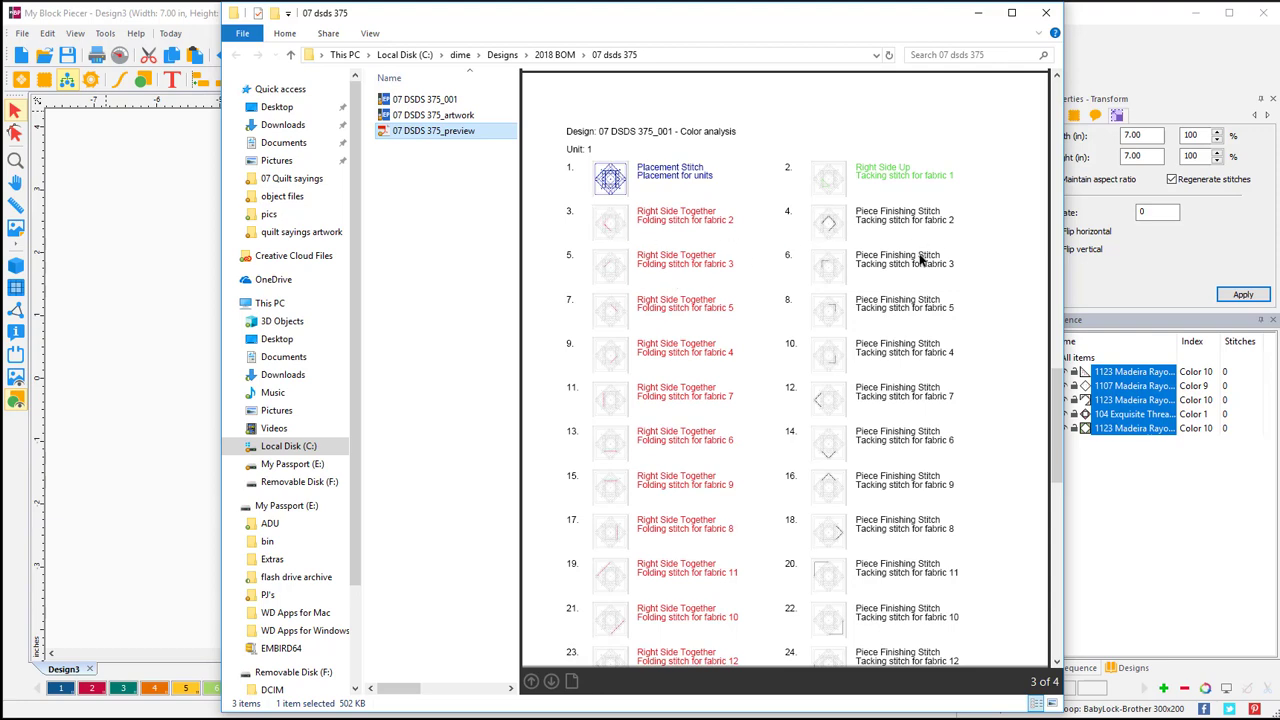
left_click_drag(1063, 432, 698, 14)
left_click(527, 20)
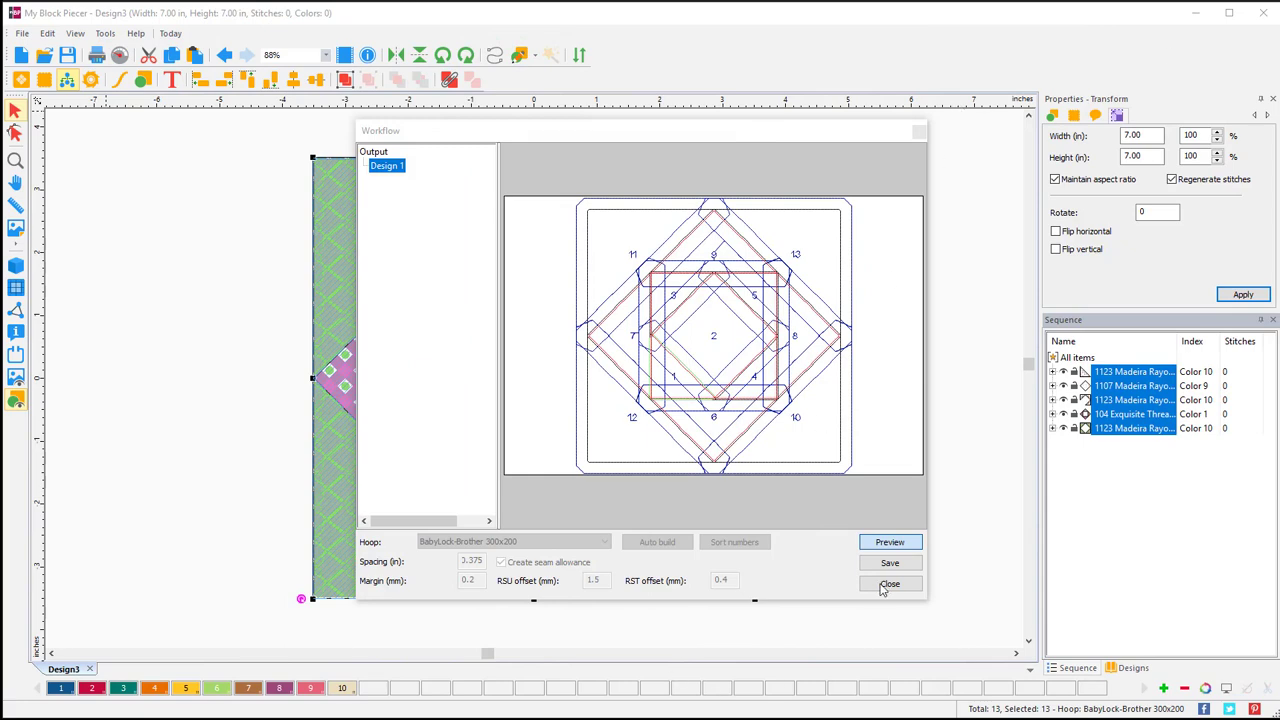
left_click(889, 584)
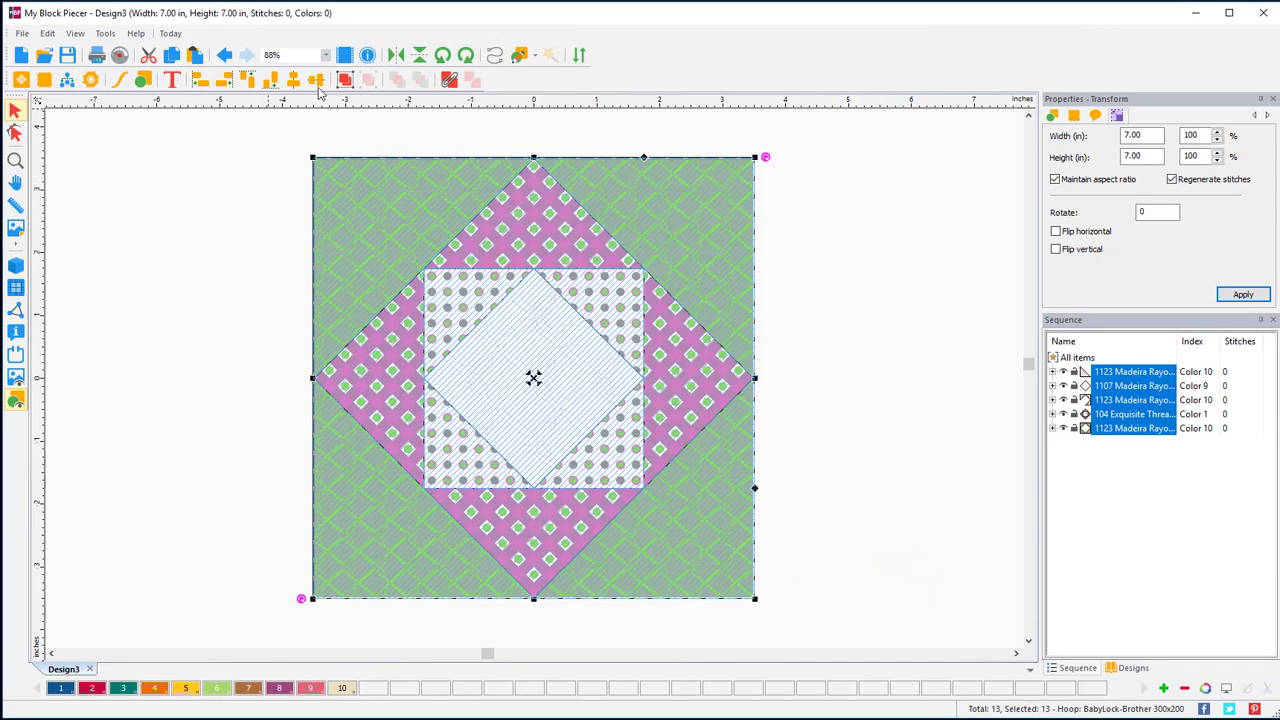
Generate the cutter layout for the selected block with a 0.375 in seam allowance and the Paper Letter 215x279 hoop.
left_click(90, 80)
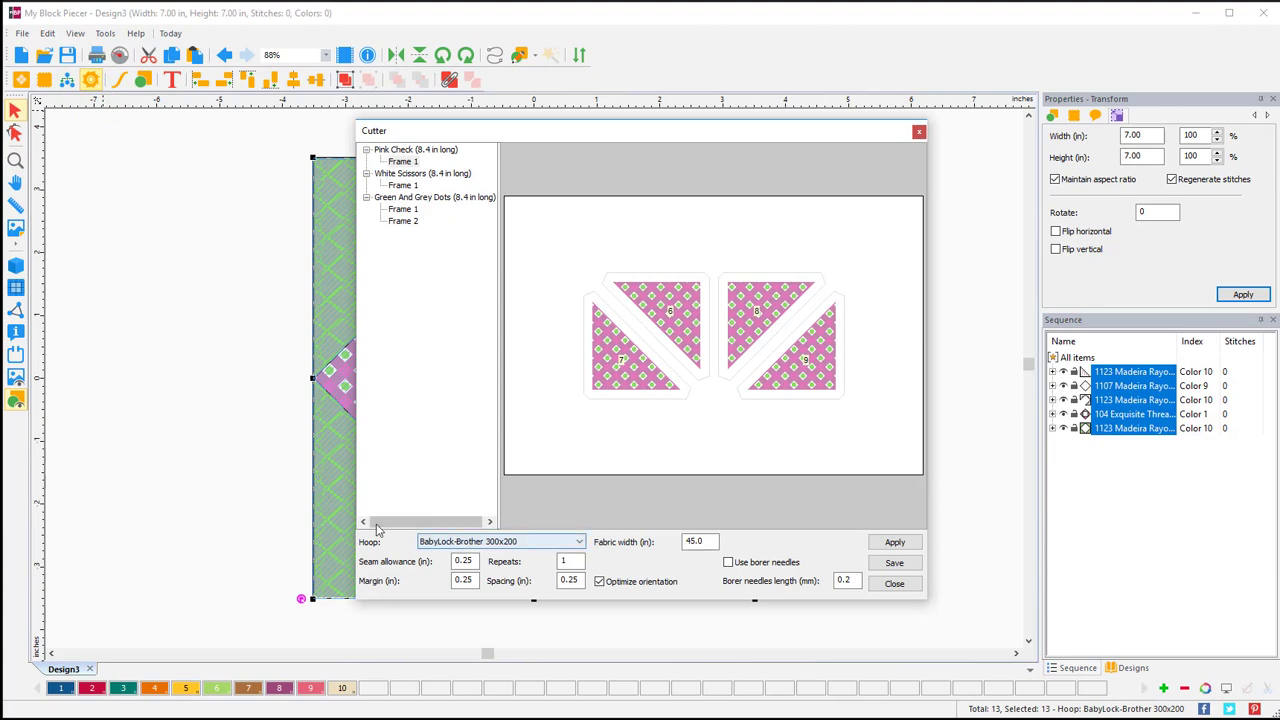
double_click(465, 560)
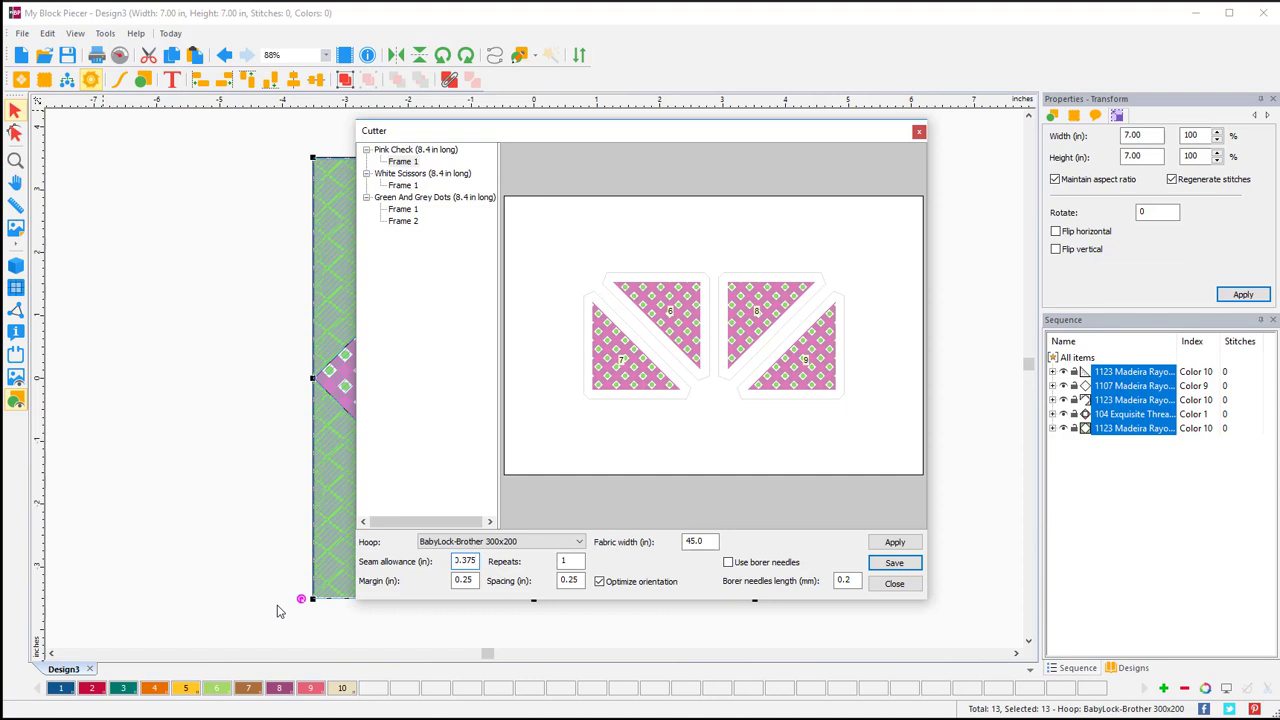
type("3.375")
left_click(579, 541)
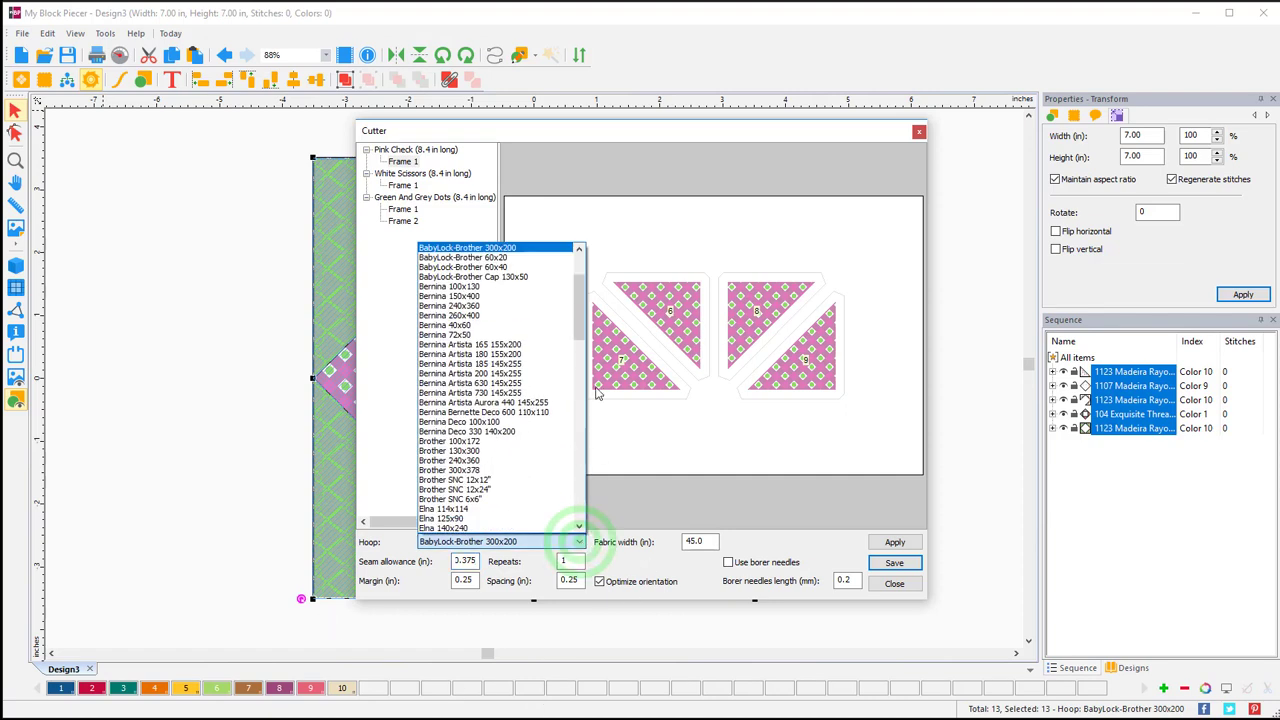
left_click_drag(578, 295, 575, 372)
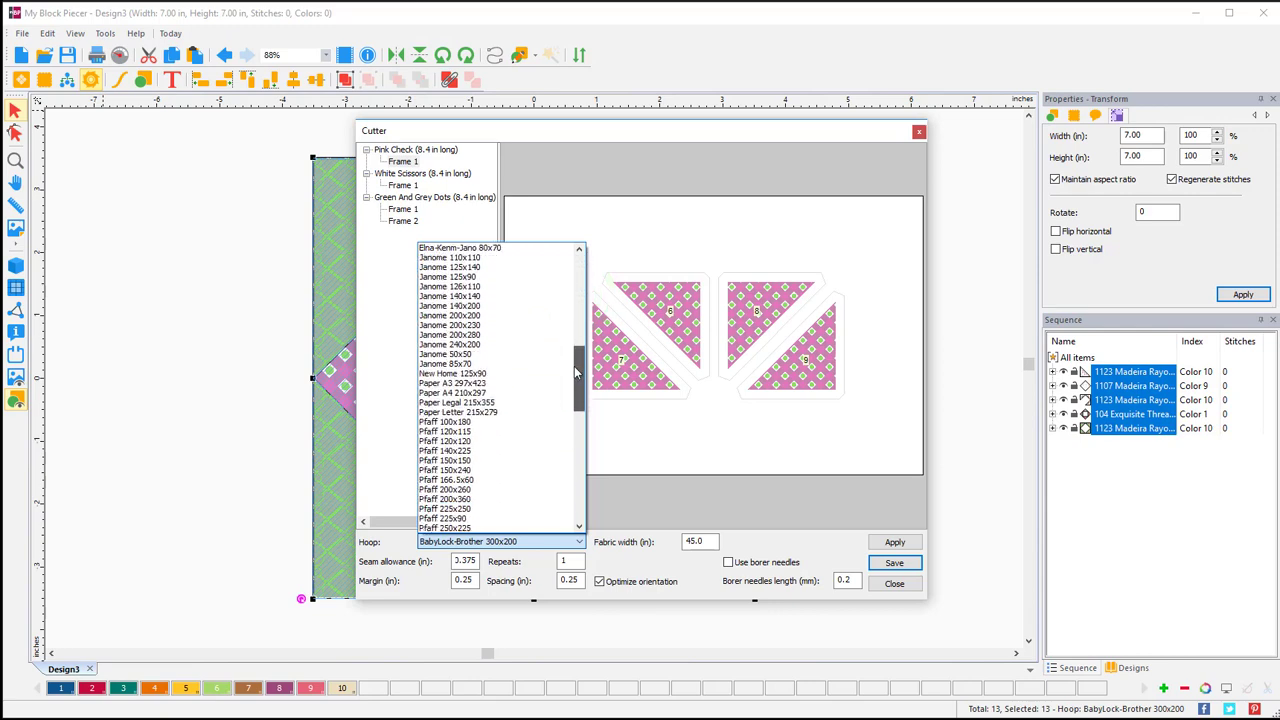
left_click(490, 415)
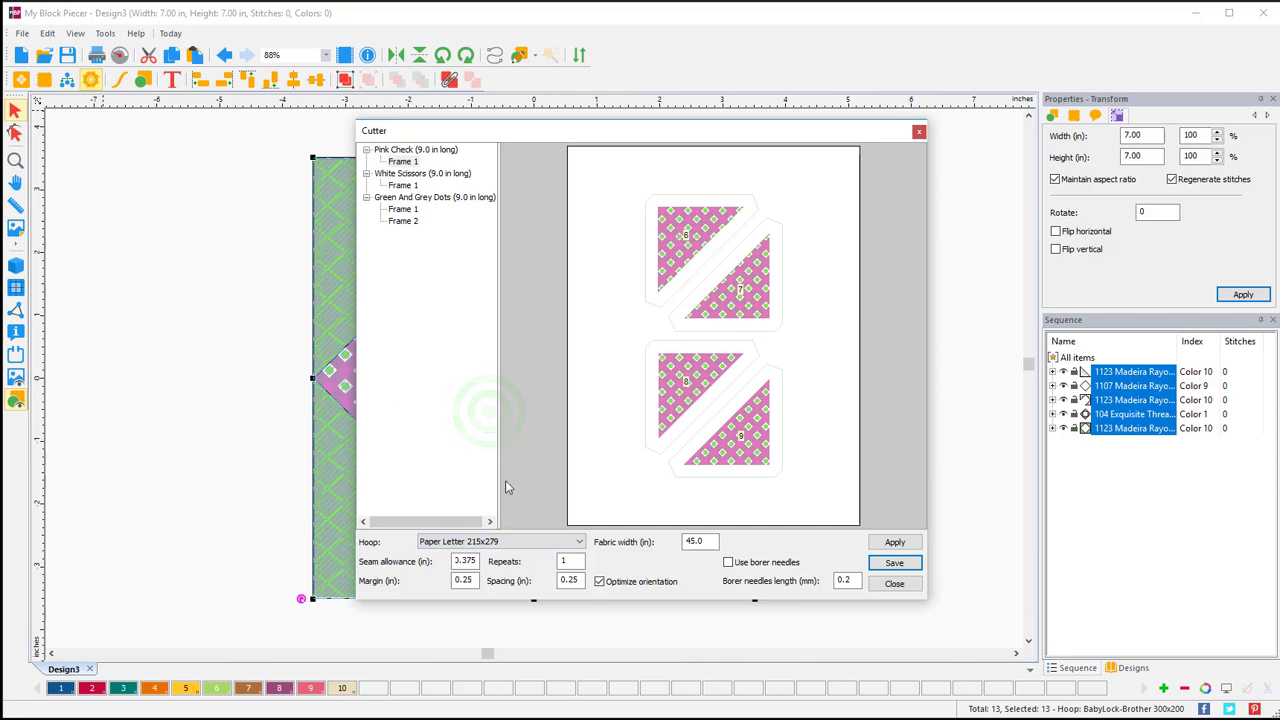
Change the cutter hoop to Paper Legal 215x355 and check the frames for White Scissors and Green And Grey Dots.
left_click(574, 541)
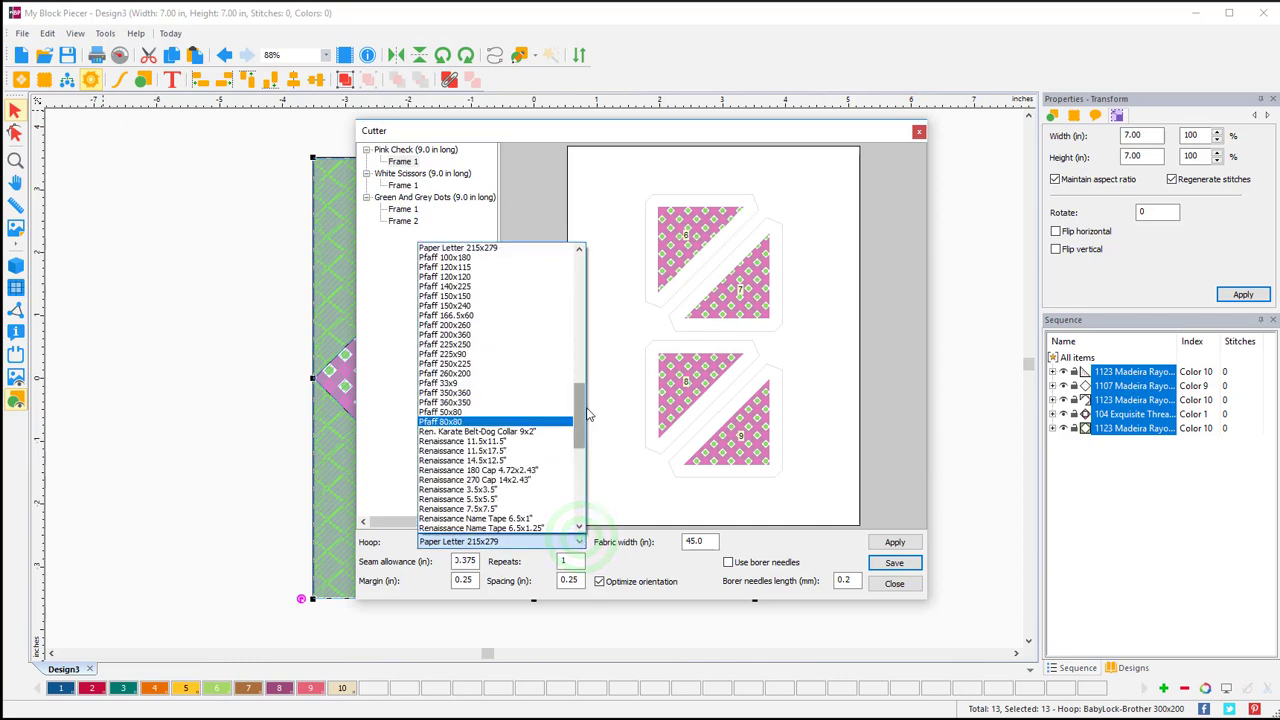
left_click(580, 422)
left_click_drag(580, 422, 571, 393)
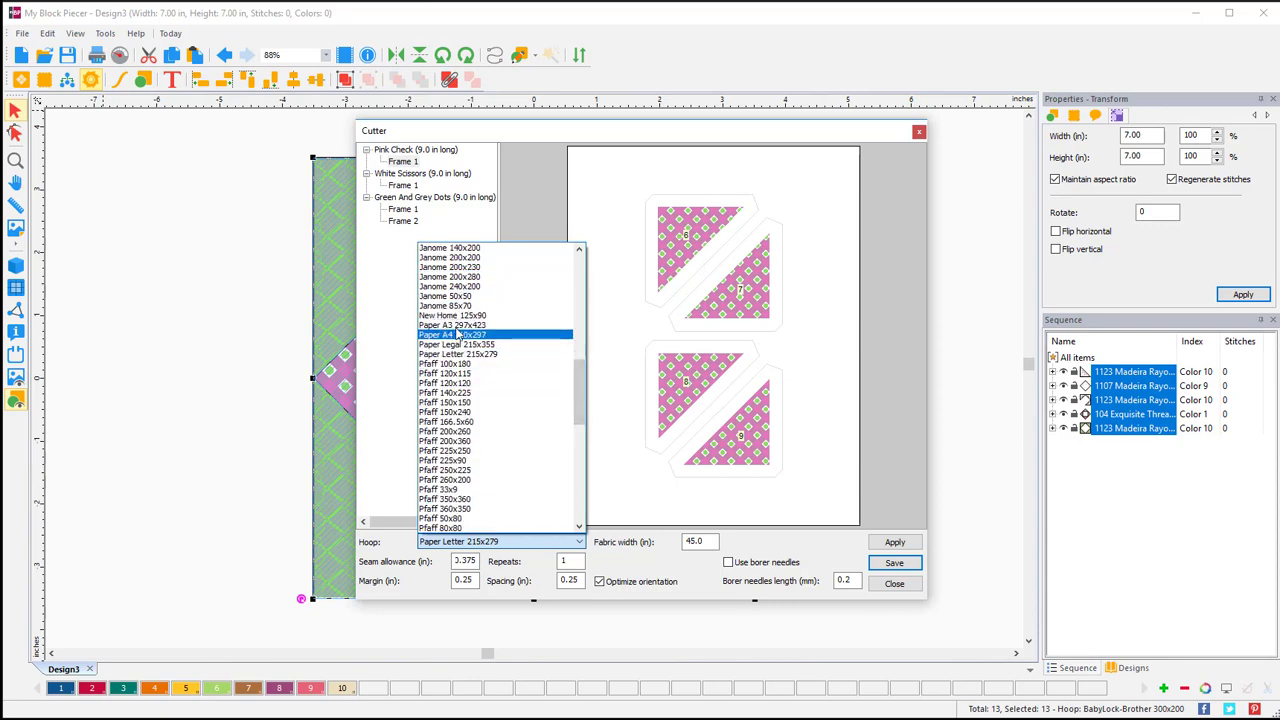
left_click(457, 344)
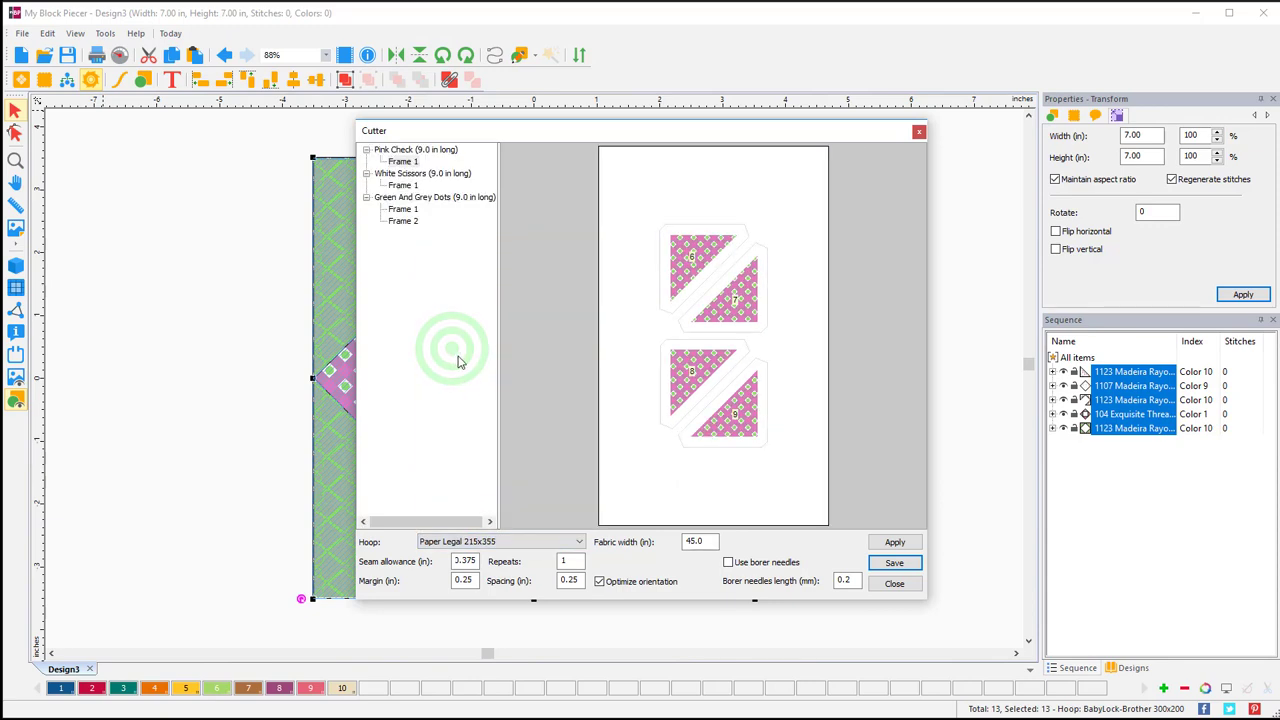
left_click(402, 186)
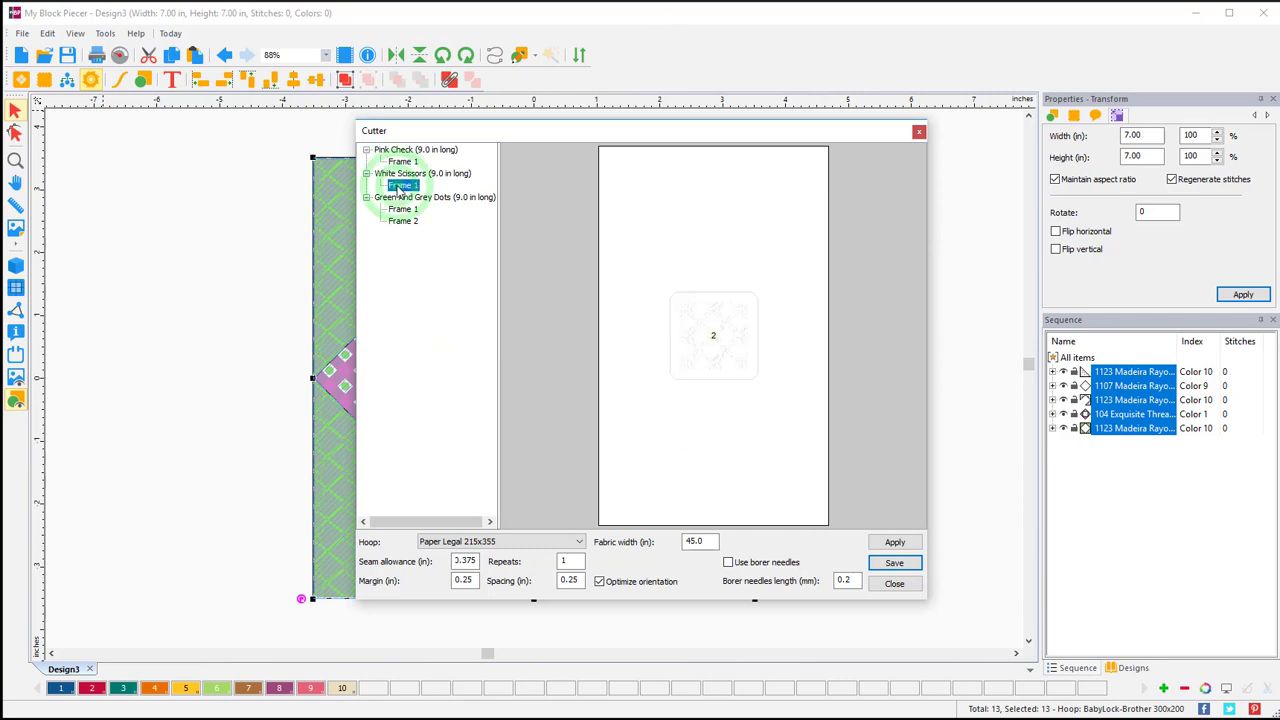
left_click(404, 210)
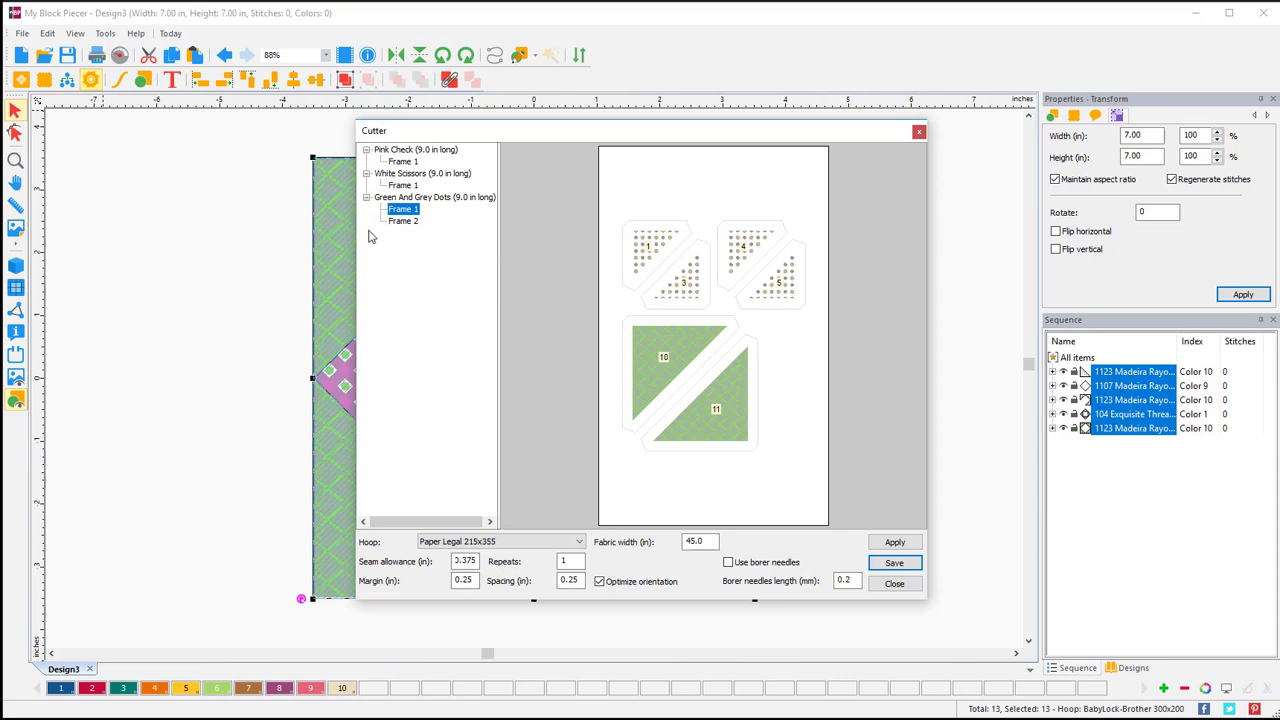
left_click(392, 223)
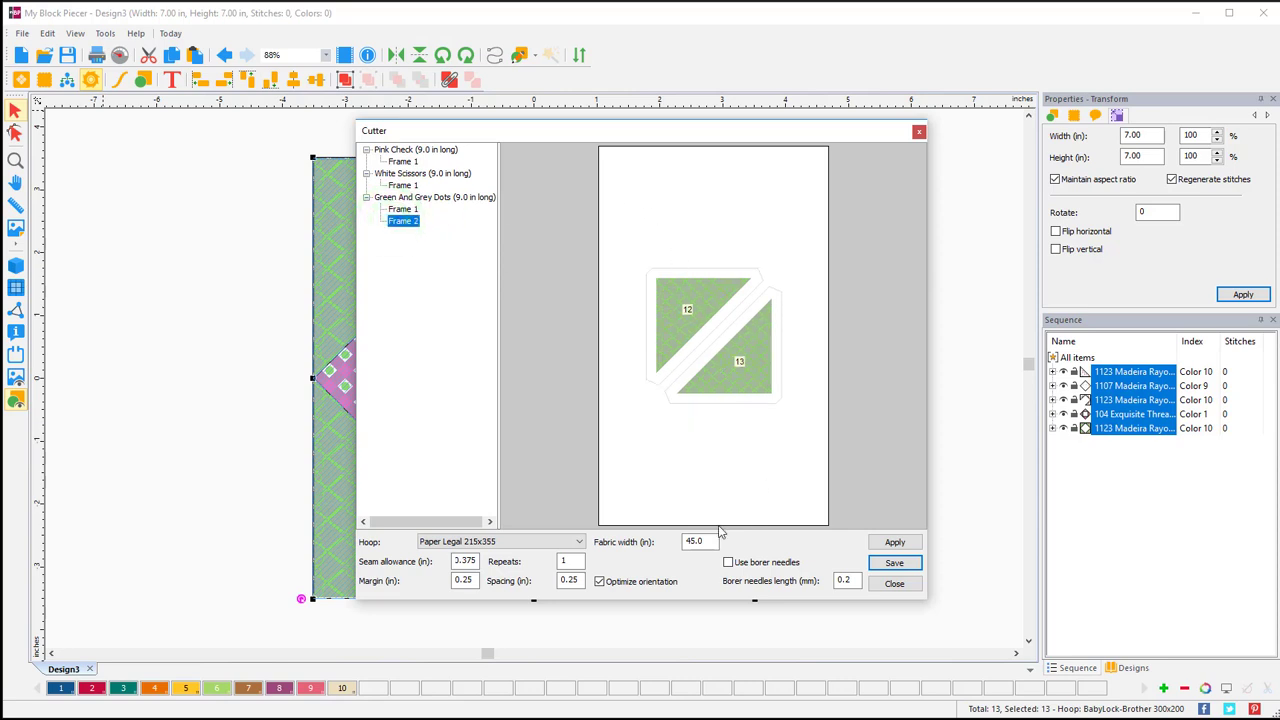
Save the cutting layout as an Adobe PDF named cutDSDS in the 07 dsds 375 folder.
left_click(894, 563)
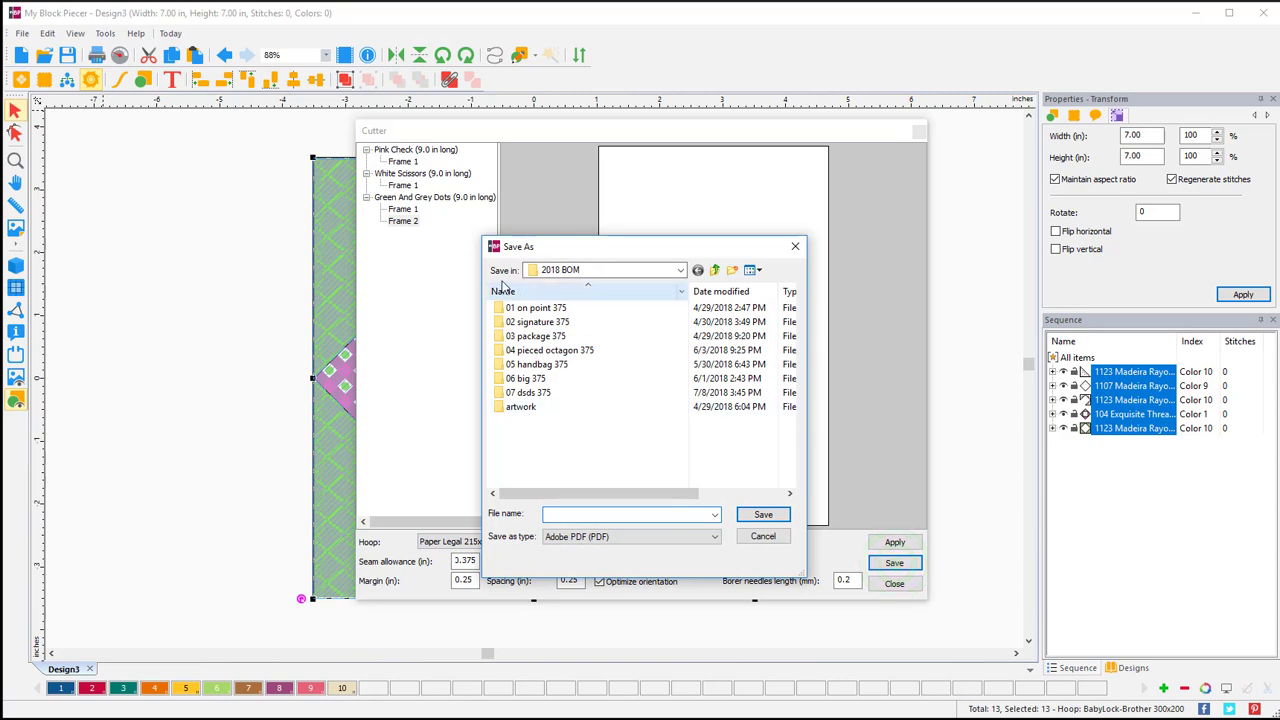
double_click(548, 393)
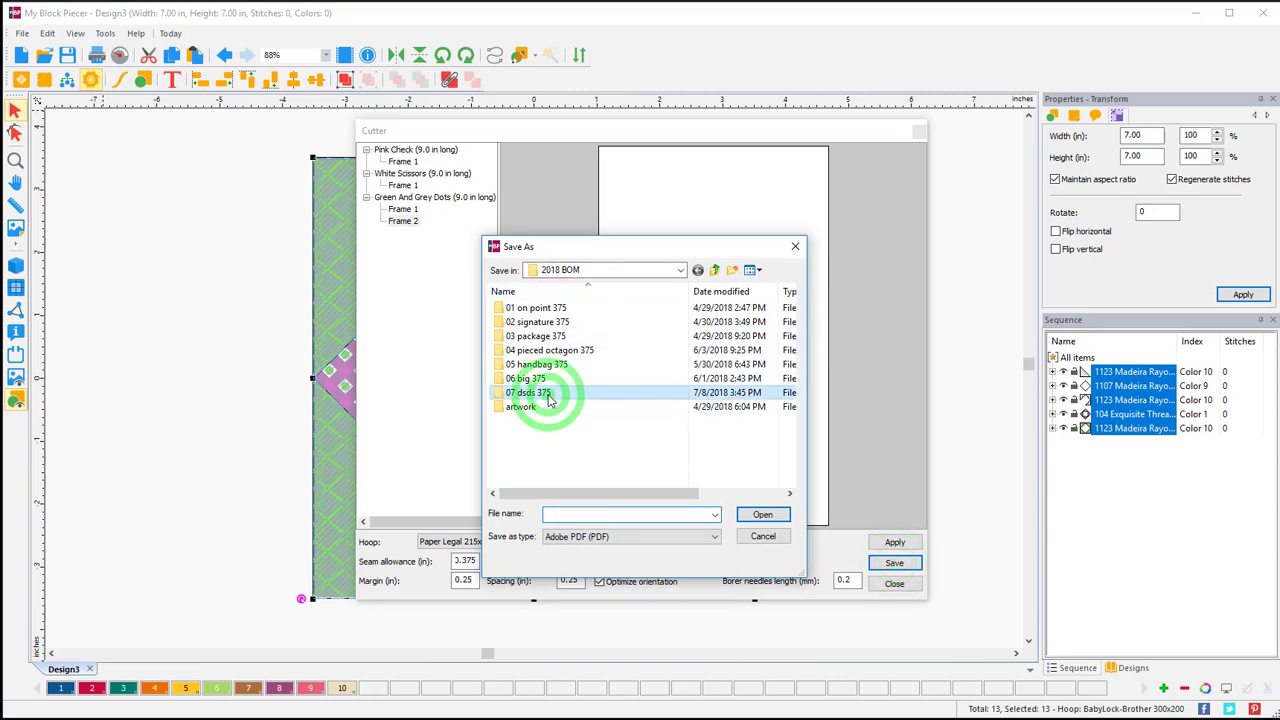
left_click(563, 515)
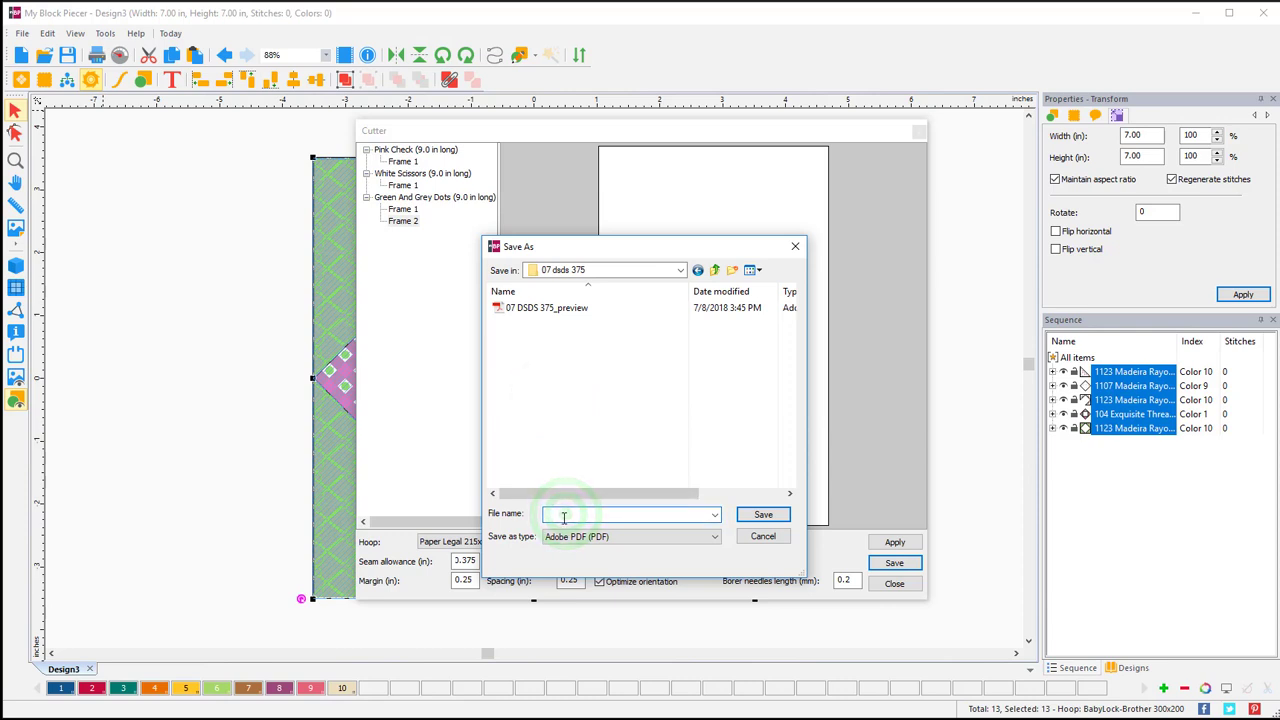
type("cutDSDS")
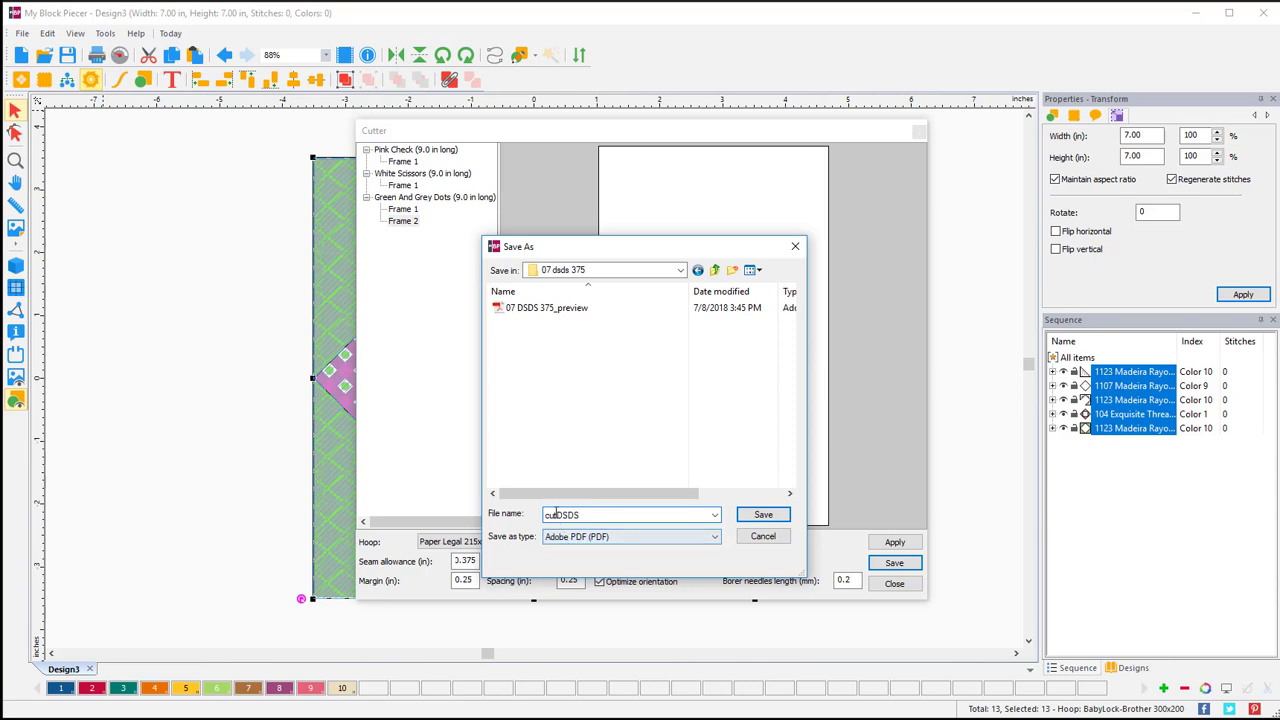
left_click(755, 517)
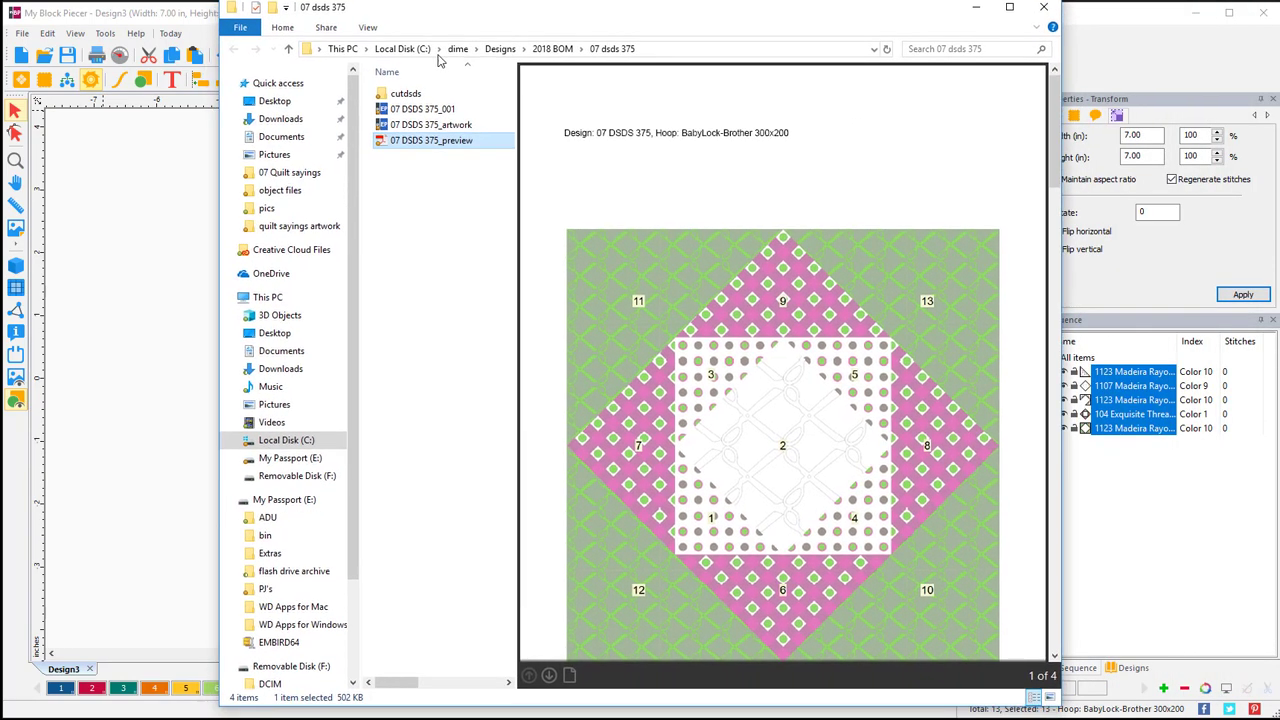
Examine the cutDSDS and cutDSDS_preview files in the cutdsds folder, including the preview's fabric pages, and close the cutter setup.
left_click(410, 96)
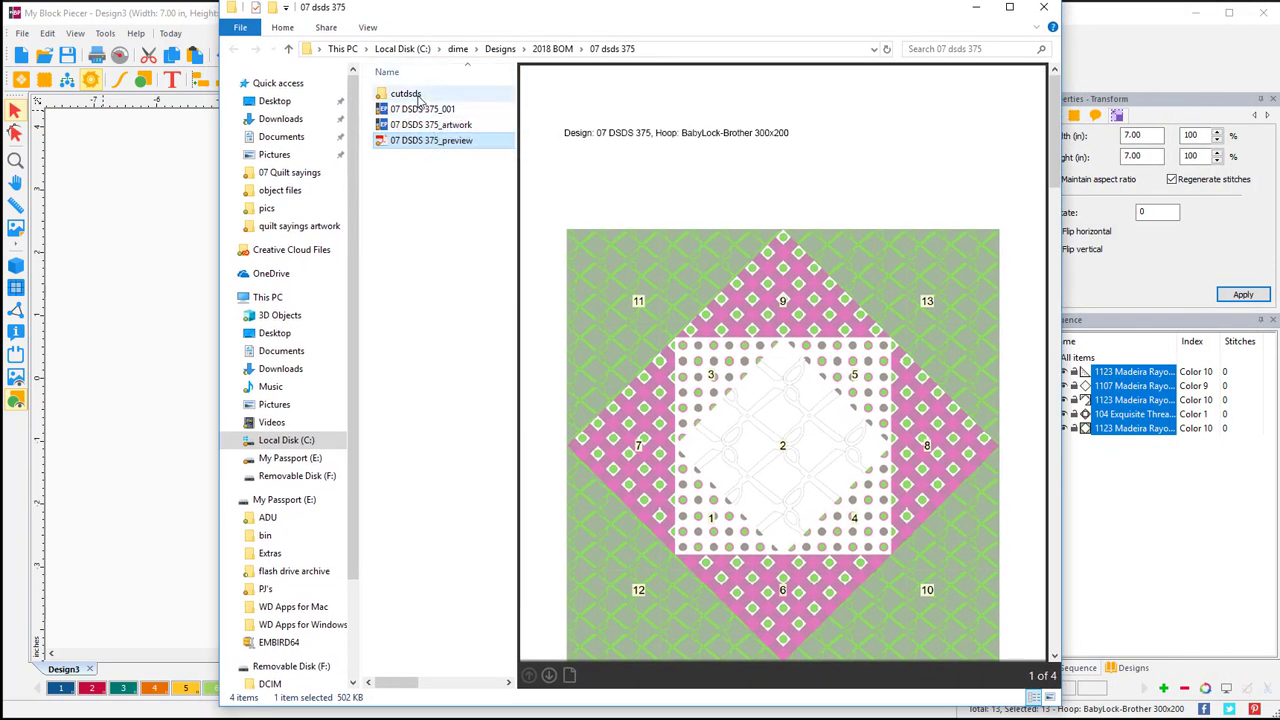
double_click(410, 97)
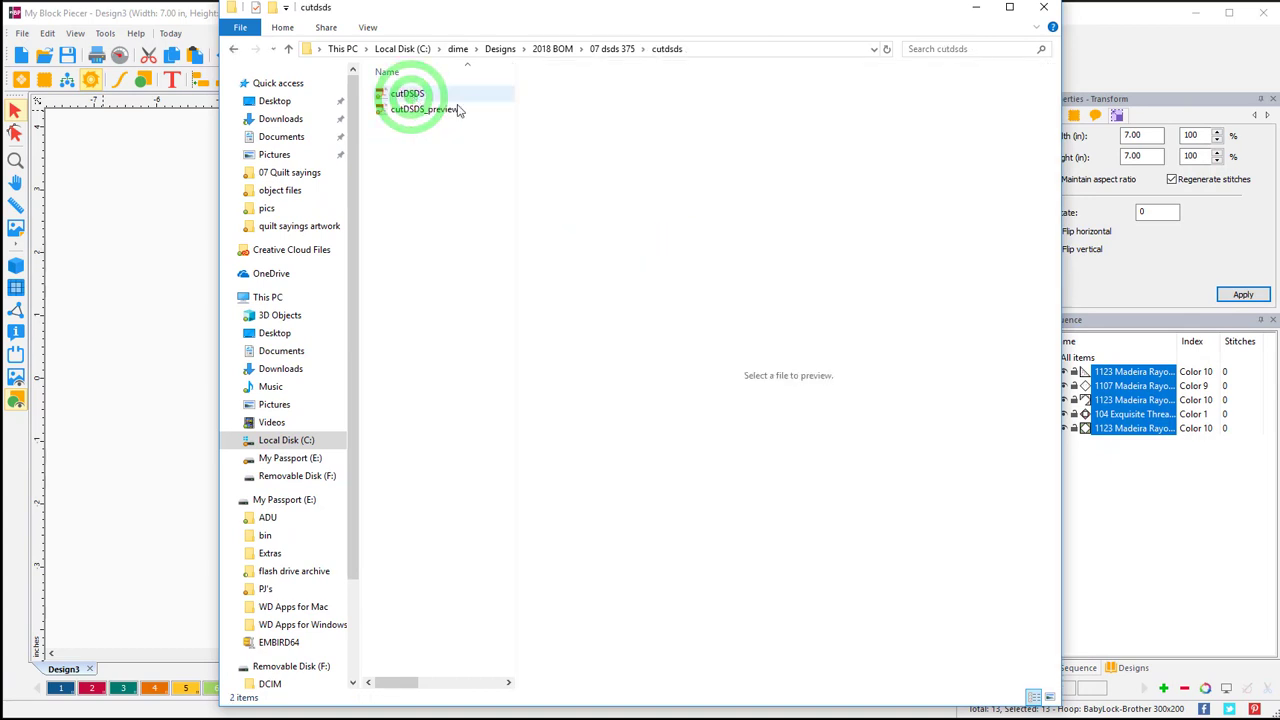
left_click(416, 95)
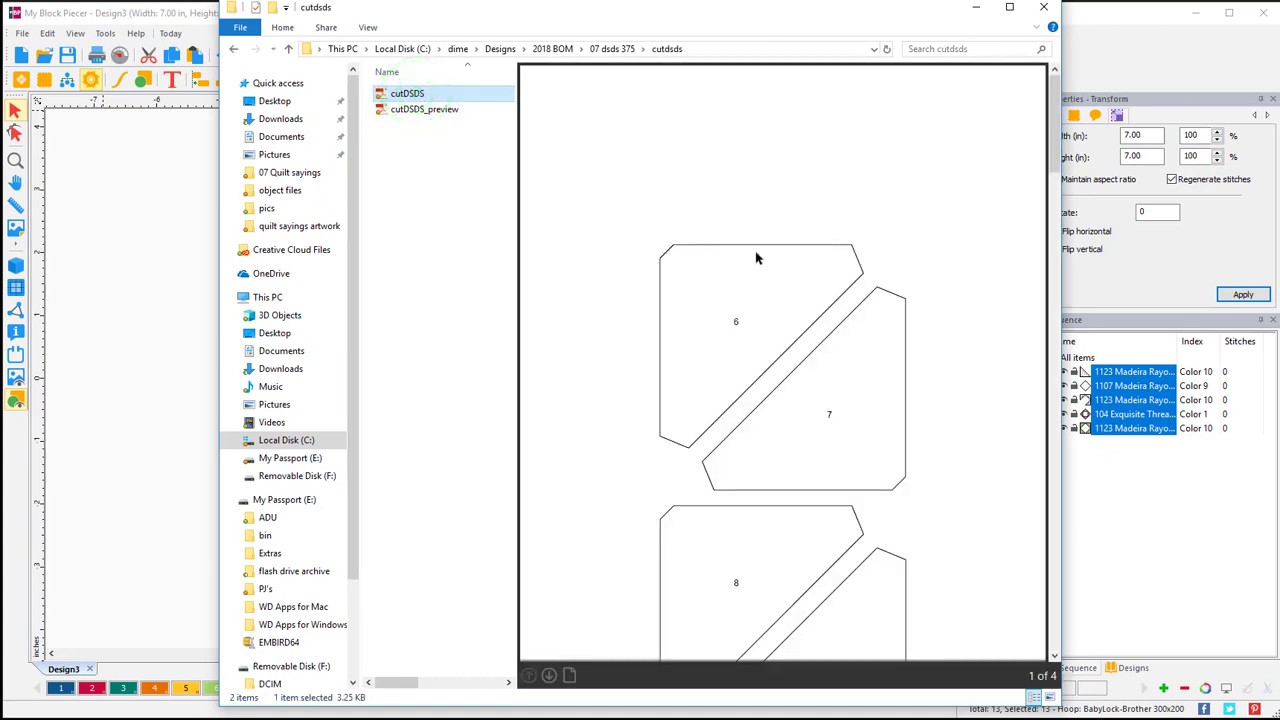
left_click_drag(1054, 115, 1025, 493)
left_click(440, 109)
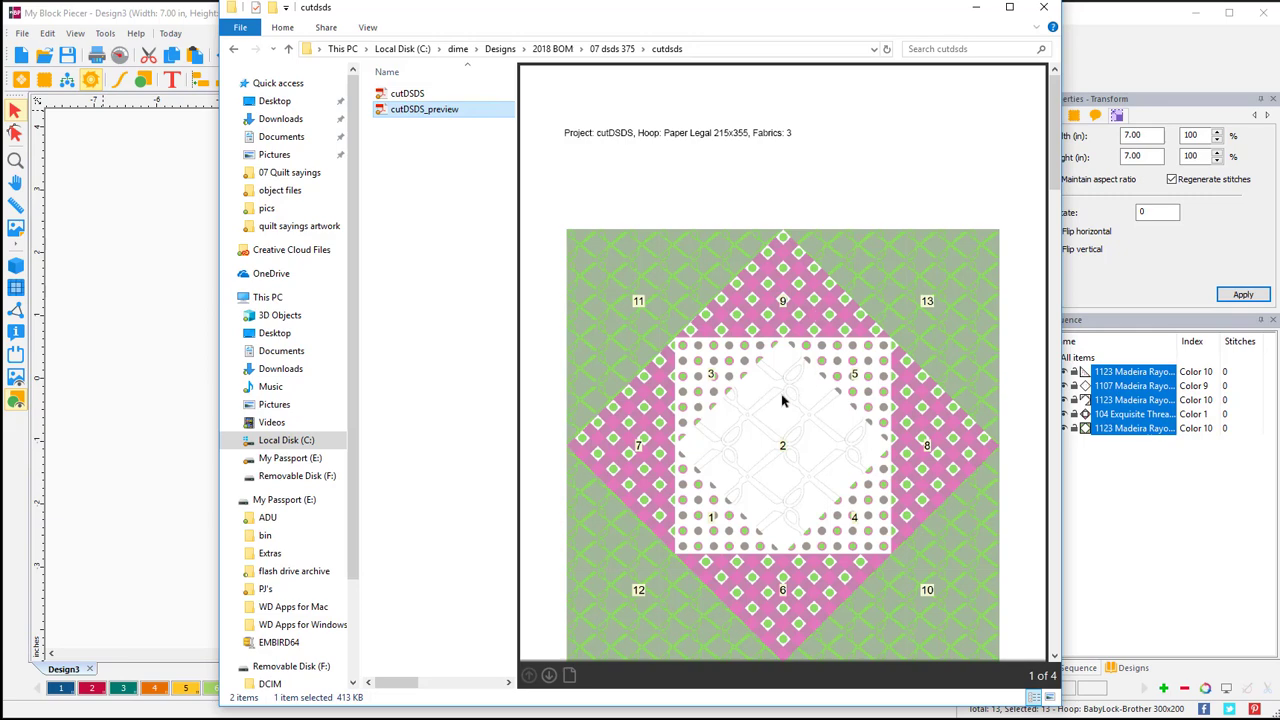
left_click_drag(1056, 145, 1050, 267)
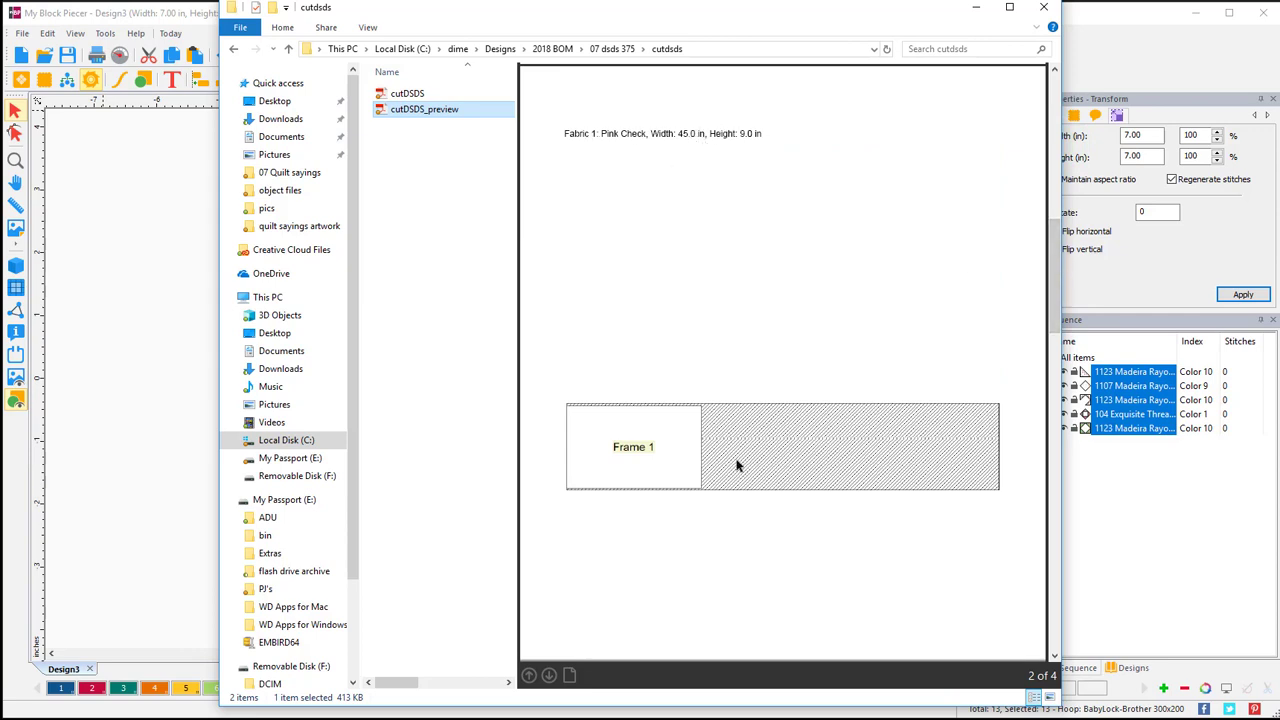
left_click_drag(1052, 250, 1014, 100)
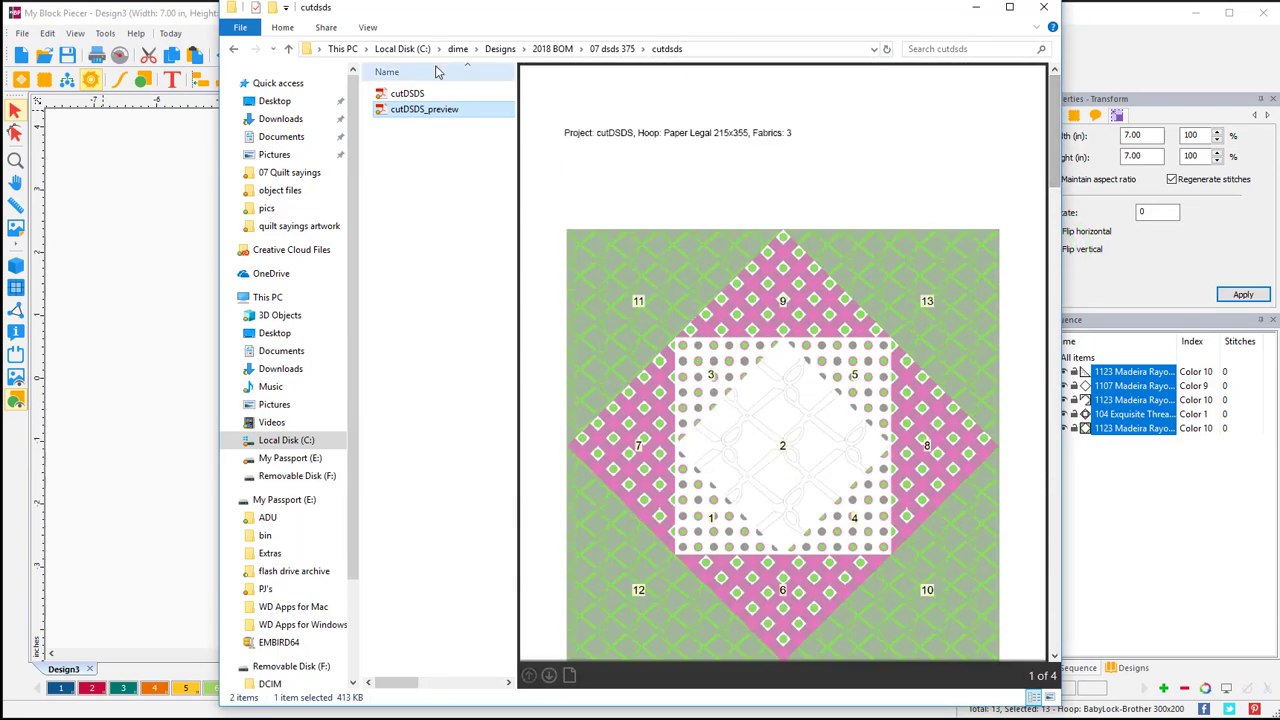
left_click_drag(401, 6, 638, 8)
left_click(405, 14)
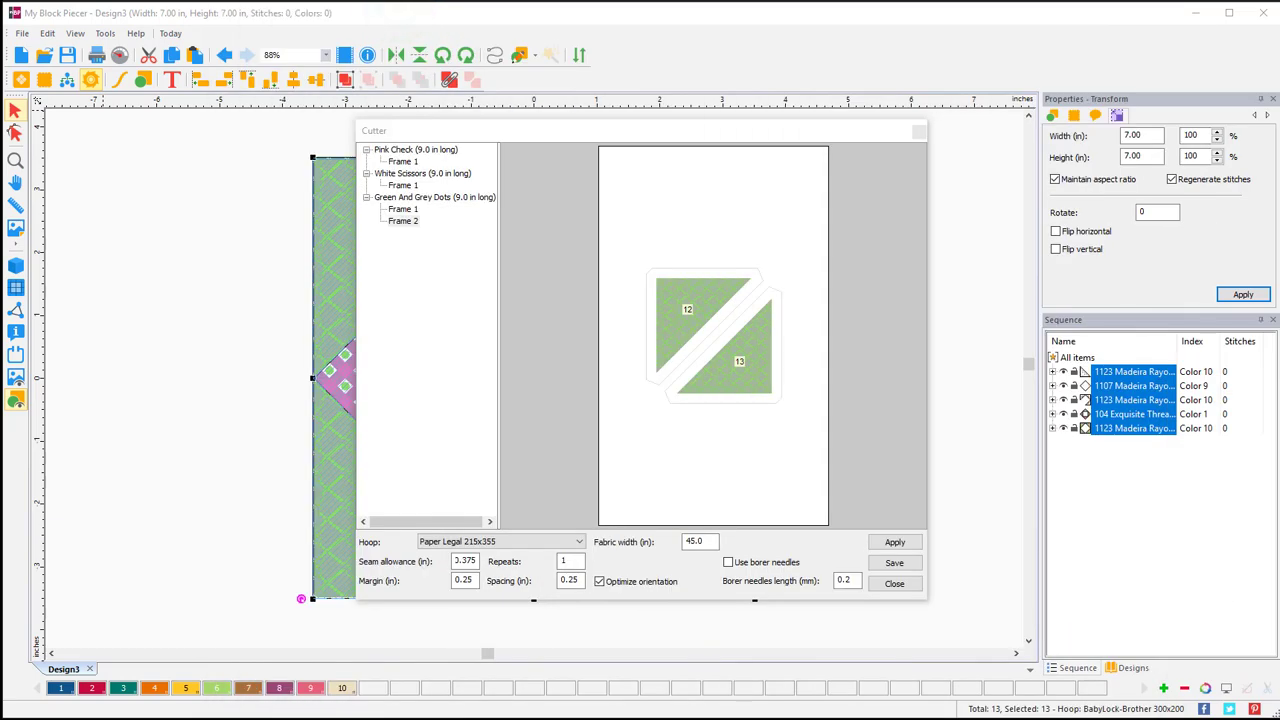
left_click(903, 583)
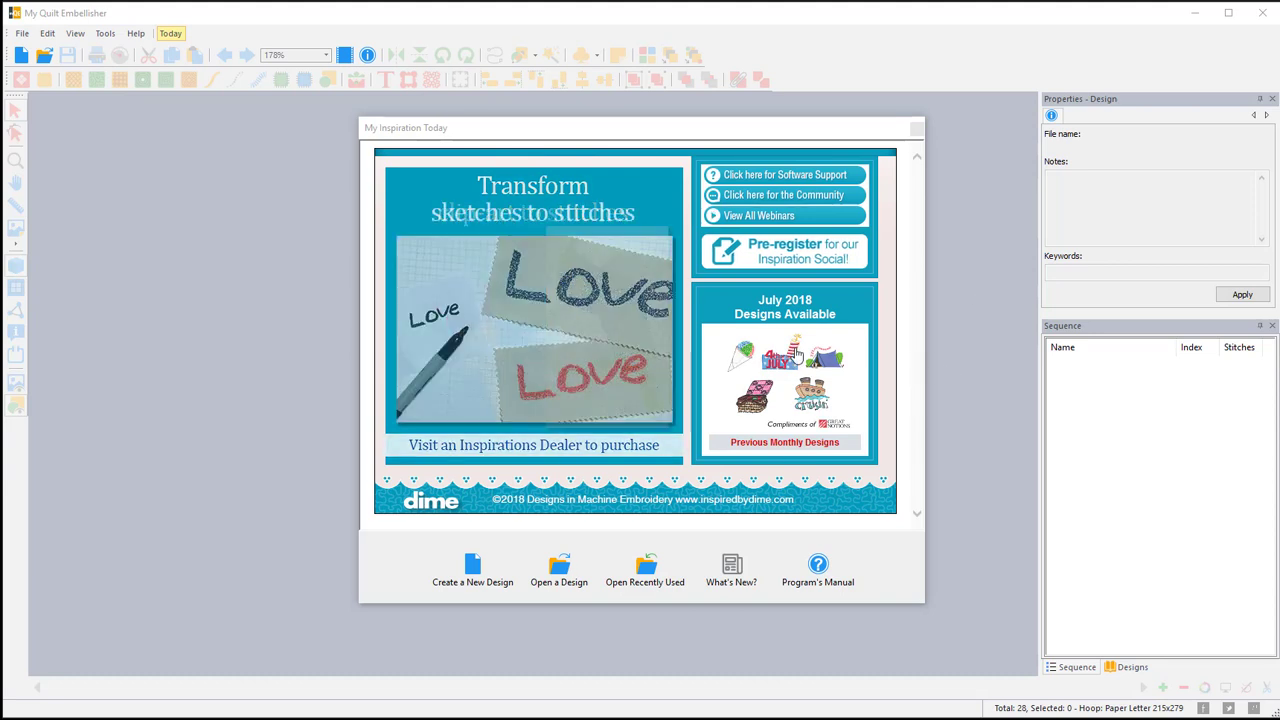
Switch to My Quilt Embellisher and open 07 DSDS 375_artwork from the 2018 BOM\07 dsds 375 designs folder.
left_click(917, 128)
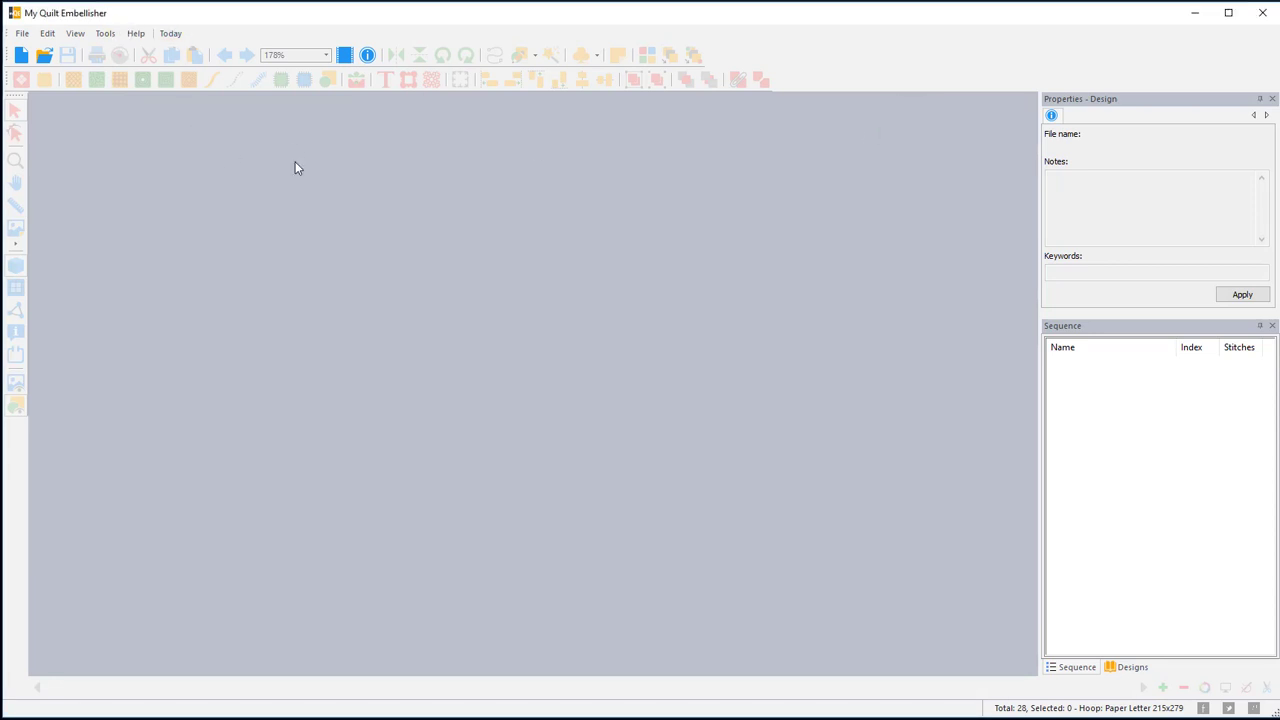
left_click(1144, 671)
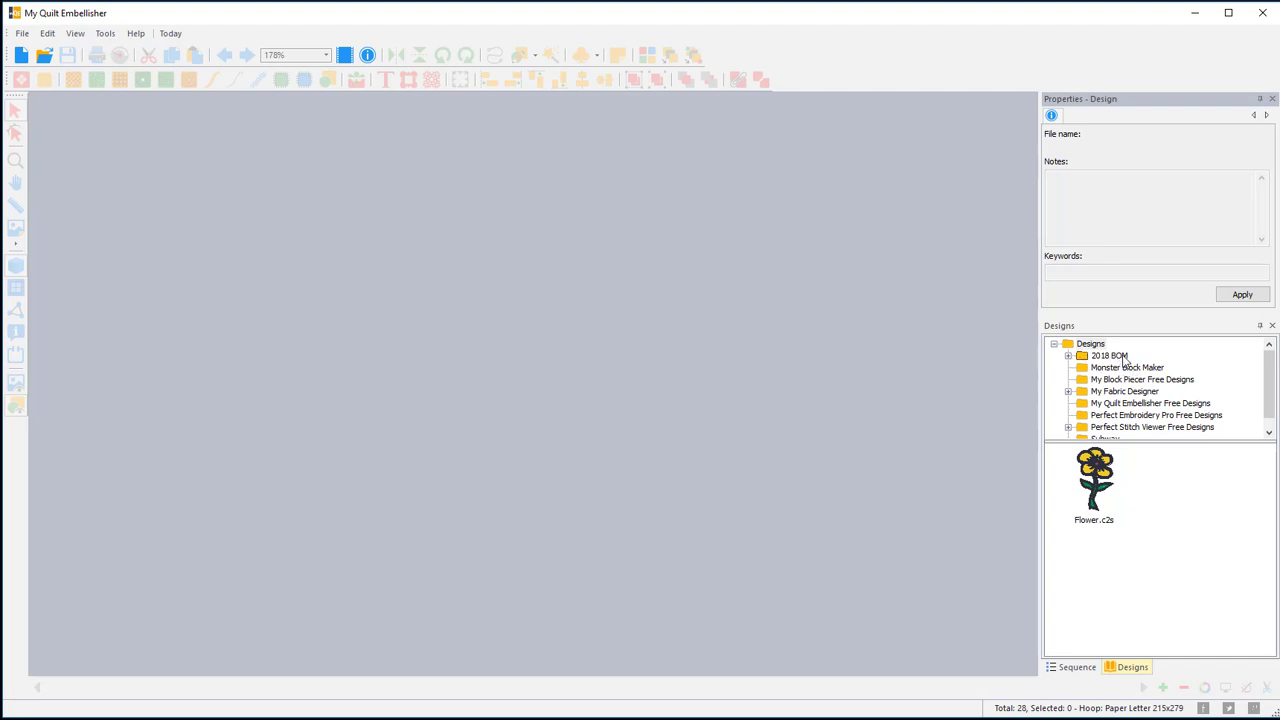
left_click(1068, 357)
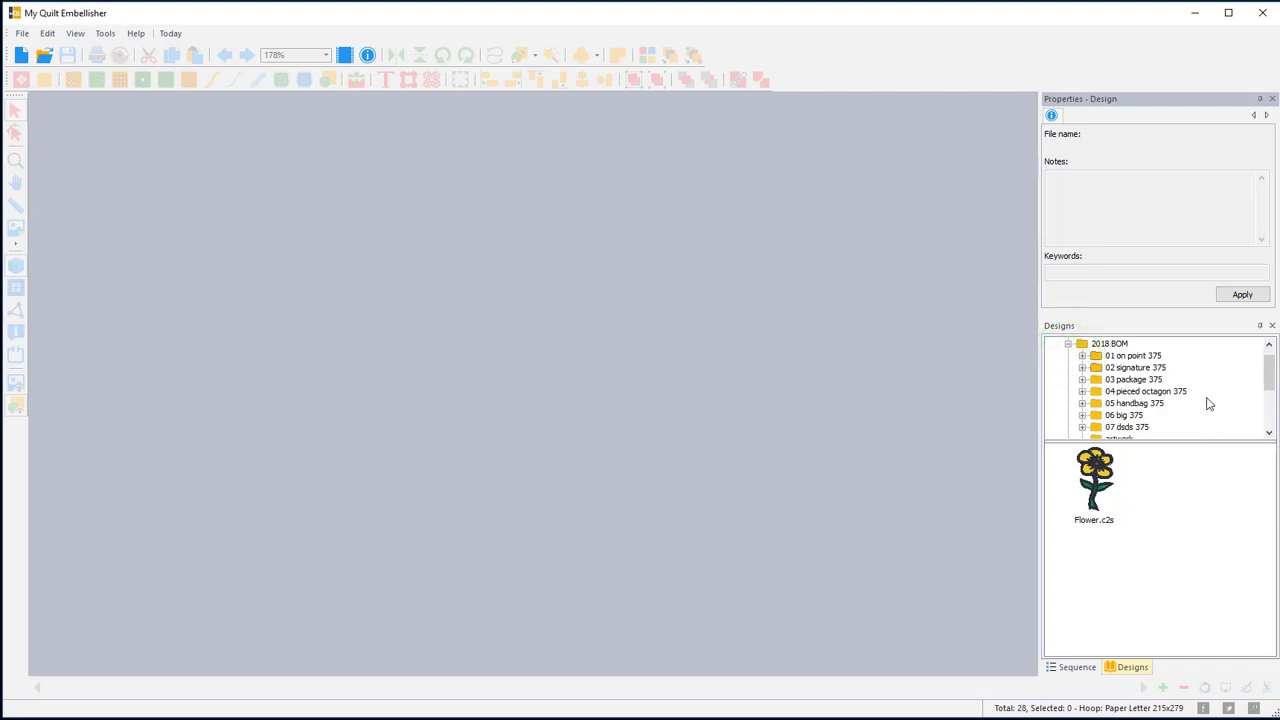
left_click(1081, 427)
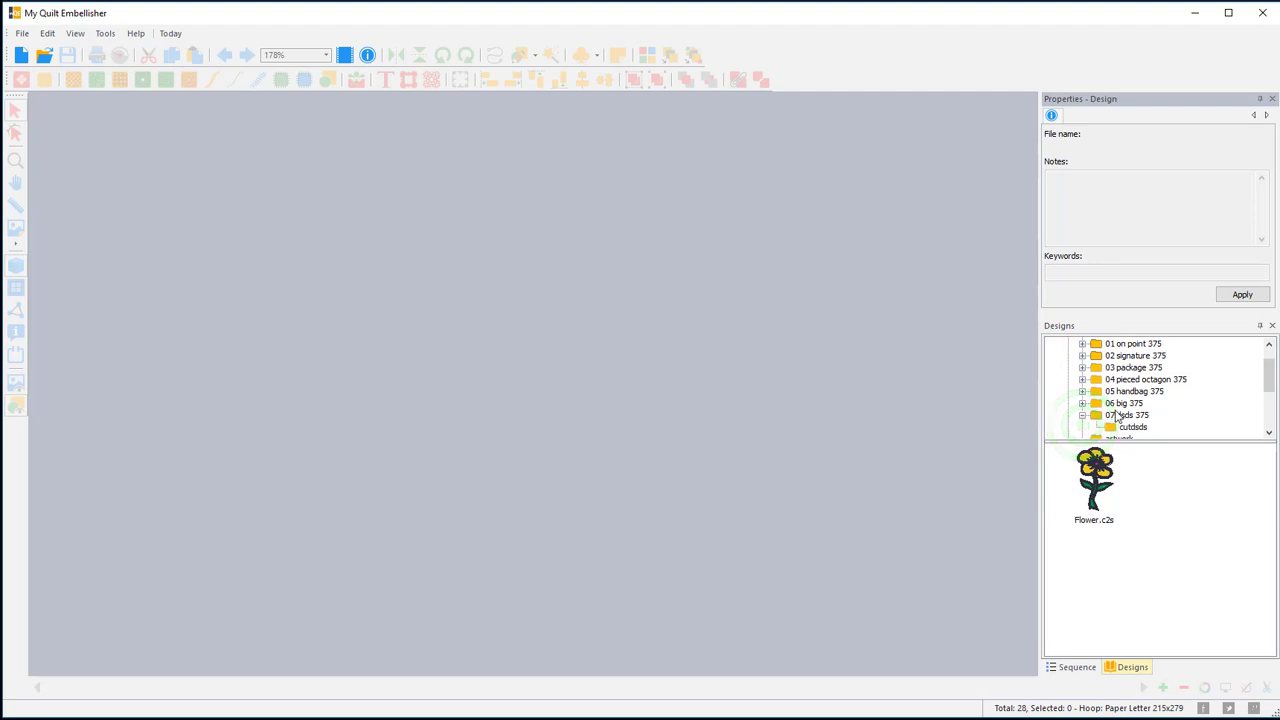
double_click(1127, 415)
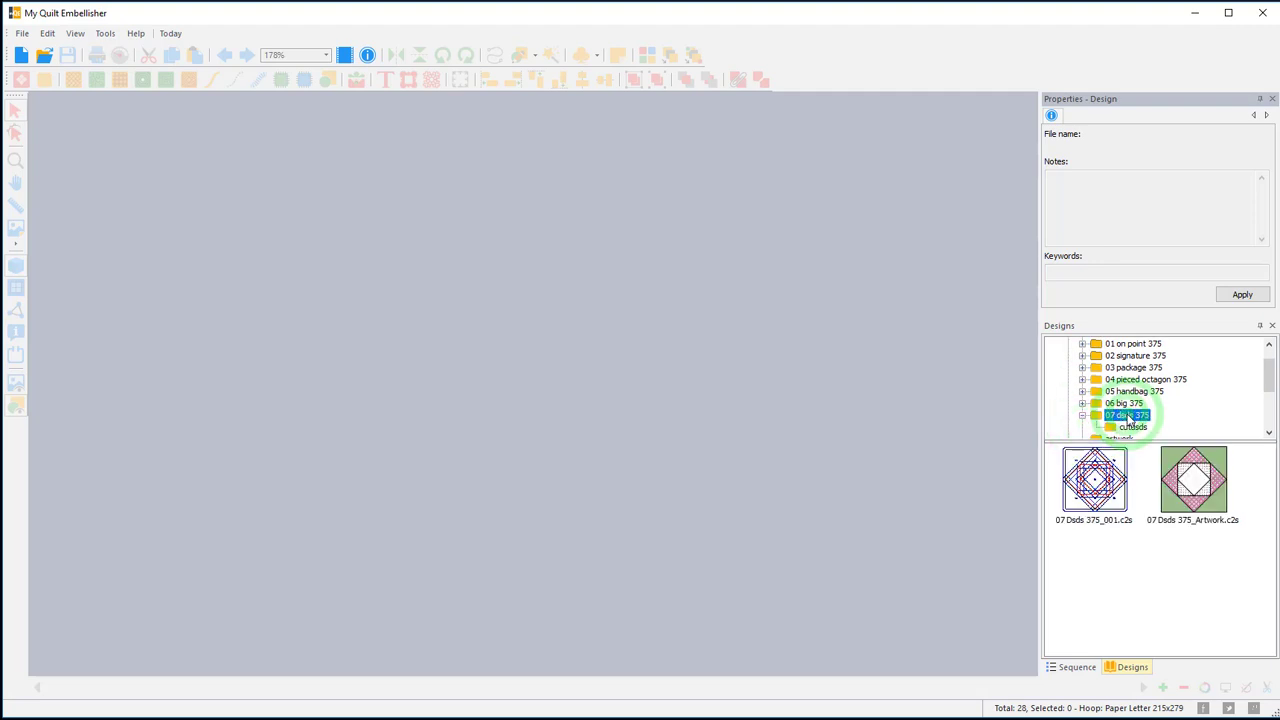
left_click(1221, 500)
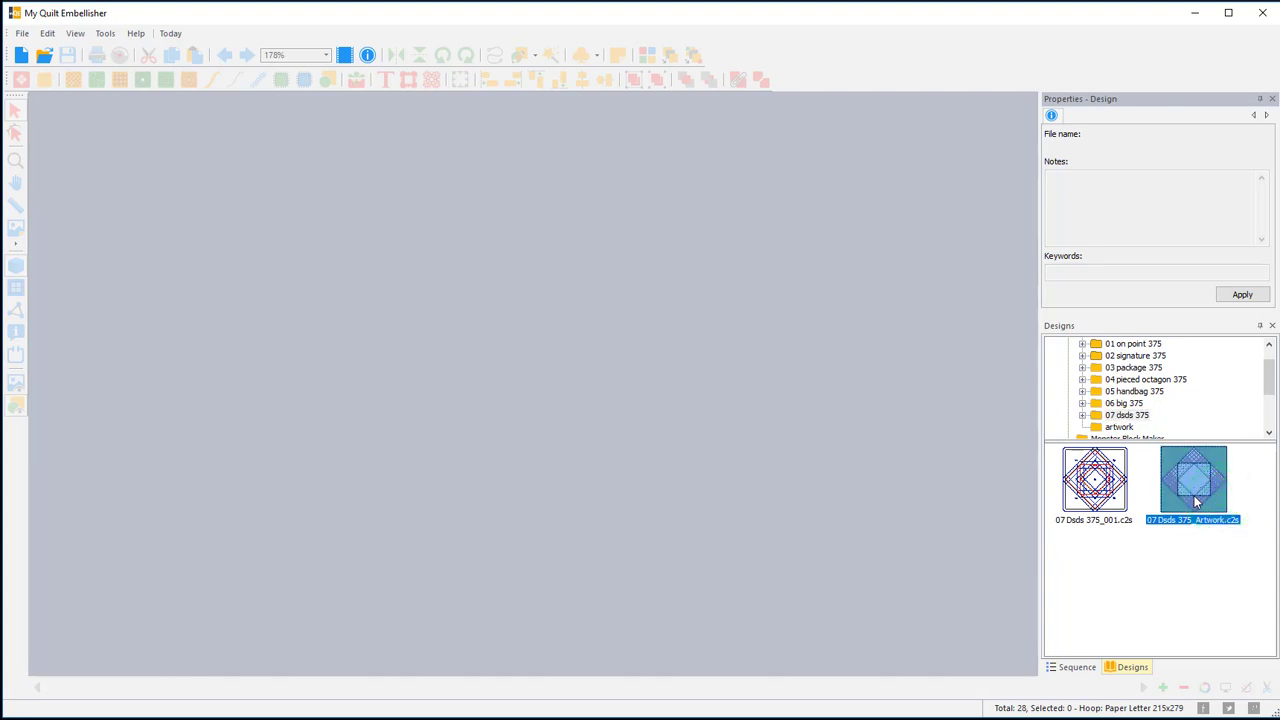
left_click_drag(1197, 503, 496, 384)
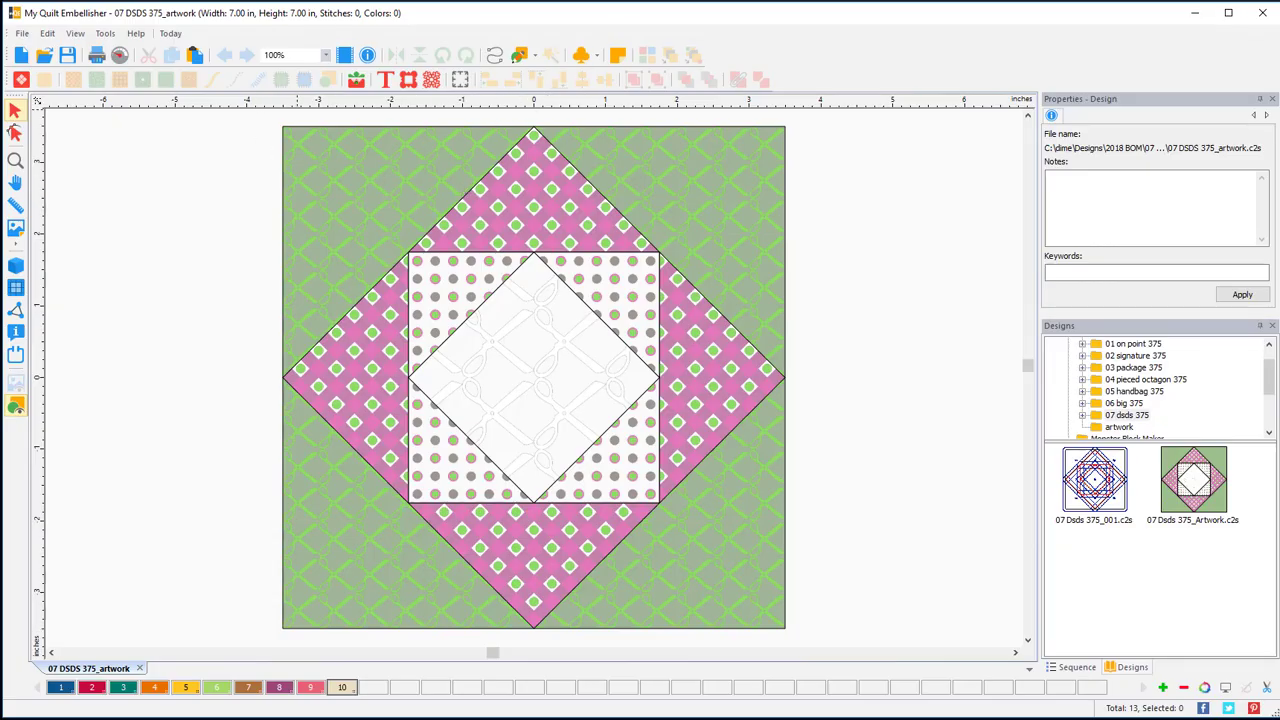
Insert the triangular Embellishments 16_Tri design from the Holiday Bells embellishments.
left_click(356, 80)
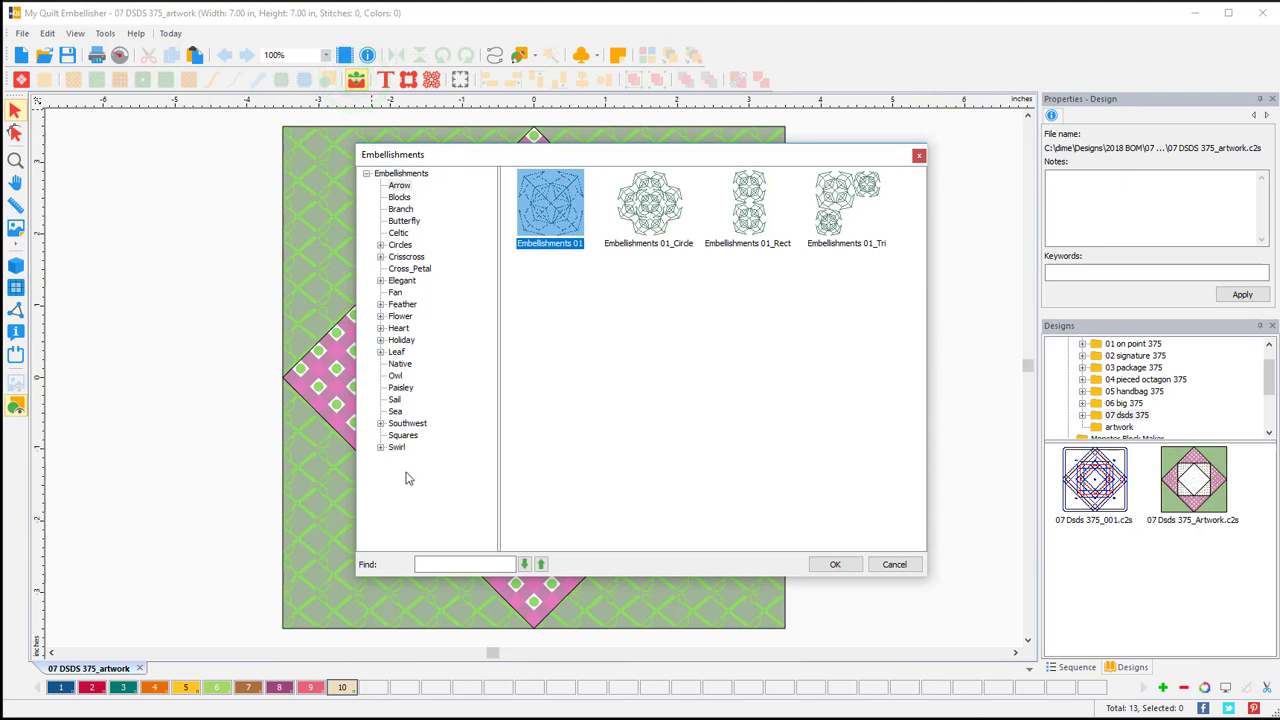
left_click(380, 340)
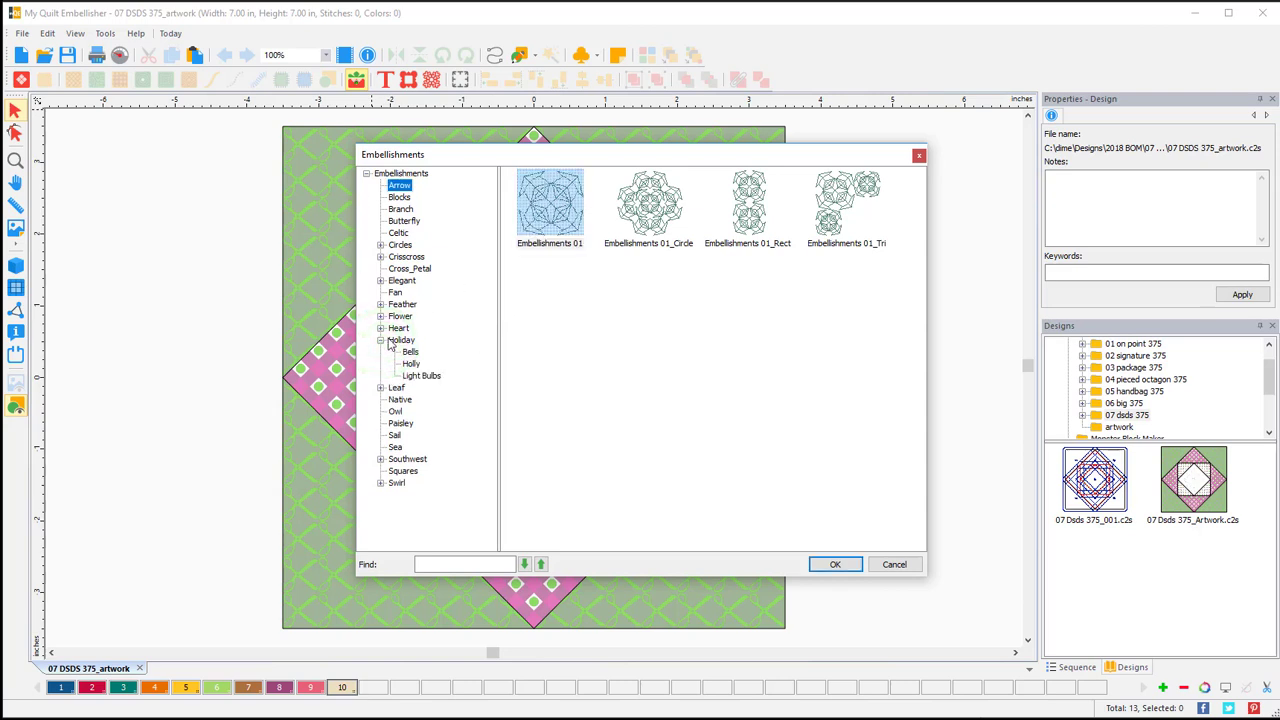
left_click(410, 352)
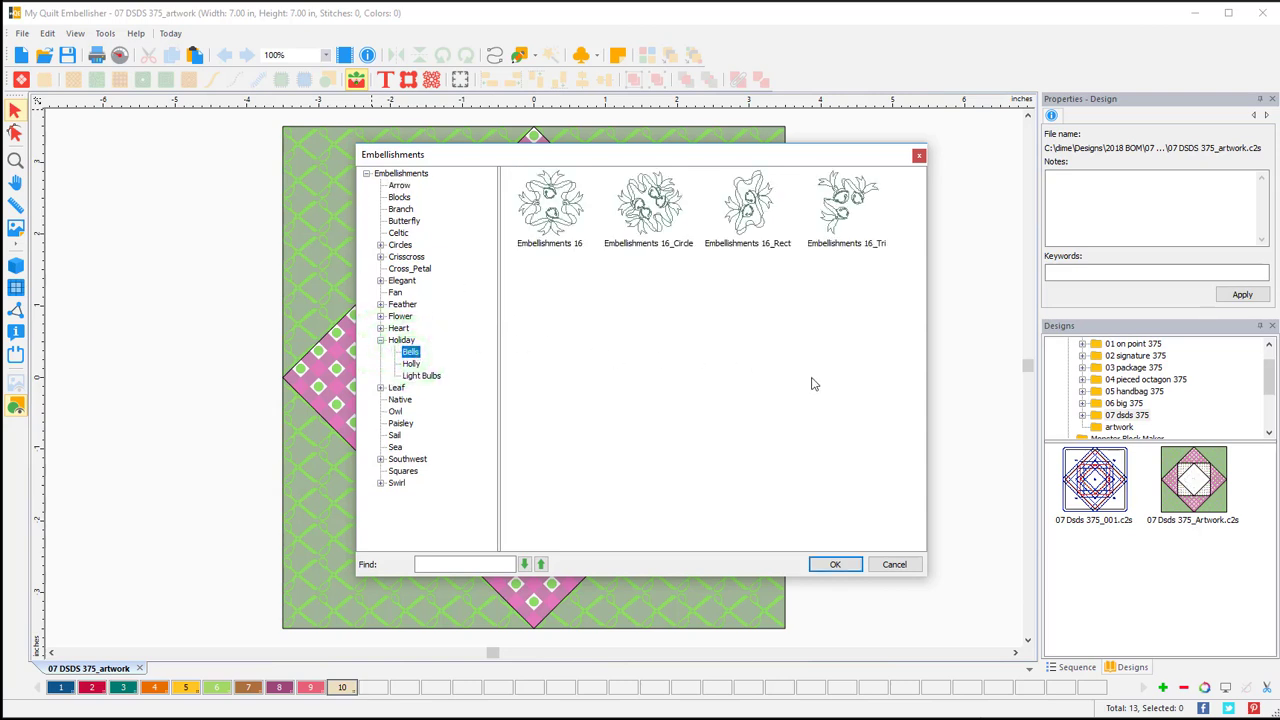
left_click(826, 218)
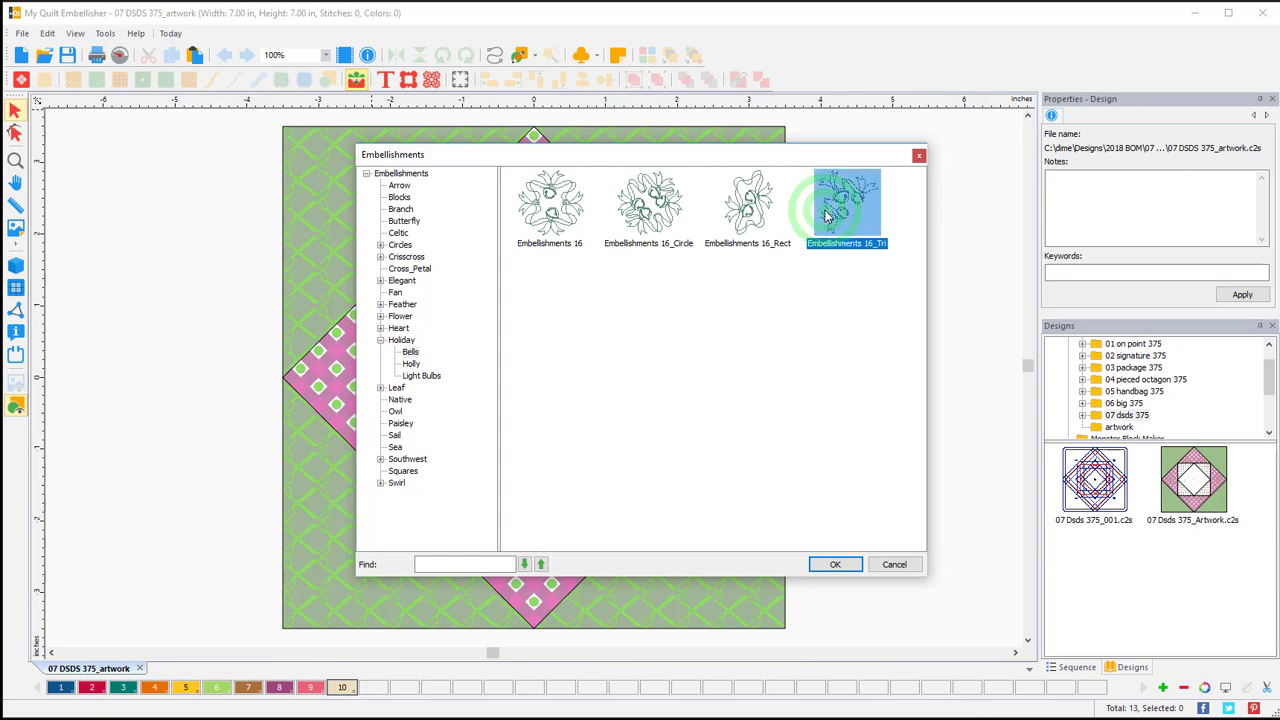
left_click(835, 564)
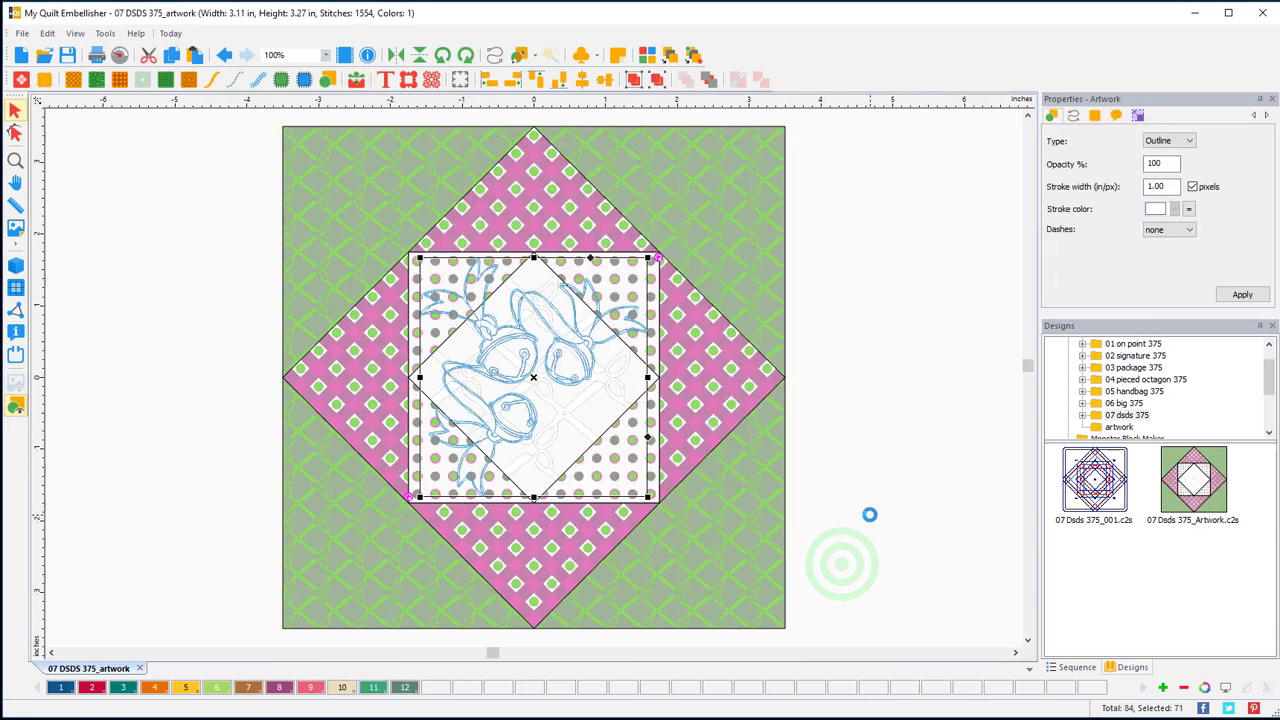
Place the bell embellishment in the block's upper-left green triangle and scale it to about 2.33 by 2.47 in.
left_click_drag(553, 373, 393, 202)
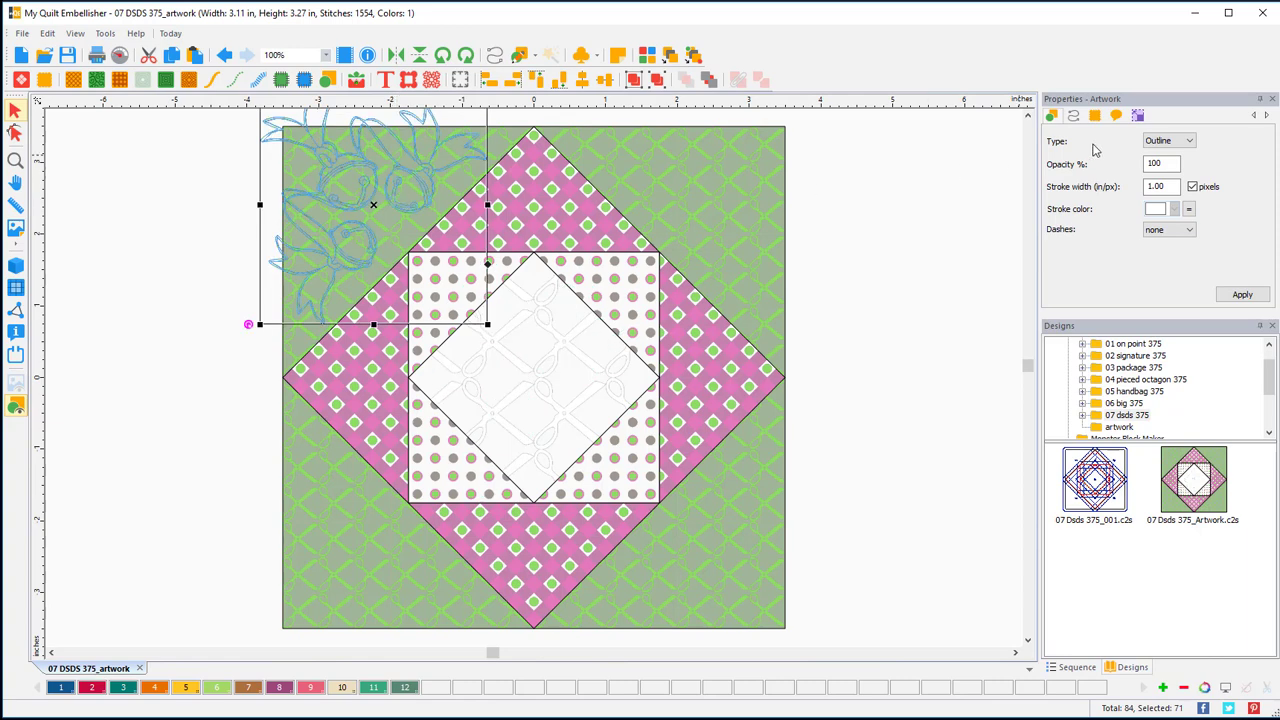
left_click(1028, 117)
left_click(1028, 117)
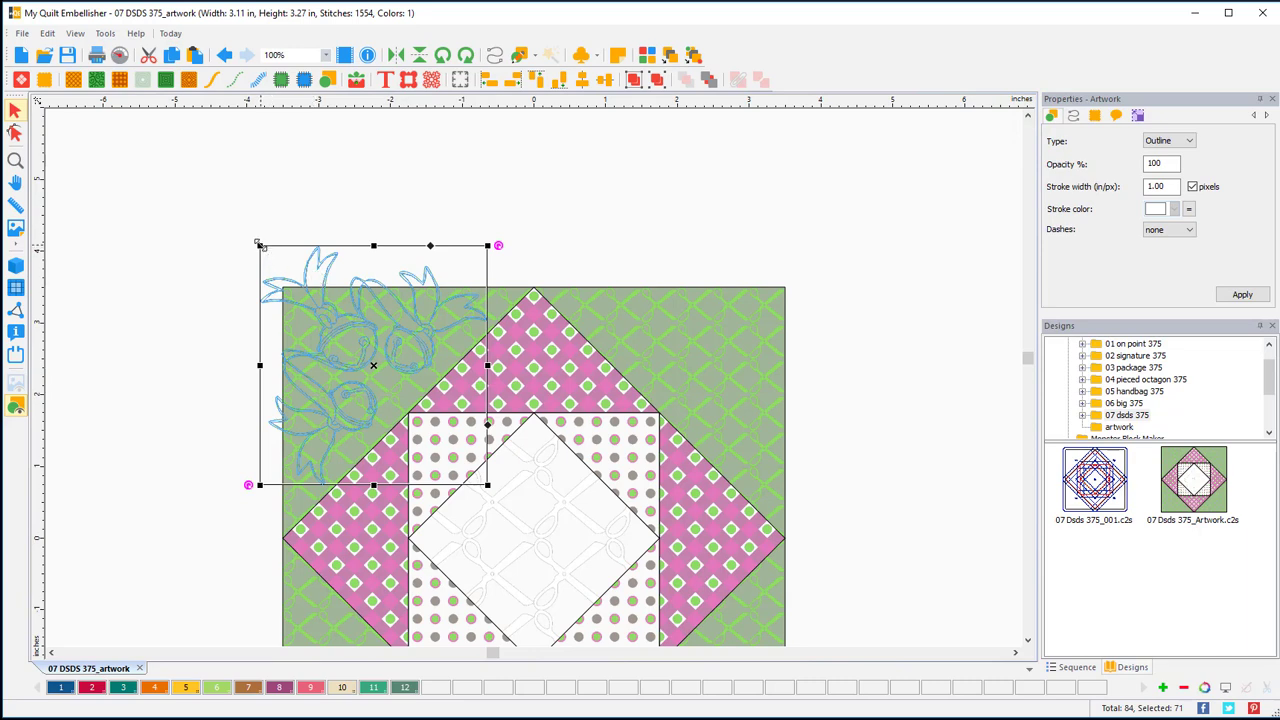
left_click_drag(258, 244, 305, 294)
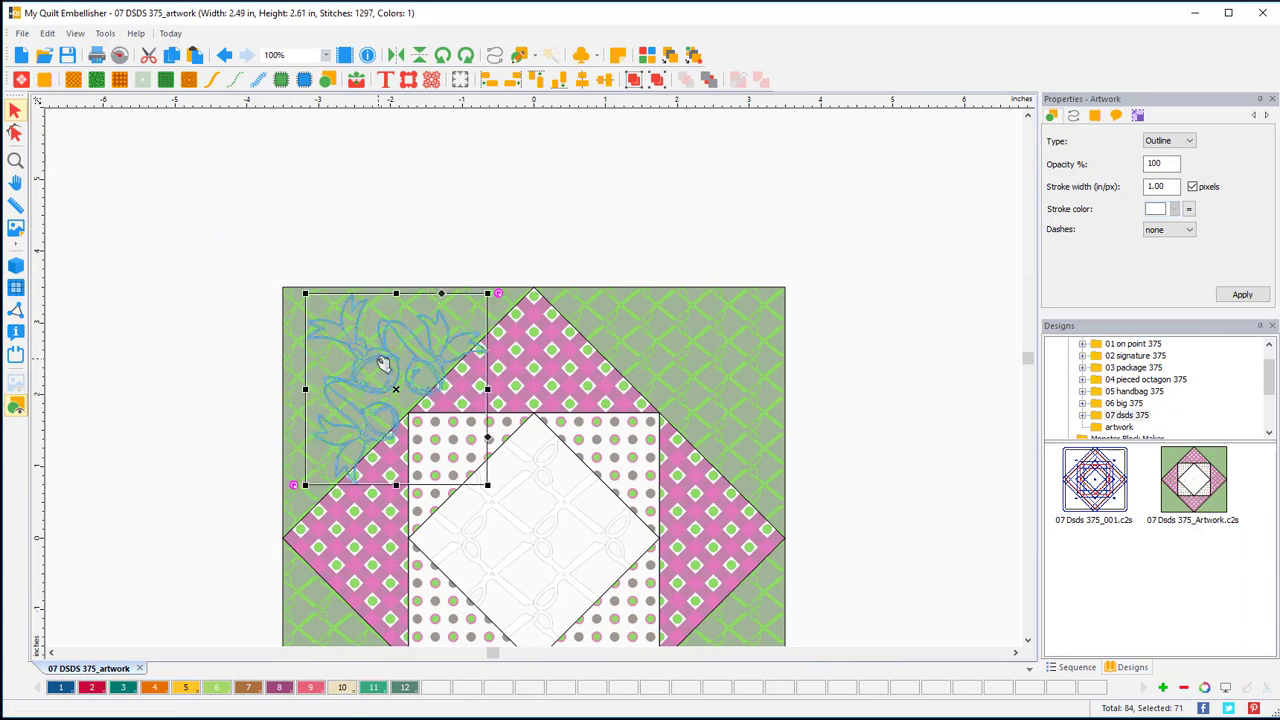
left_click_drag(390, 368, 373, 364)
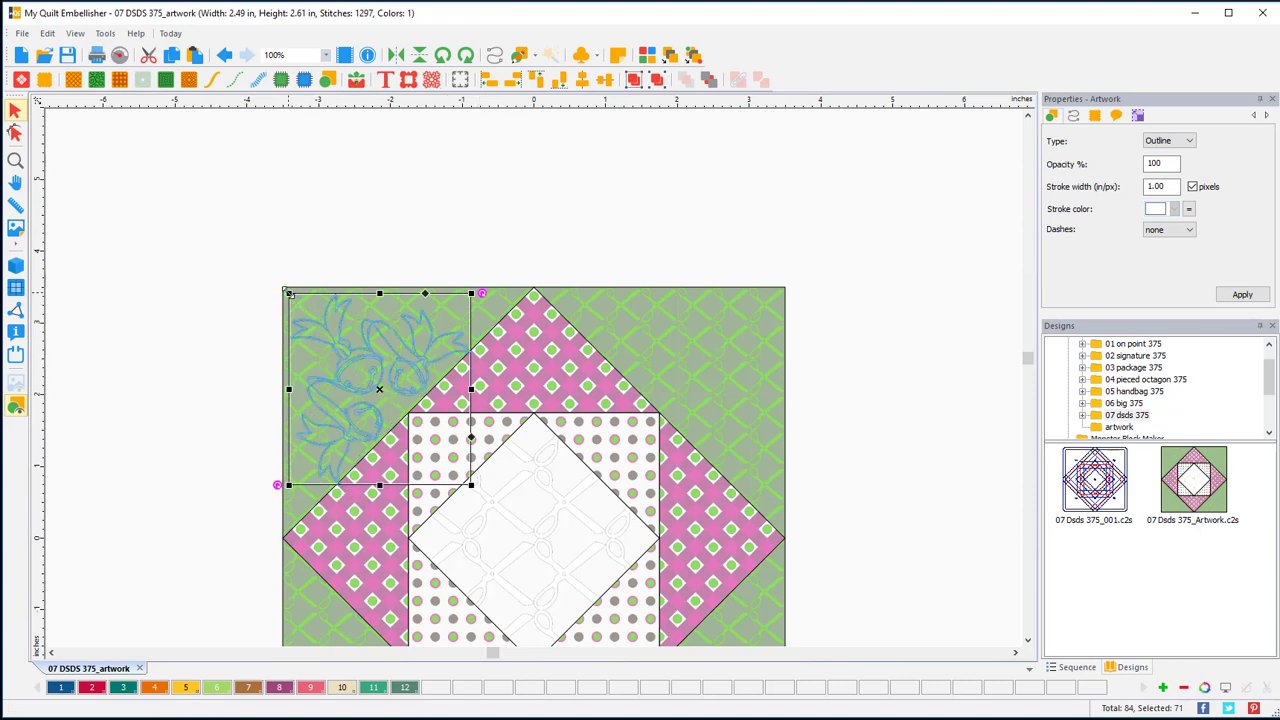
left_click_drag(289, 293, 301, 305)
left_click_drag(413, 381, 407, 376)
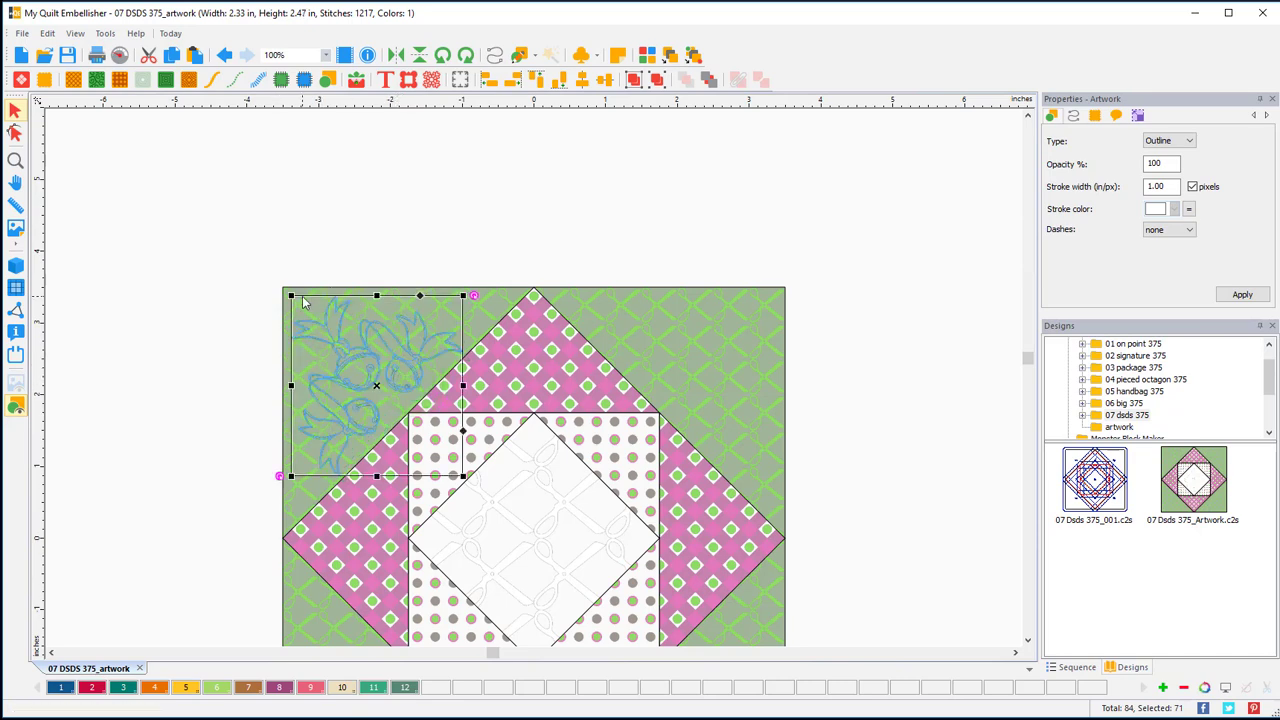
Show the grid and shrink the bell embellishment to about 2.22 by 2.34 in within the green corner triangle.
left_click(15, 287)
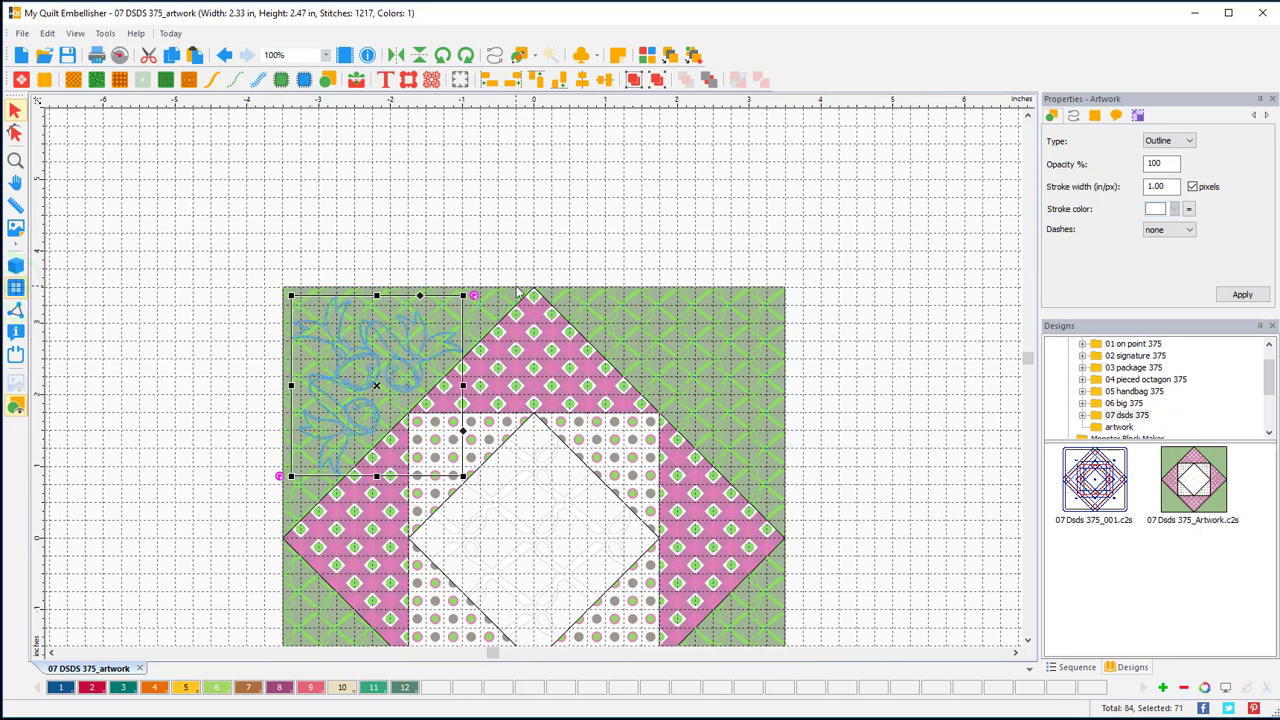
mouse_move(458, 471)
left_mouse_down()
mouse_move(449, 477)
mouse_move(454, 467)
left_mouse_up()
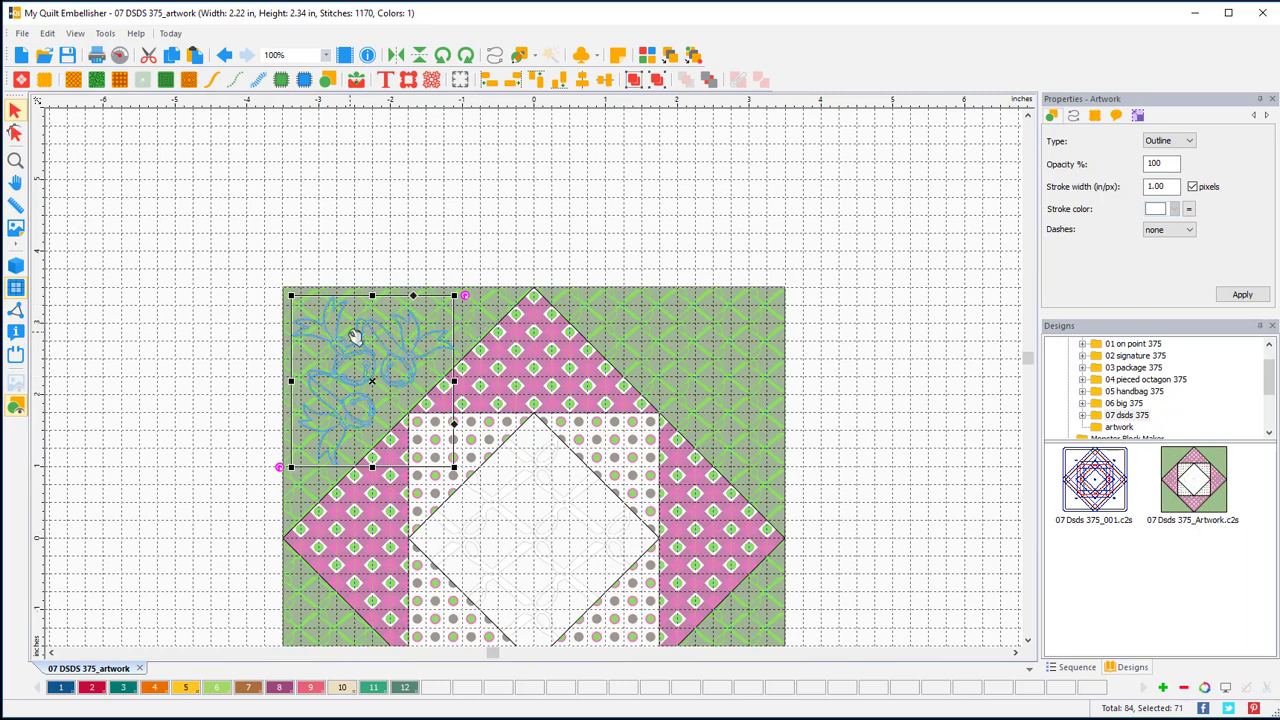
left_click_drag(353, 335, 357, 338)
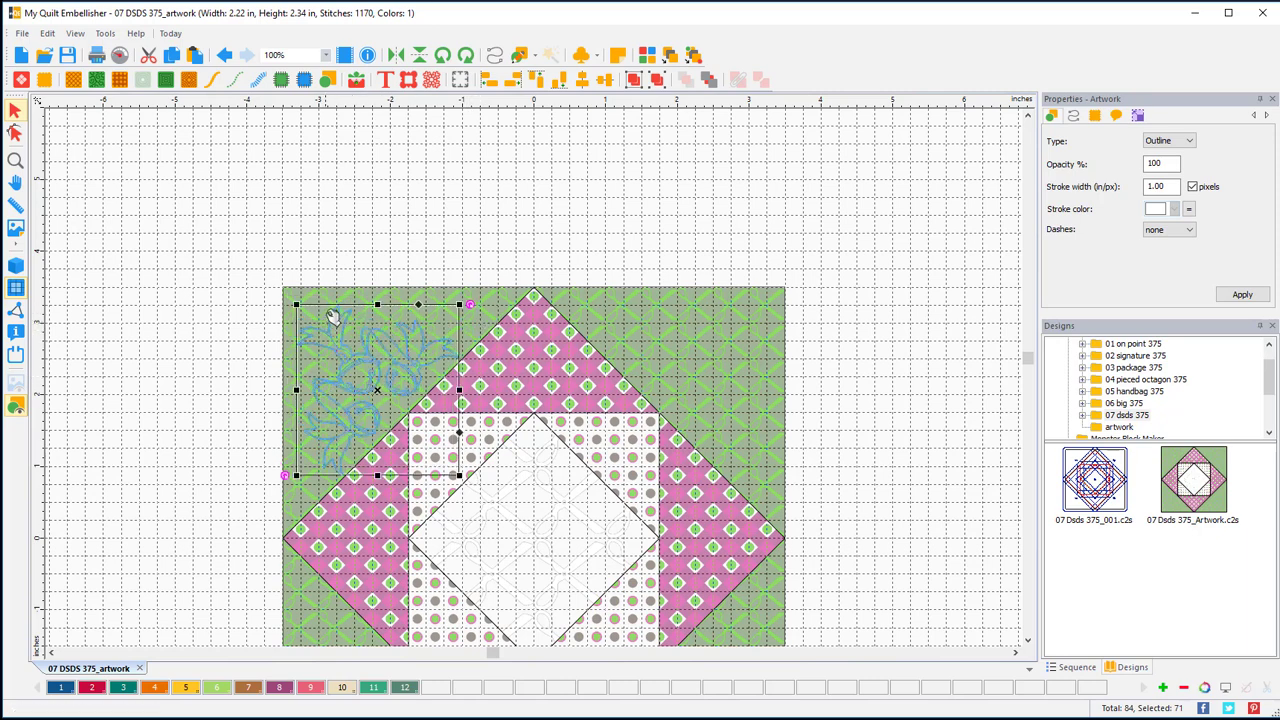
Turn off Snap To Grid and fine-tune the bell embellishment's position inside the upper-left green triangle.
right_click(481, 102)
right_click(481, 102)
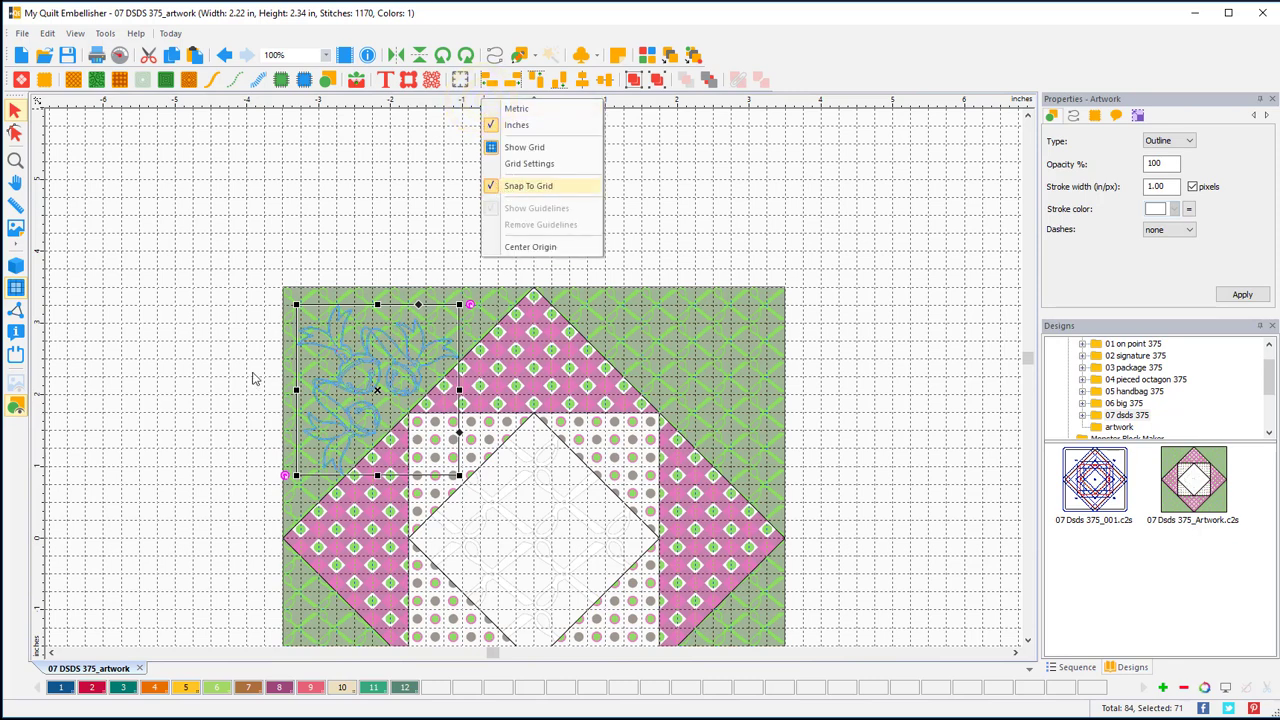
left_click_drag(352, 366, 353, 366)
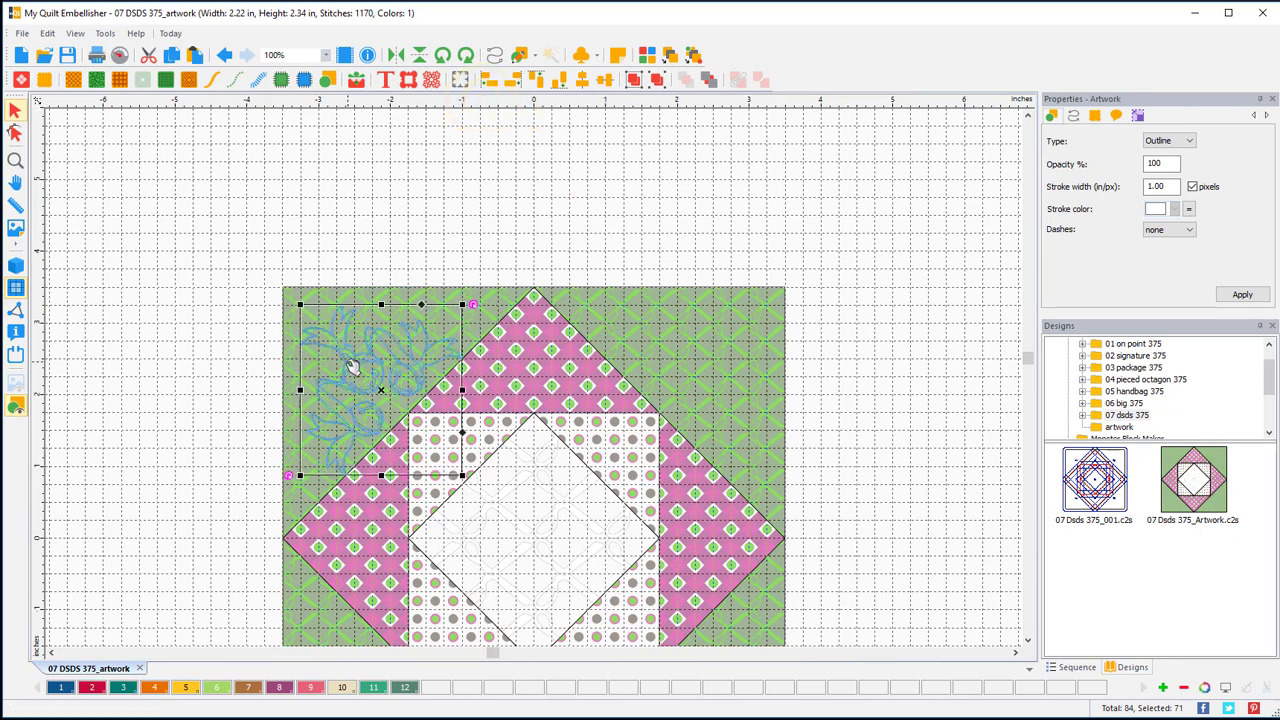
scroll(237, 340, "up", 5)
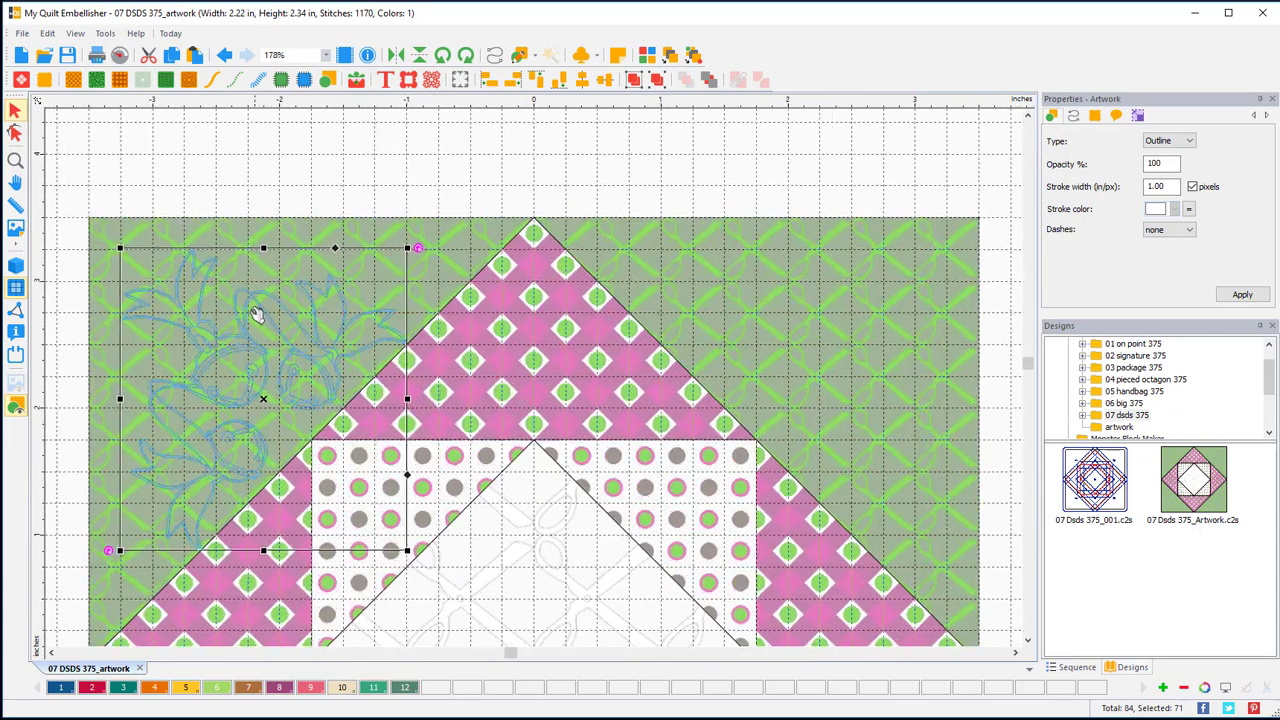
mouse_move(198, 343)
left_mouse_down()
mouse_move(209, 354)
mouse_move(199, 341)
left_mouse_up()
left_click_drag(234, 336, 237, 341)
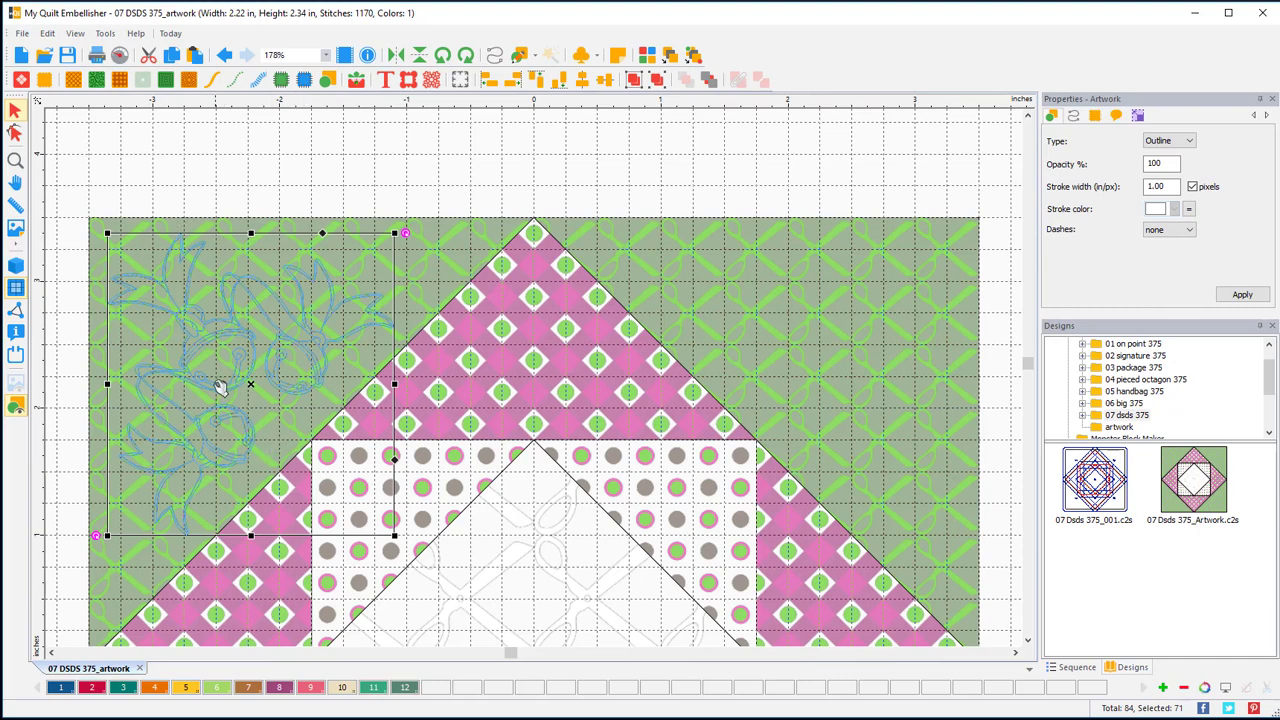
scroll(221, 388, "down", 2)
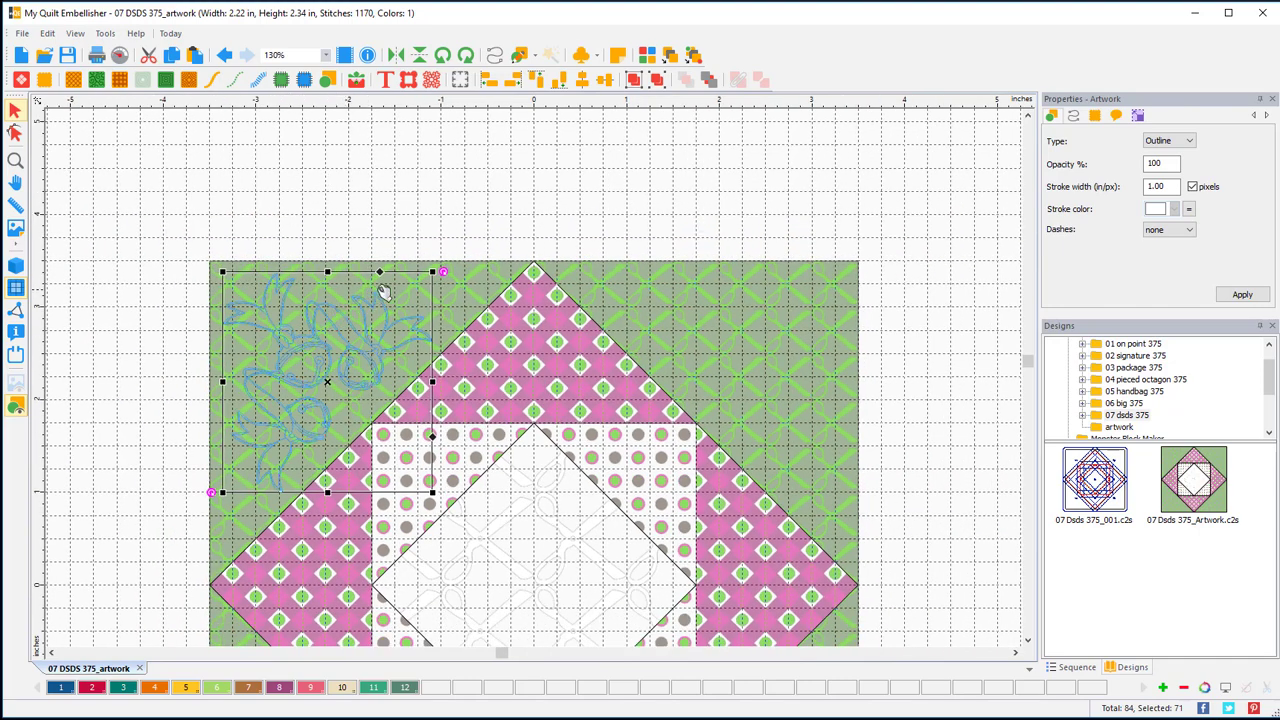
Hide the five fabric artwork items in the sequence, leaving the Color 11 outline and the bell stitch group visible.
left_click(1074, 667)
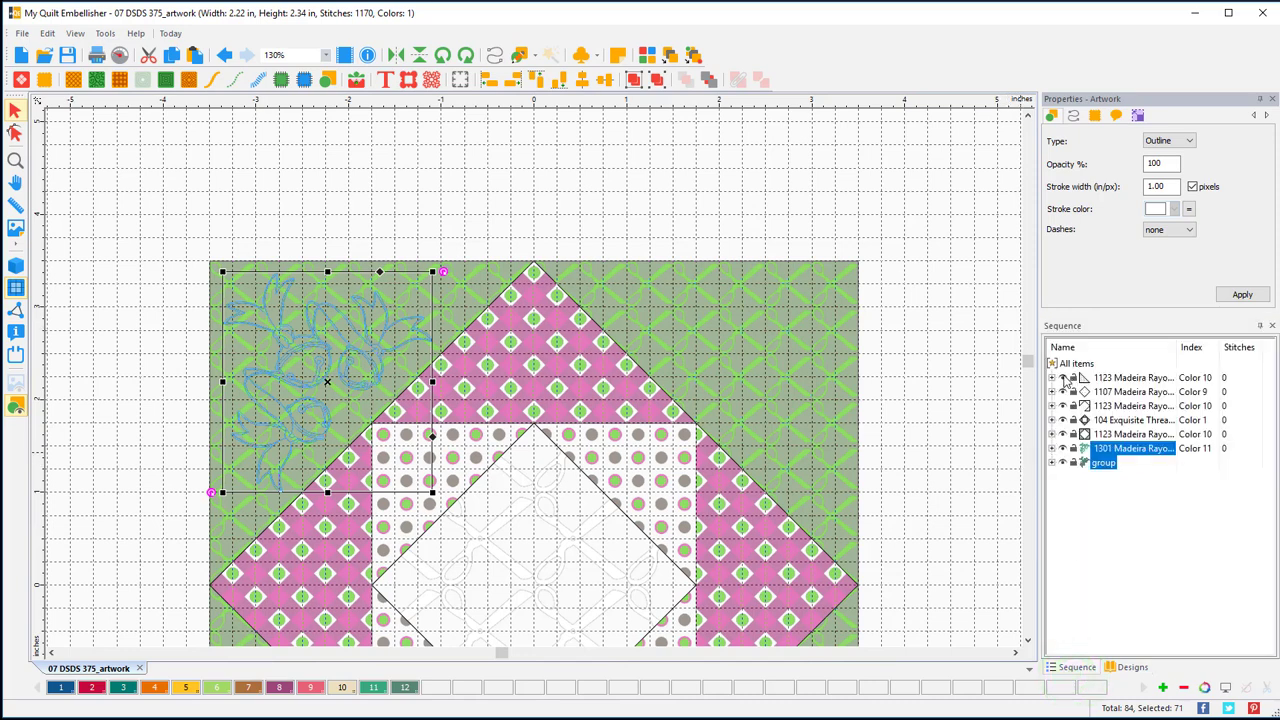
left_click(1064, 378)
left_click(1064, 392)
left_click(1064, 406)
left_click(1065, 420)
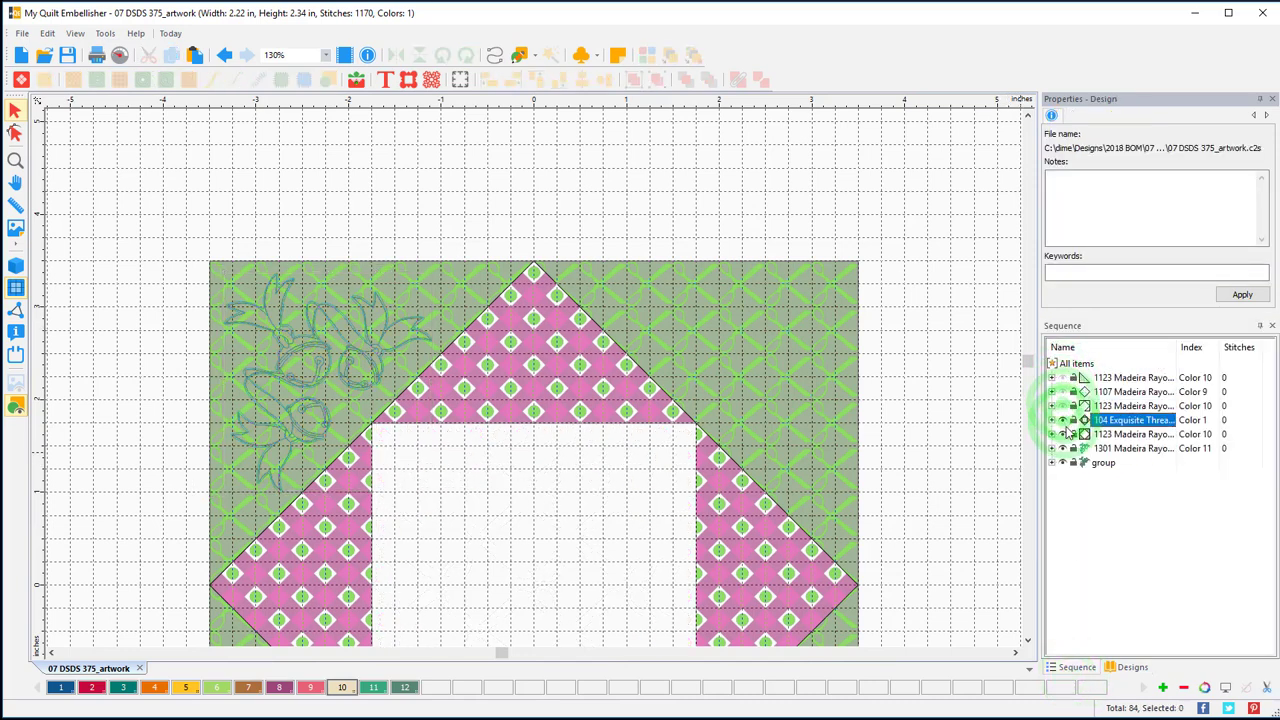
left_click(1066, 434)
left_click(1066, 448)
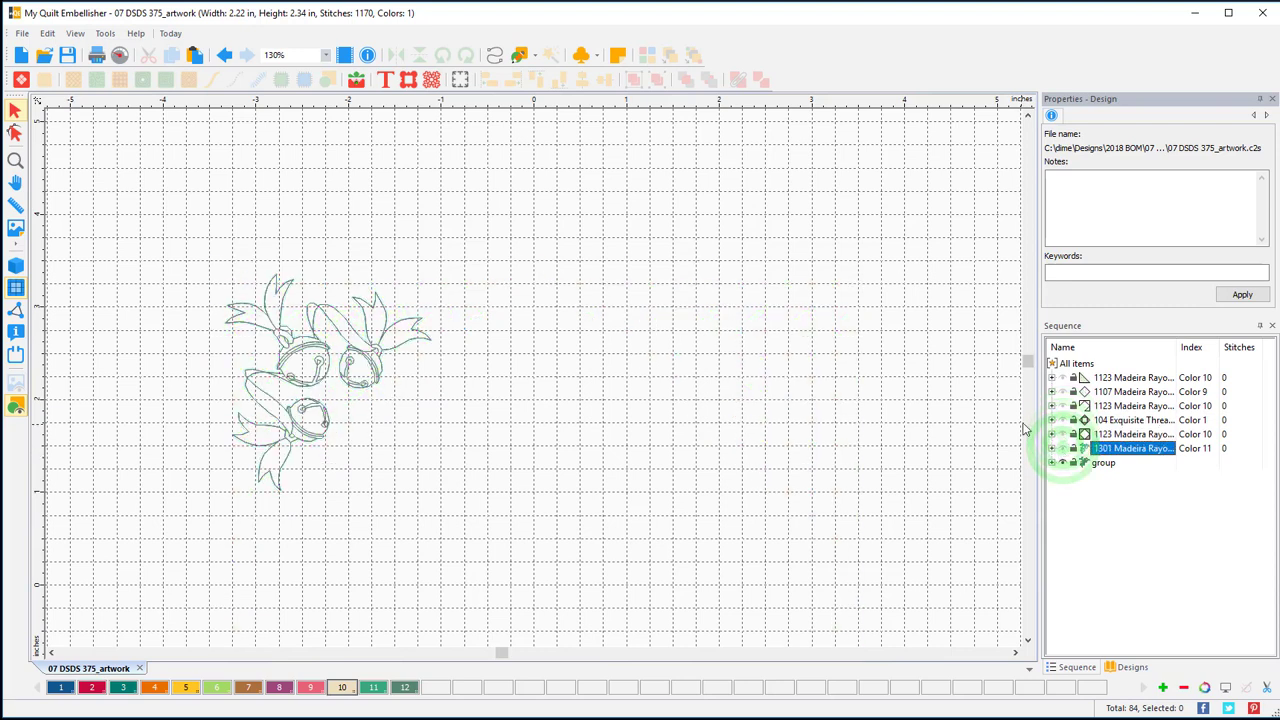
left_click(1061, 452)
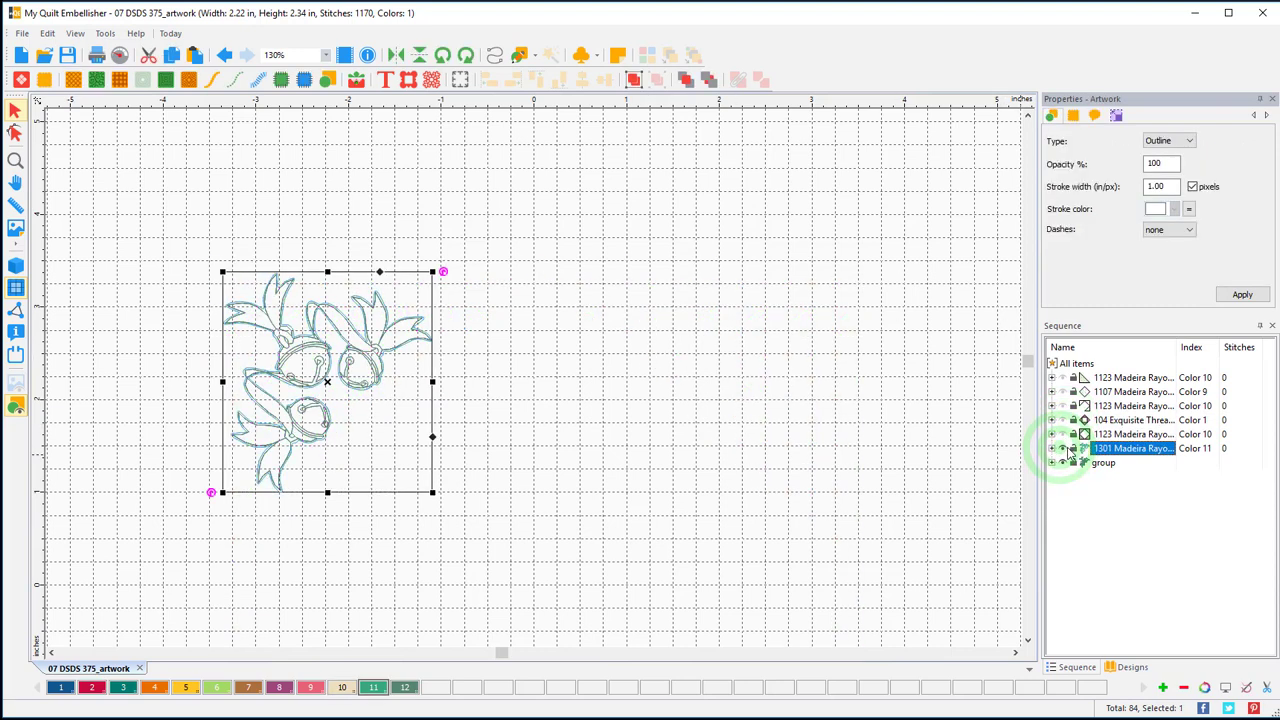
Delete the Color 11 outline artwork surrounding the bells, keeping the stitch group.
left_click(513, 375)
scroll(513, 375, "up", 3)
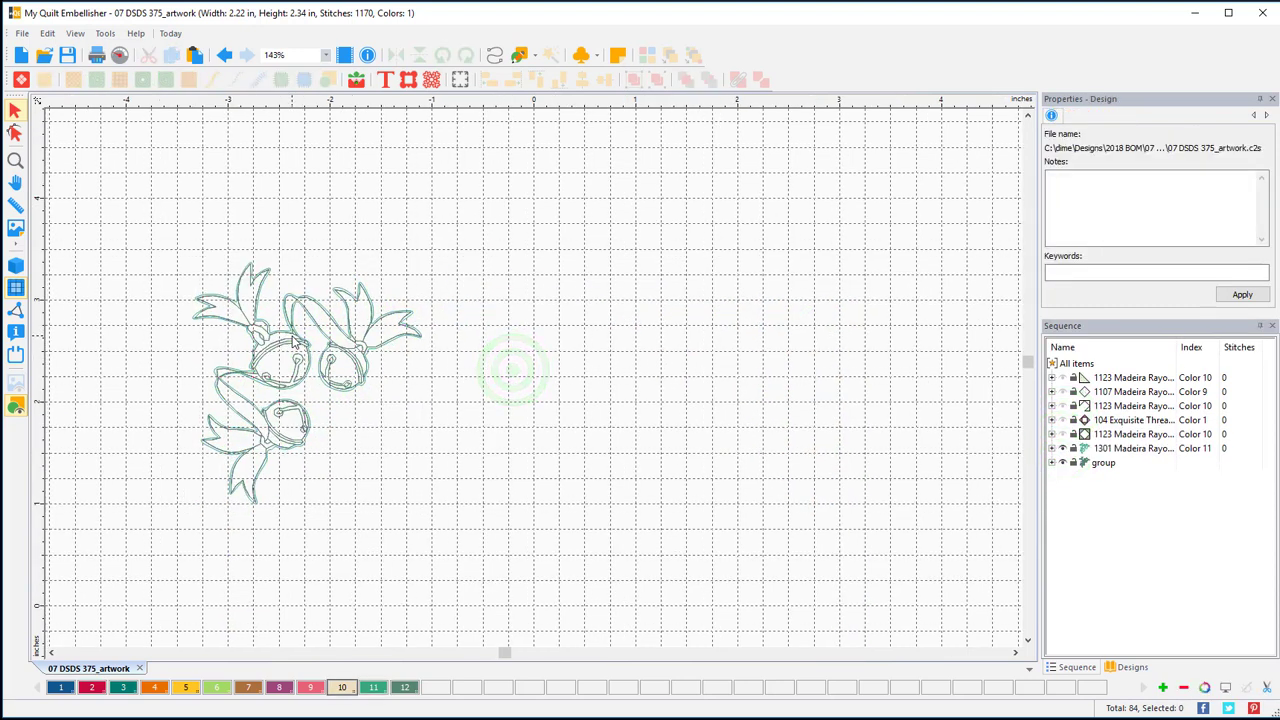
left_click(50, 652)
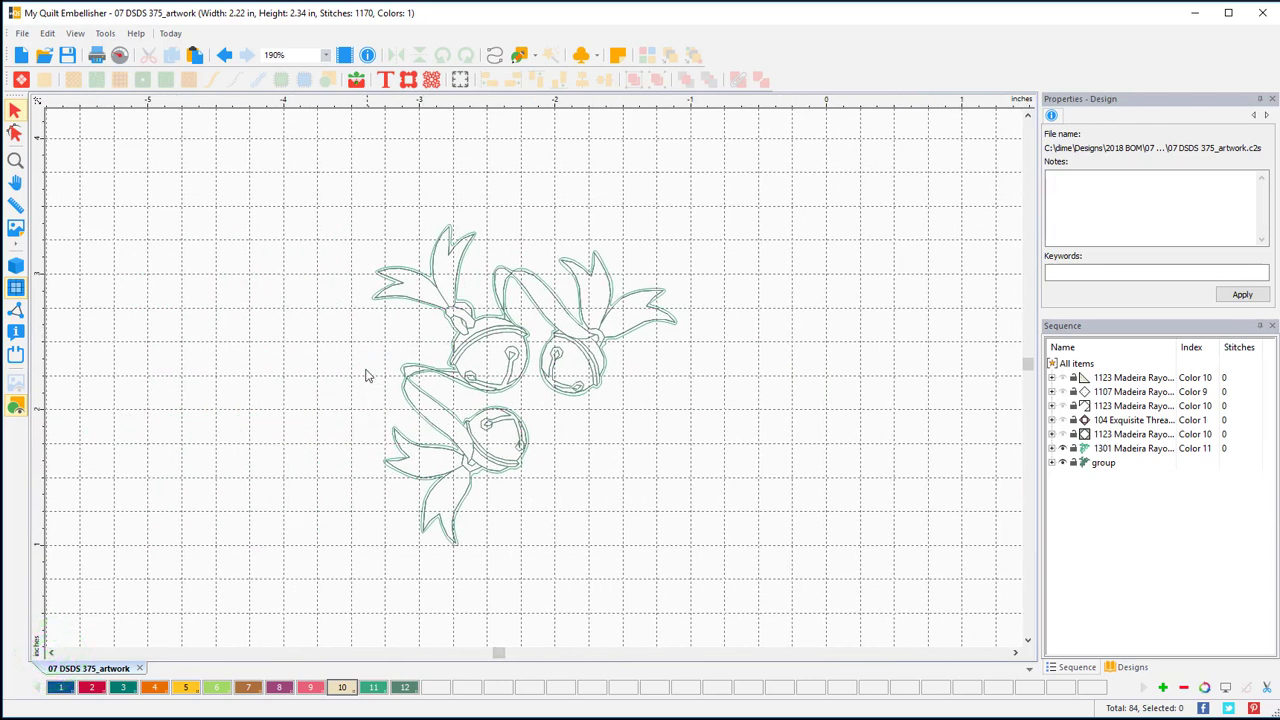
left_click(1122, 450)
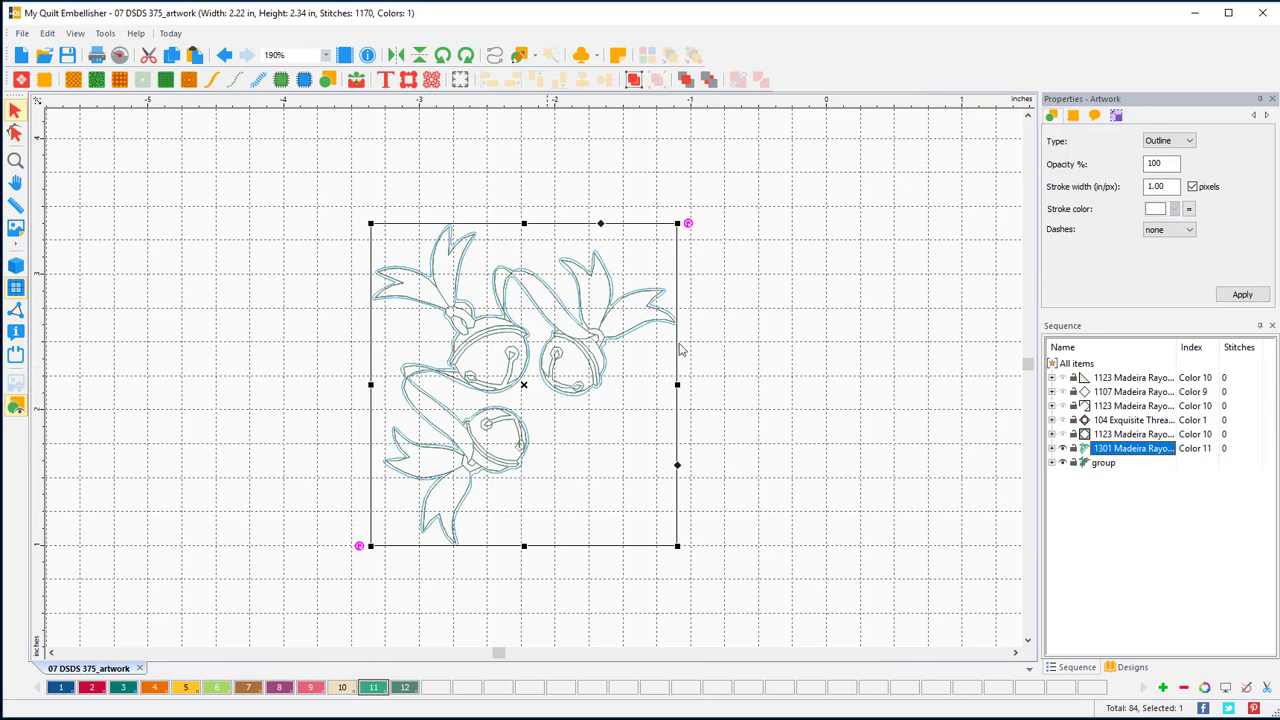
key("Delete")
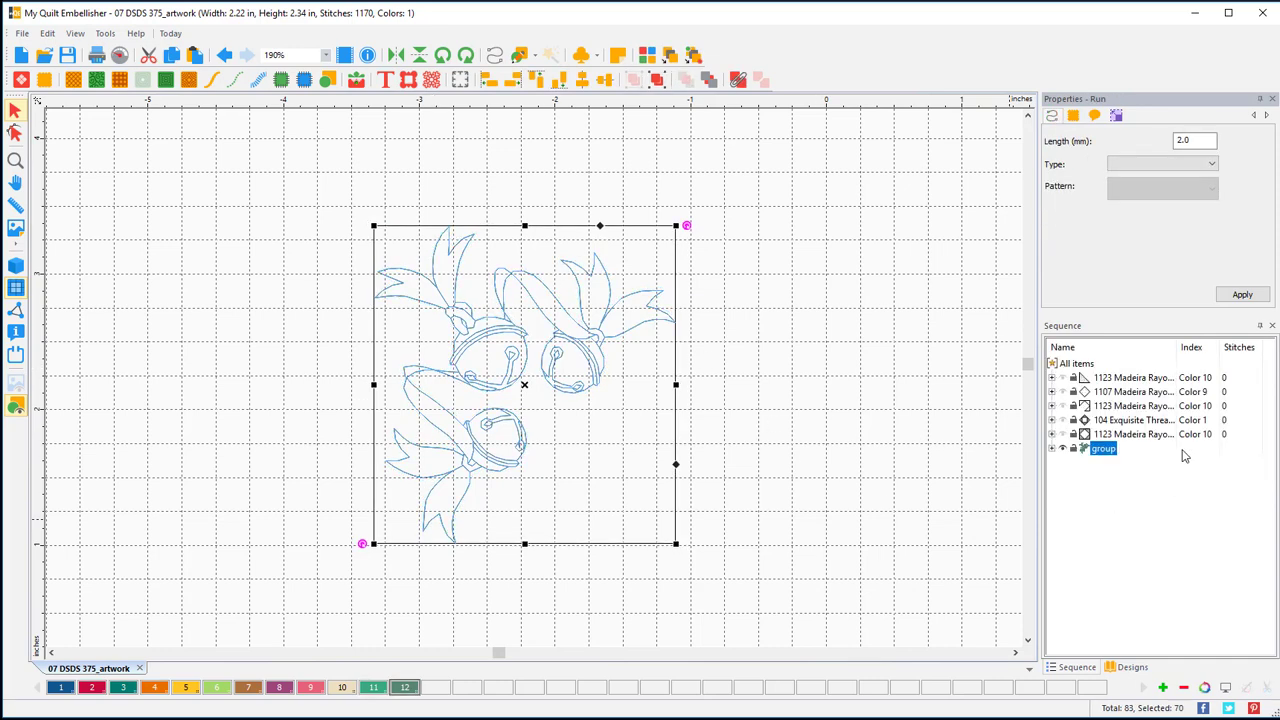
left_click(779, 395)
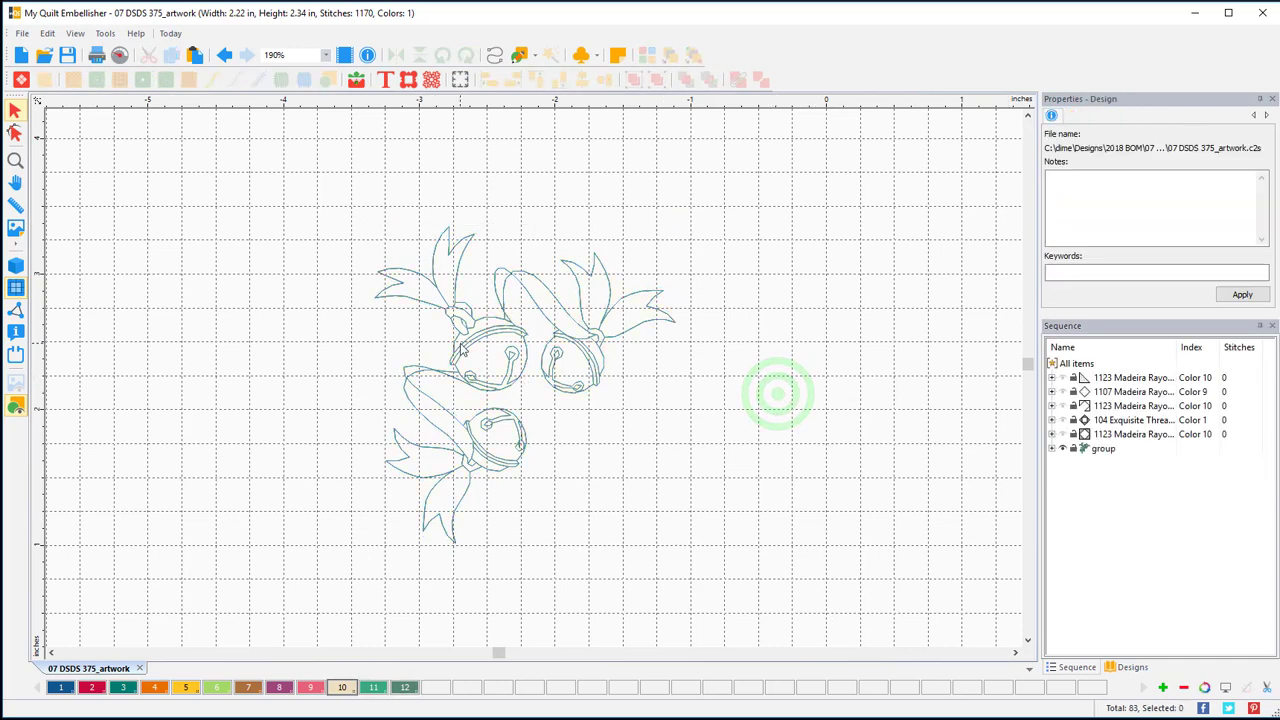
Turn on the 3D stitch view for the bells and unhide all five fabric artwork items in the sequence.
left_click(16, 265)
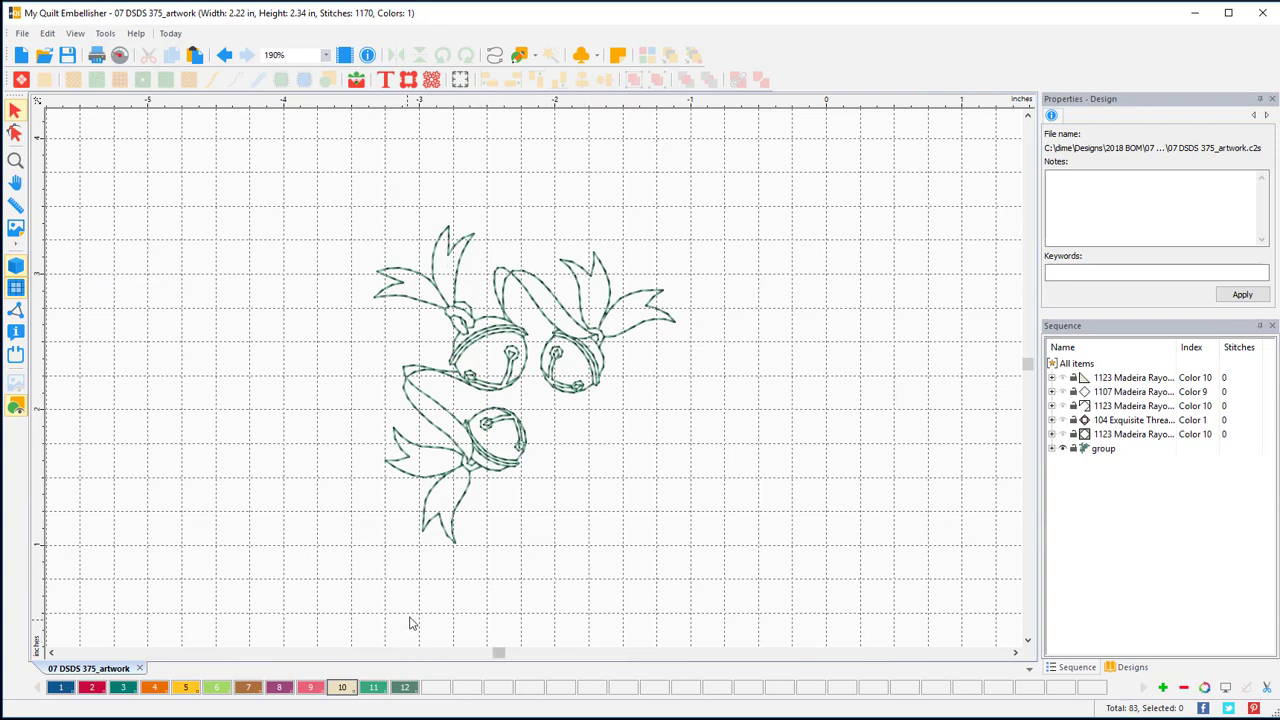
left_click_drag(340, 212, 780, 596)
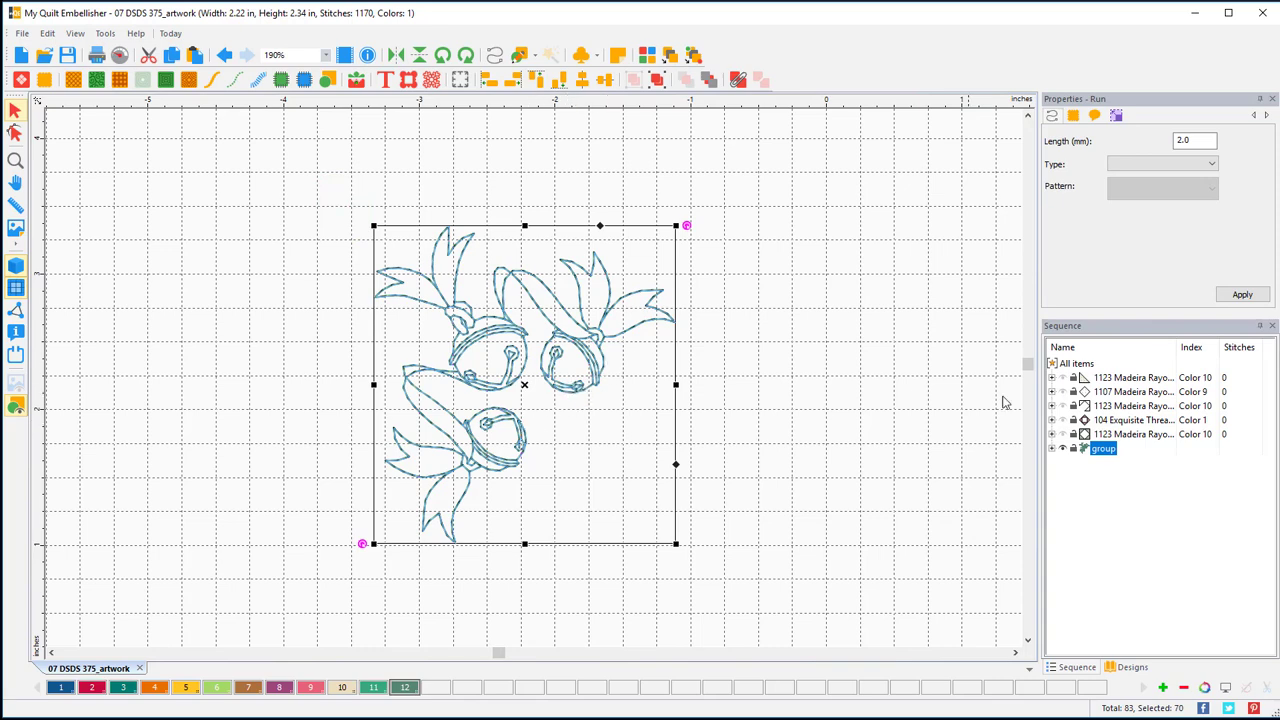
left_click(1064, 434)
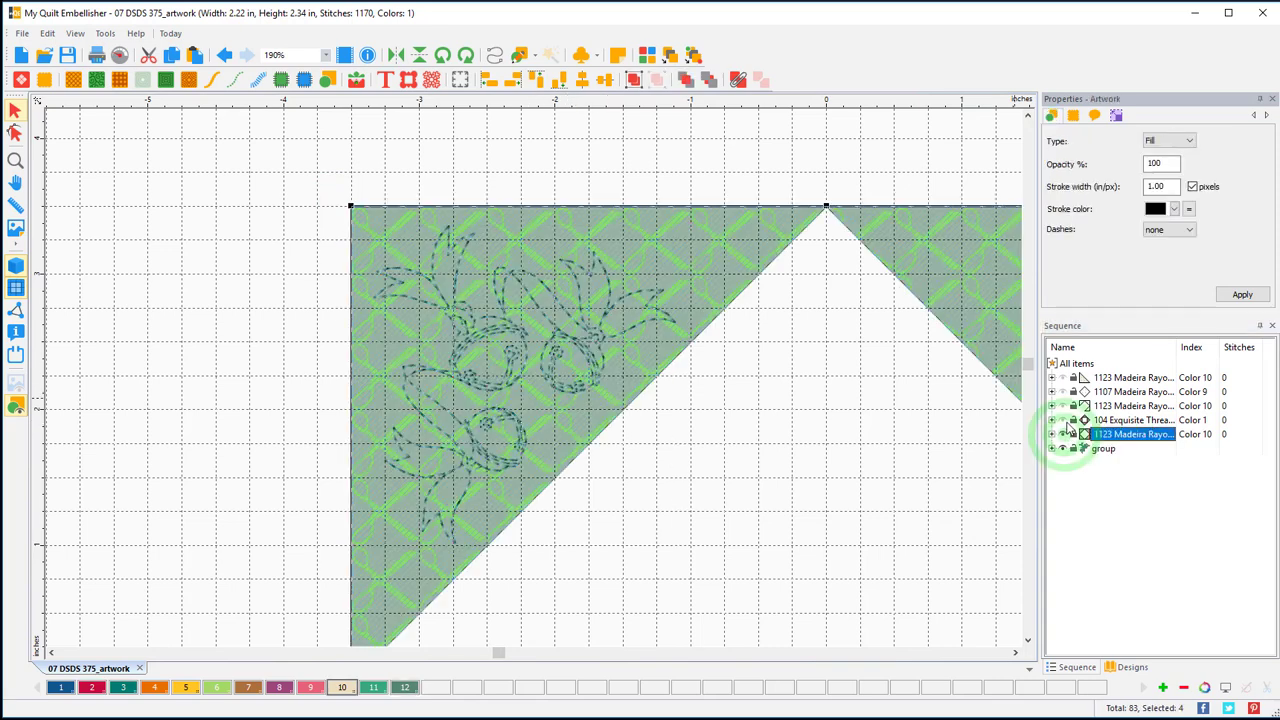
left_click(1064, 420)
left_click(1064, 406)
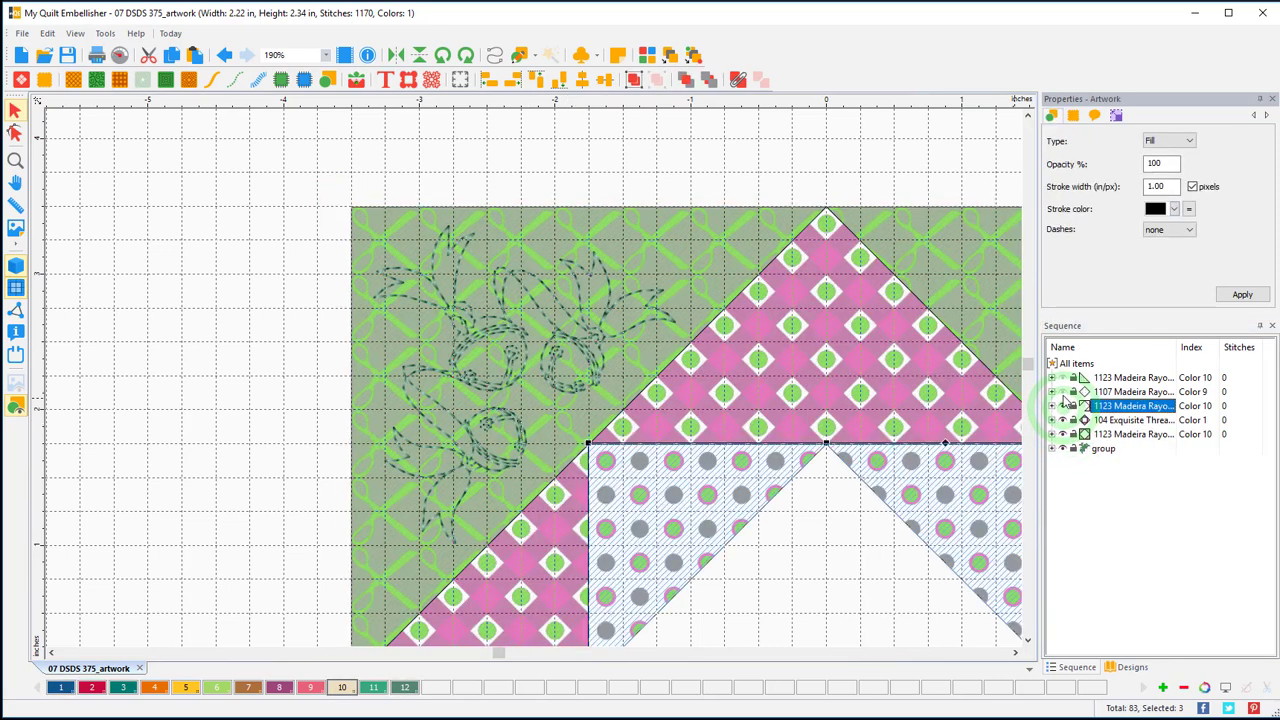
left_click(1064, 392)
left_click(1064, 378)
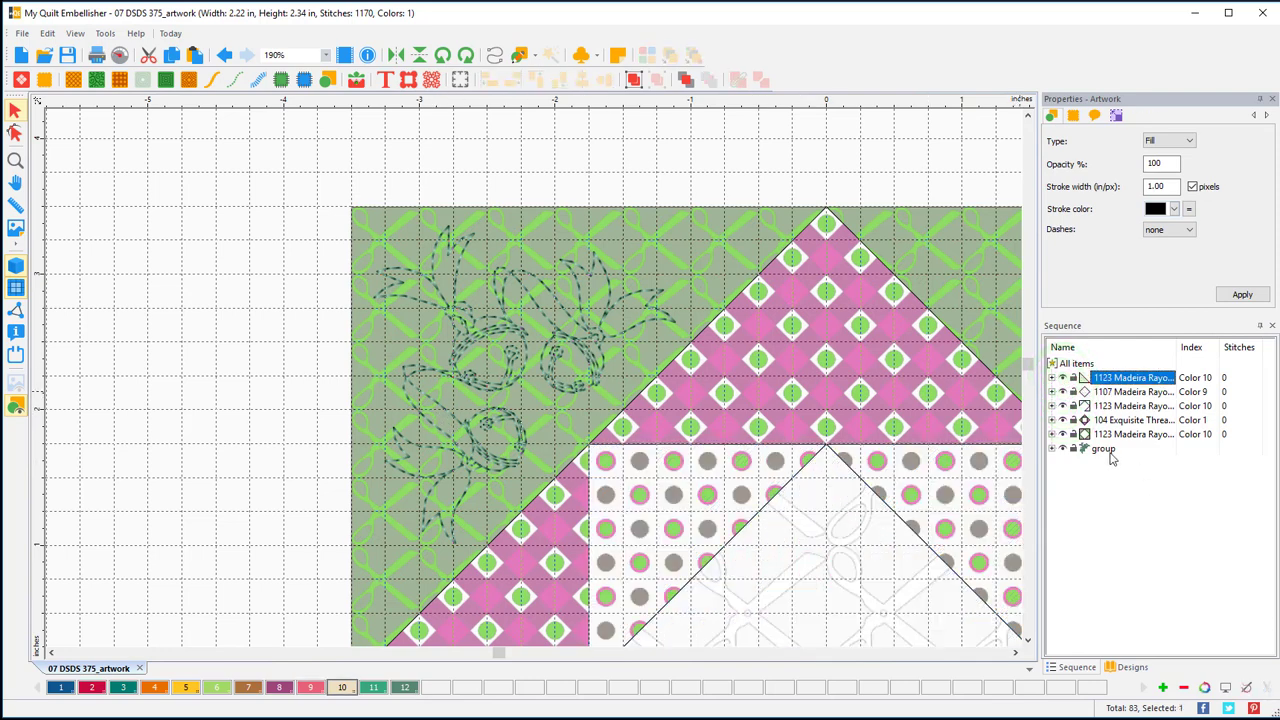
Select the bell stitch group and change thread color 9 to 46 Neon Pink from the Exquisite Thread 40 palette.
left_click(1106, 450)
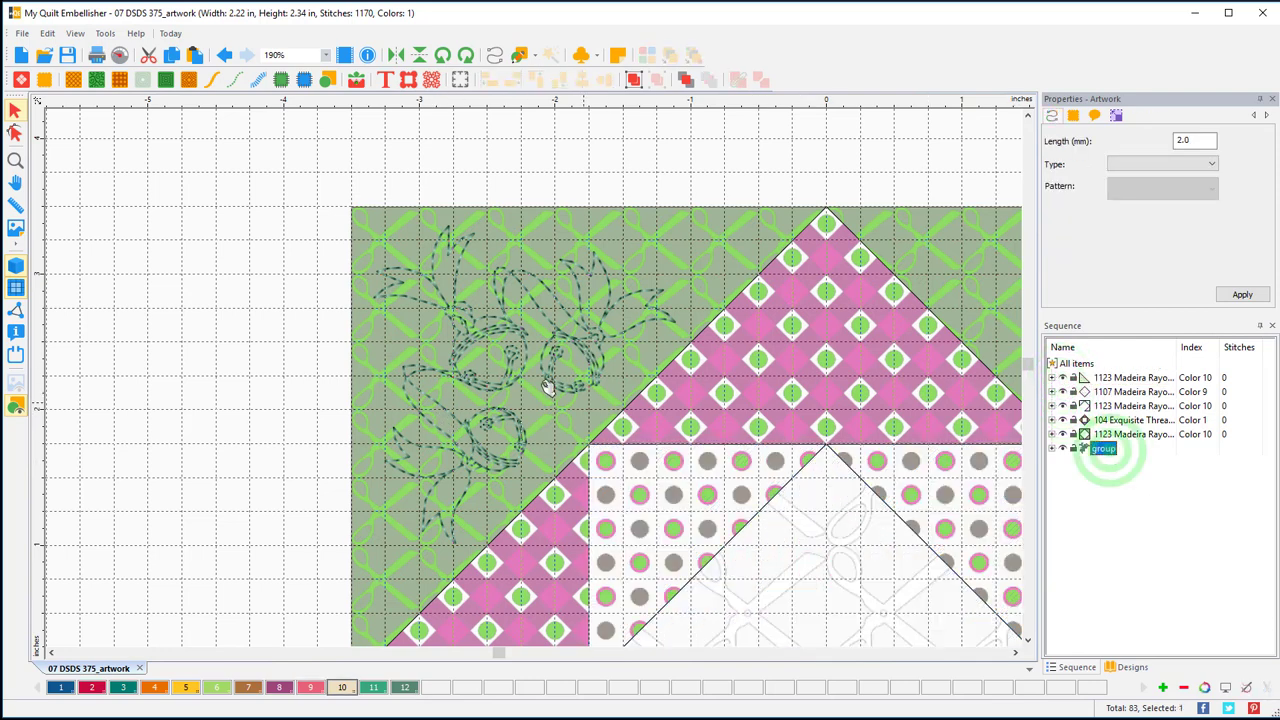
double_click(318, 690)
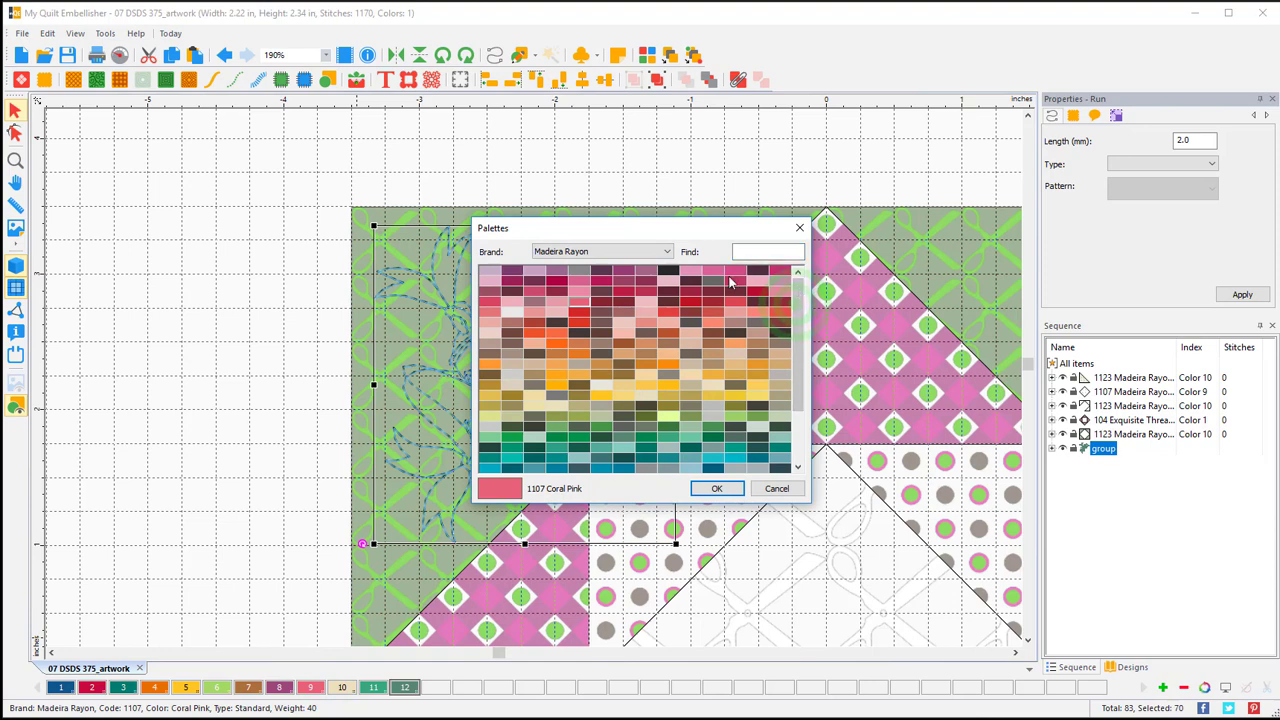
left_click(664, 251)
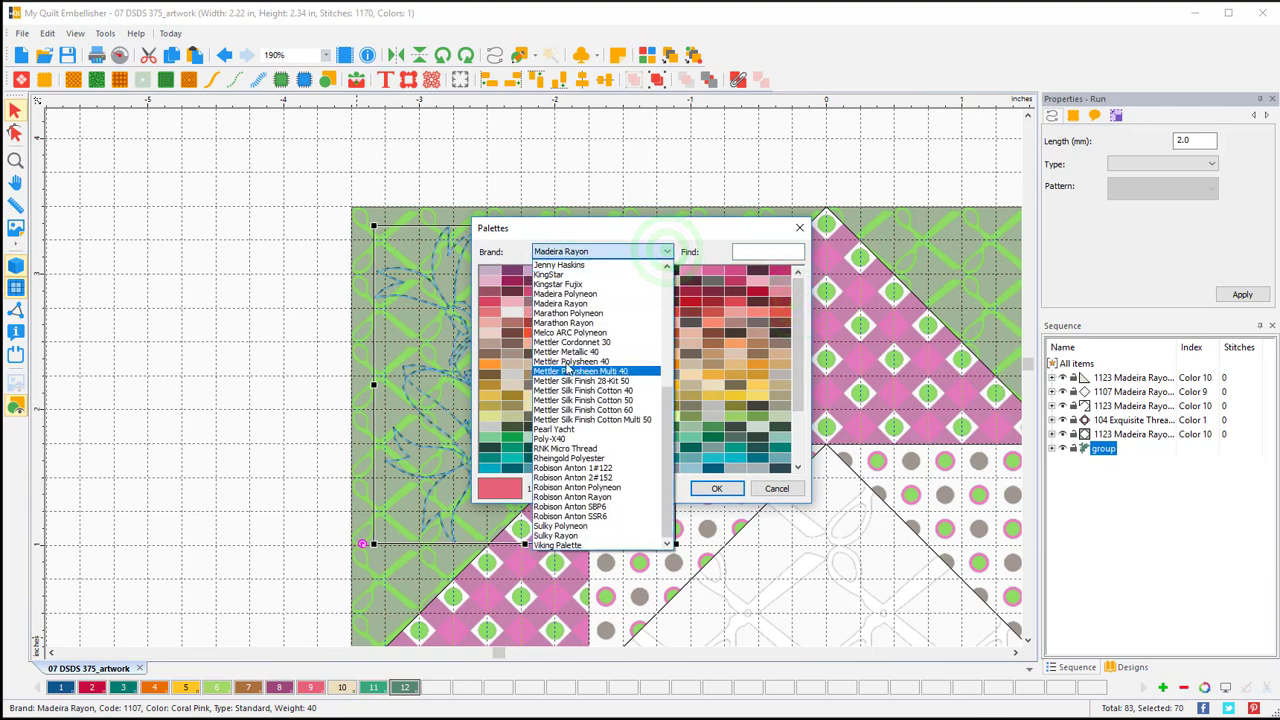
scroll(673, 370, "up", 3)
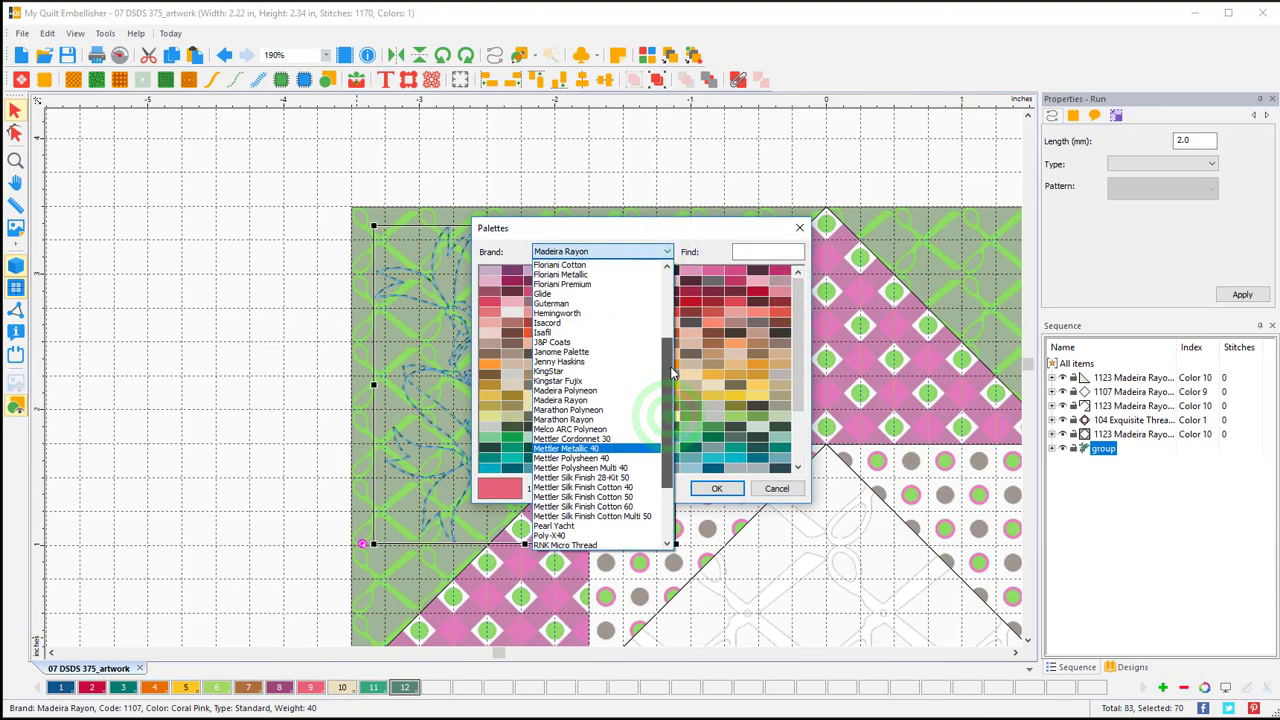
left_click_drag(673, 370, 669, 287)
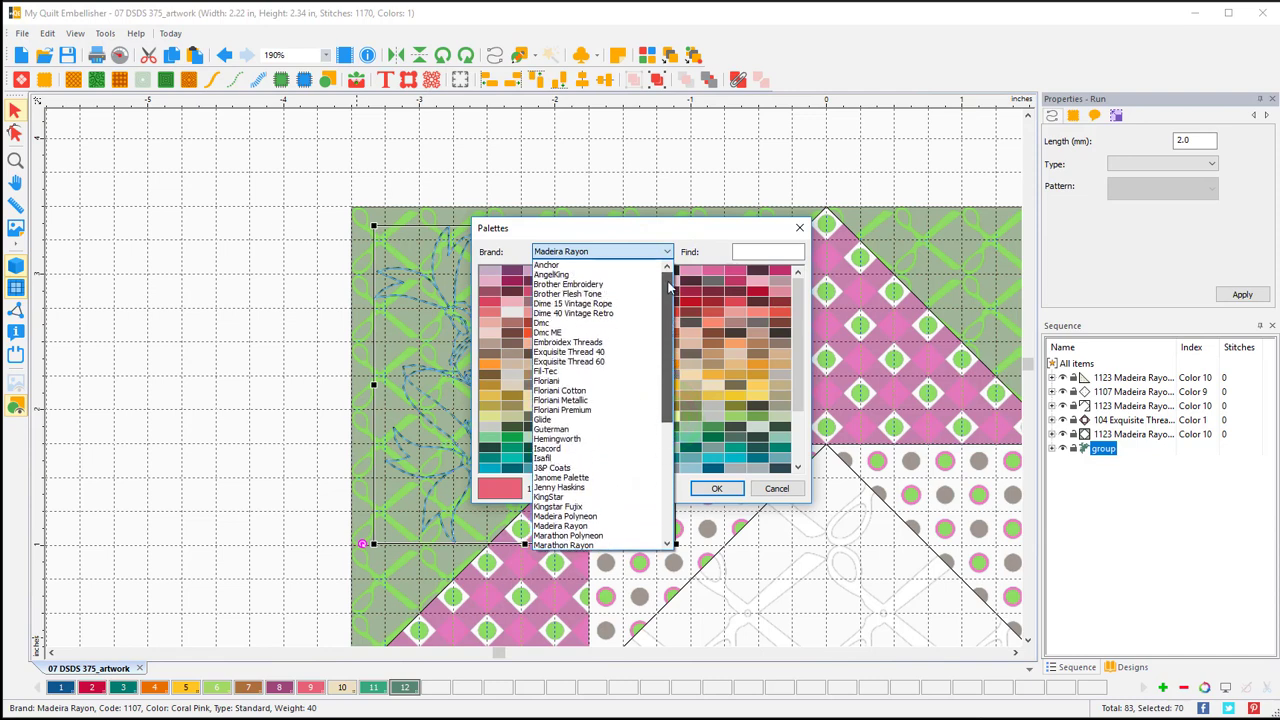
left_click(590, 351)
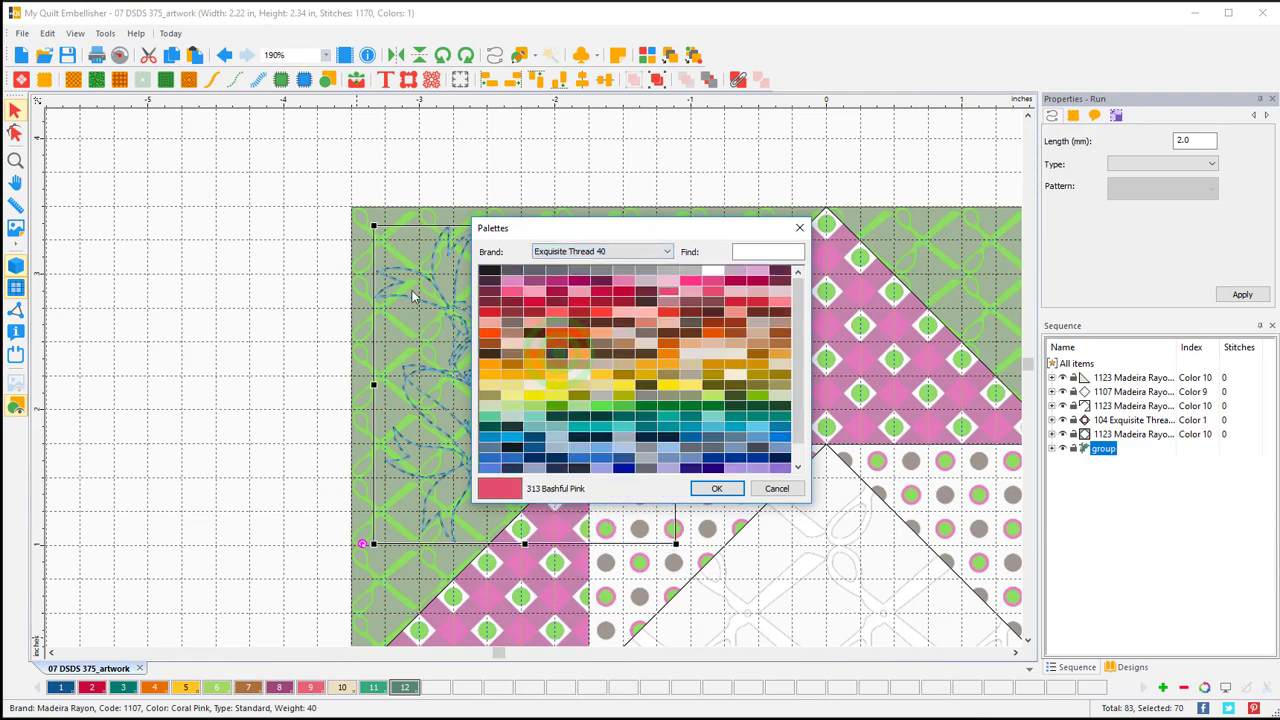
left_click(692, 287)
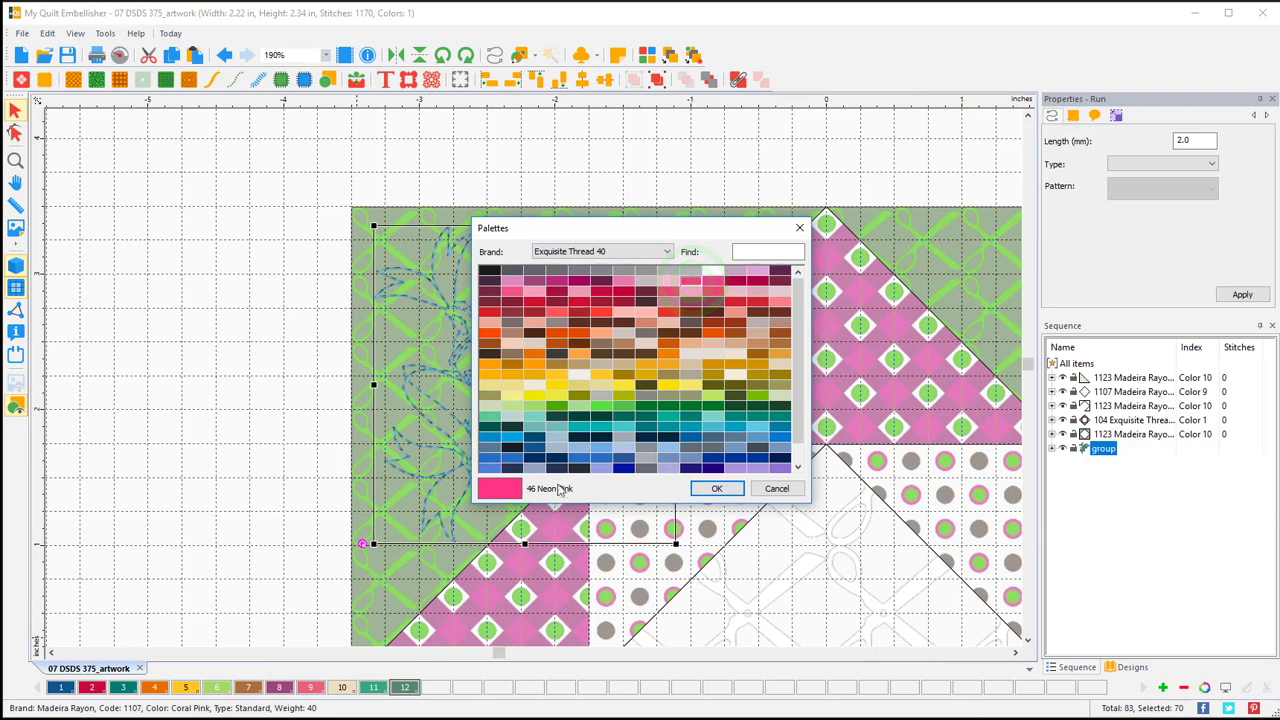
left_click(716, 488)
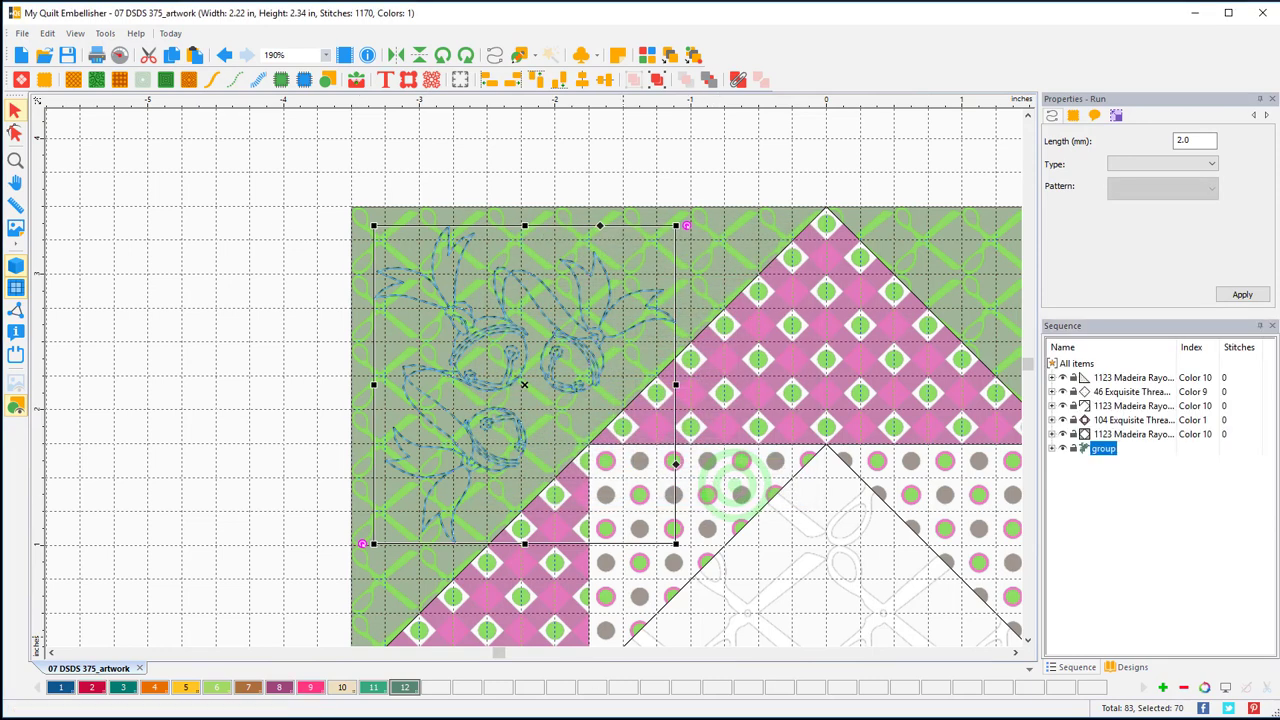
Apply thread color 9 to the bell stitch group and deselect it.
left_click(310, 687)
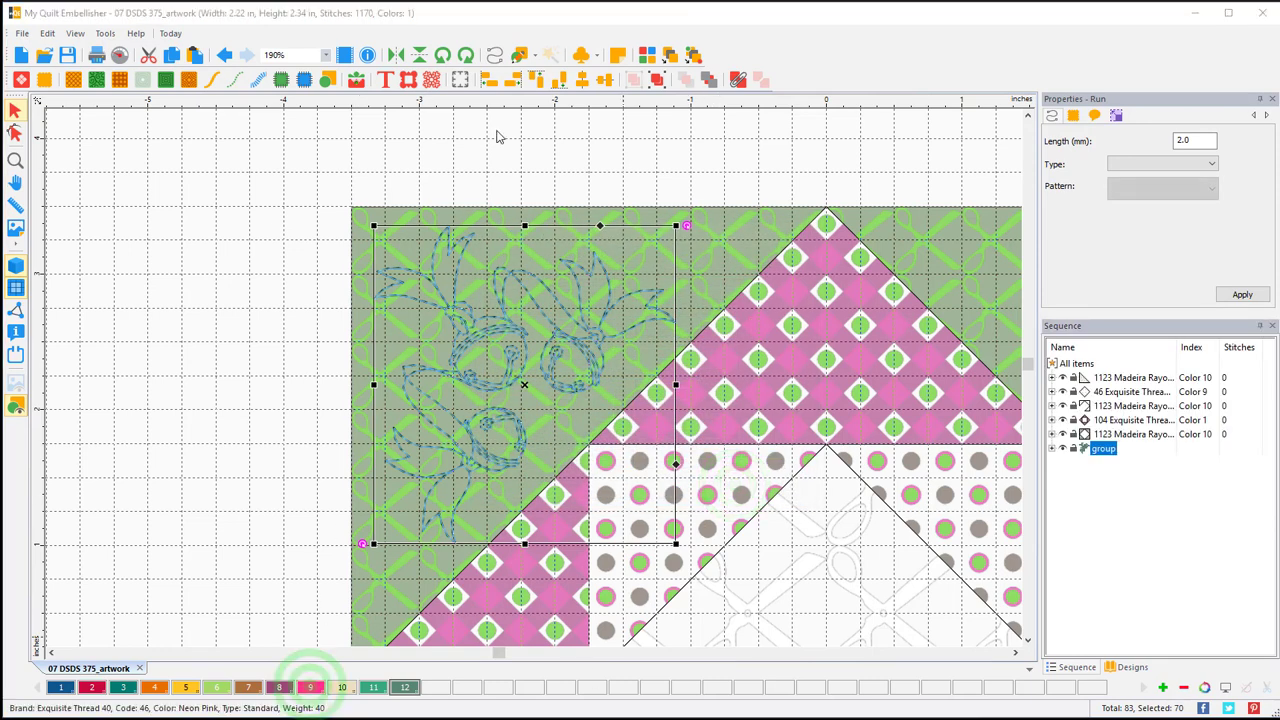
left_click(777, 488)
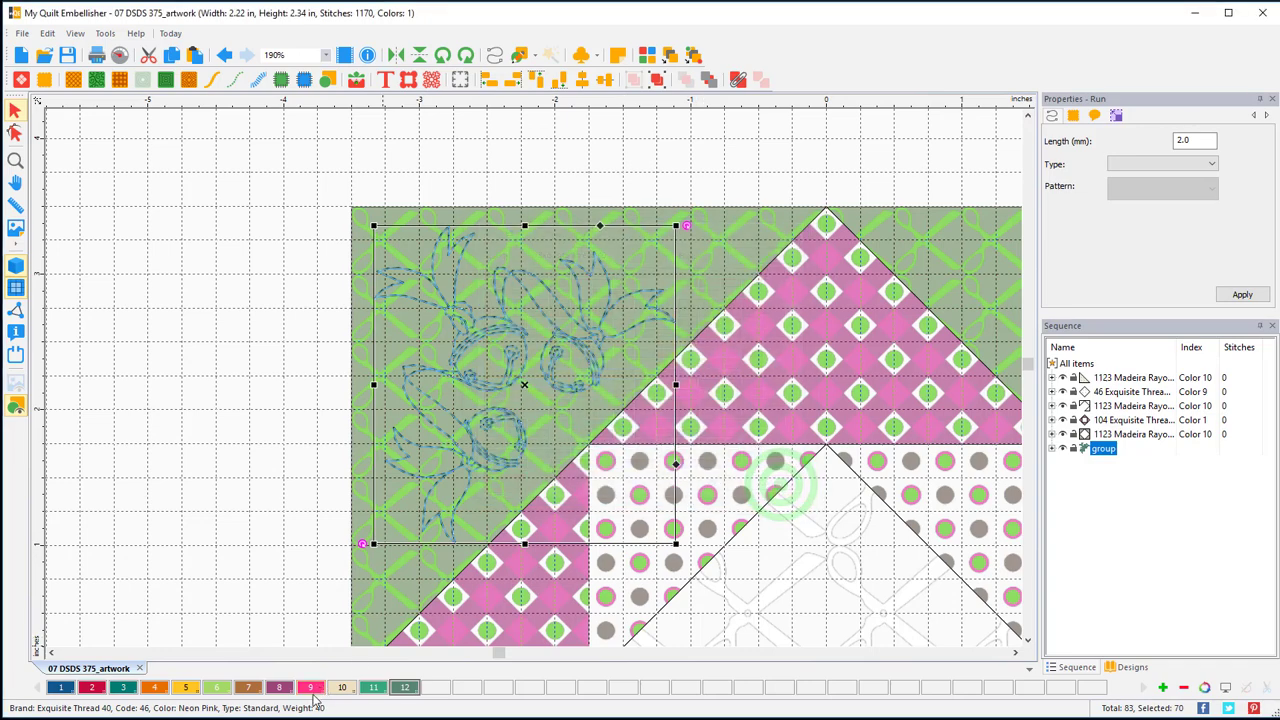
left_click(316, 686)
left_click(243, 357)
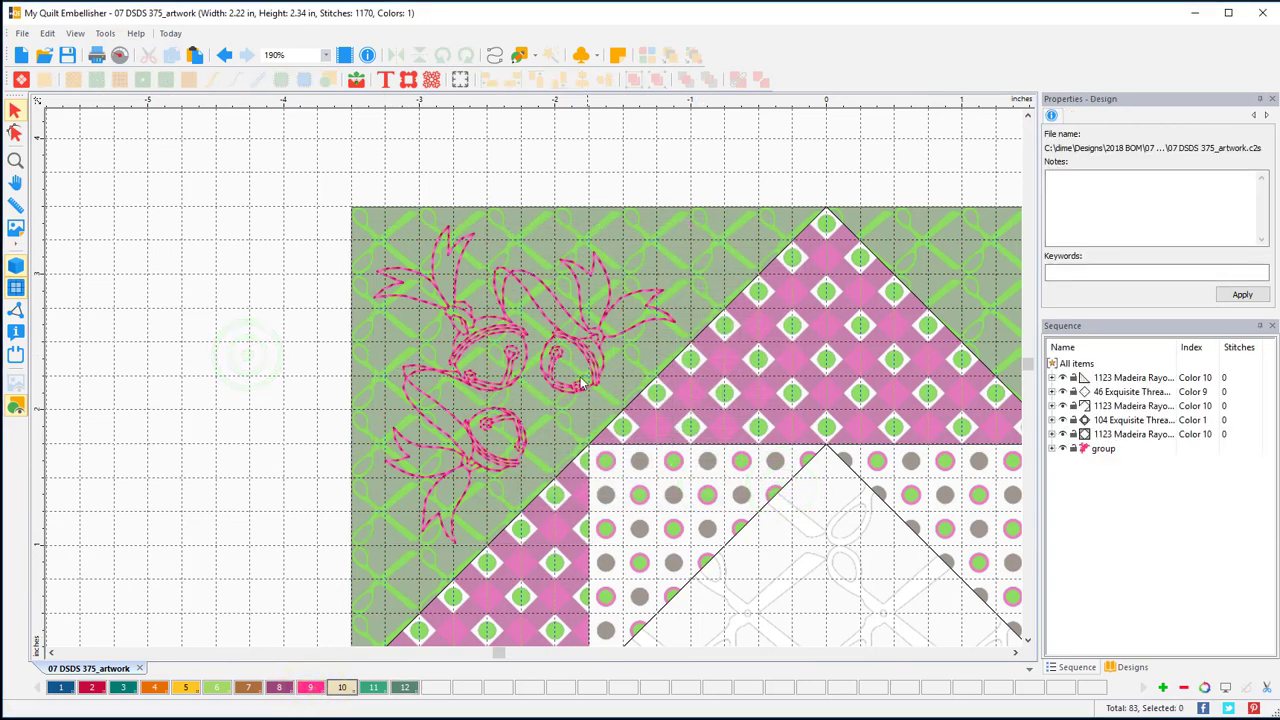
Duplicate the bell group, rotate the copy a quarter turn counter-clockwise, and place it in the lower-left green triangle.
scroll(530, 390, "down", 1)
scroll(530, 390, "down", 1)
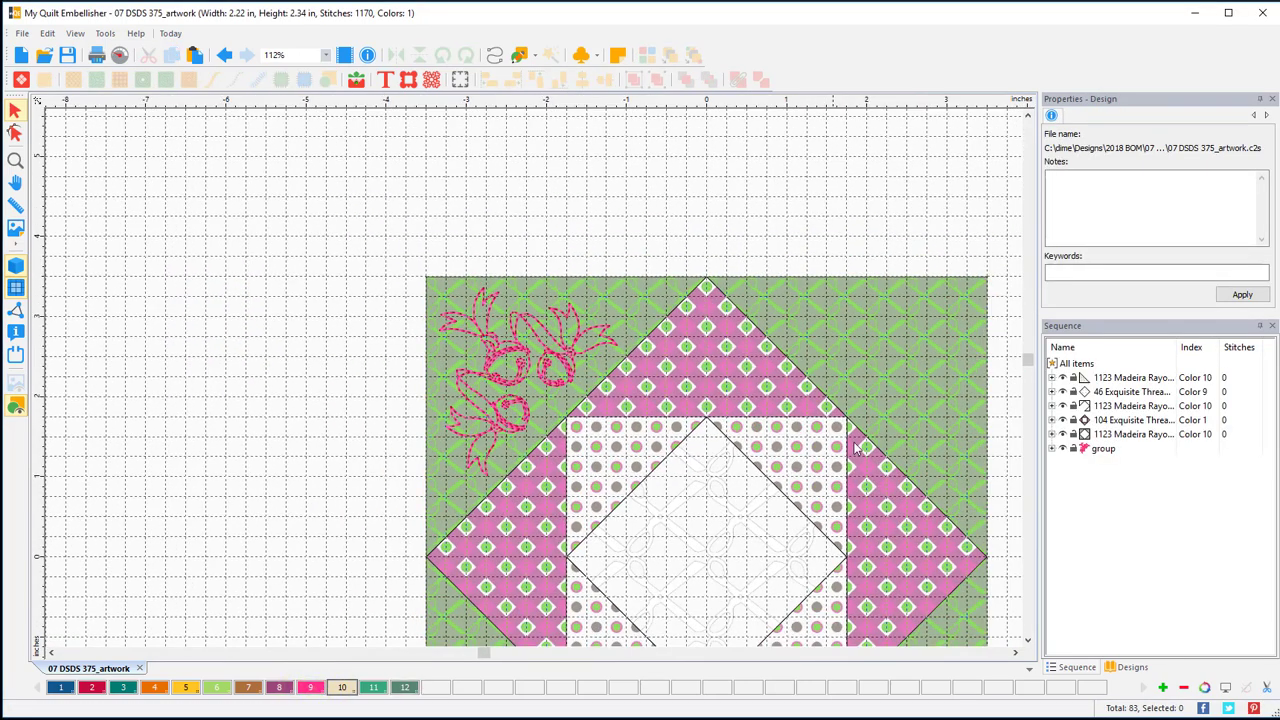
double_click(15, 160)
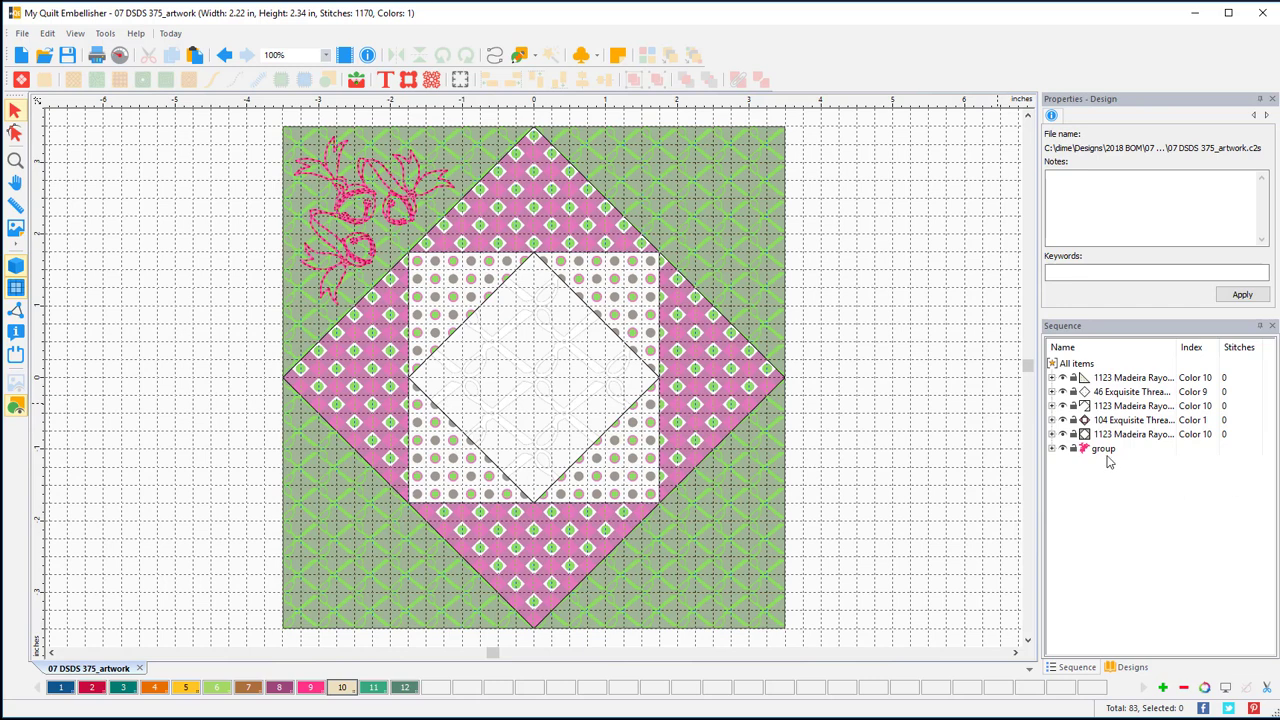
left_click(1106, 450)
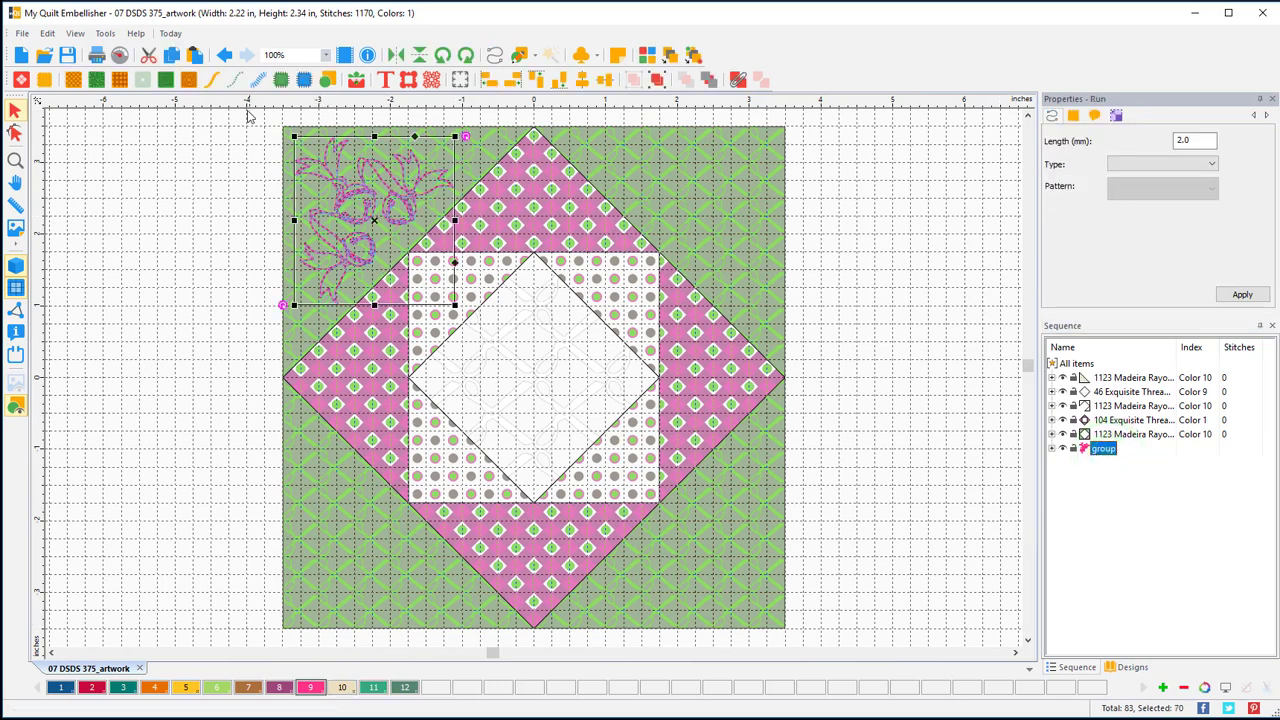
left_click(182, 55)
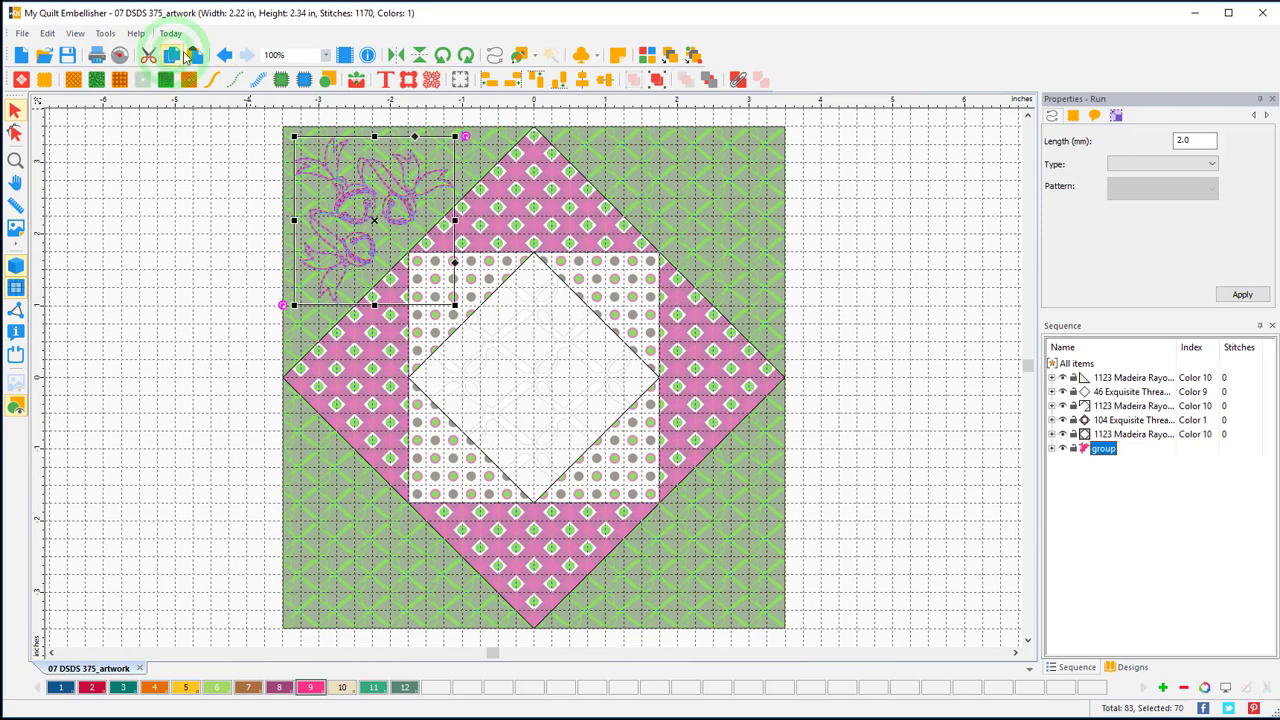
left_click(193, 55)
left_click(443, 56)
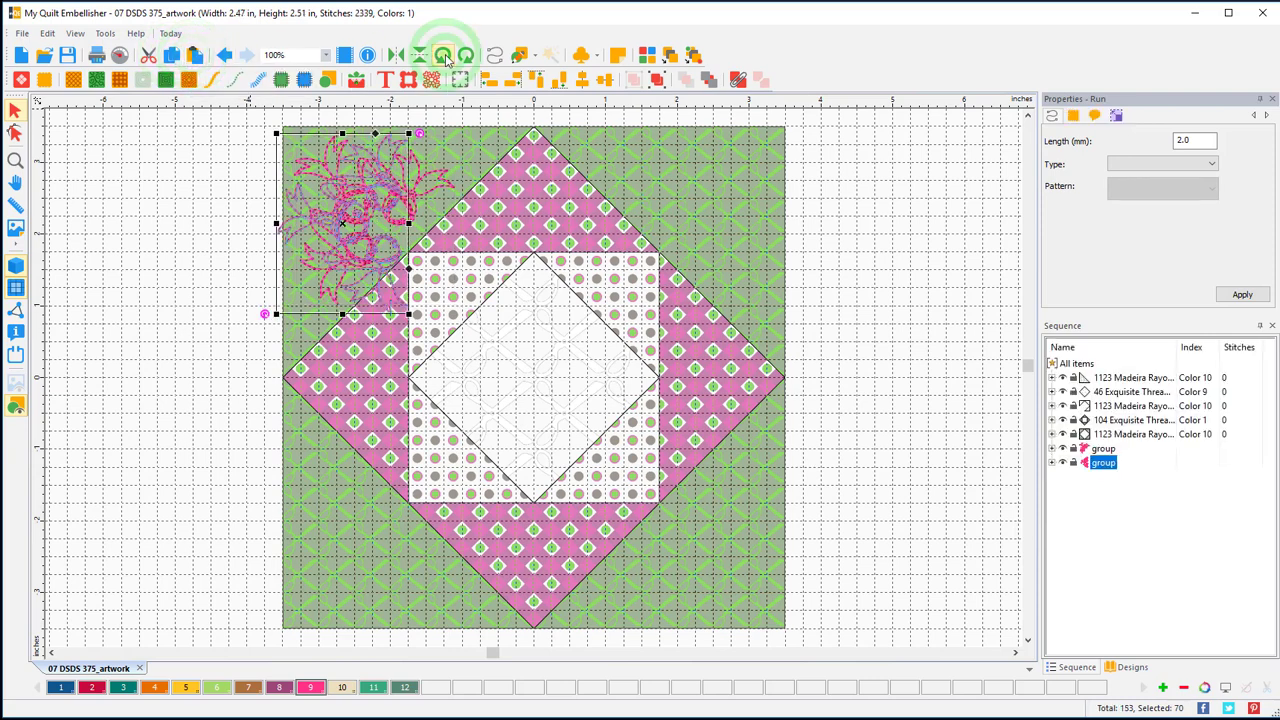
left_click(444, 57)
left_click_drag(393, 222, 408, 556)
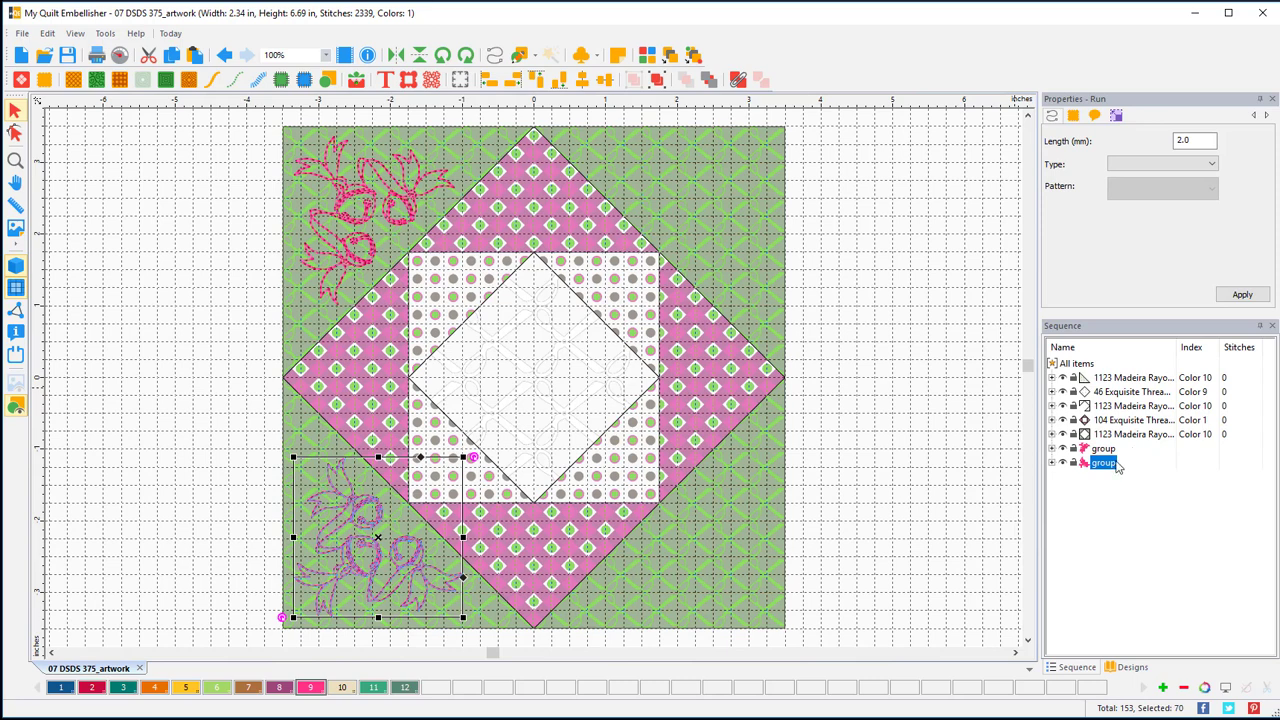
Duplicate both left-hand bell groups, mirror the copies horizontally, and place them in the right-hand green triangles.
left_click(1104, 450)
left_click(1104, 463, "shift")
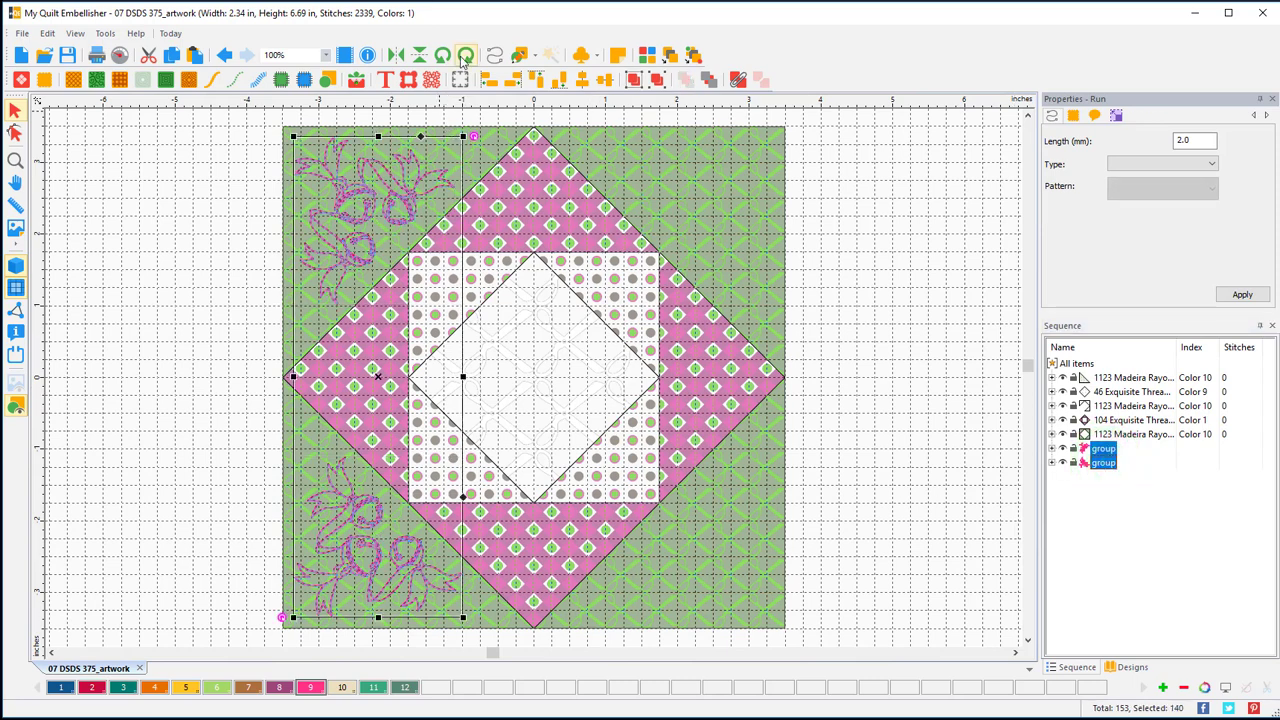
left_click(171, 55)
left_click(195, 55)
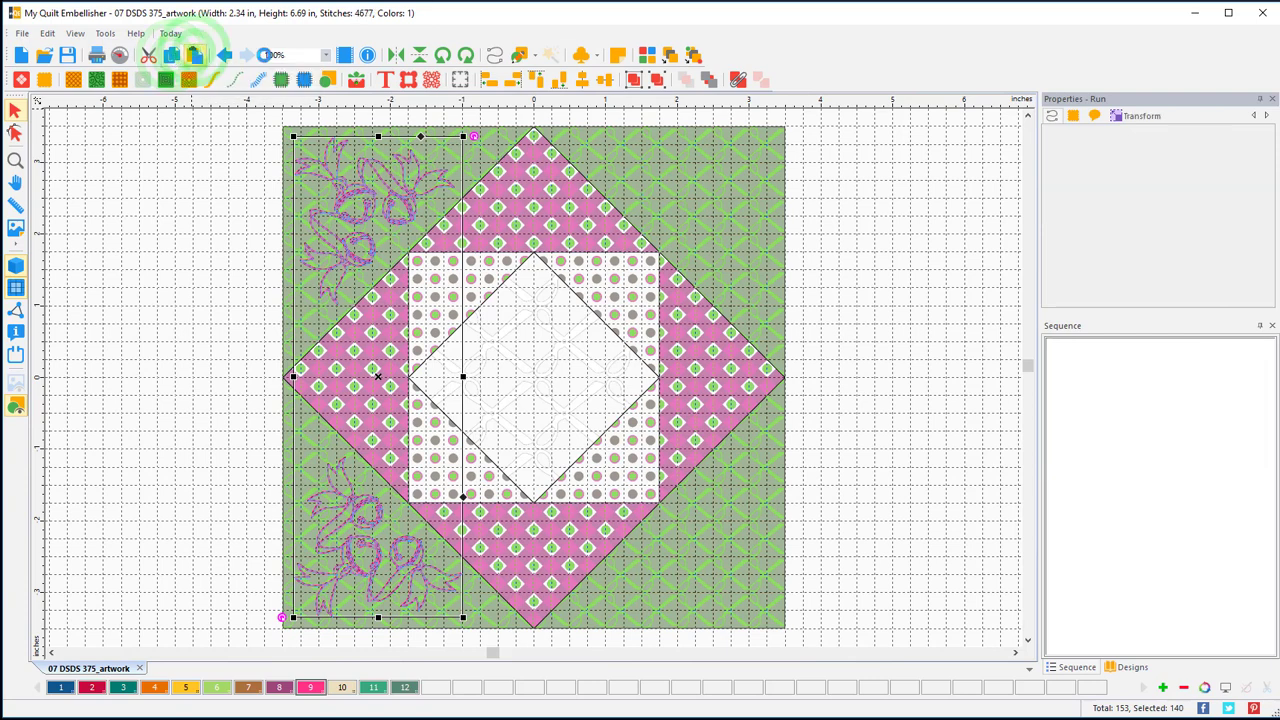
left_click(397, 55)
left_click_drag(428, 157, 742, 152)
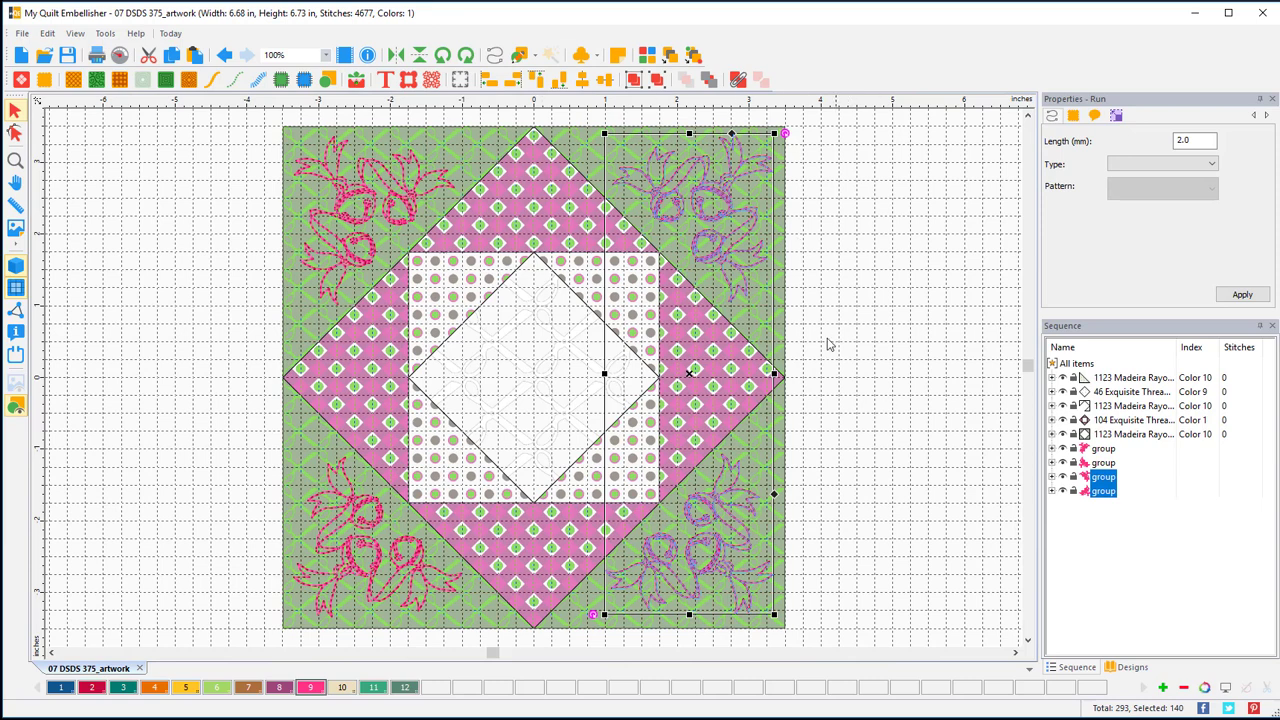
Select all four bell groups and center them together on the design origin.
left_click(1100, 449)
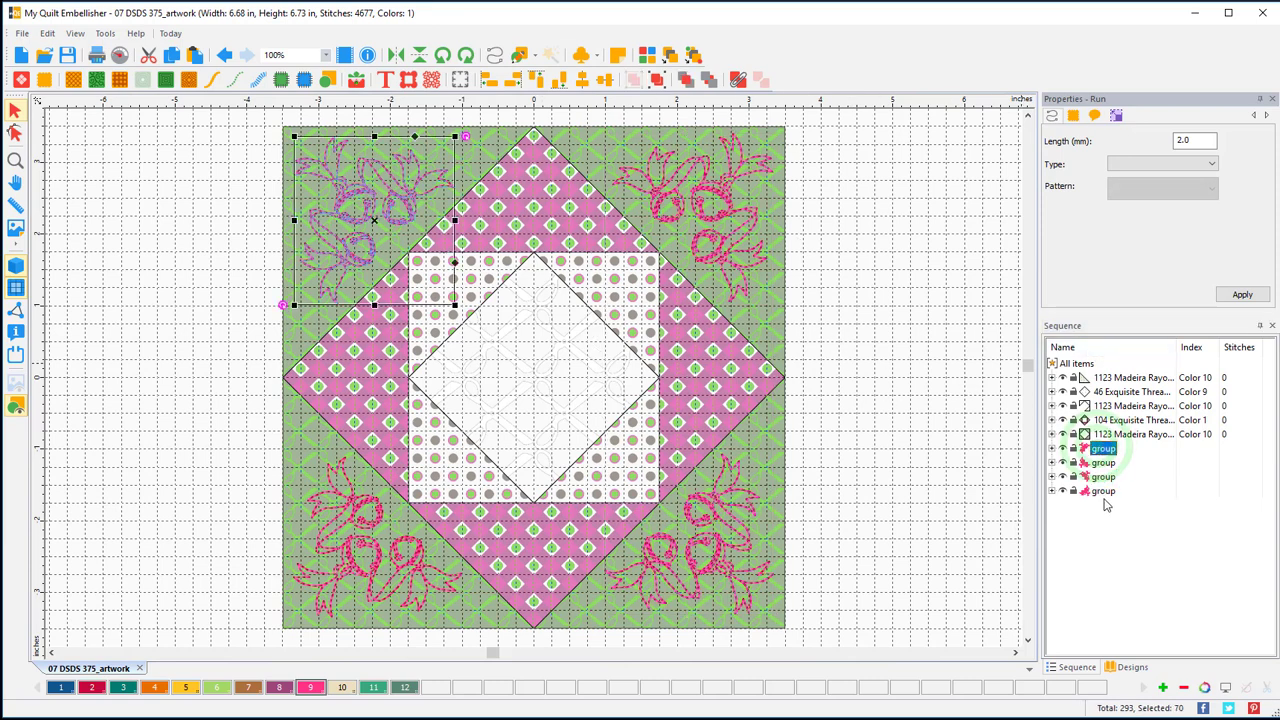
left_click(1104, 491, "shift")
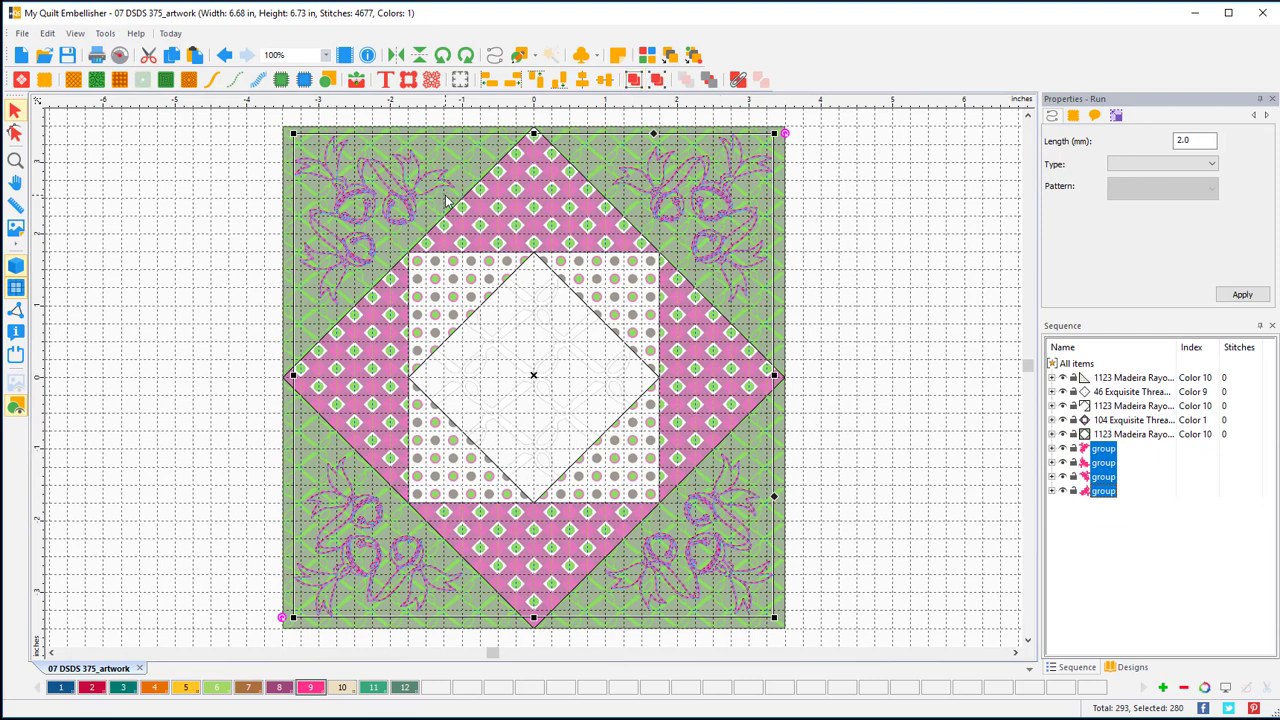
right_click(598, 104)
left_click(605, 101)
right_click(605, 101)
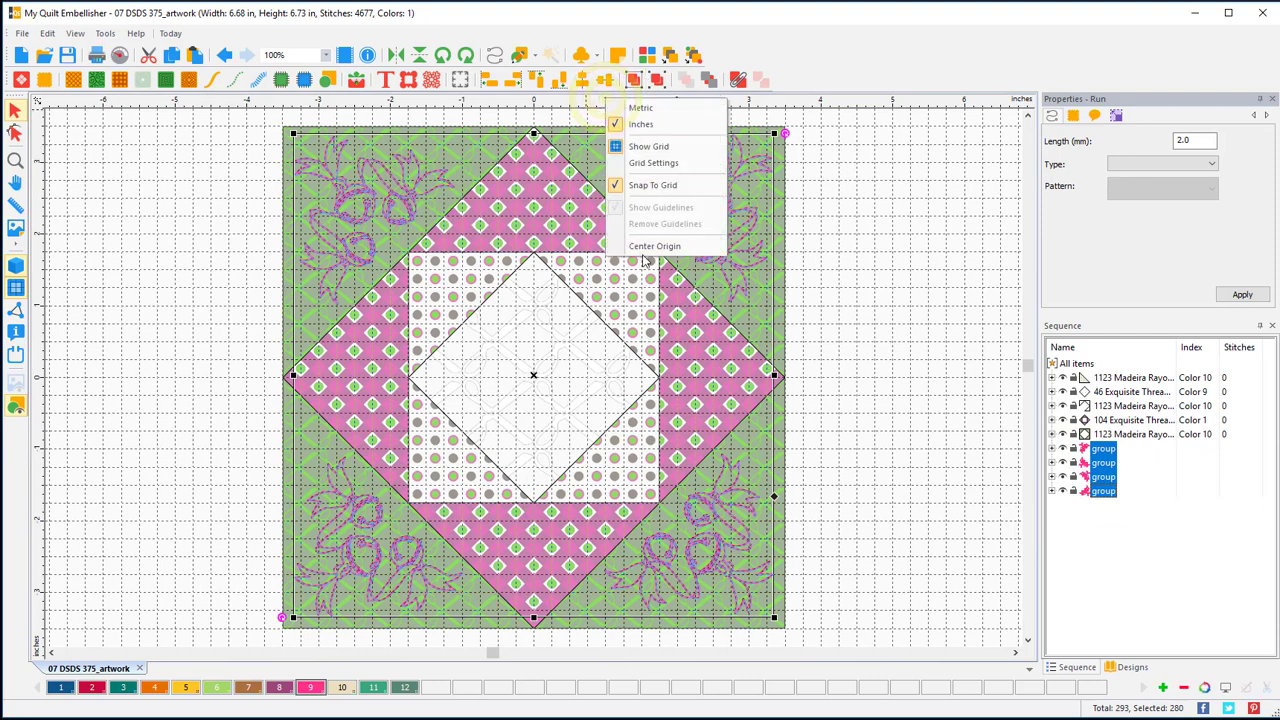
left_click(650, 250)
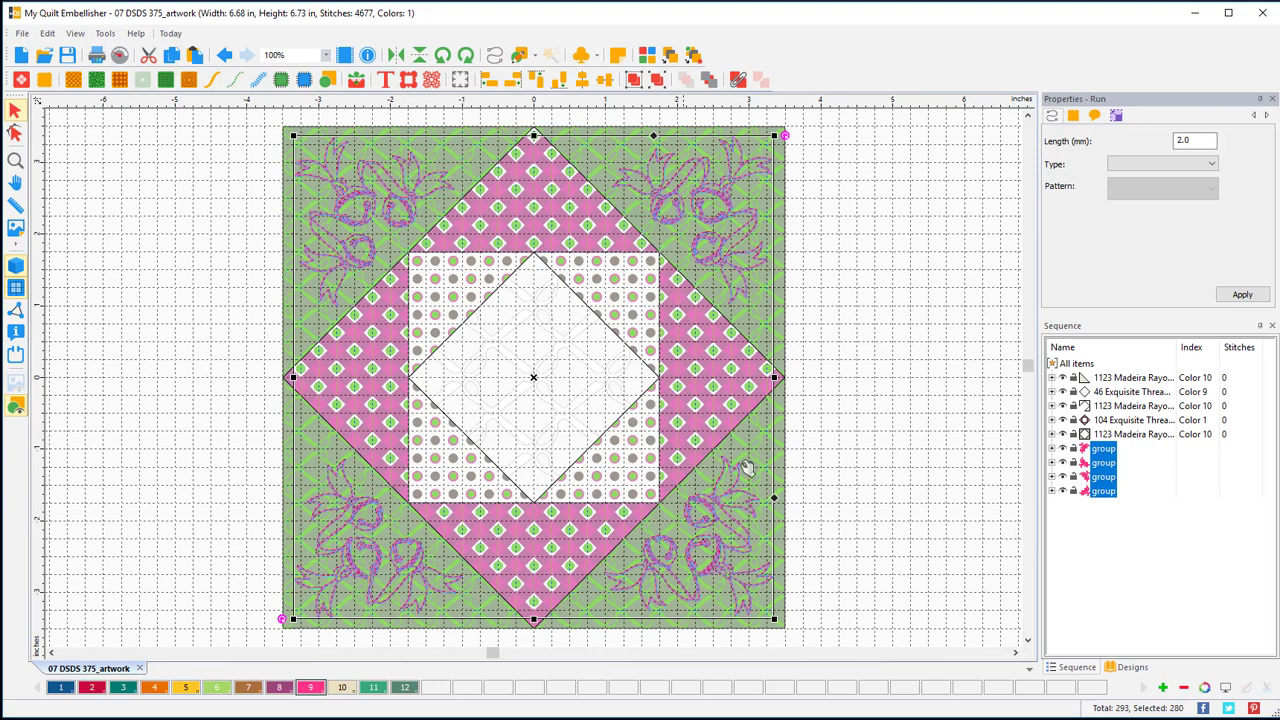
left_click(873, 425)
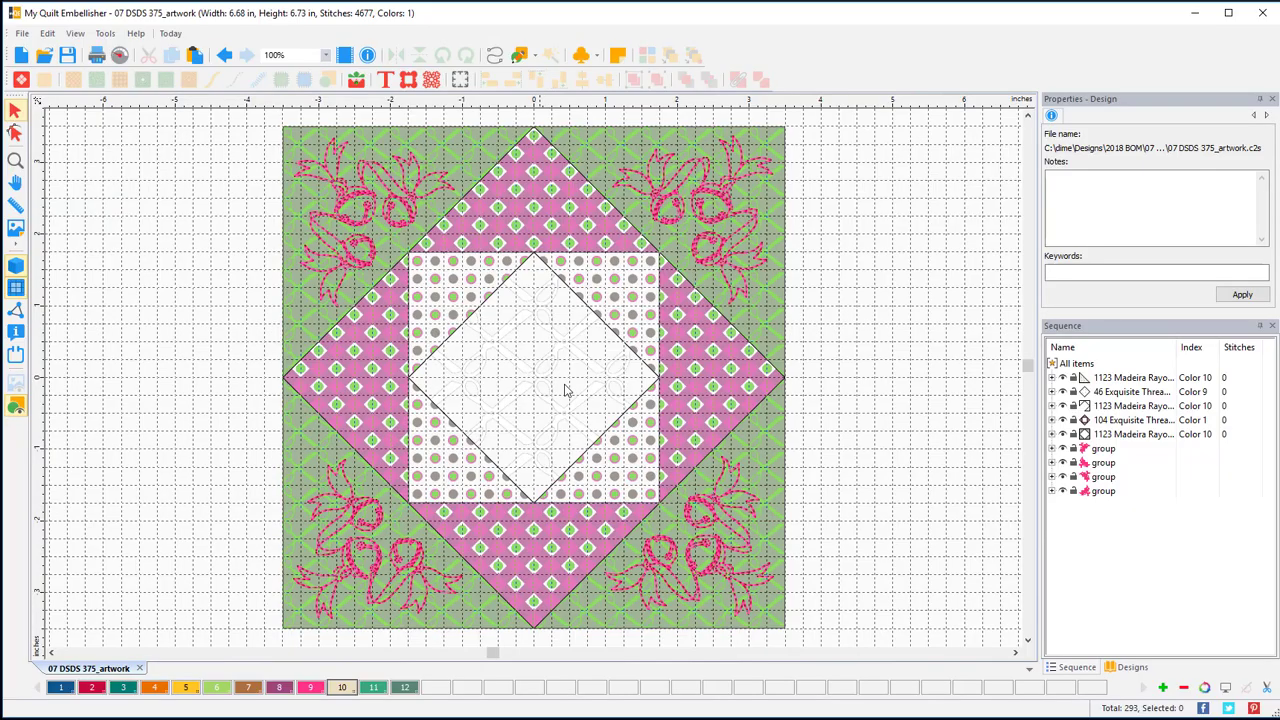
Add the text "HO!" in the white center diamond using the Jester Pro font.
left_click(389, 82)
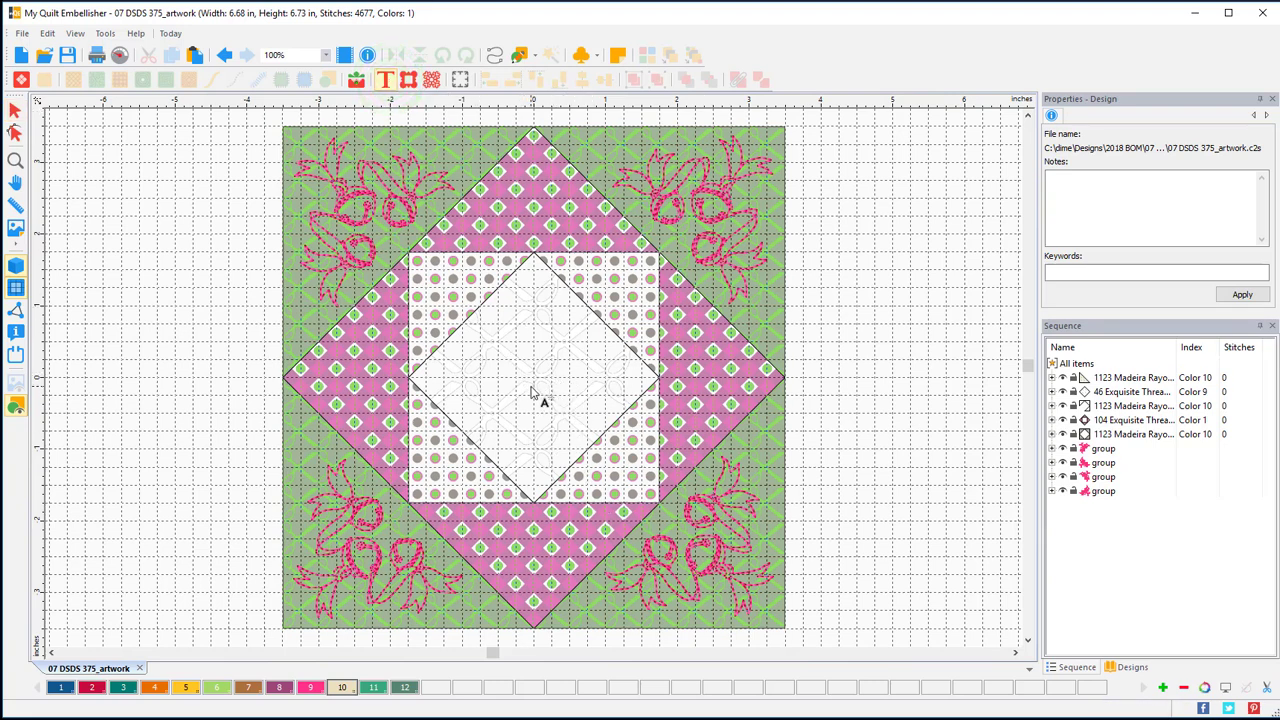
left_click(533, 392)
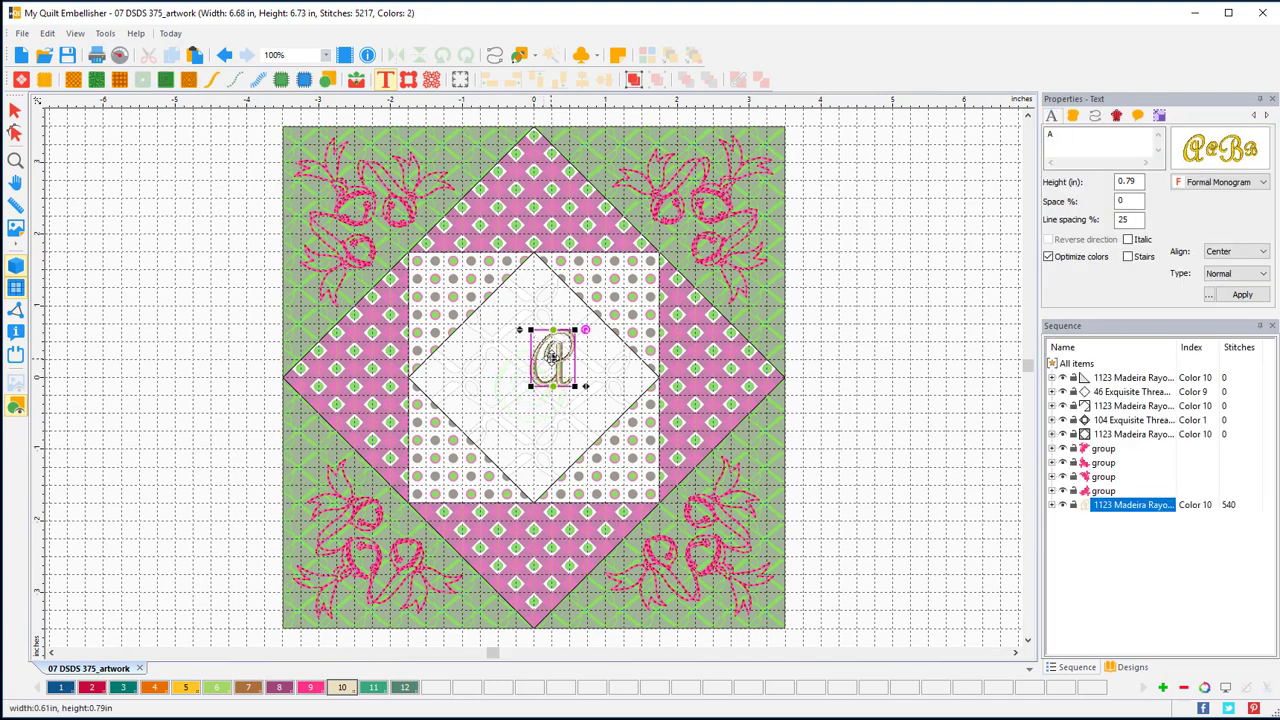
double_click(1062, 145)
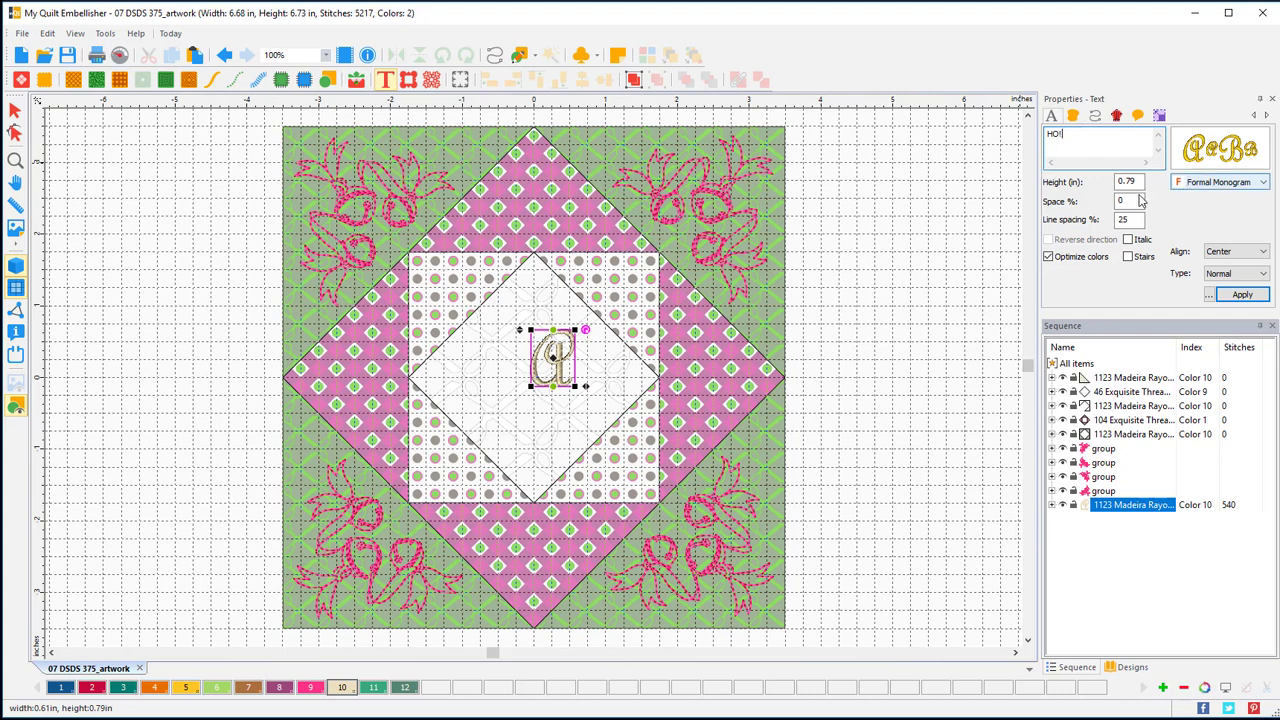
left_click(1263, 184)
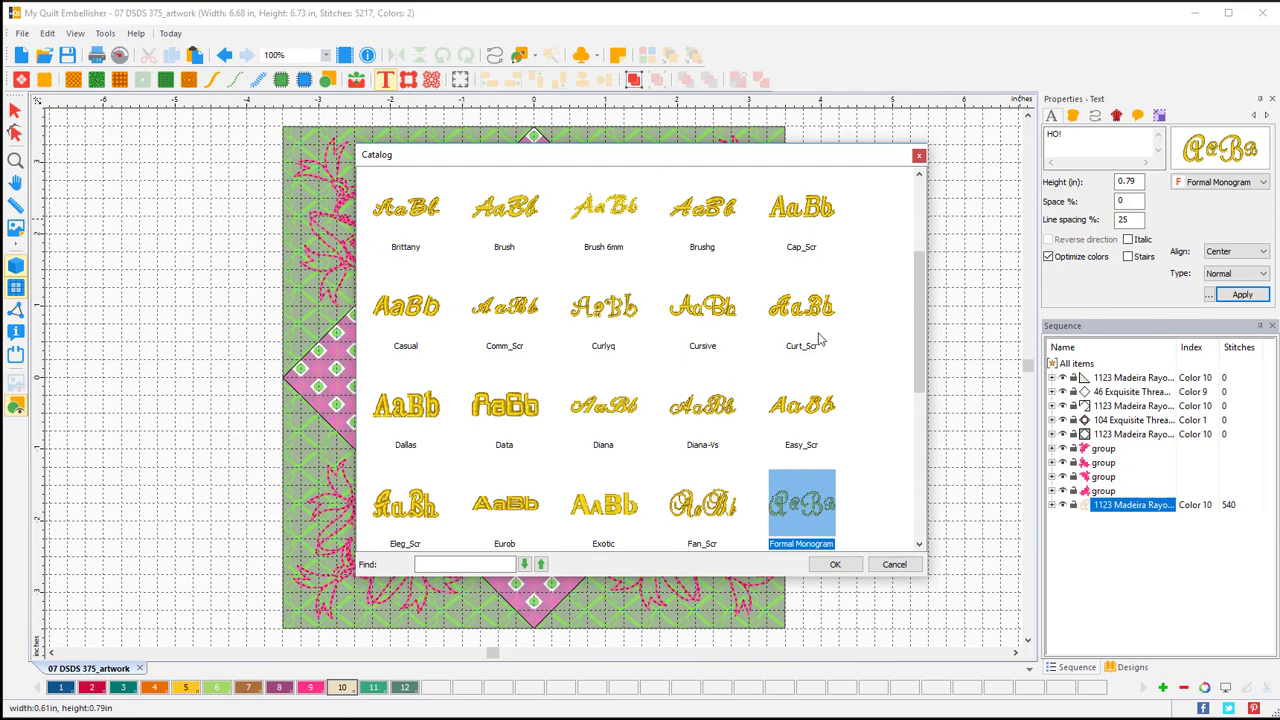
left_click_drag(921, 277, 918, 397)
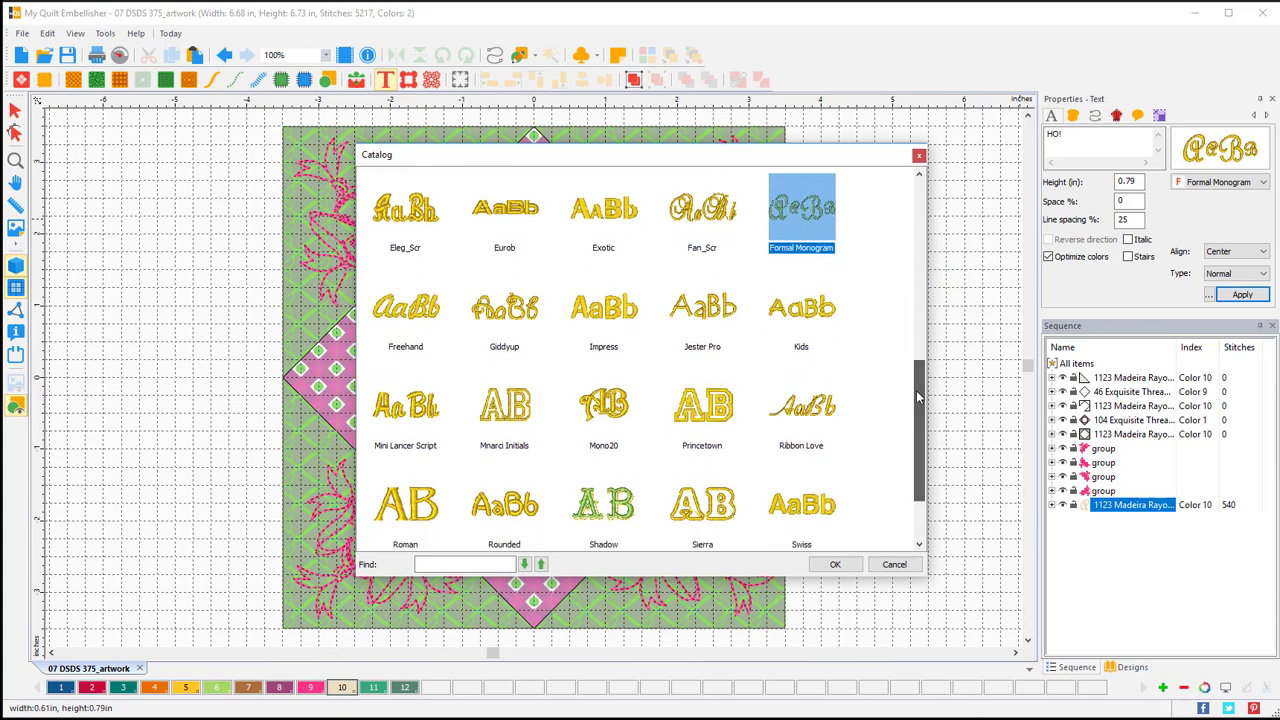
left_click(706, 310)
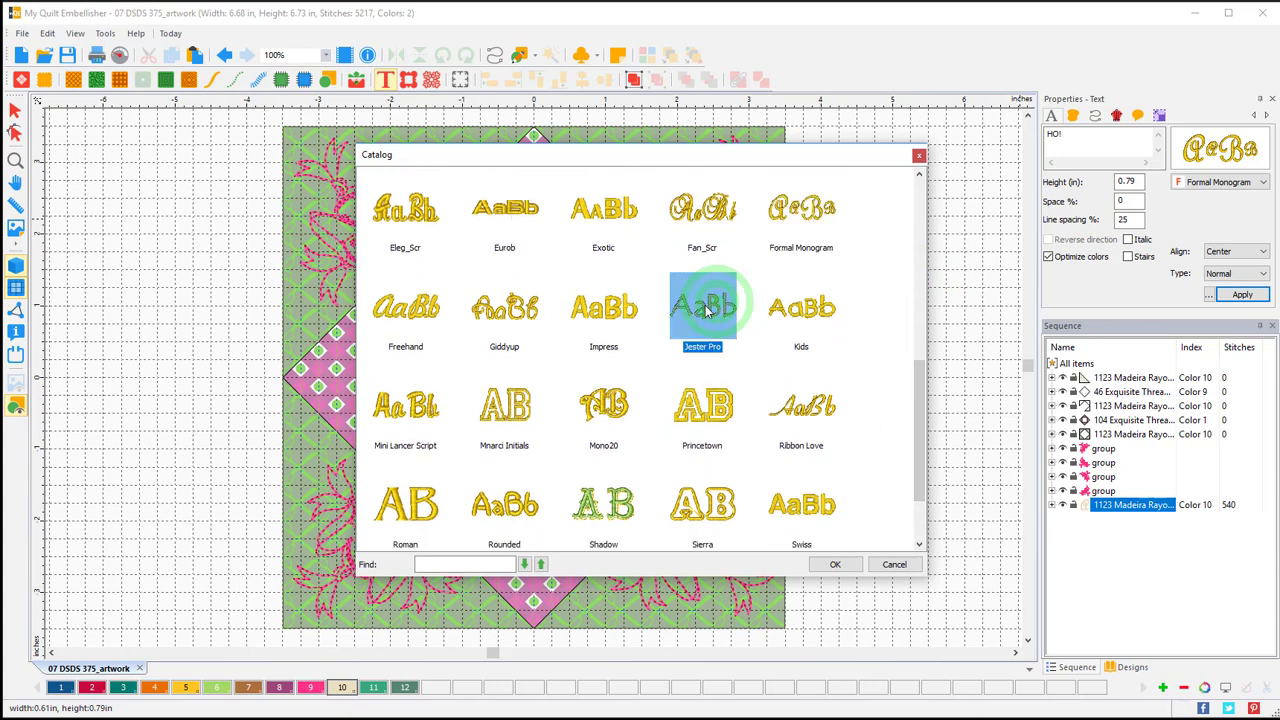
left_click(836, 564)
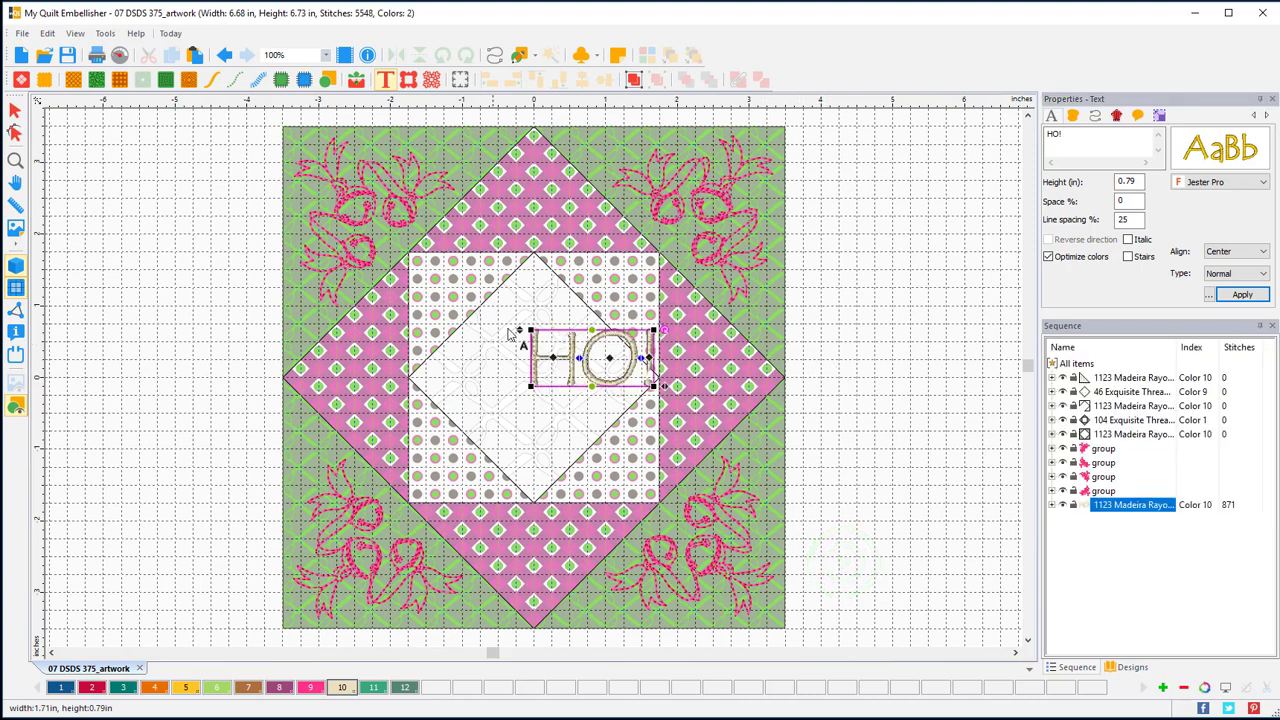
Center the "HO!" lettering on the design origin.
left_click(708, 103)
right_click(722, 108)
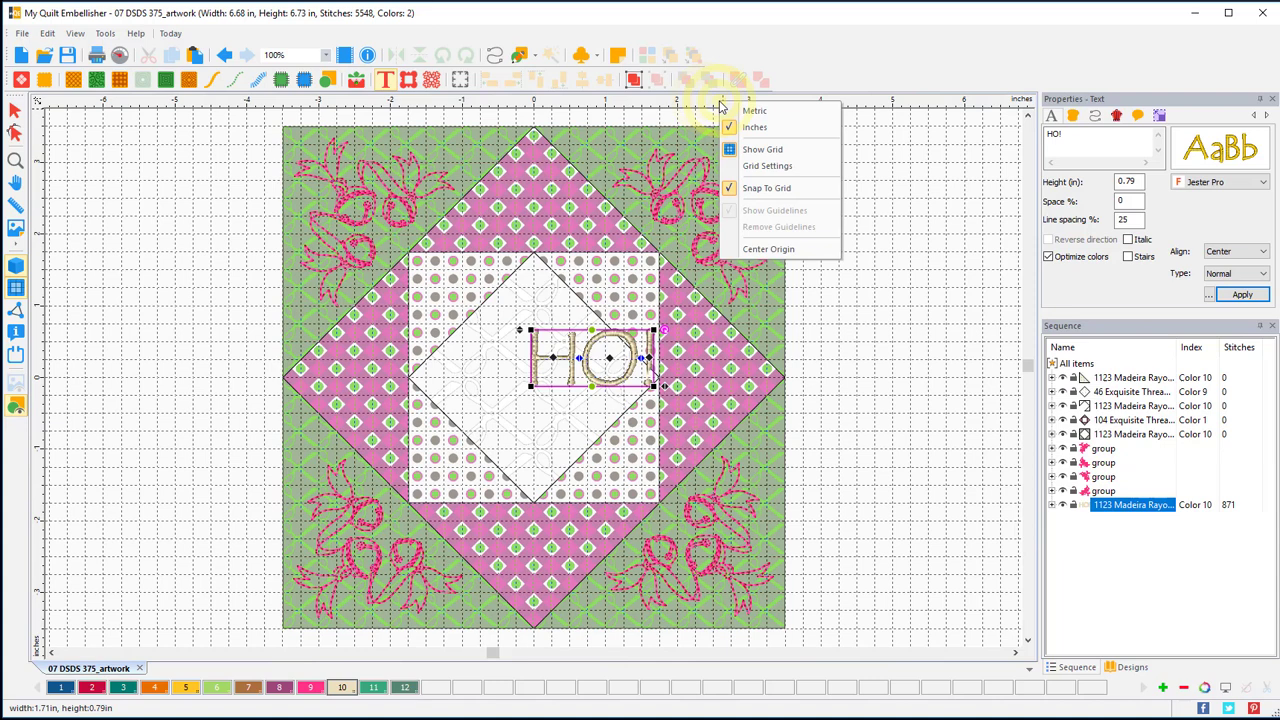
left_click(768, 250)
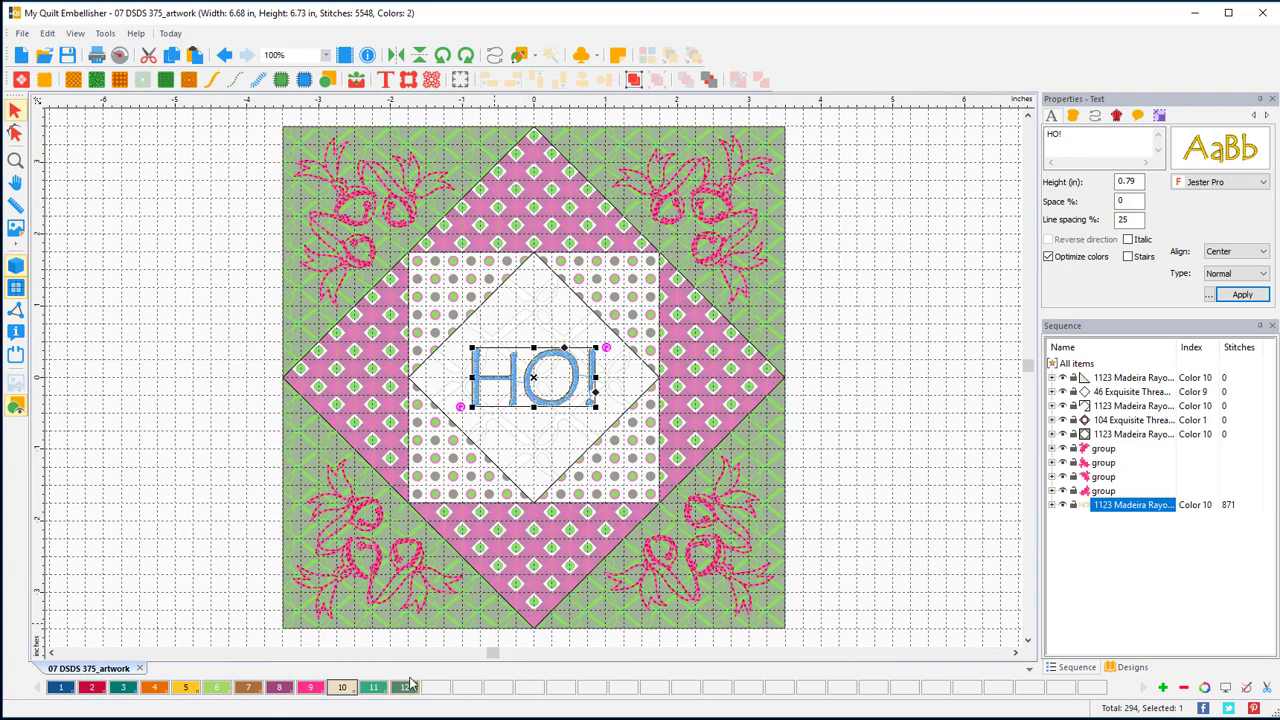
Recolor the "HO!" lettering with color 12, Madeira Rayon 1098 Navy Teal.
double_click(406, 686)
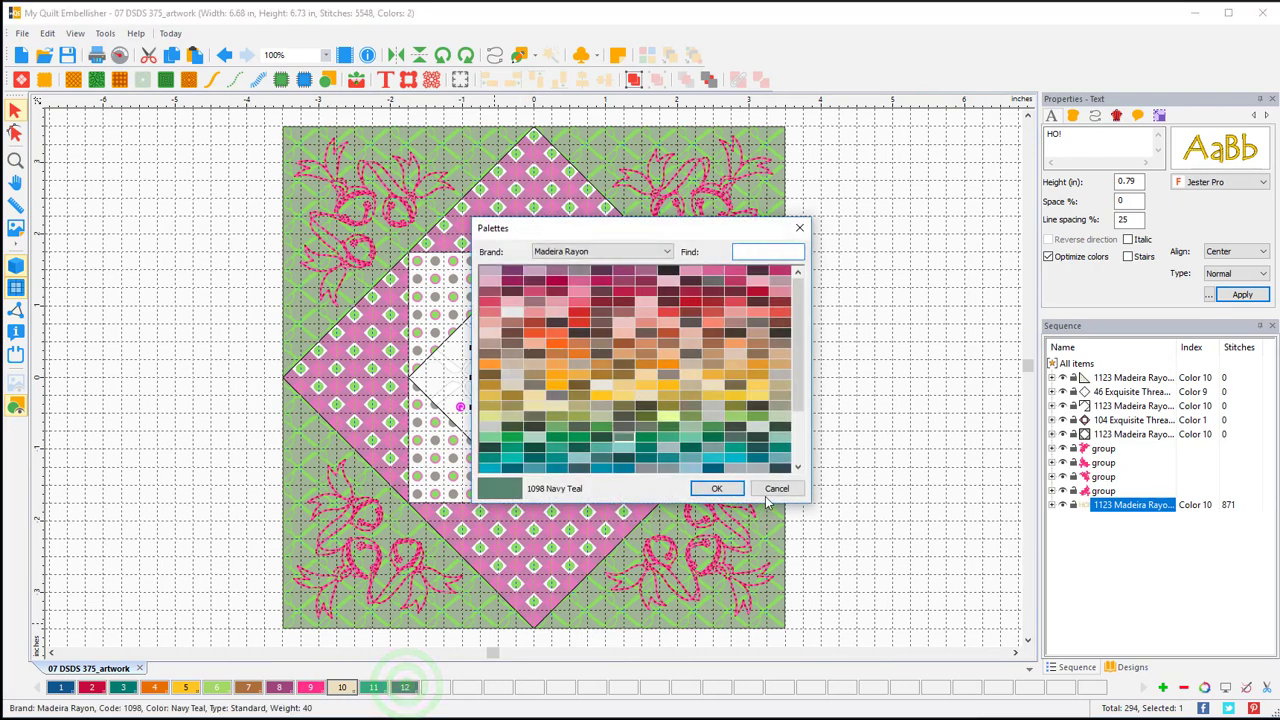
left_click(767, 489)
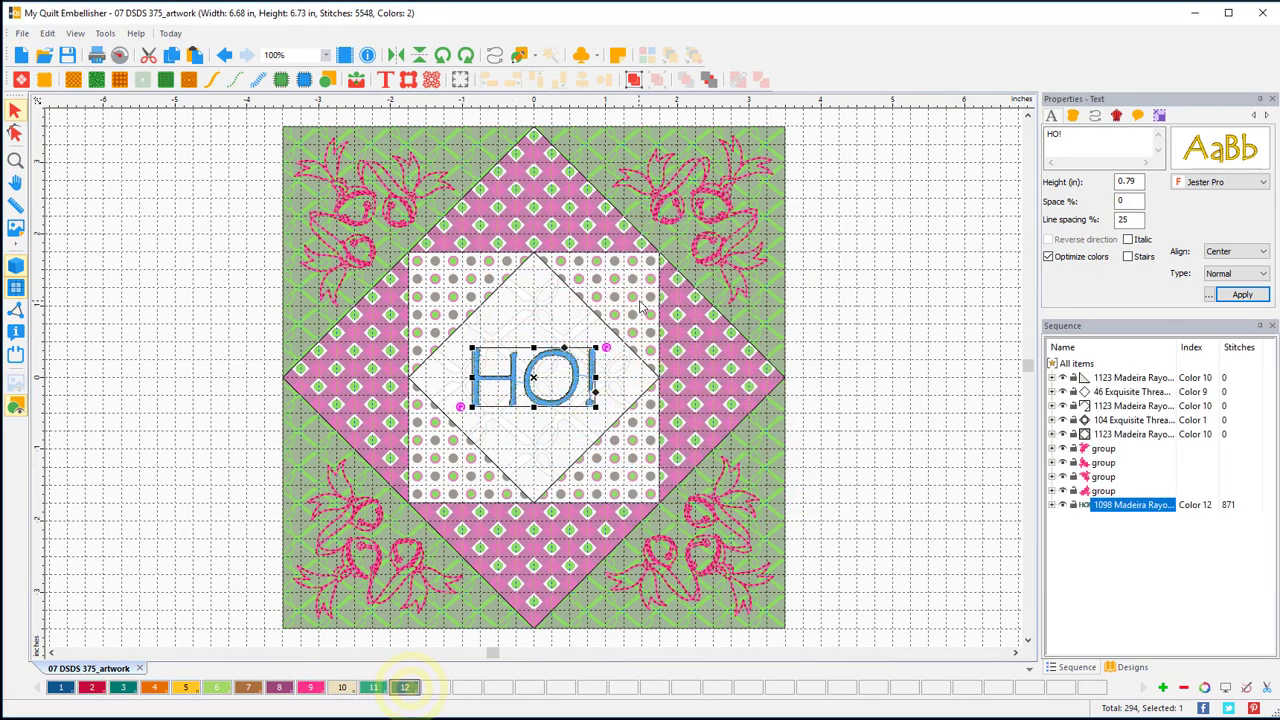
left_click(904, 345)
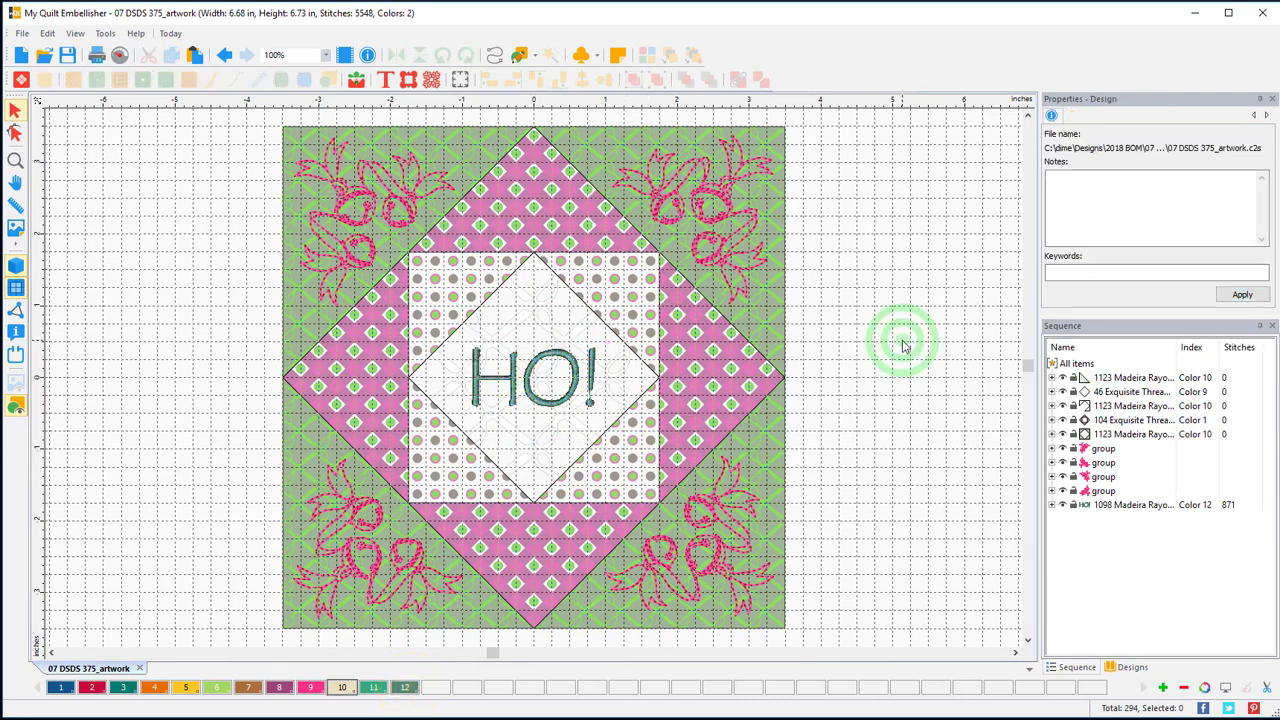
Stretch the "HO!" lettering taller at both ends and narrow it from both sides within the white center diamond.
left_click(555, 408)
left_click(535, 345)
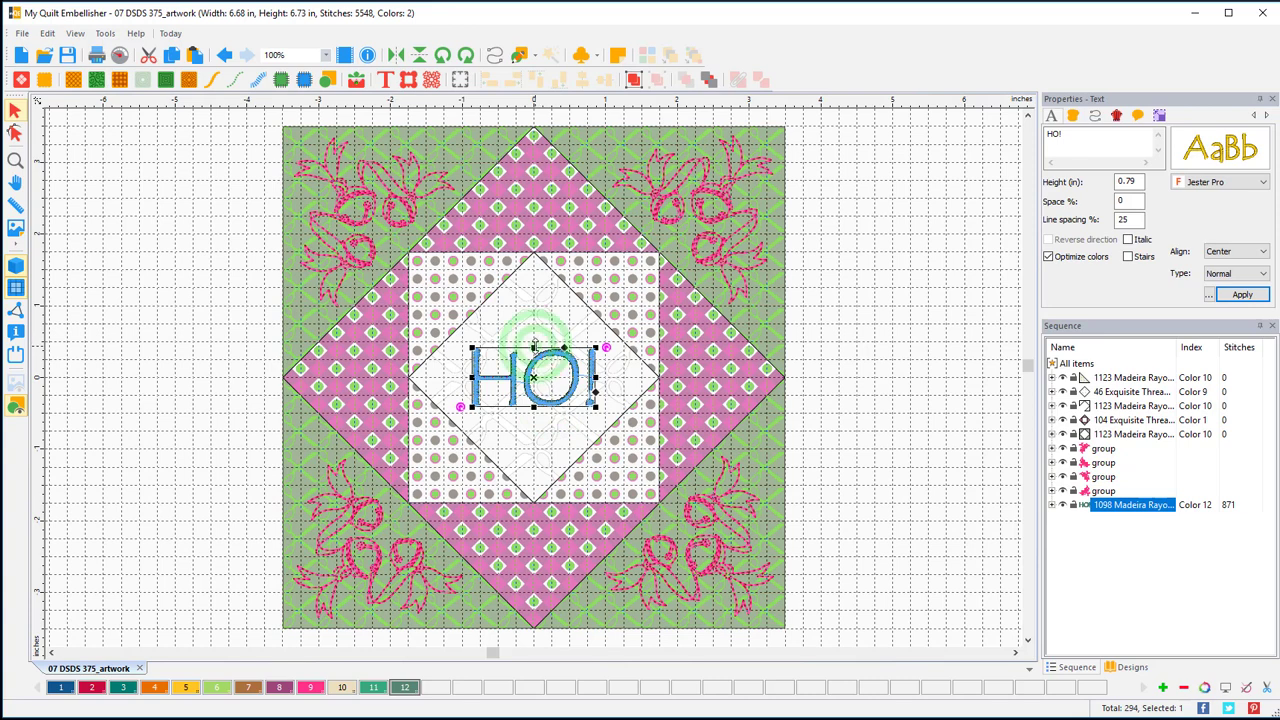
left_click_drag(535, 345, 536, 322)
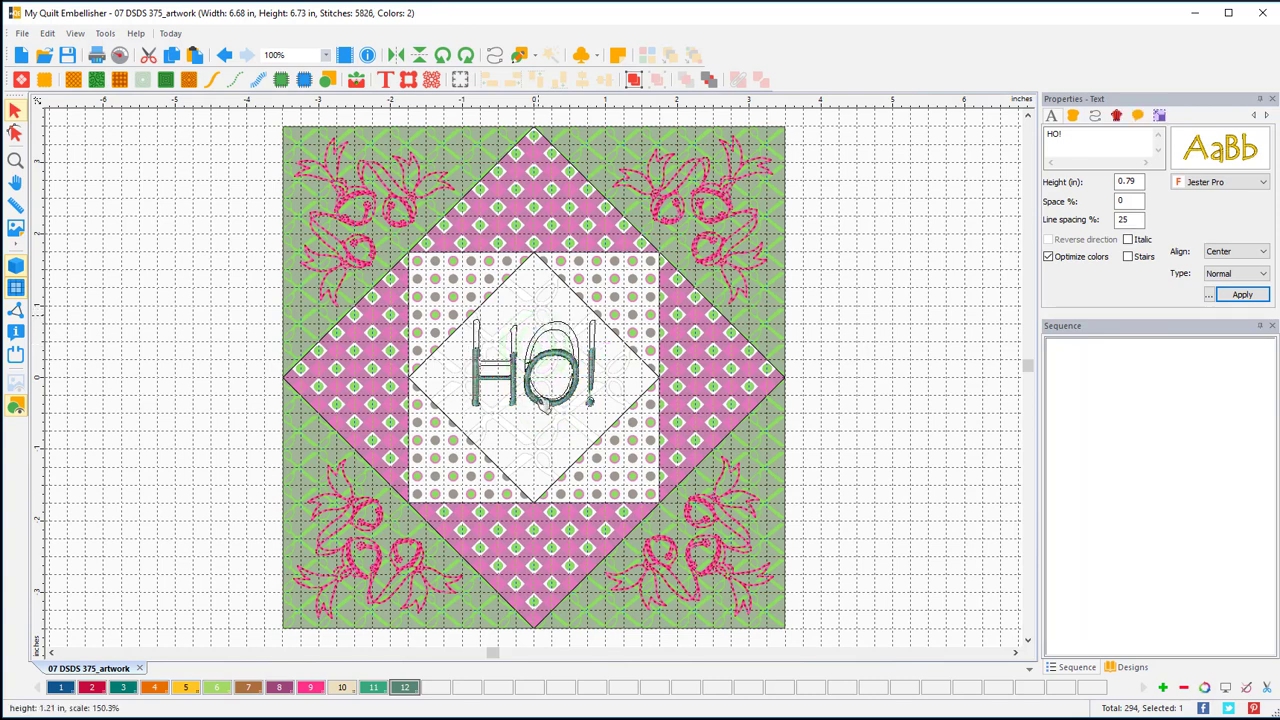
left_click_drag(542, 404, 539, 432)
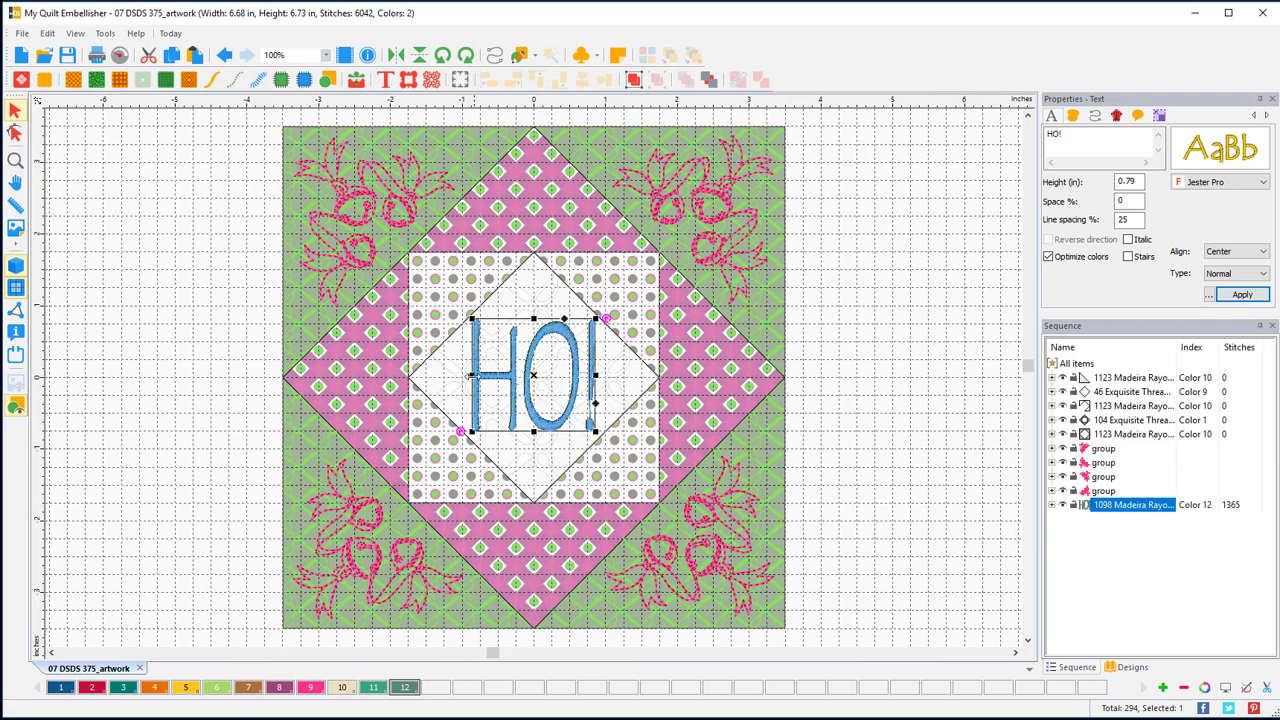
left_click_drag(470, 376, 481, 376)
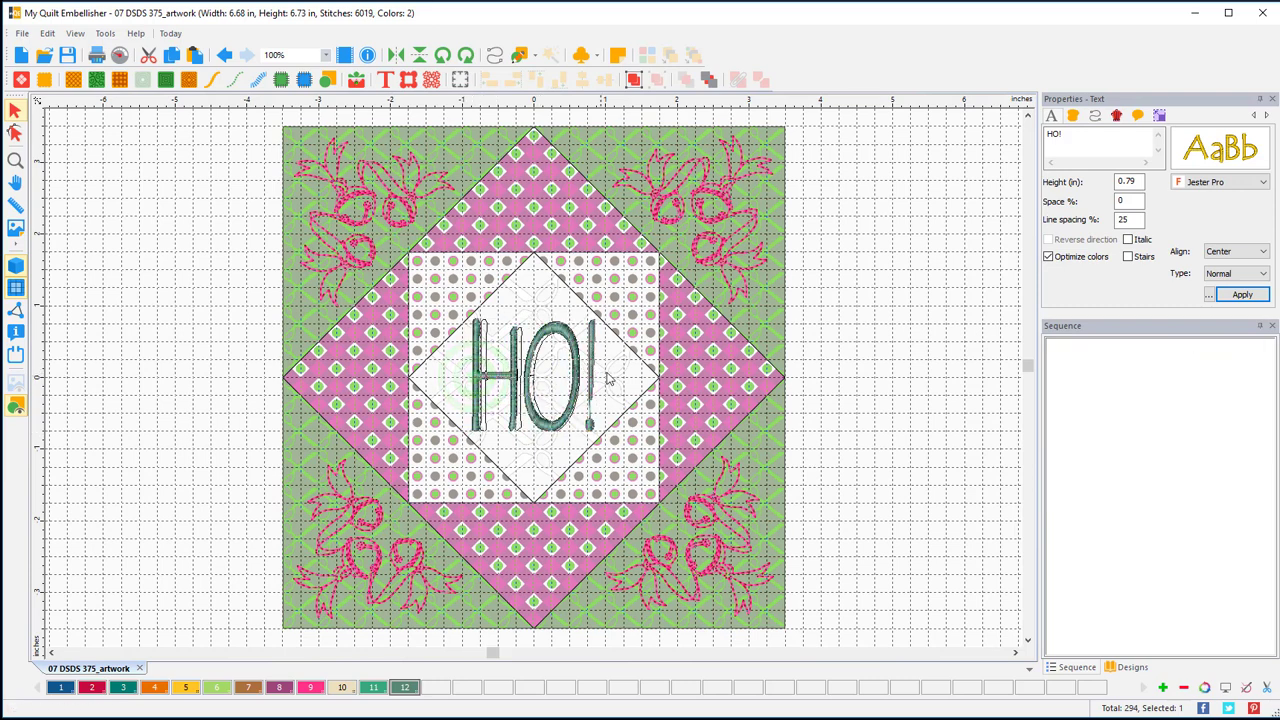
left_click_drag(597, 377, 584, 376)
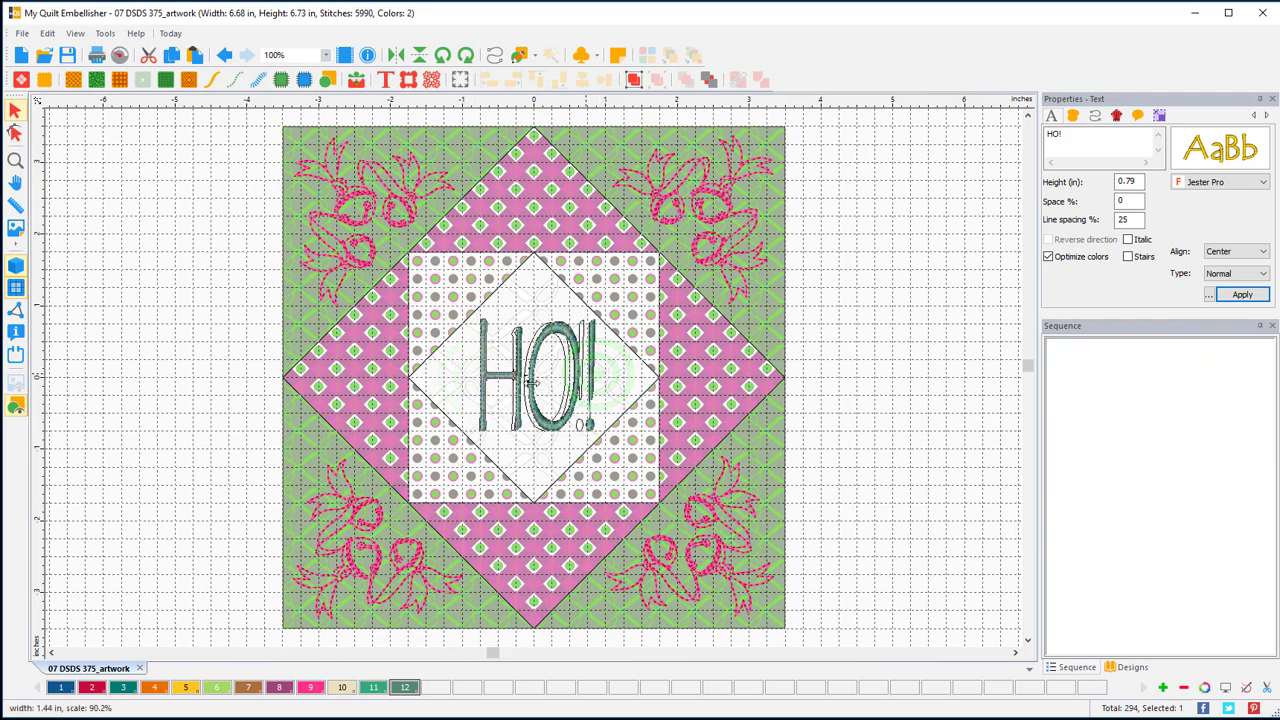
left_click_drag(480, 376, 489, 376)
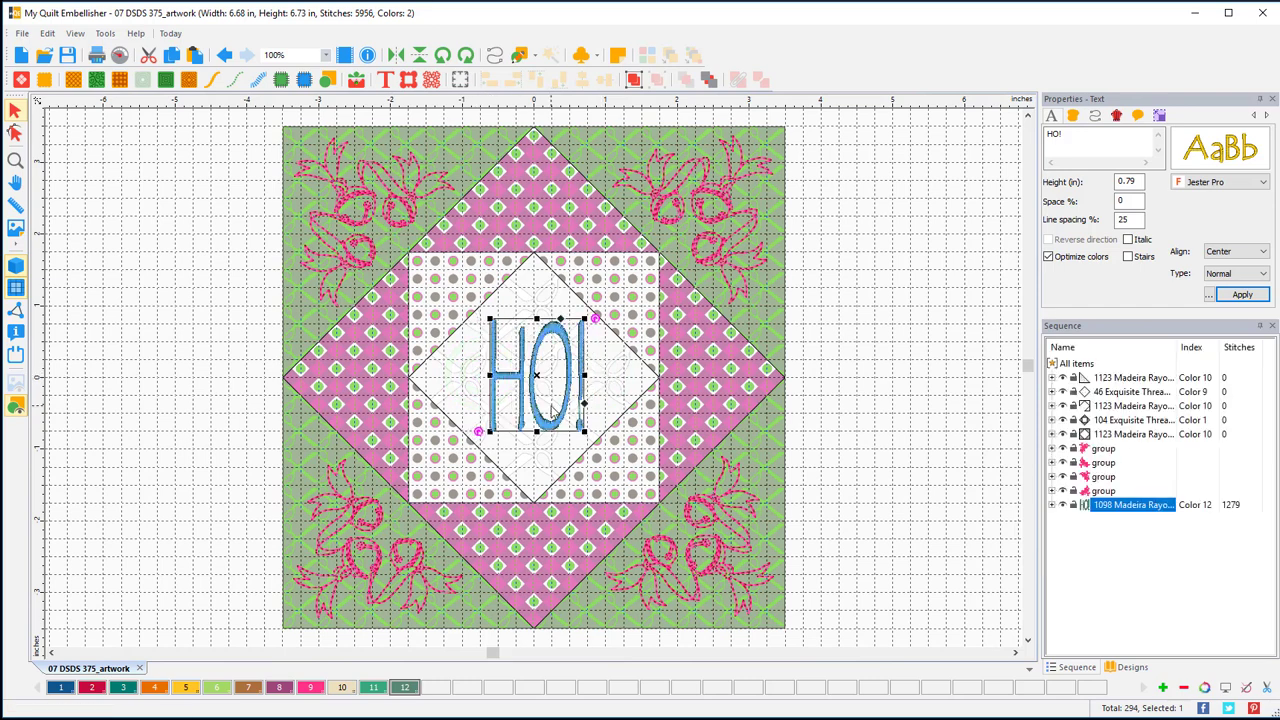
Change the font of the "HO!" lettering to Curlyq.
left_click(1205, 148)
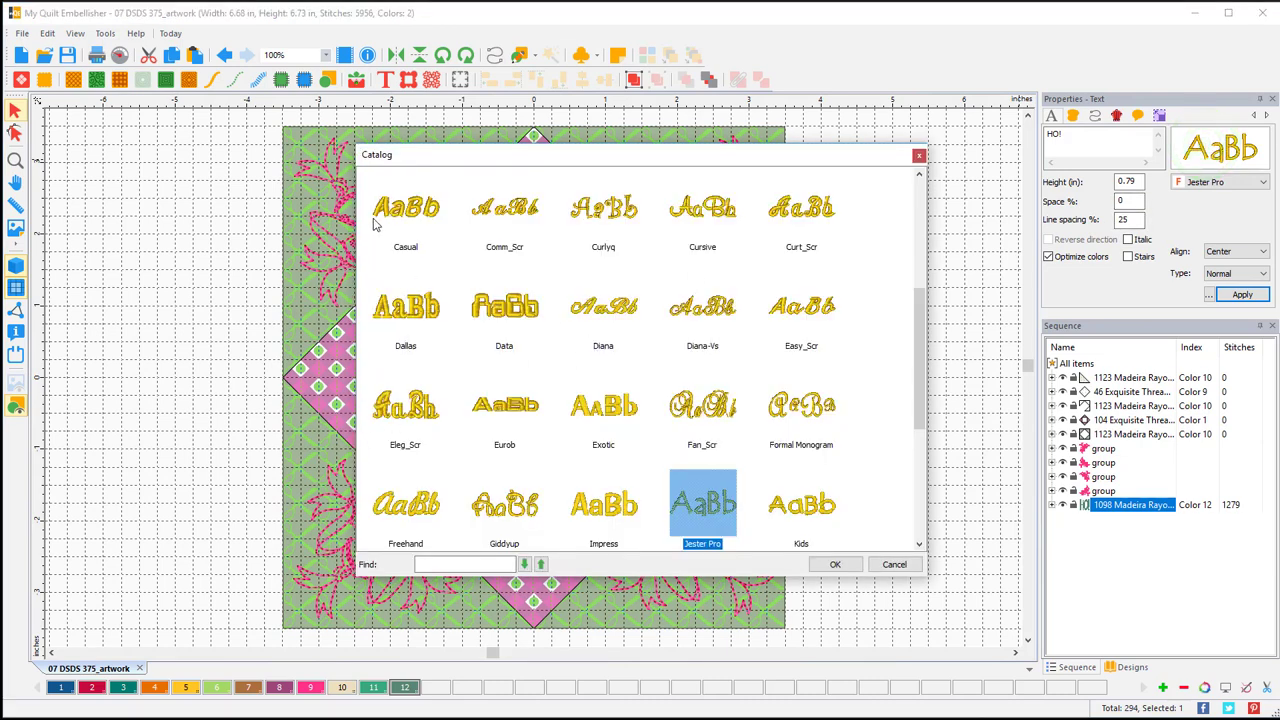
left_click(575, 217)
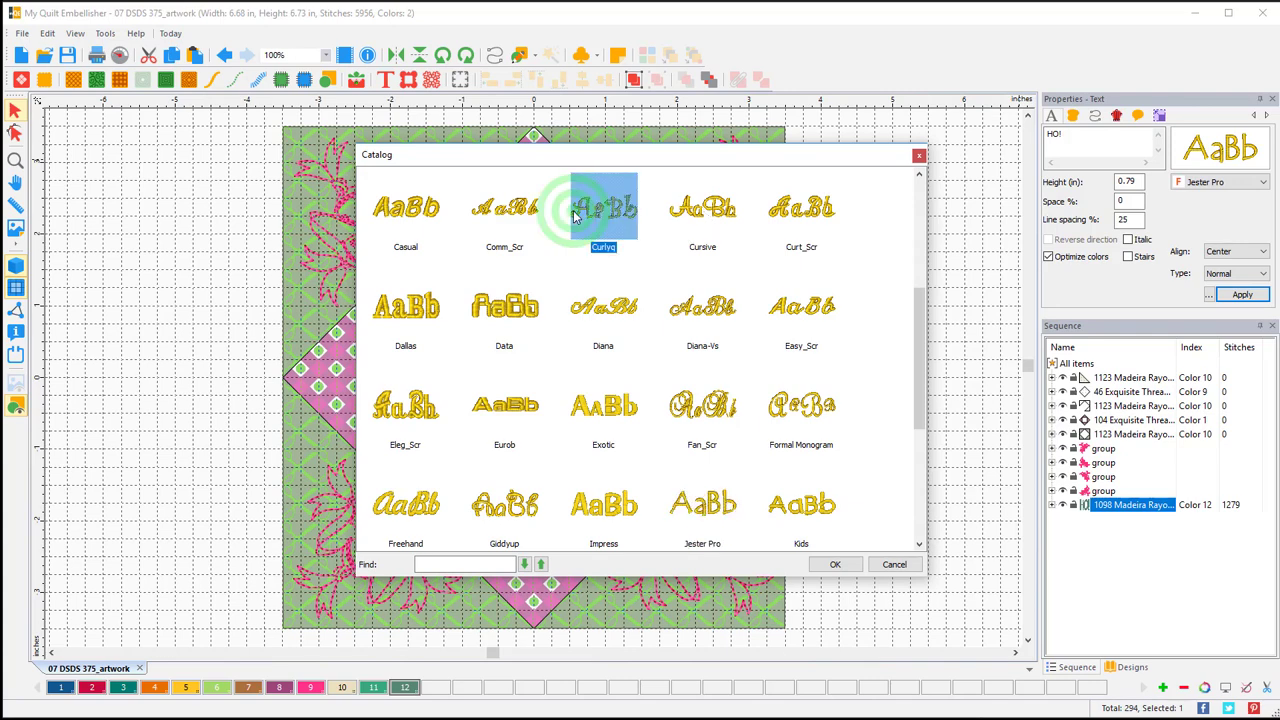
left_click(835, 564)
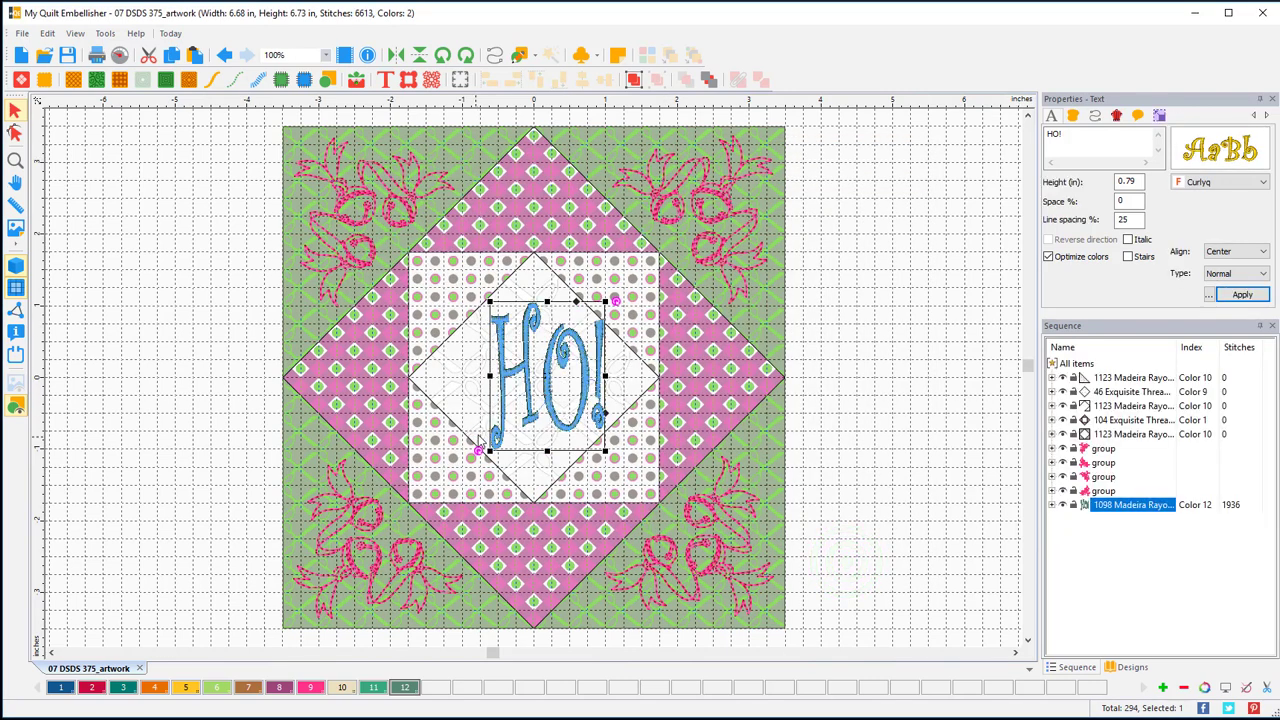
Center the "HO!" lettering on the design origin and reduce its height from both ends to fit inside the white diamond.
right_click(584, 100)
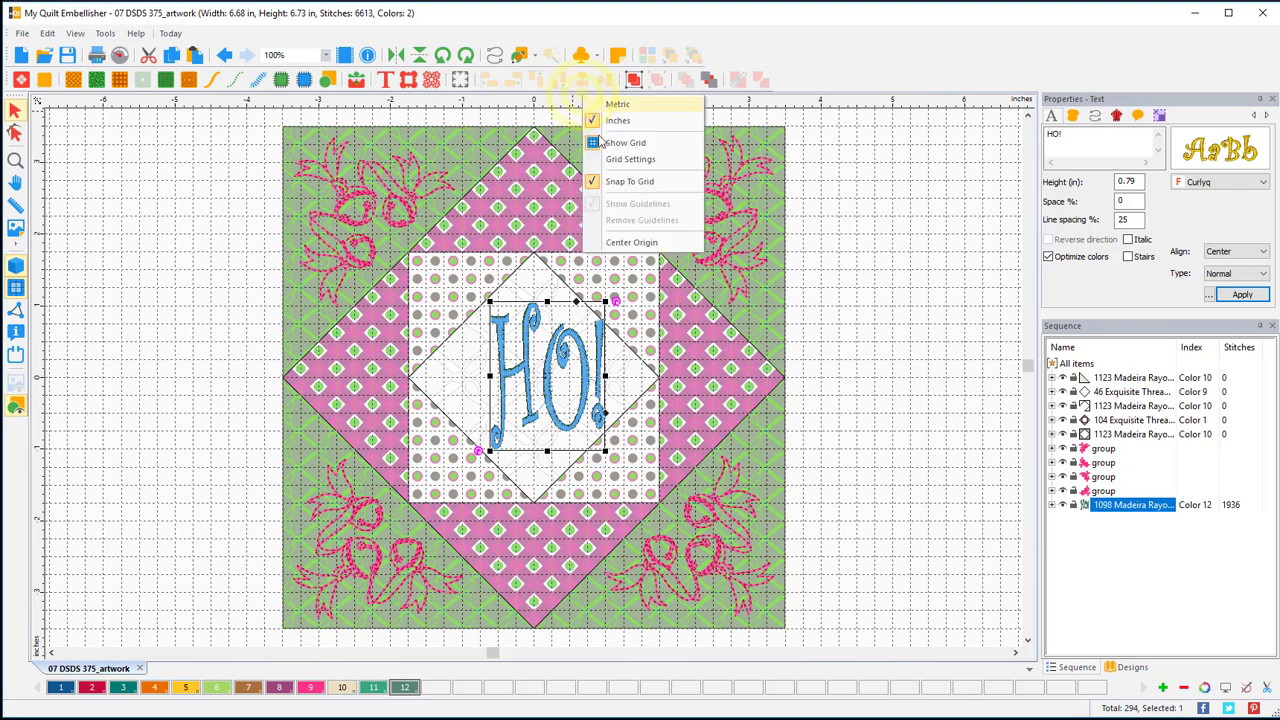
left_click(631, 242)
left_click_drag(589, 387, 576, 387)
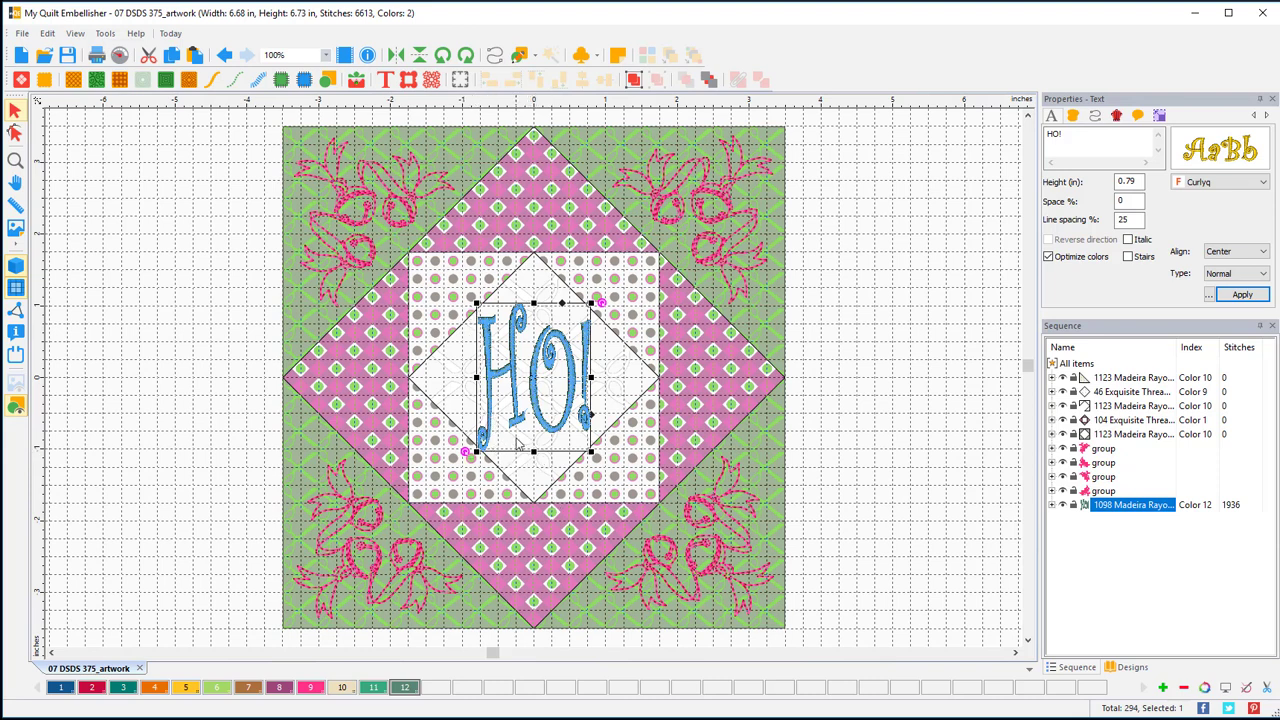
left_click_drag(534, 452, 534, 432)
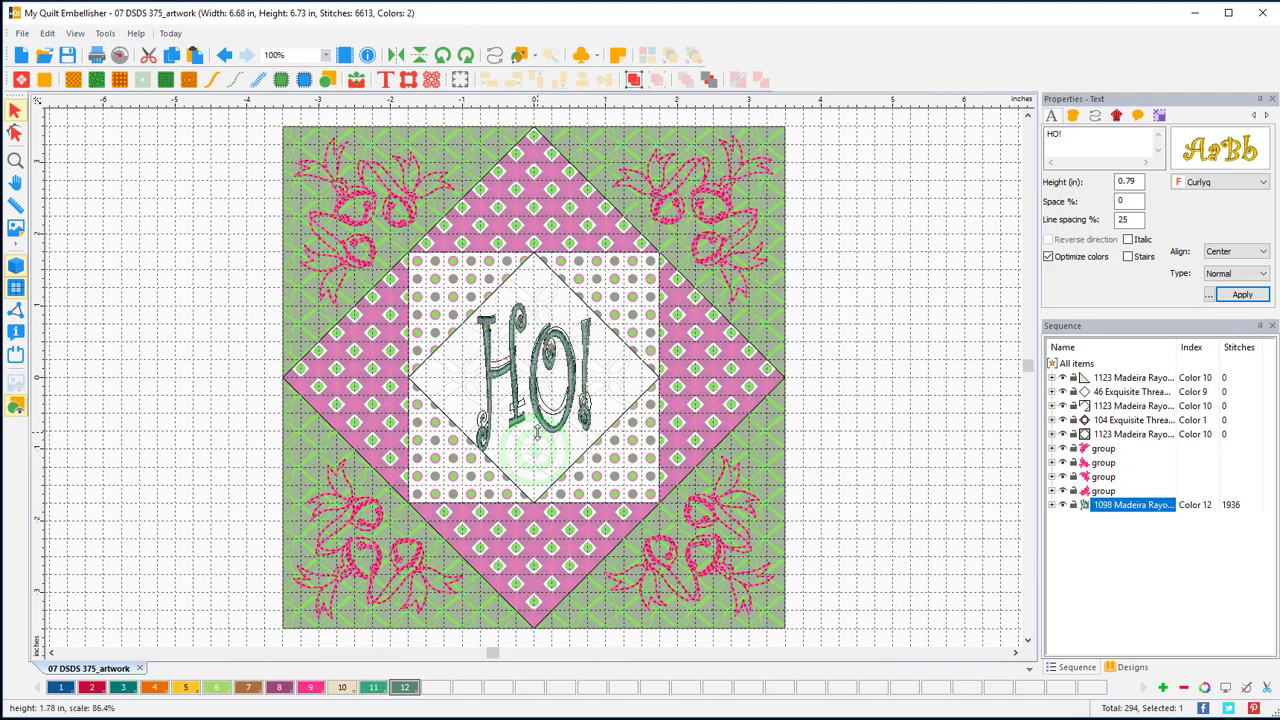
left_click_drag(535, 303, 535, 311)
left_click(871, 423)
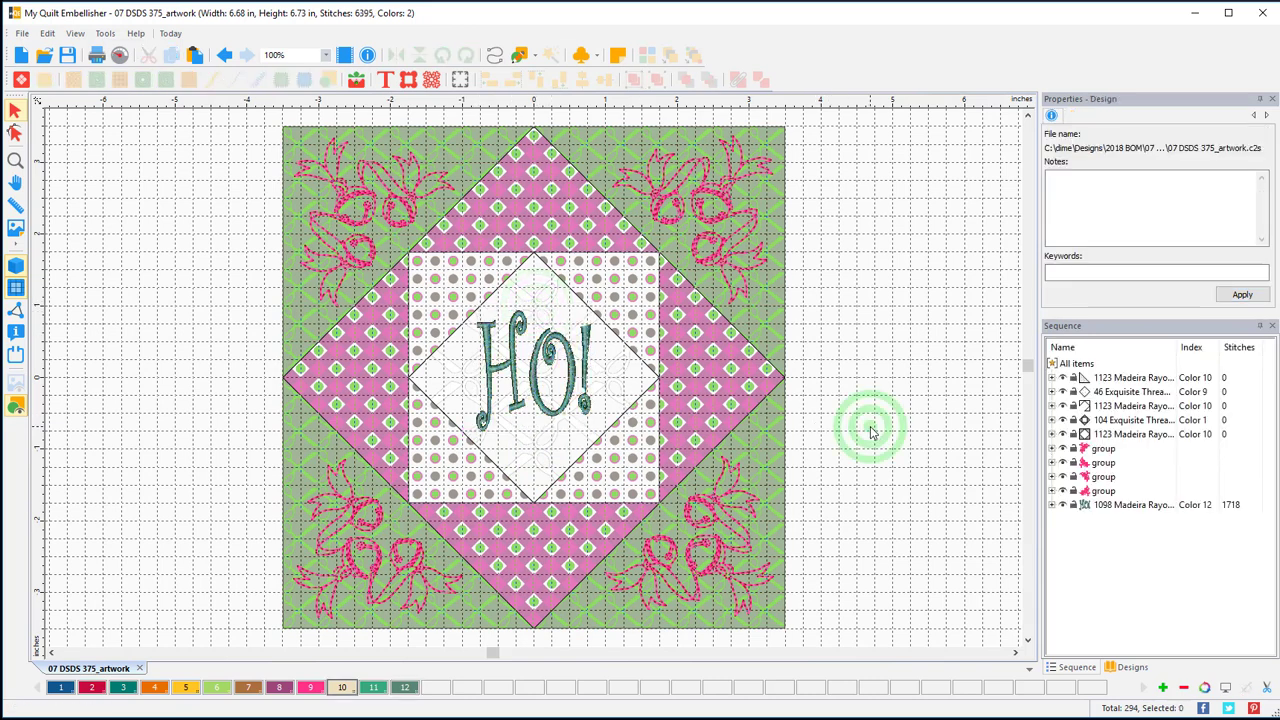
Set the font of the "HO!" lettering to Jester Pro.
left_click(1098, 505)
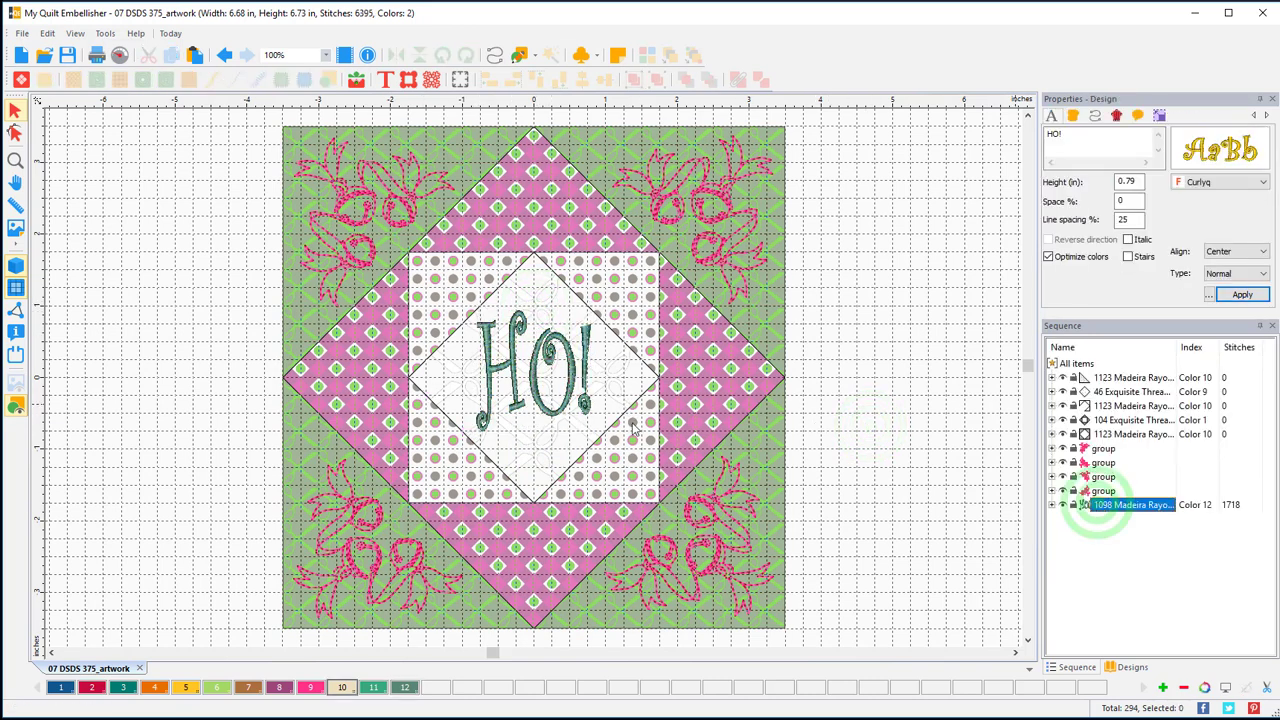
left_click(1243, 186)
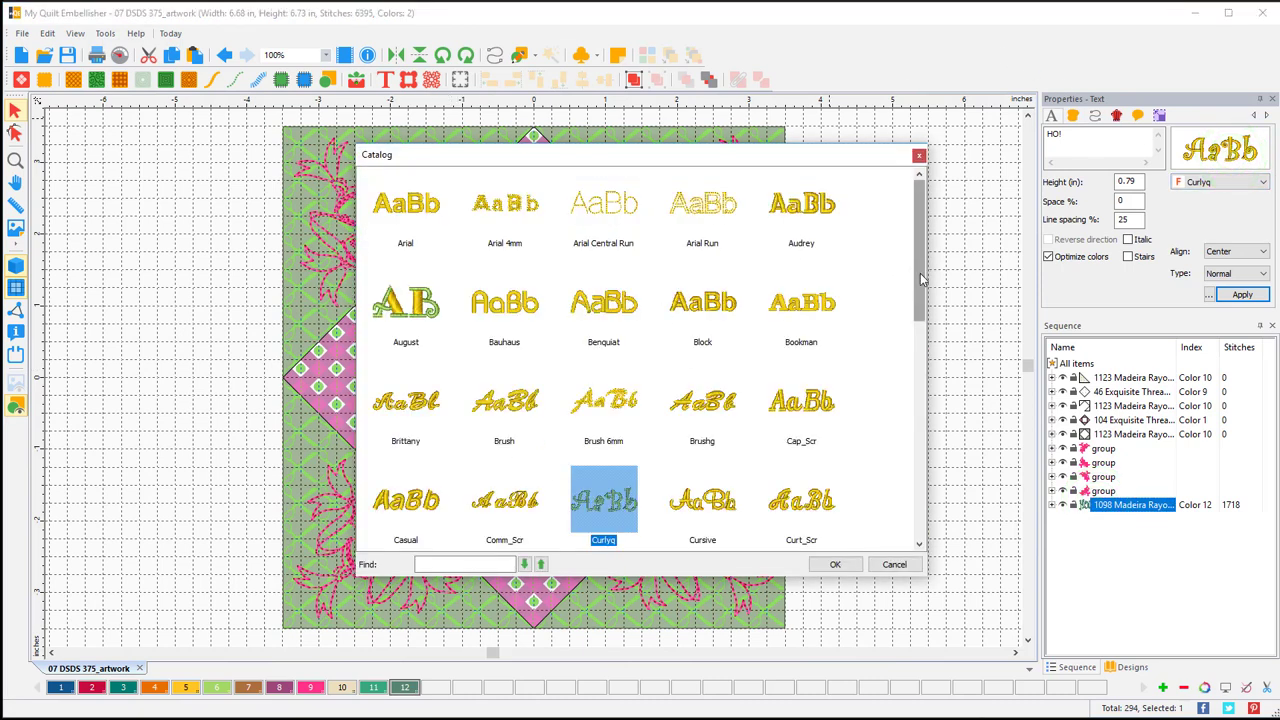
left_click_drag(922, 279, 928, 424)
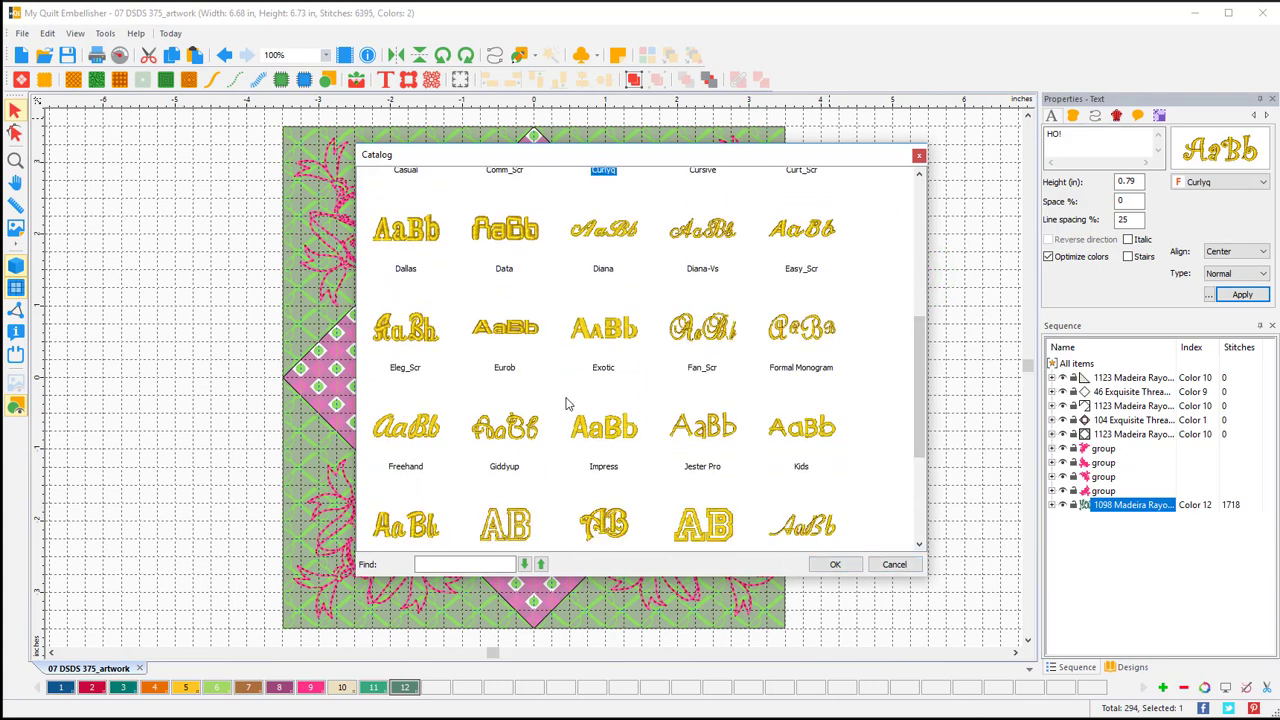
left_click(702, 428)
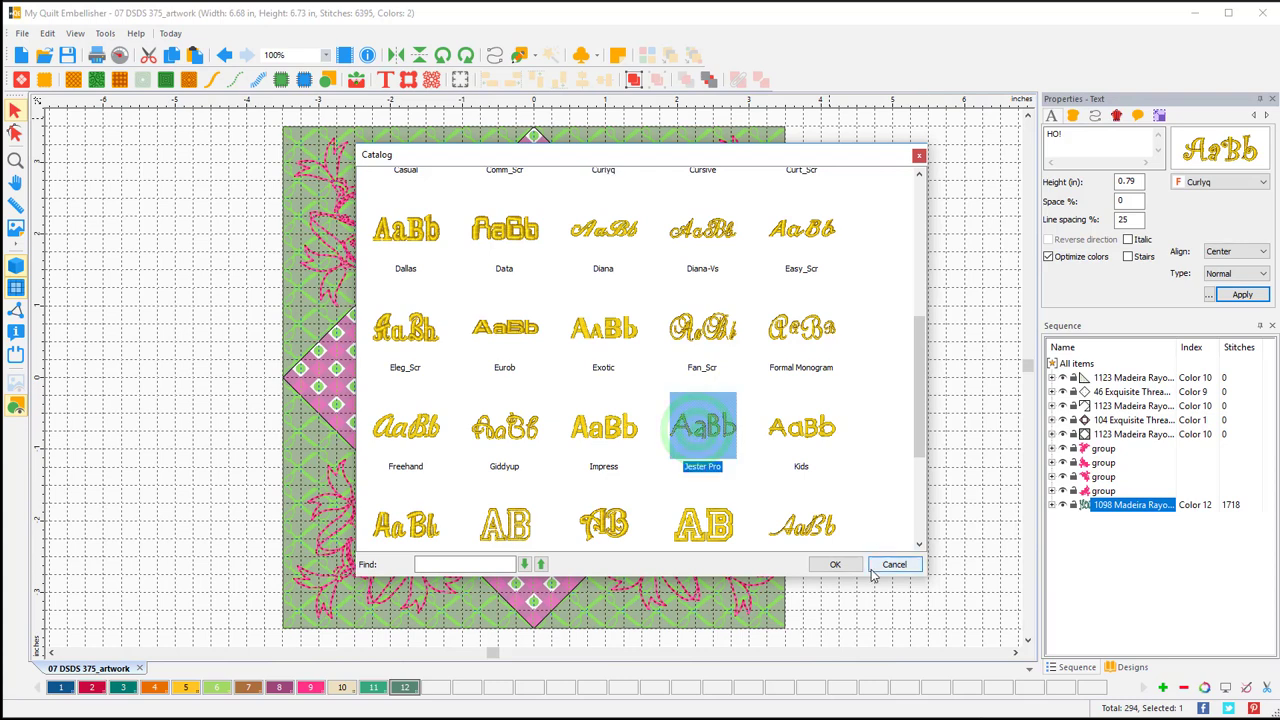
left_click(835, 565)
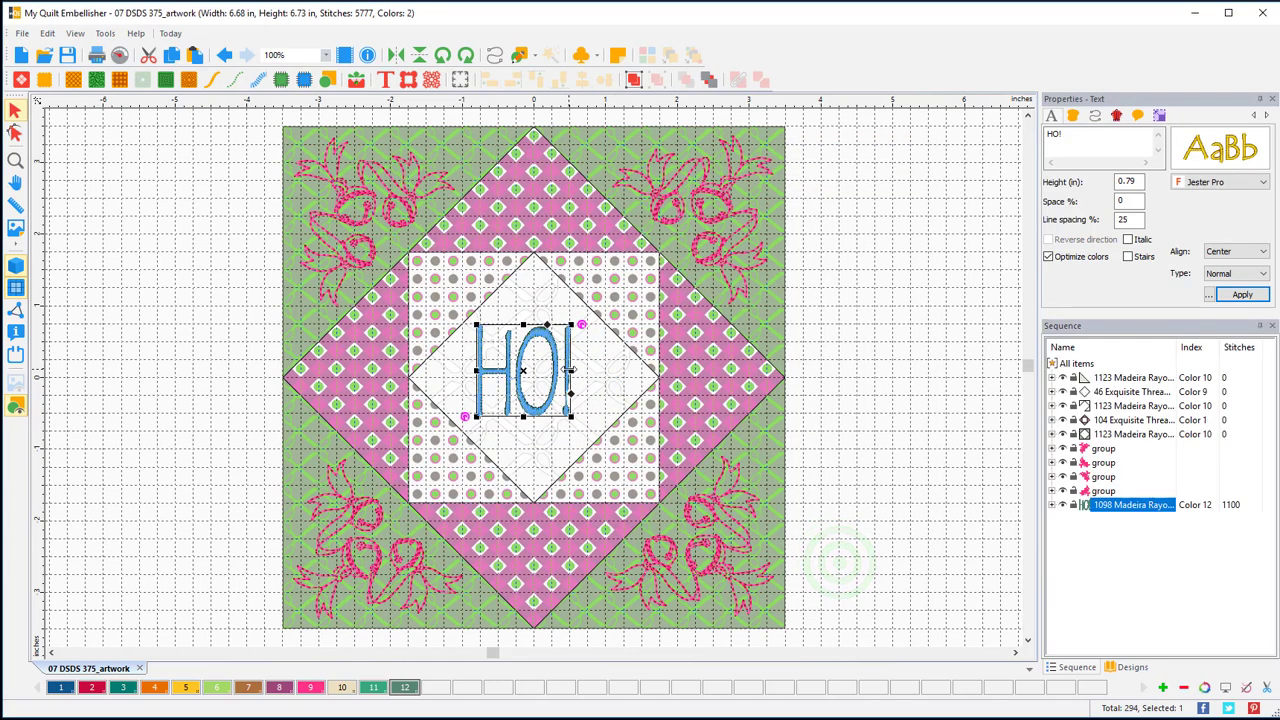
Widen and lengthen the "HO!" lettering inside the white diamond, and center it on the design origin.
left_click_drag(570, 375, 594, 372)
left_click_drag(535, 416, 535, 432)
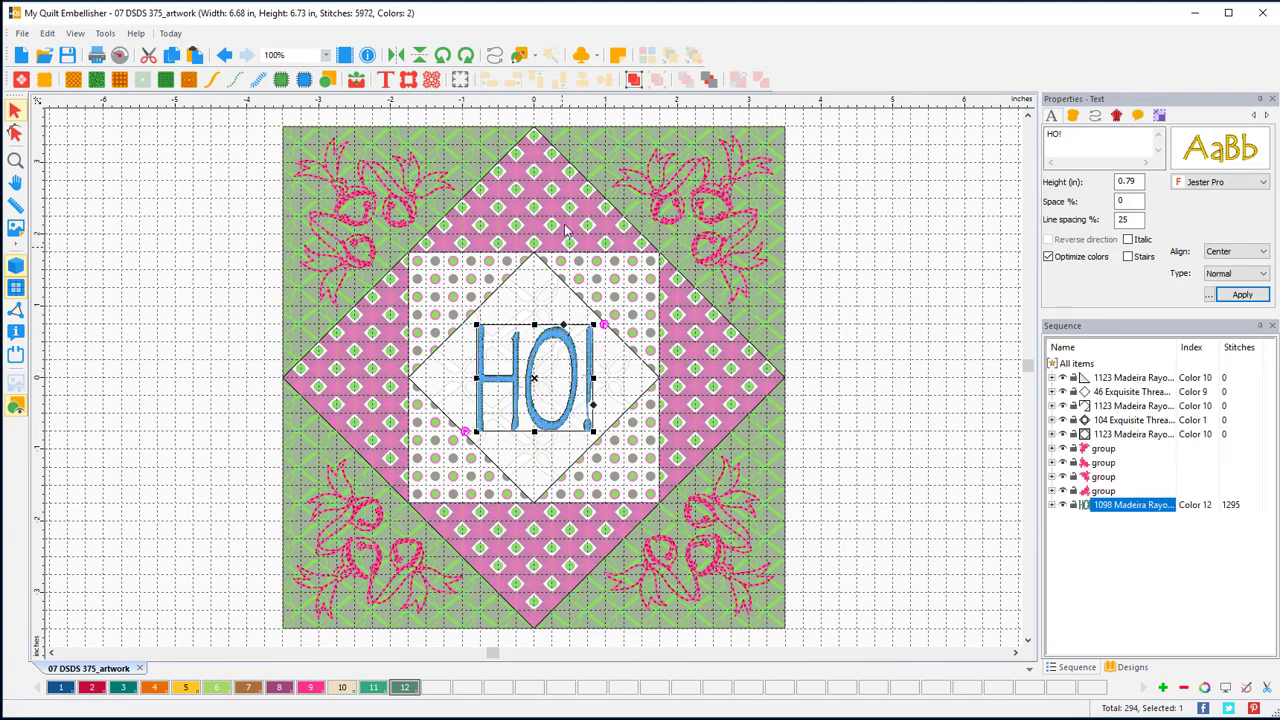
right_click(575, 110)
left_click(602, 260)
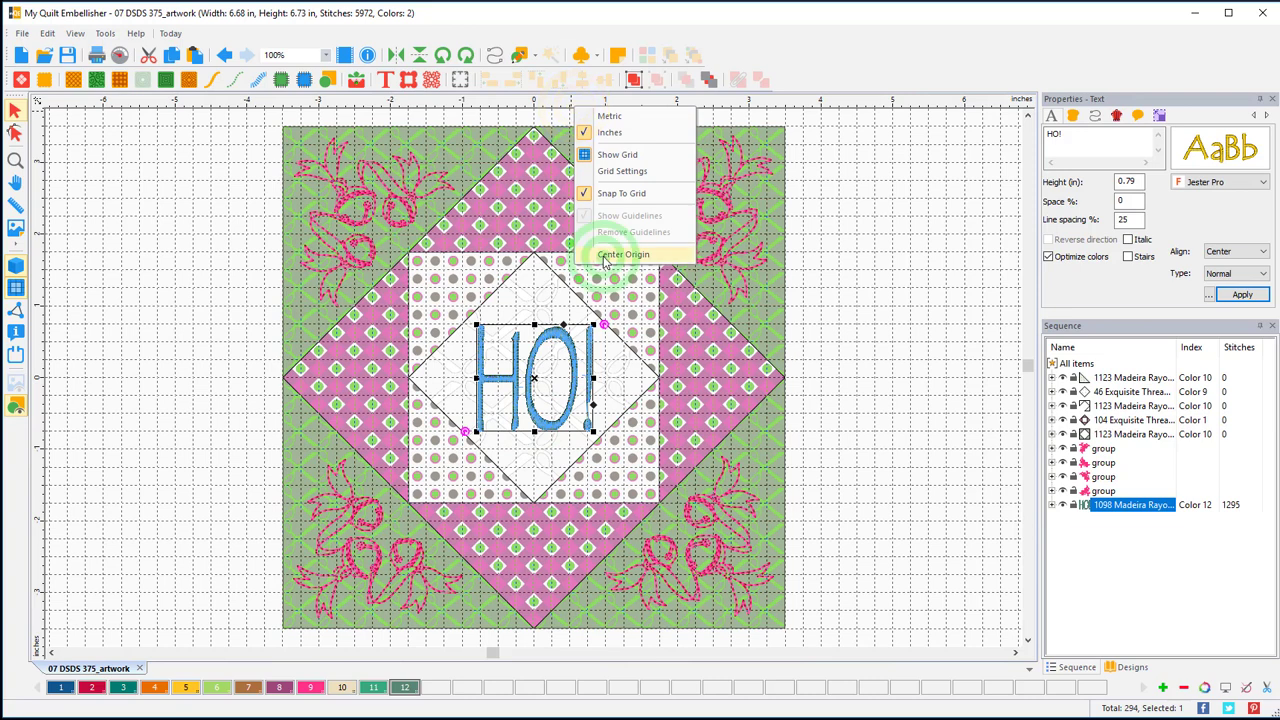
left_click(845, 360)
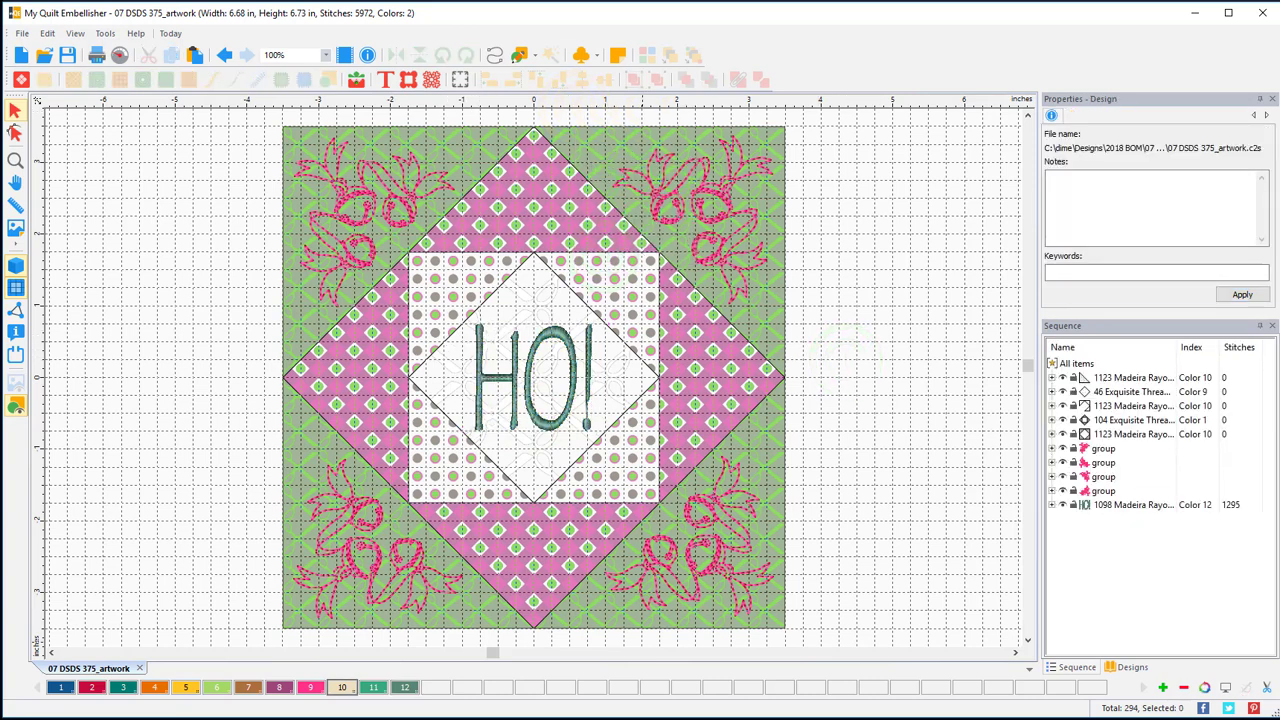
Recolor the "HO!" lettering with the green color 6, Exquisite thread 985.
left_click(1131, 505)
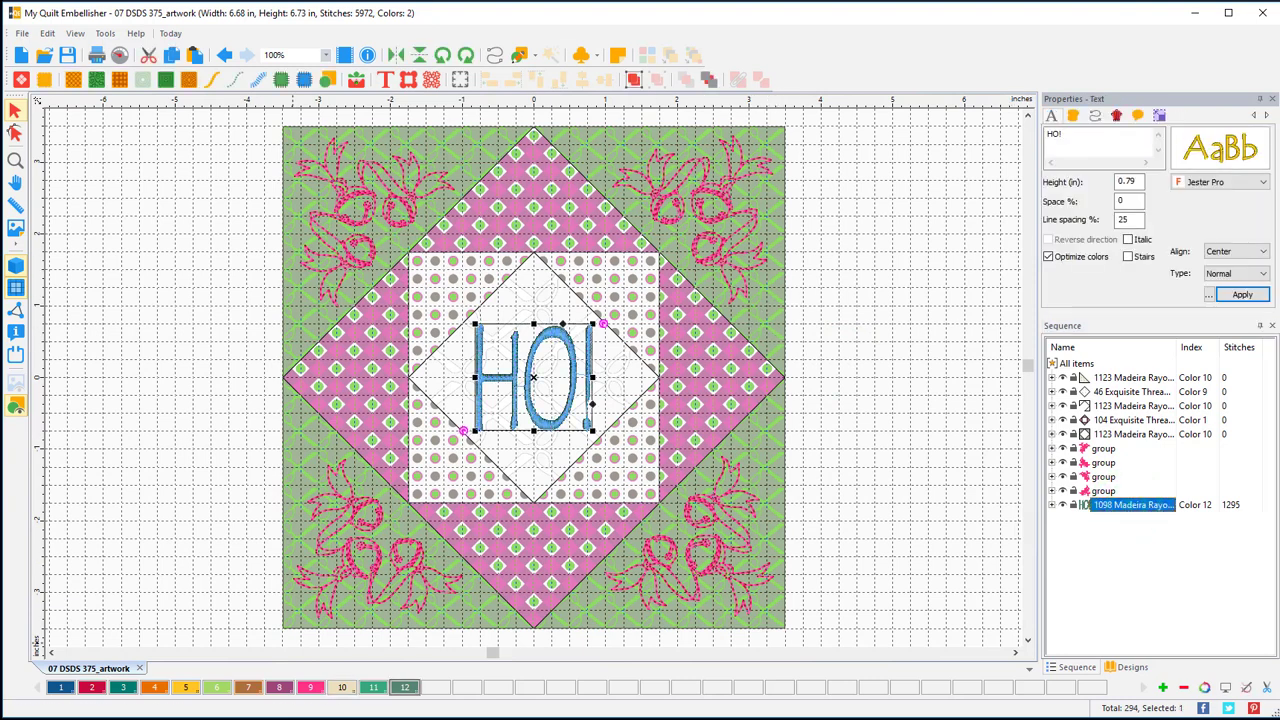
left_click(219, 688)
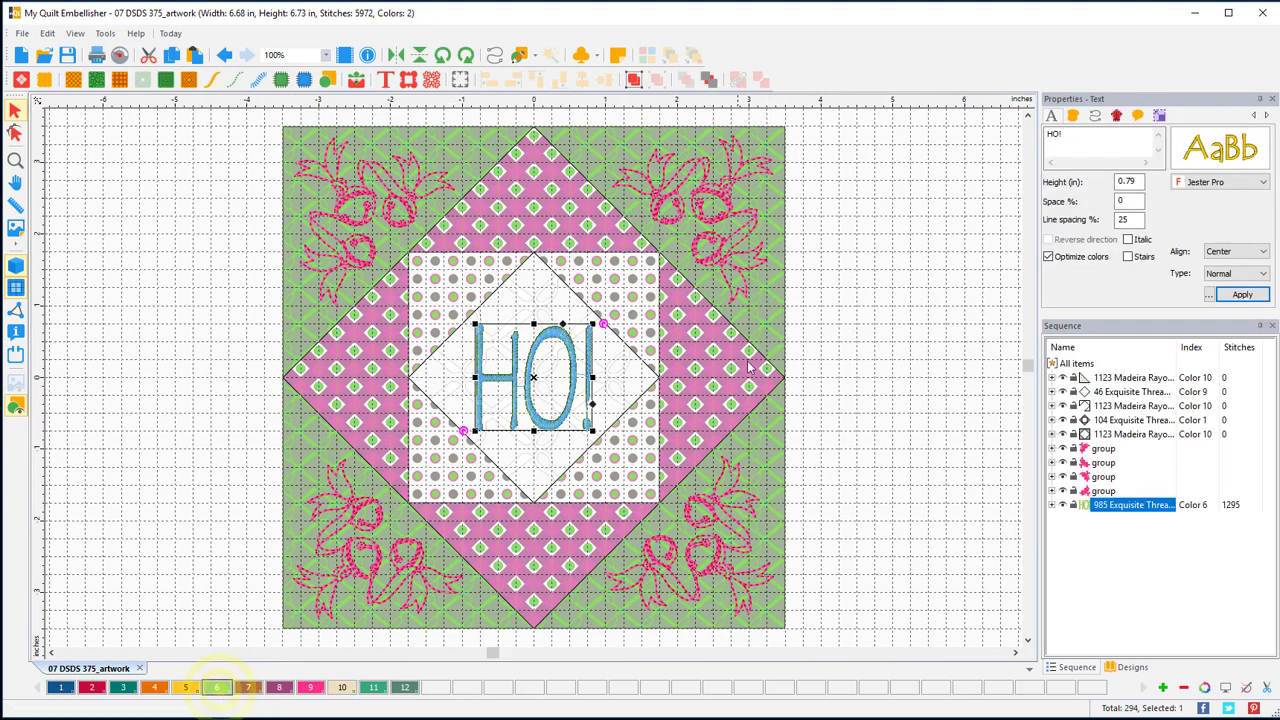
left_click(860, 385)
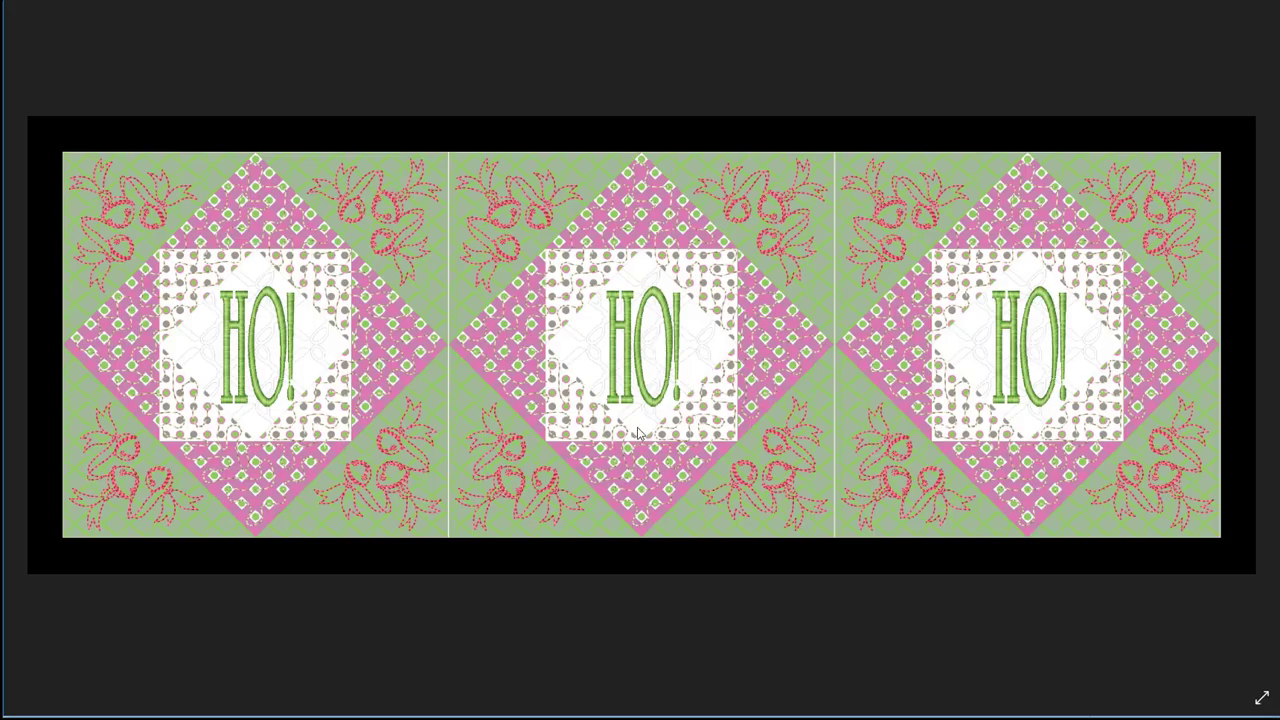
Switch to the image viewer and look through the pictures of the three-block layout, the stitched sample and the single block.
left_click(41, 362)
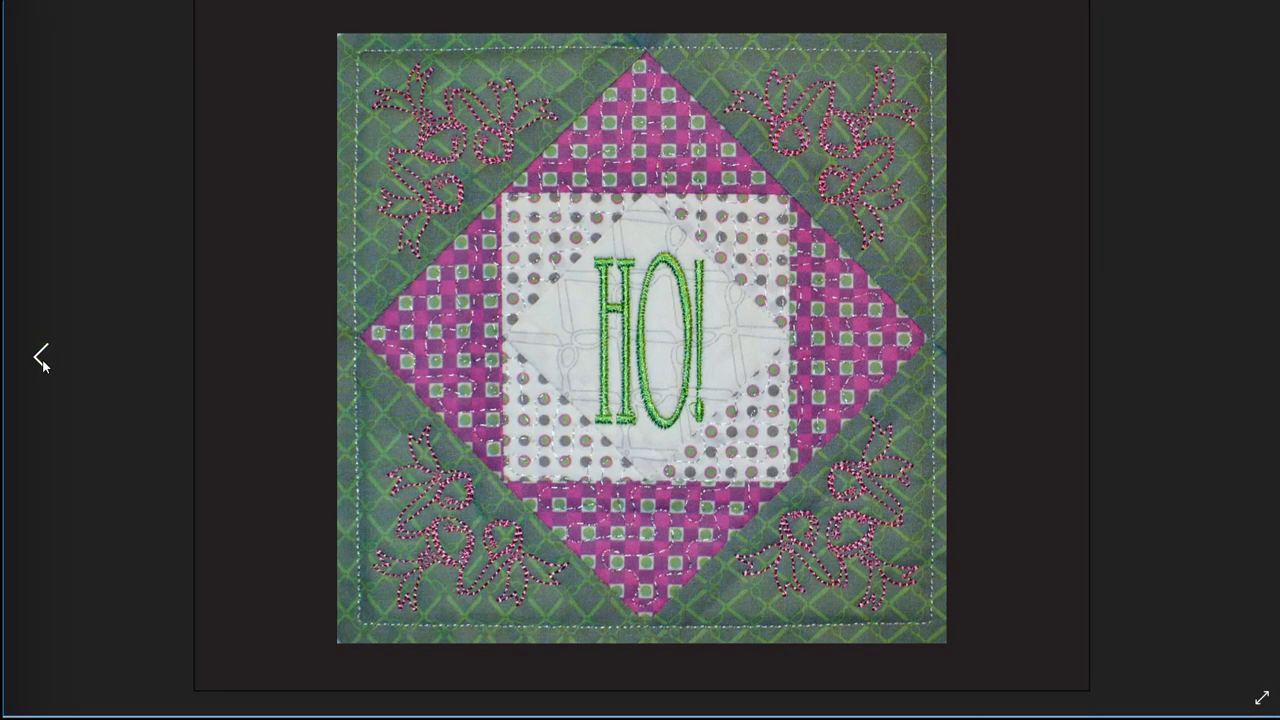
left_click(41, 362)
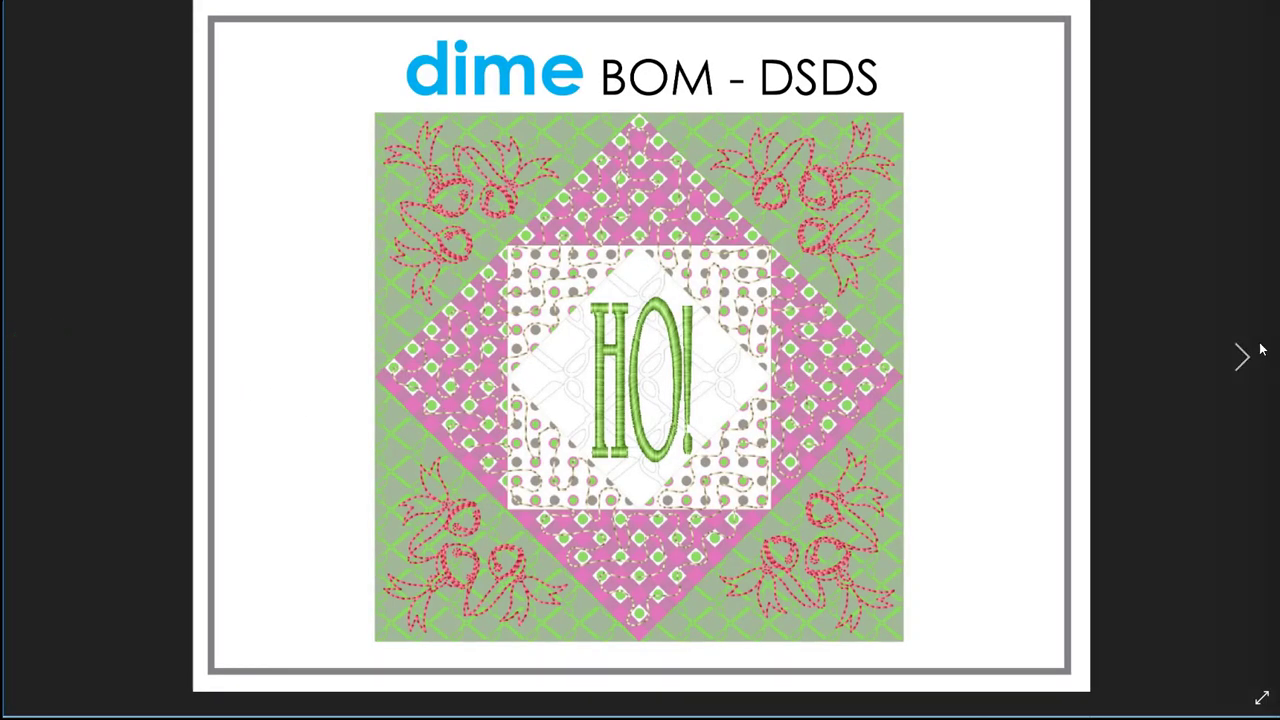
left_click(1243, 353)
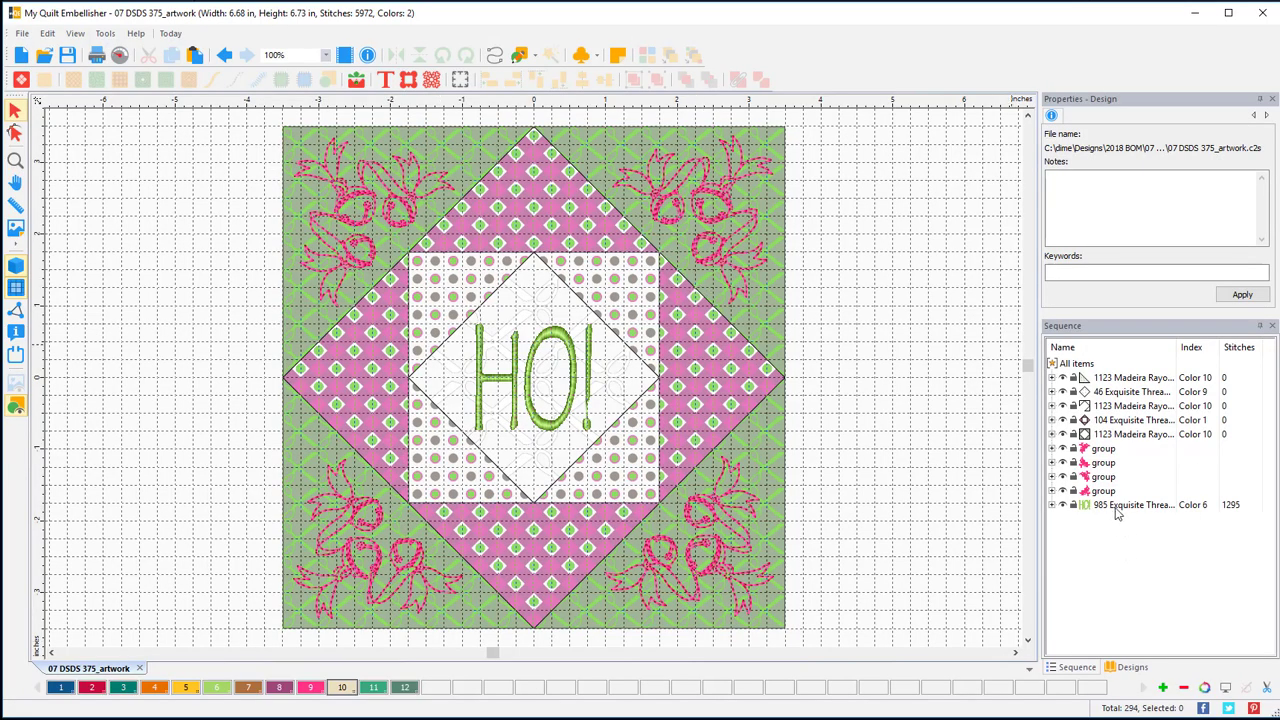
Hide the "HO!" lettering, the four bell groups, the green corner triangles and the center diamond piece in the design.
left_click(1062, 505)
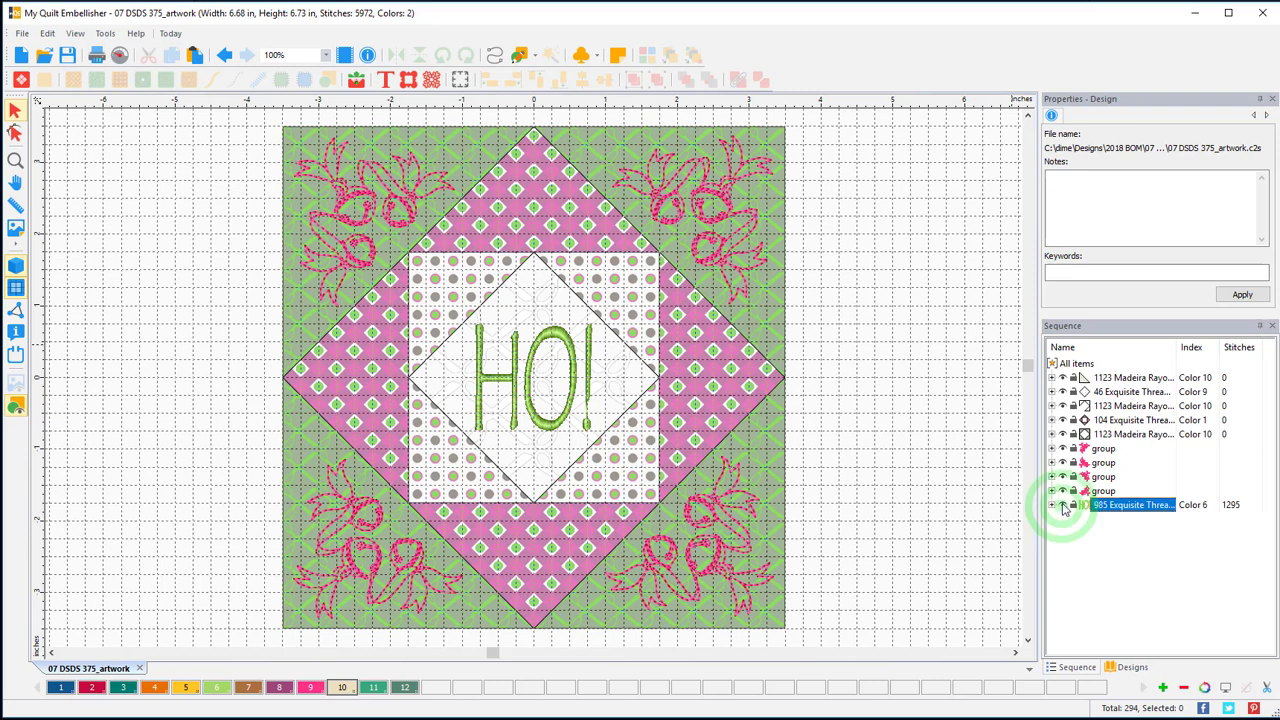
left_click(1062, 490)
left_click(1062, 476)
left_click(1062, 462)
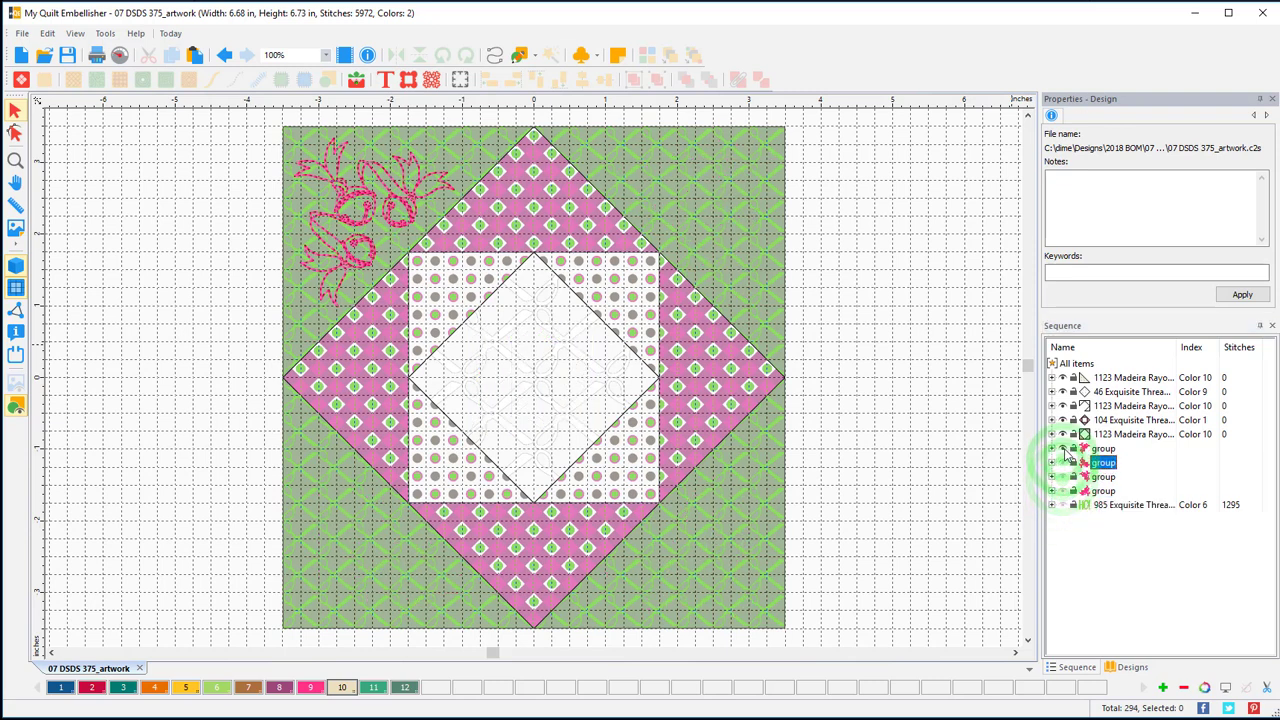
left_click(1062, 448)
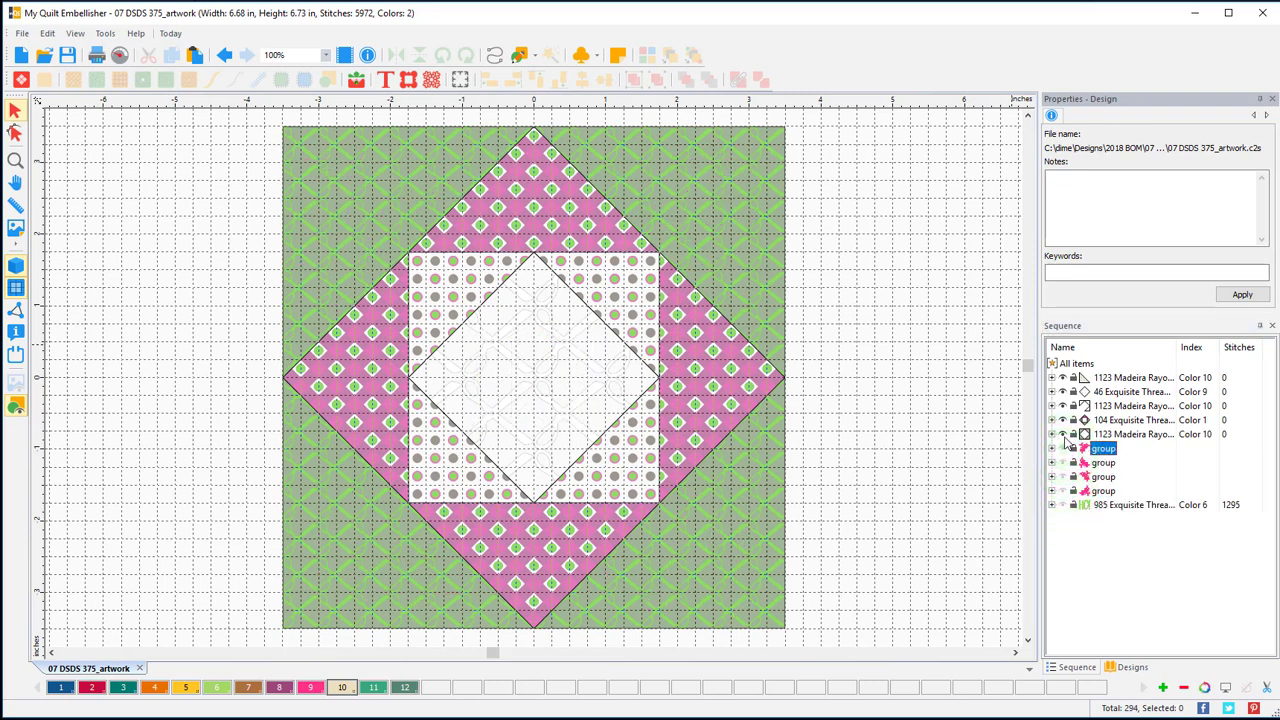
left_click(1062, 434)
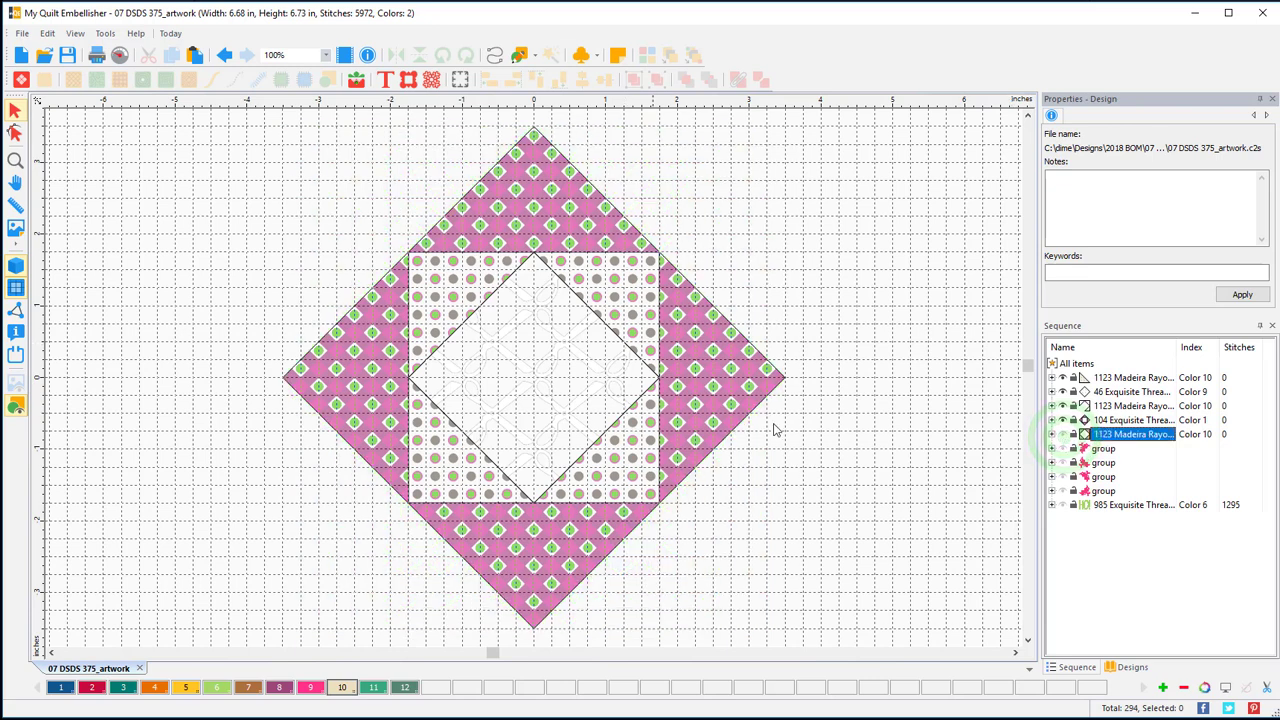
left_click(1062, 391)
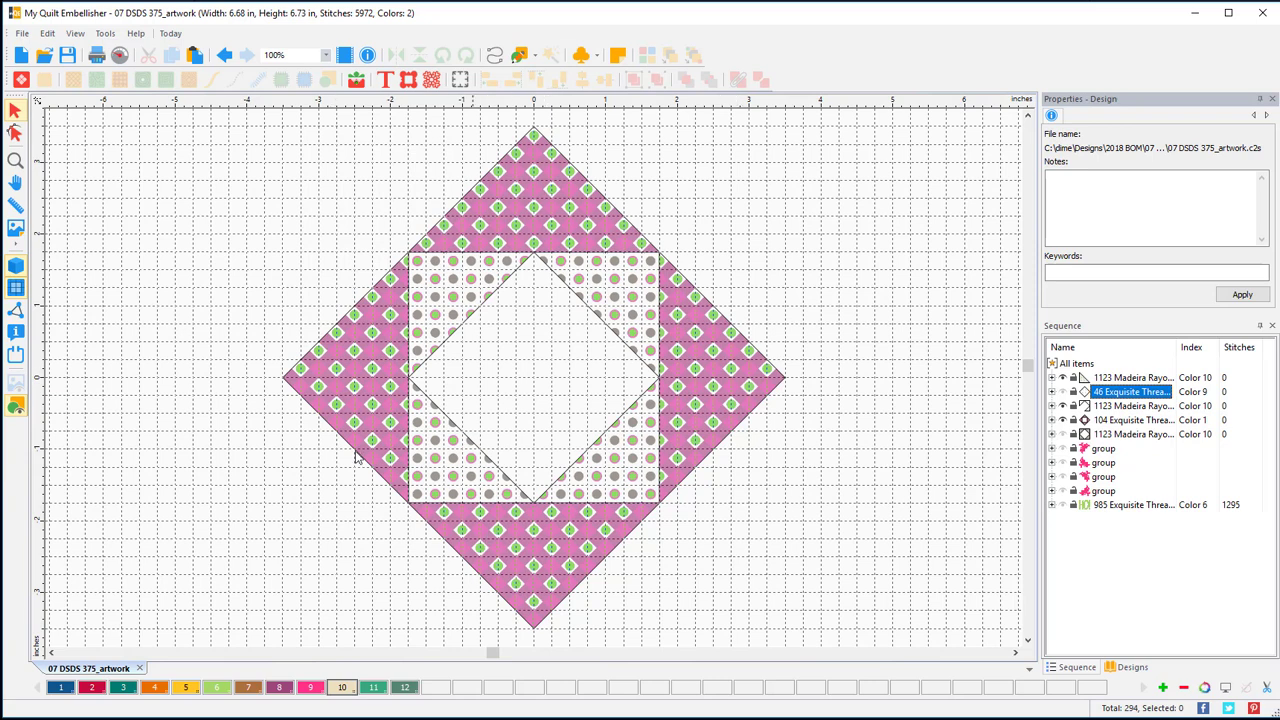
Try converting all the visible triangle pieces to stippling as separate objects, and undo the conversion.
key("ctrl+a")
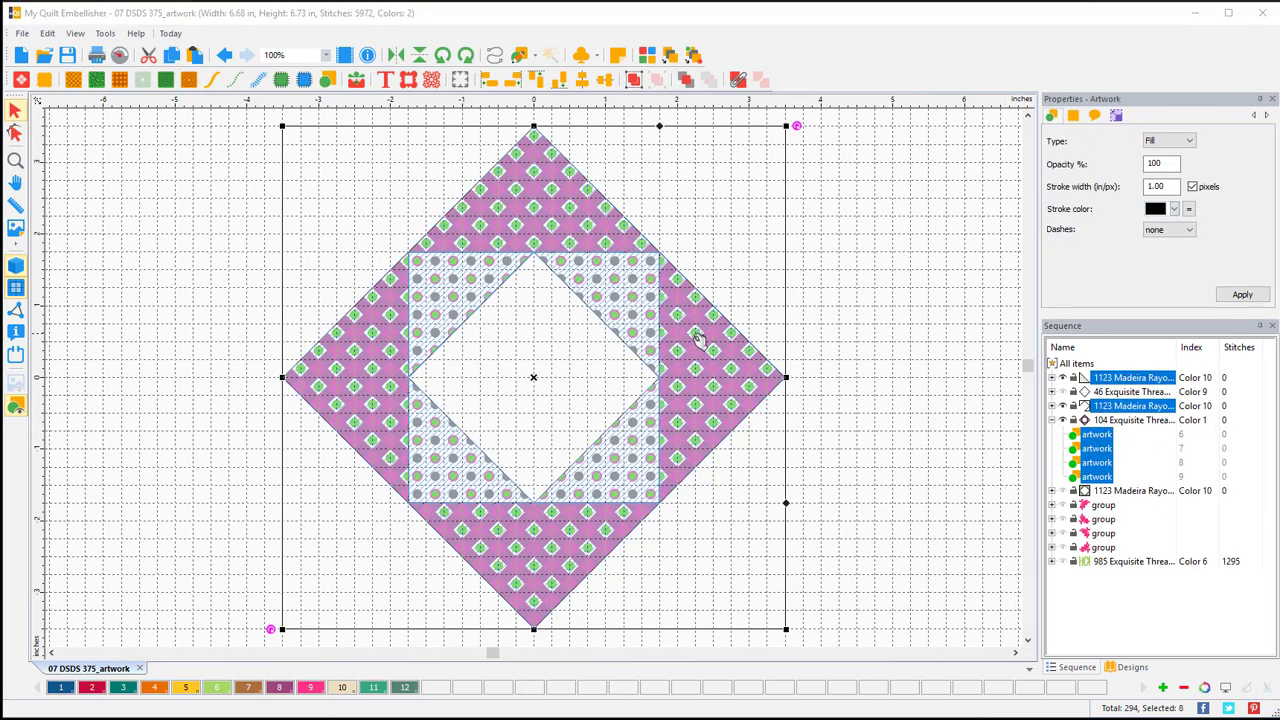
left_click(97, 81)
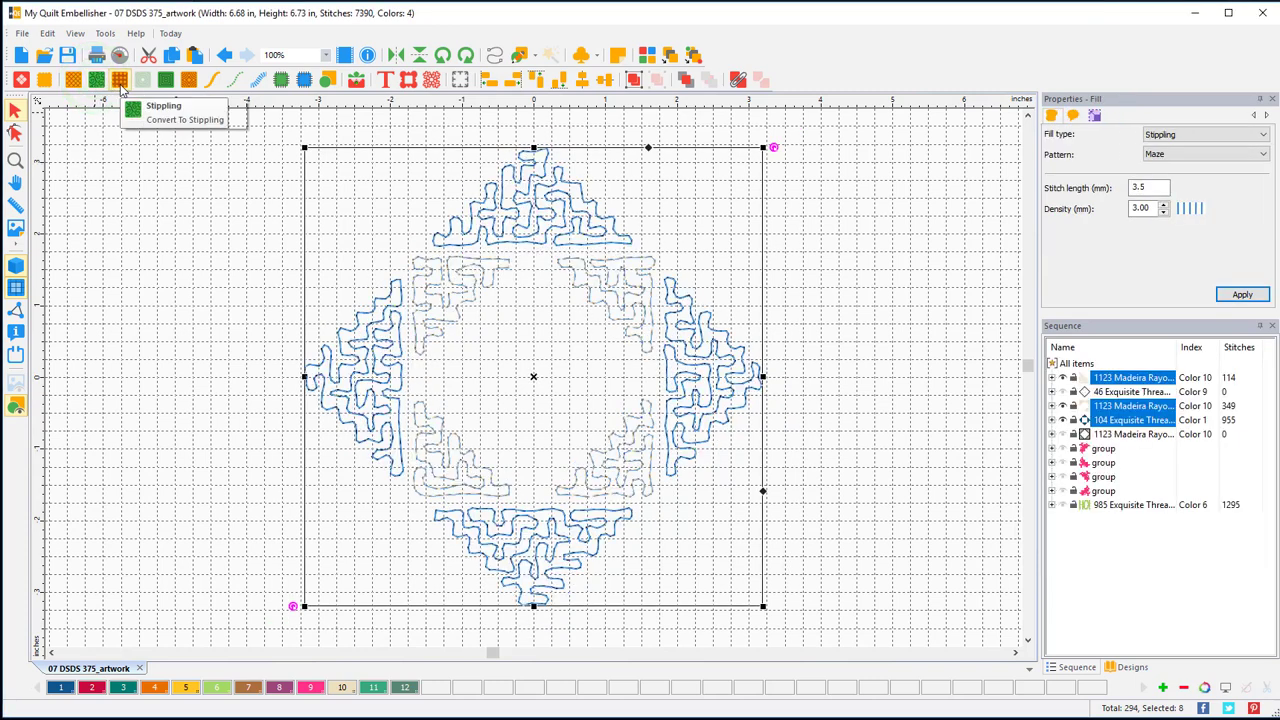
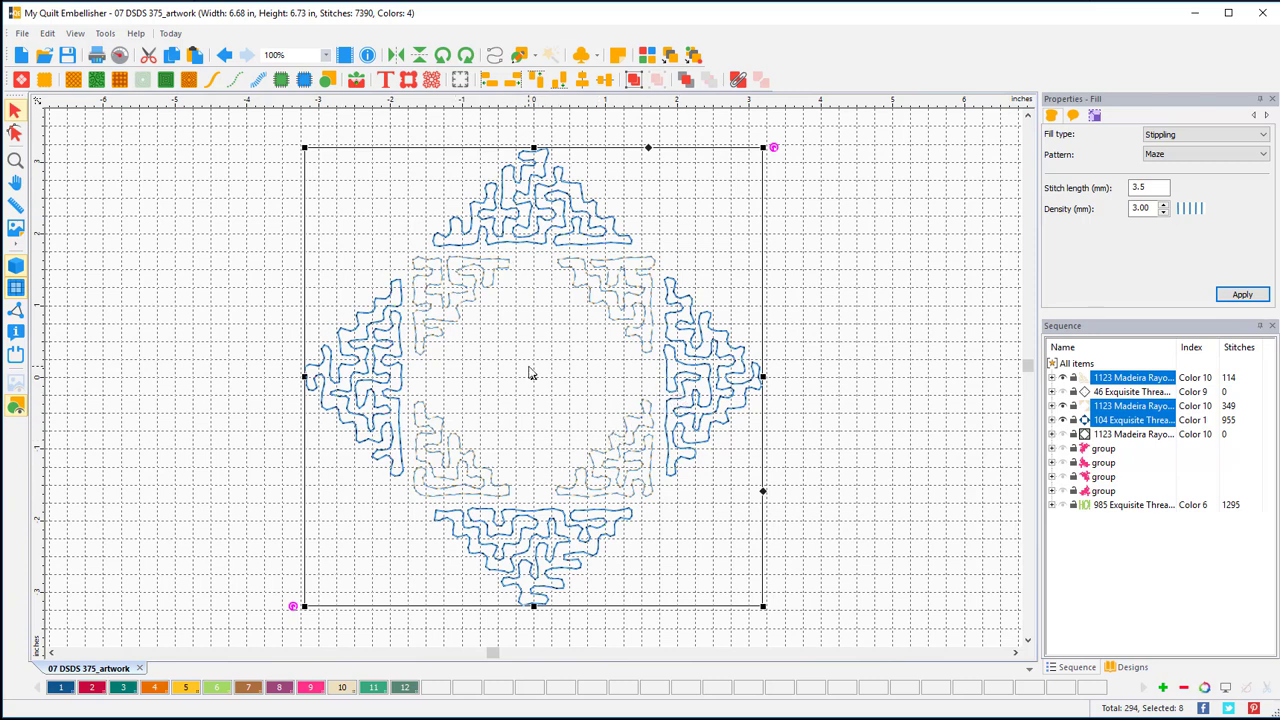
left_click(224, 55)
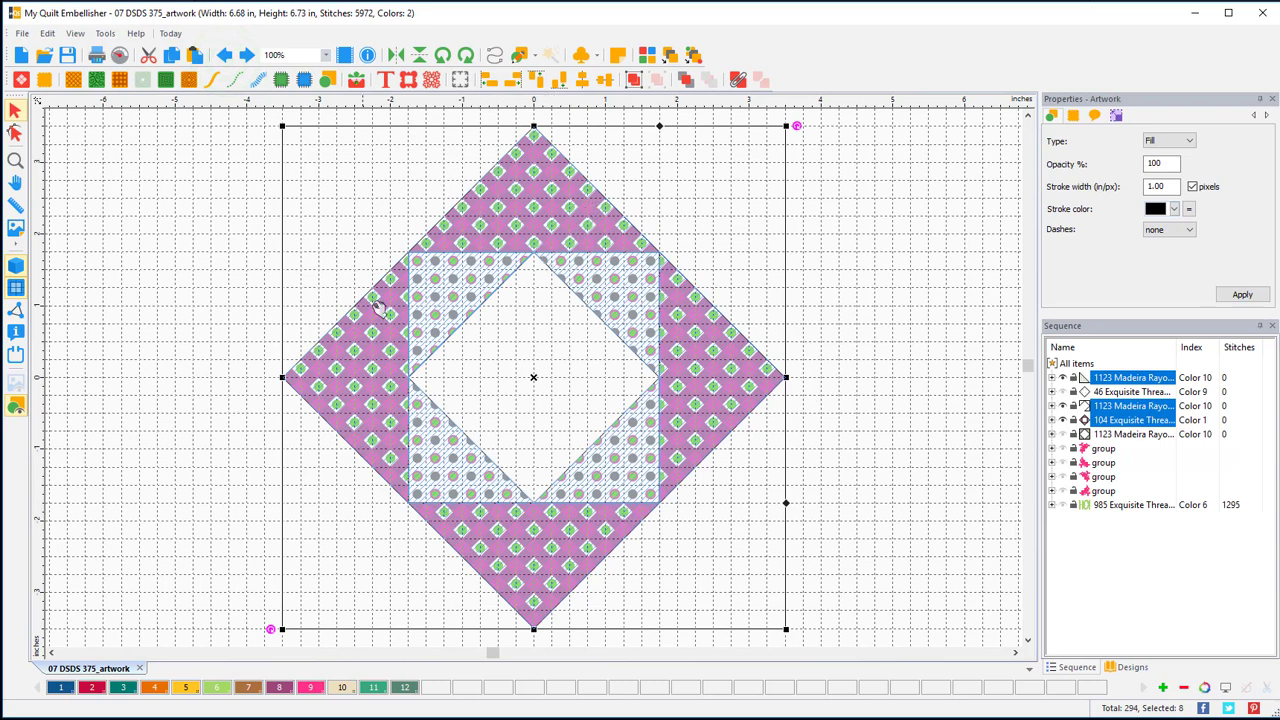
Combine the pink and dotted triangle pieces into one artwork object and convert it to a stippling fill.
right_click(551, 229)
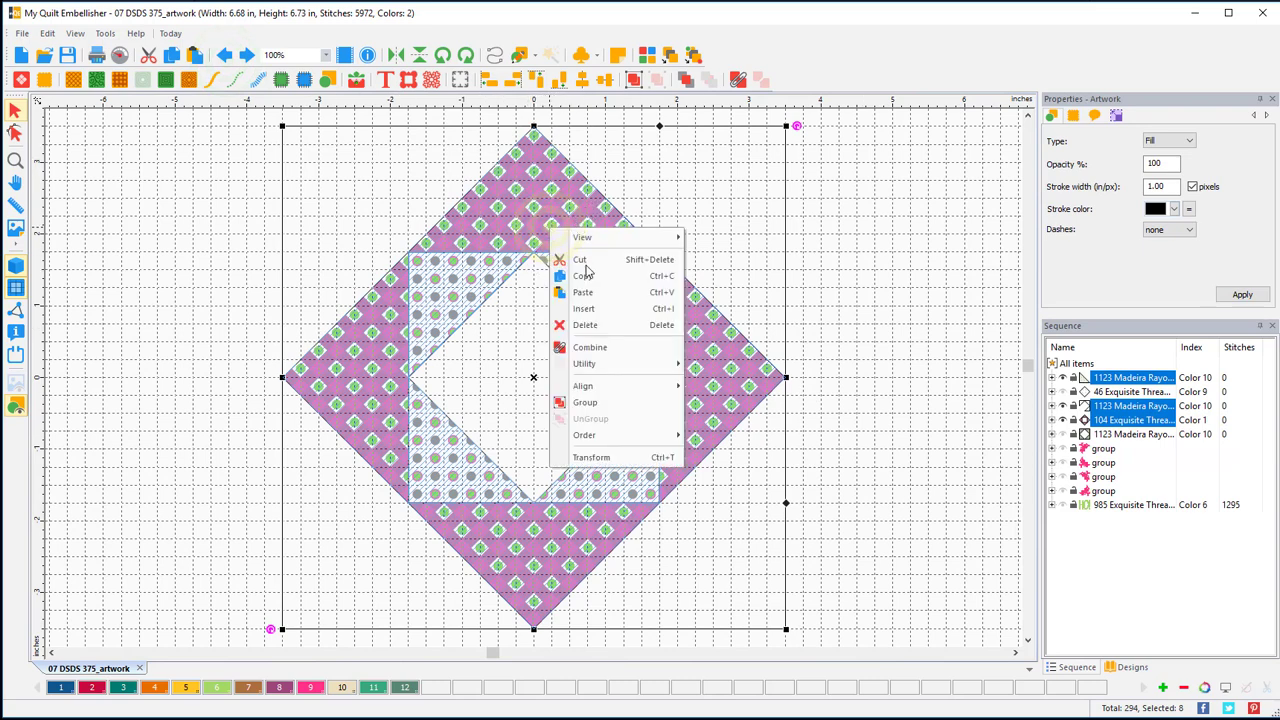
left_click(592, 348)
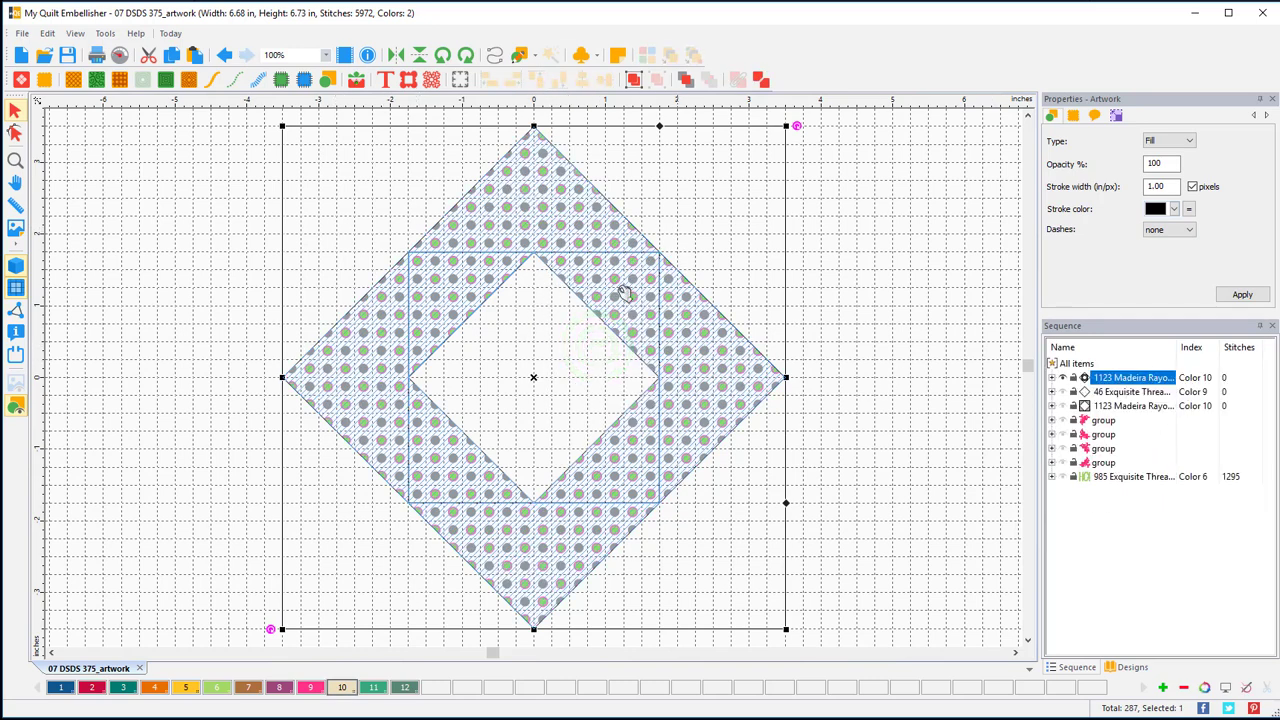
left_click(856, 325)
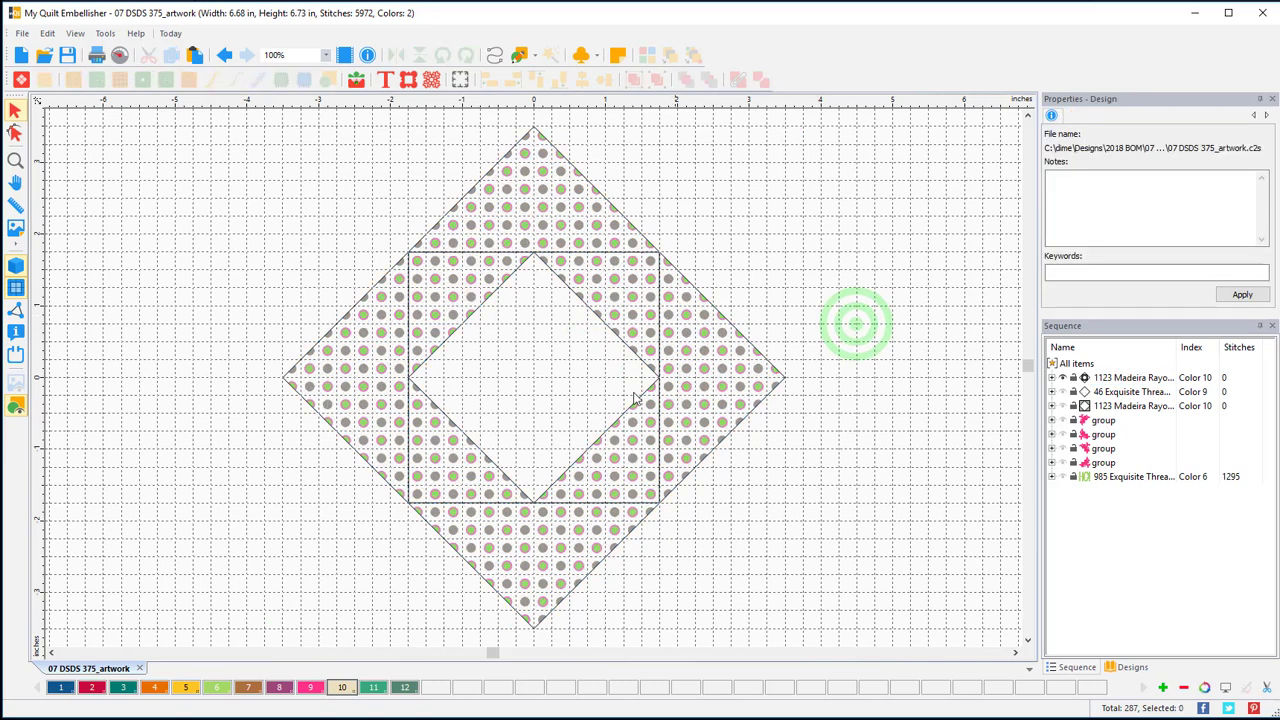
left_click(663, 397)
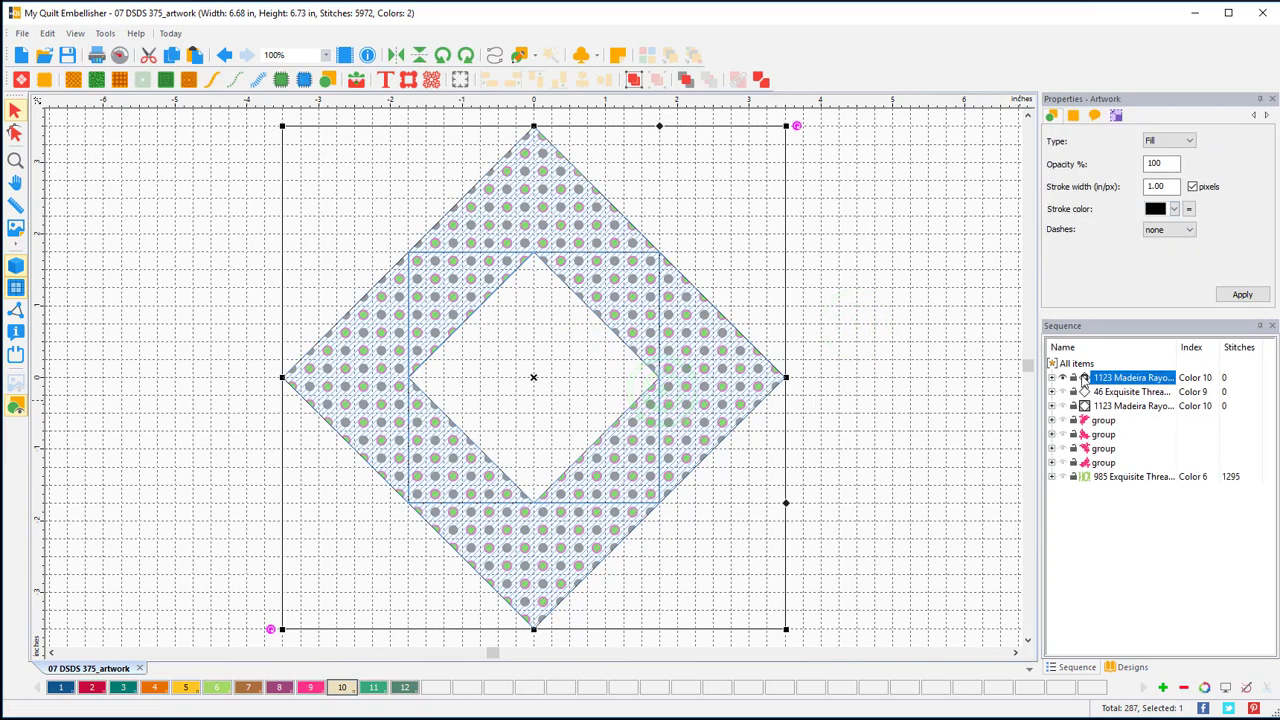
left_click(1051, 378)
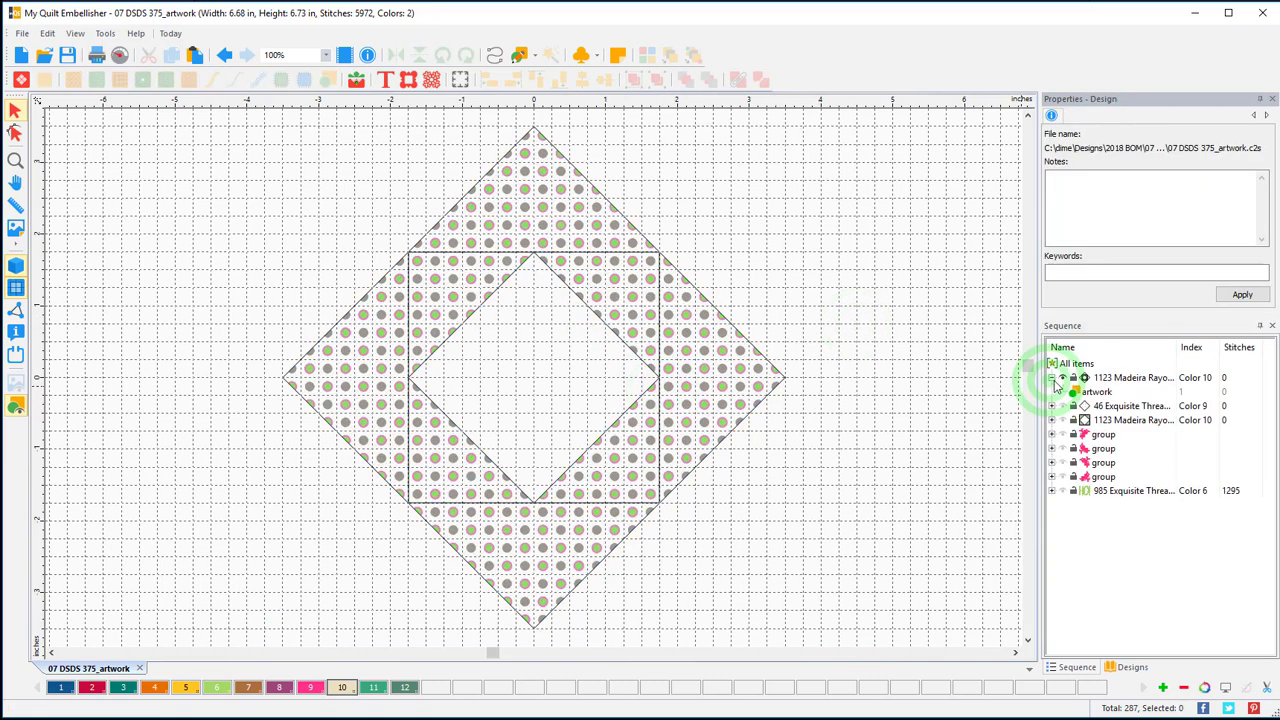
left_click(1097, 395)
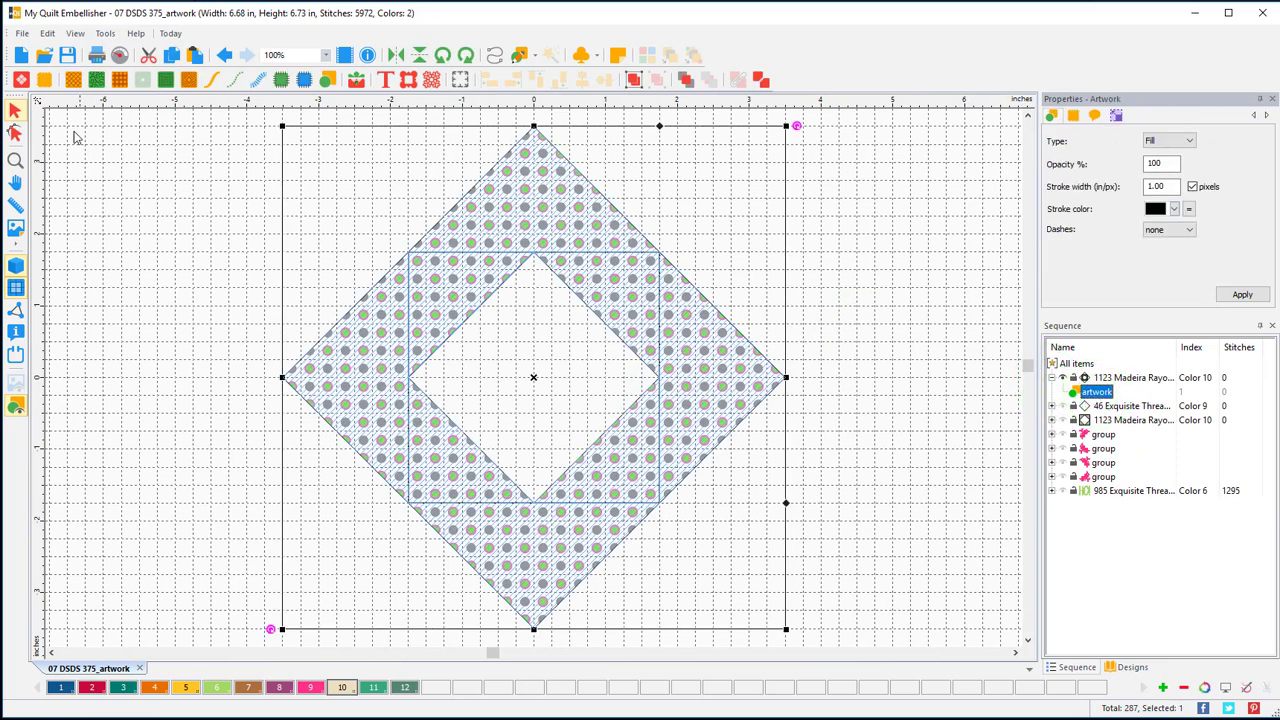
left_click(97, 82)
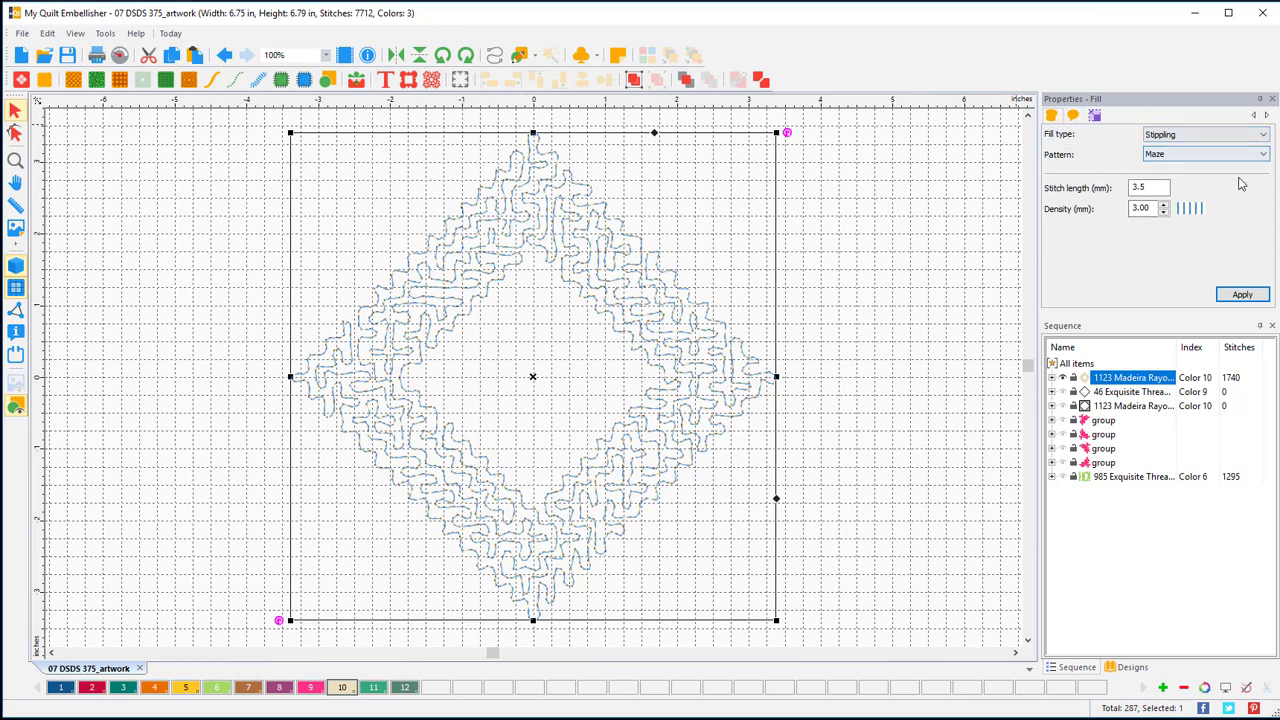
Try stippling densities of 10, 8 and 6 mm on the combined maze fill.
left_click(1152, 187)
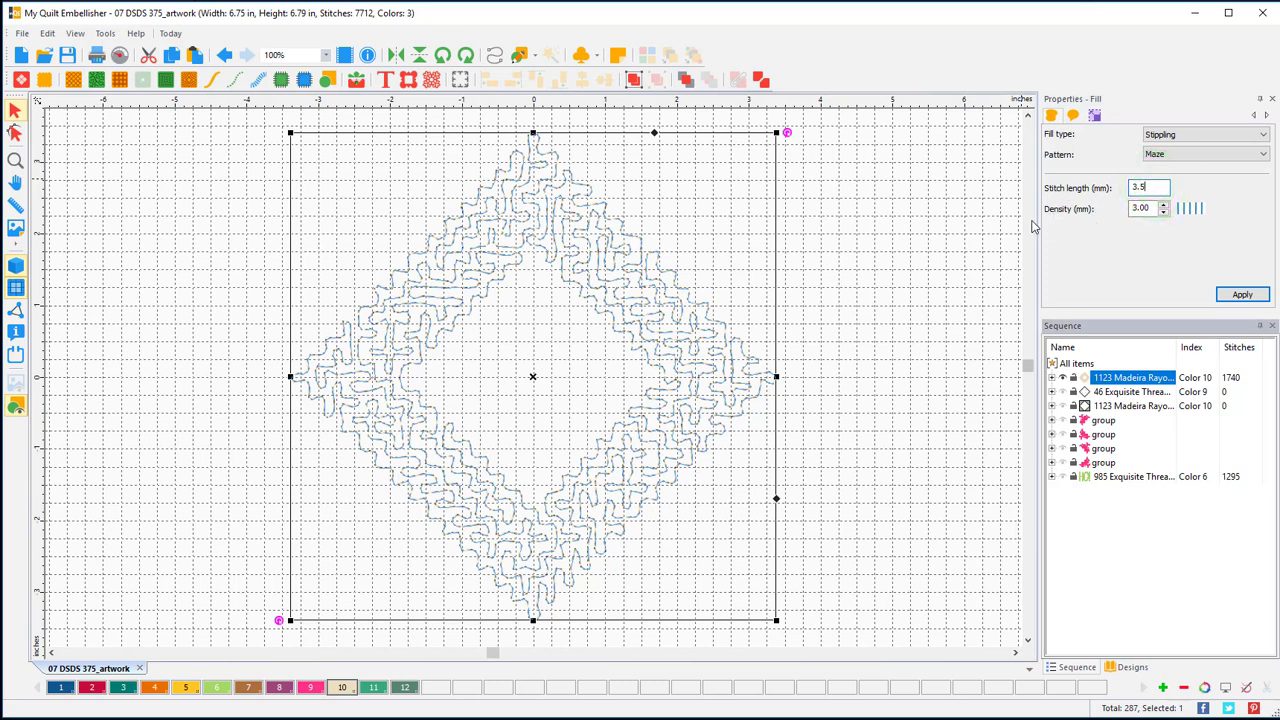
double_click(1141, 208)
left_click(1242, 294)
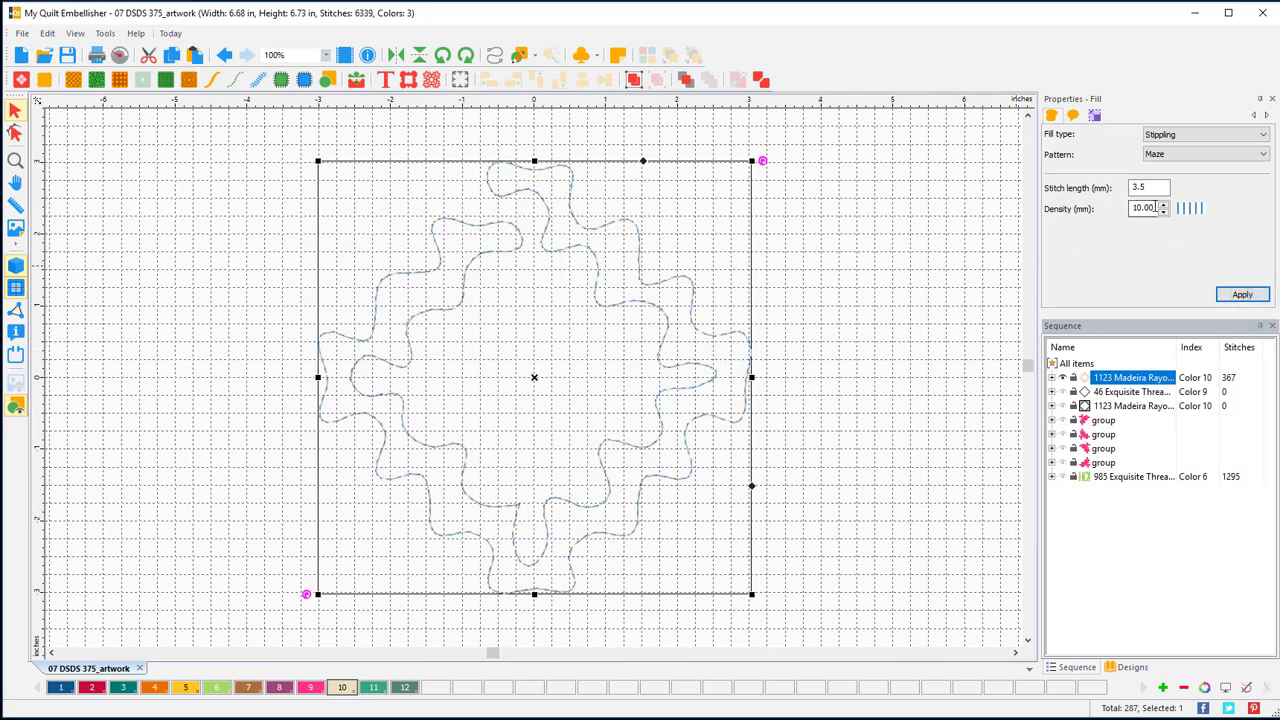
double_click(1143, 208)
type("8")
key("Return")
left_click_drag(1153, 209, 1123, 206)
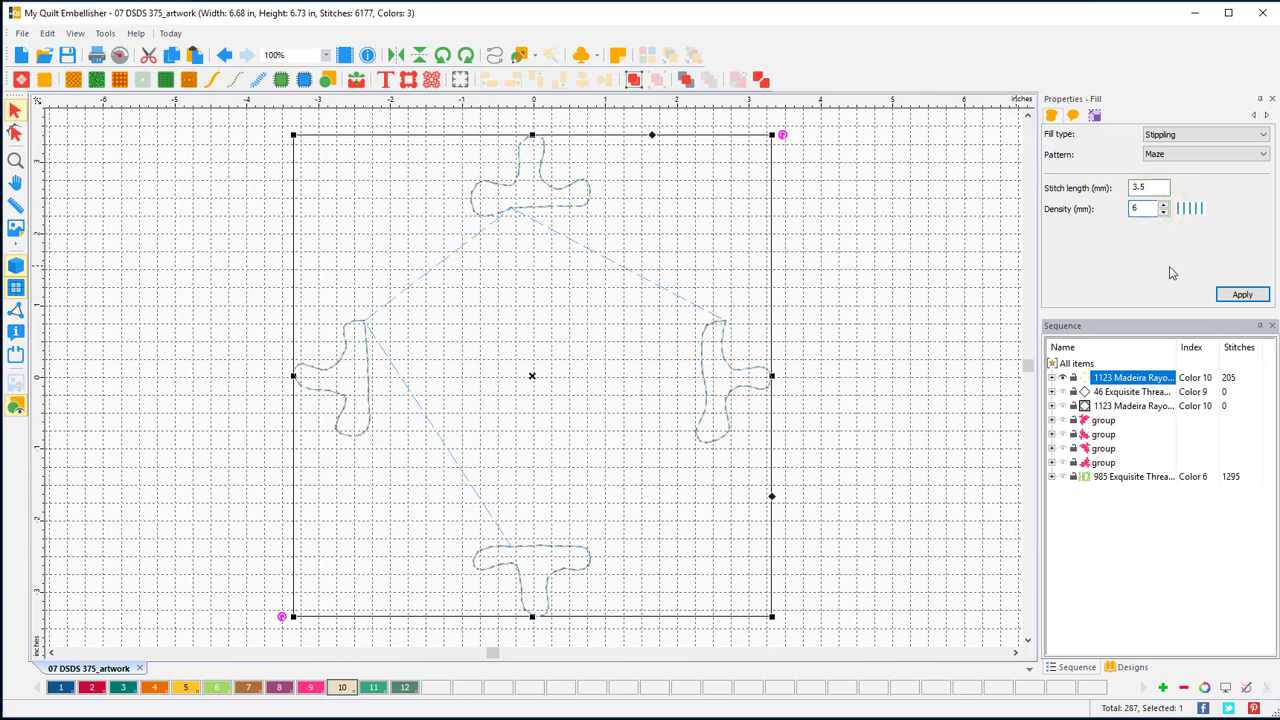
left_click(1242, 295)
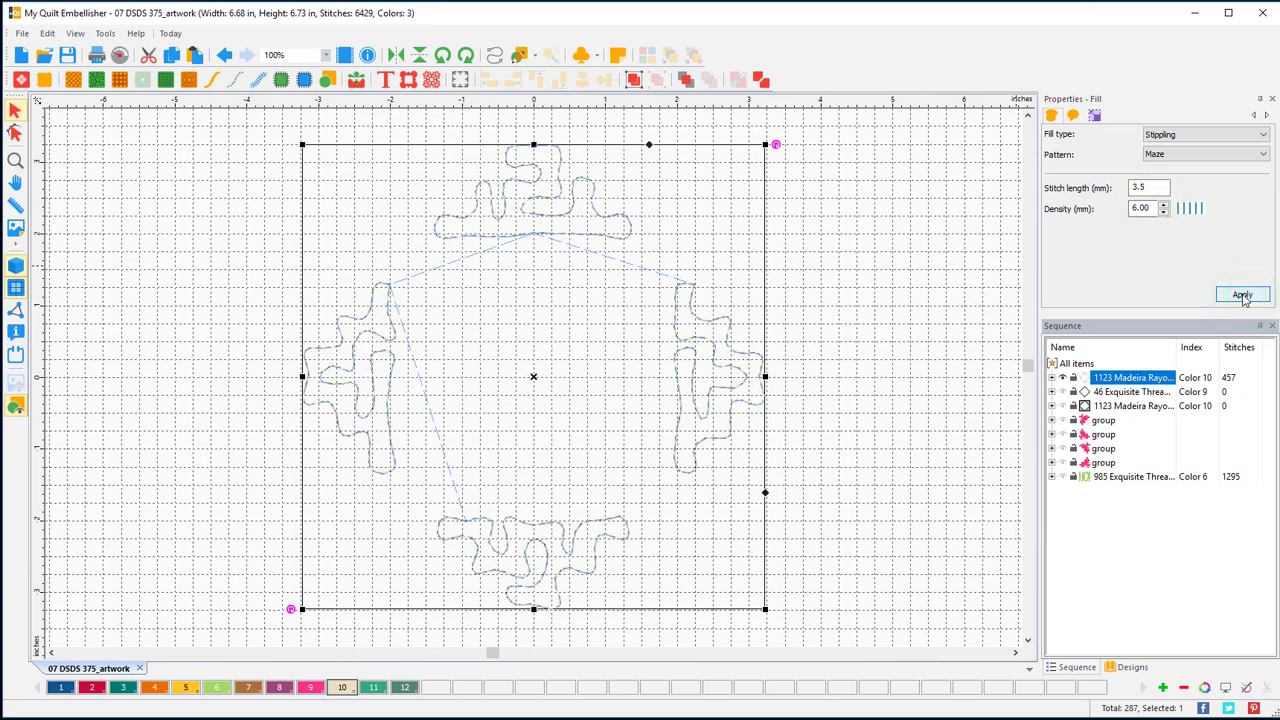
left_click(1152, 207)
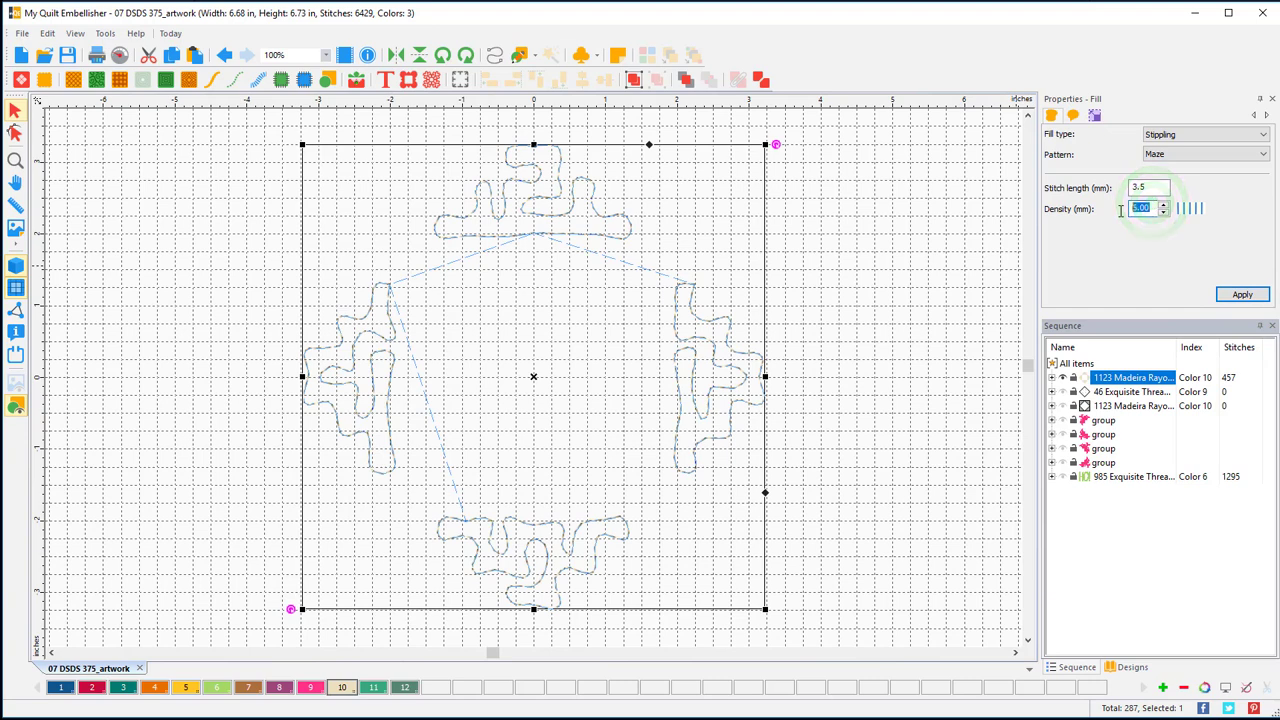
left_click(1242, 295)
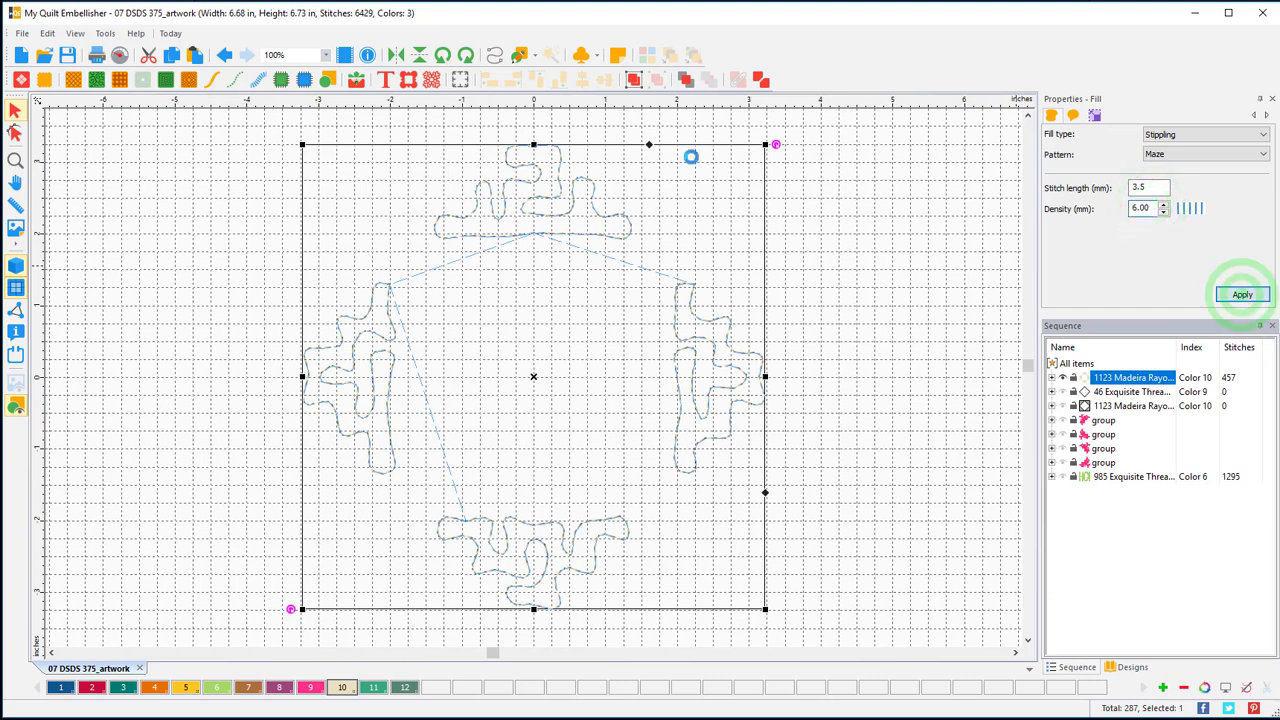
Undo all the density changes made to the stippling fill.
left_click(224, 54)
left_click(224, 54)
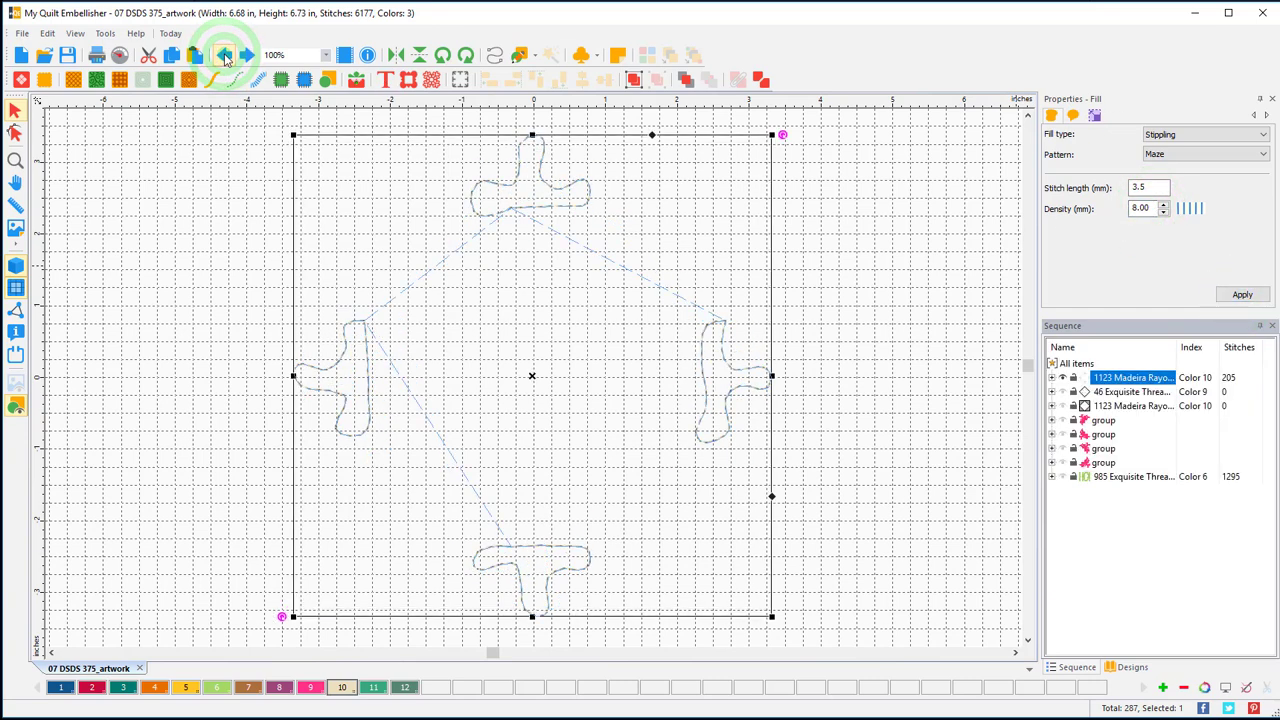
left_click(224, 54)
left_click(224, 56)
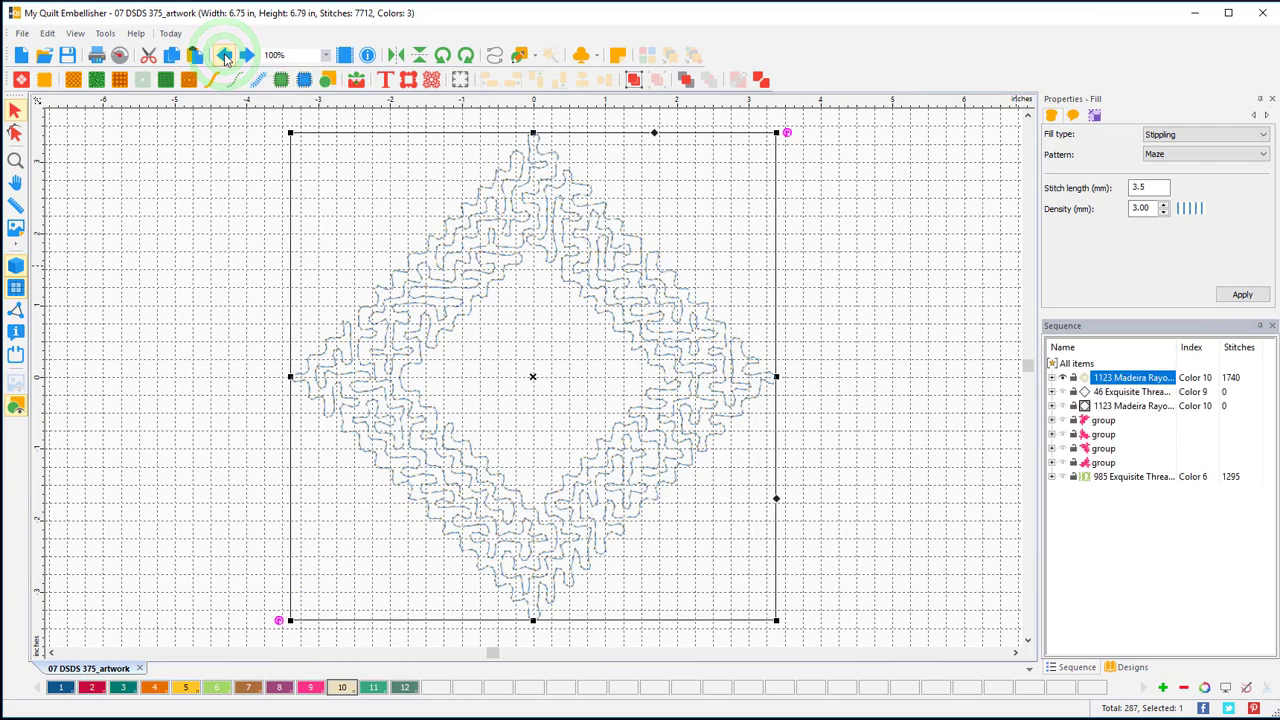
Set the density of the maze stippling fill to 5 mm.
double_click(1150, 209)
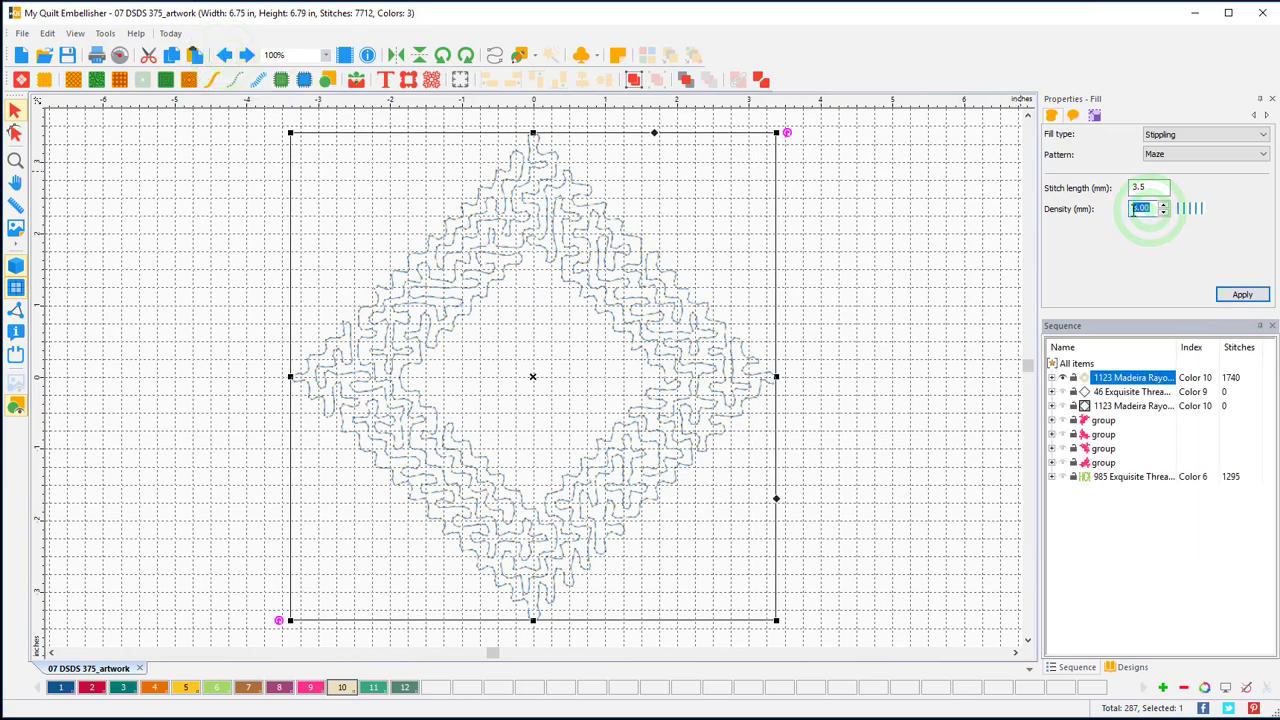
type("5")
key("Return")
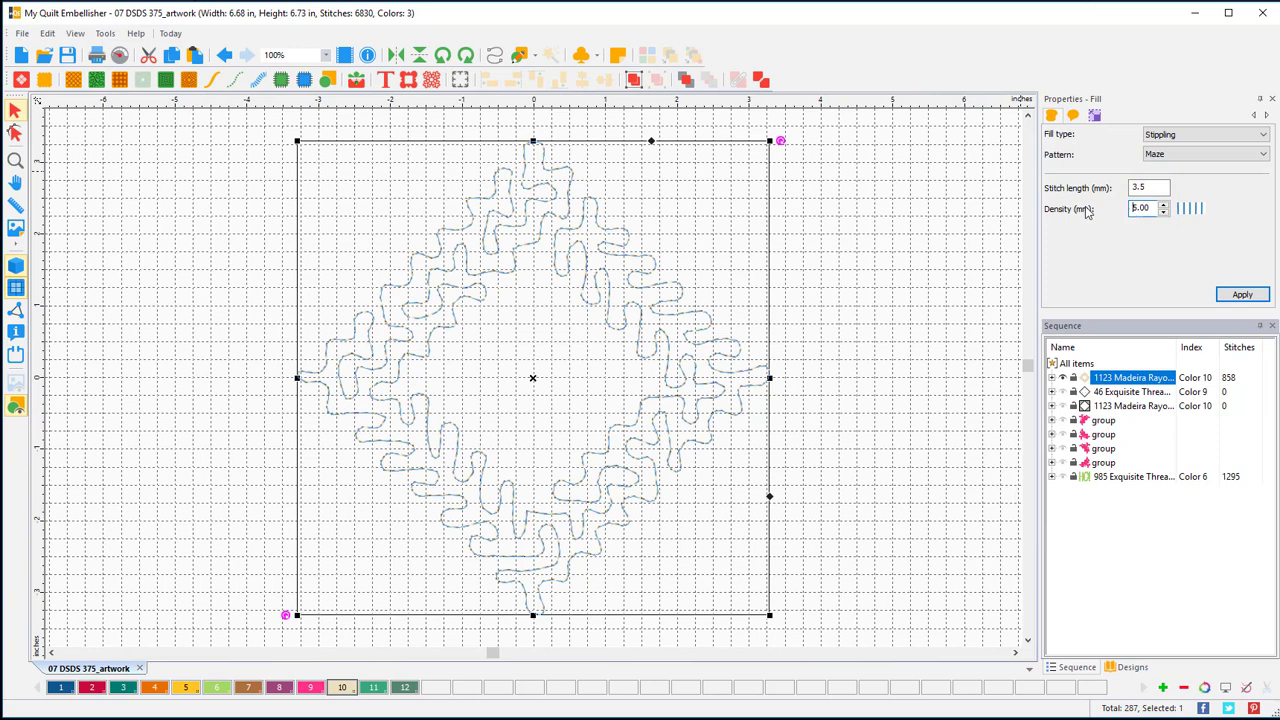
Try a density of 6 mm on the stippling fill, and set it back to 5 mm.
left_click(1144, 209)
left_click(1150, 208)
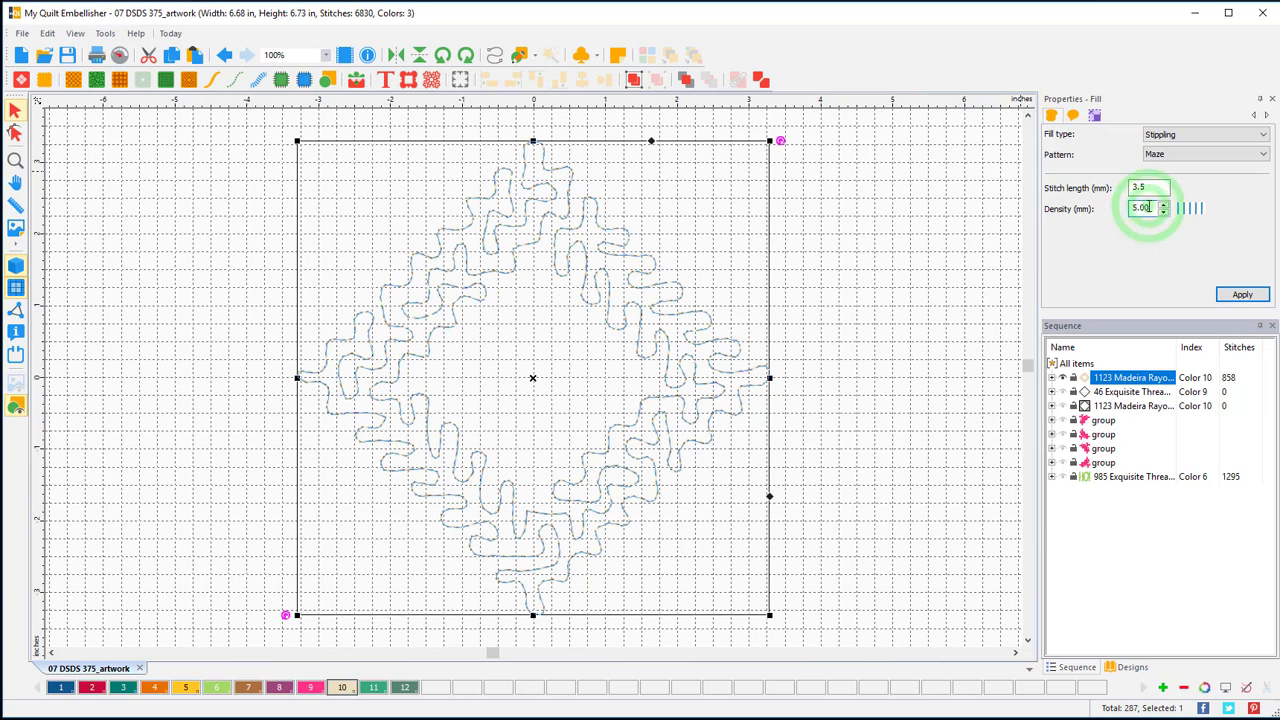
key("Return")
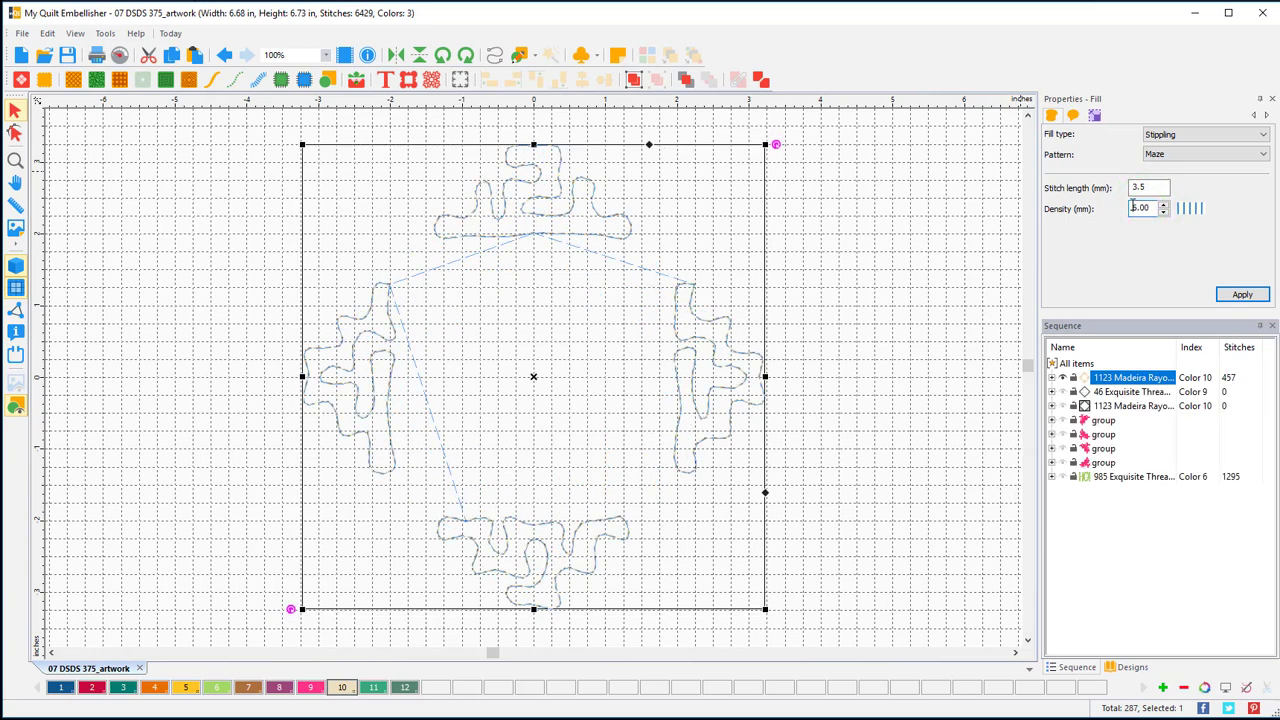
left_click_drag(1158, 209, 1118, 209)
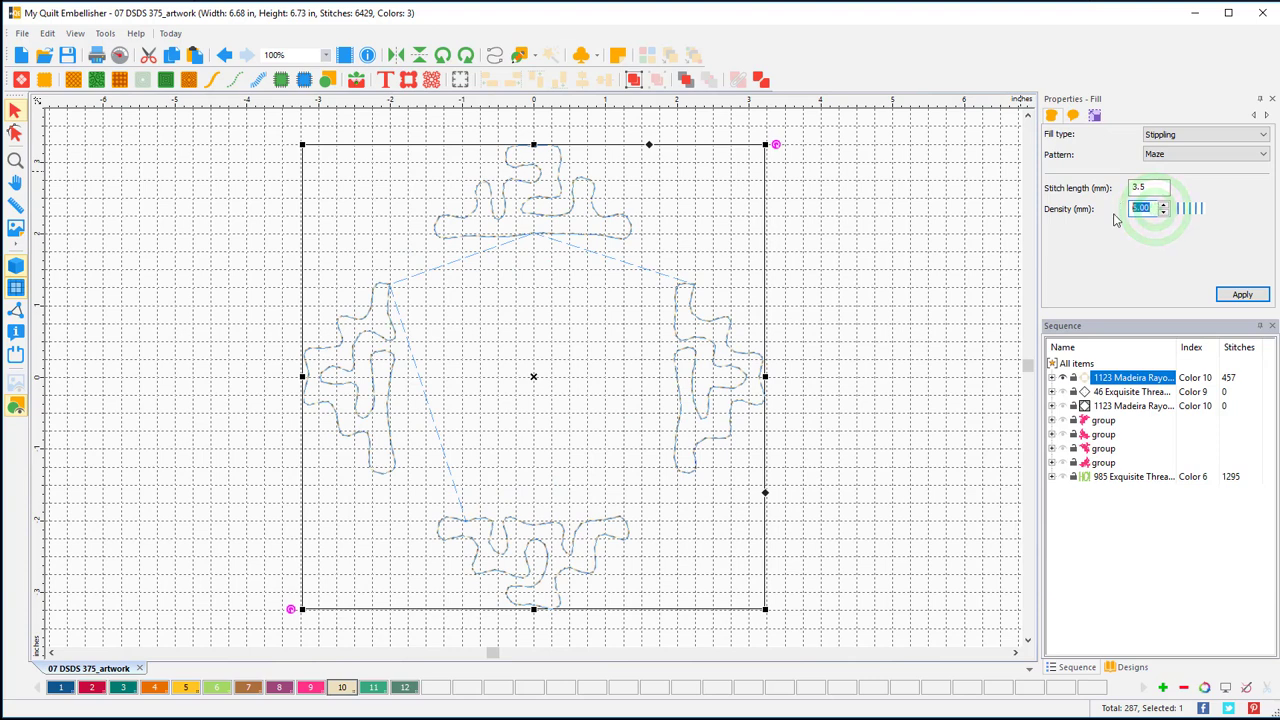
type("5")
key("Return")
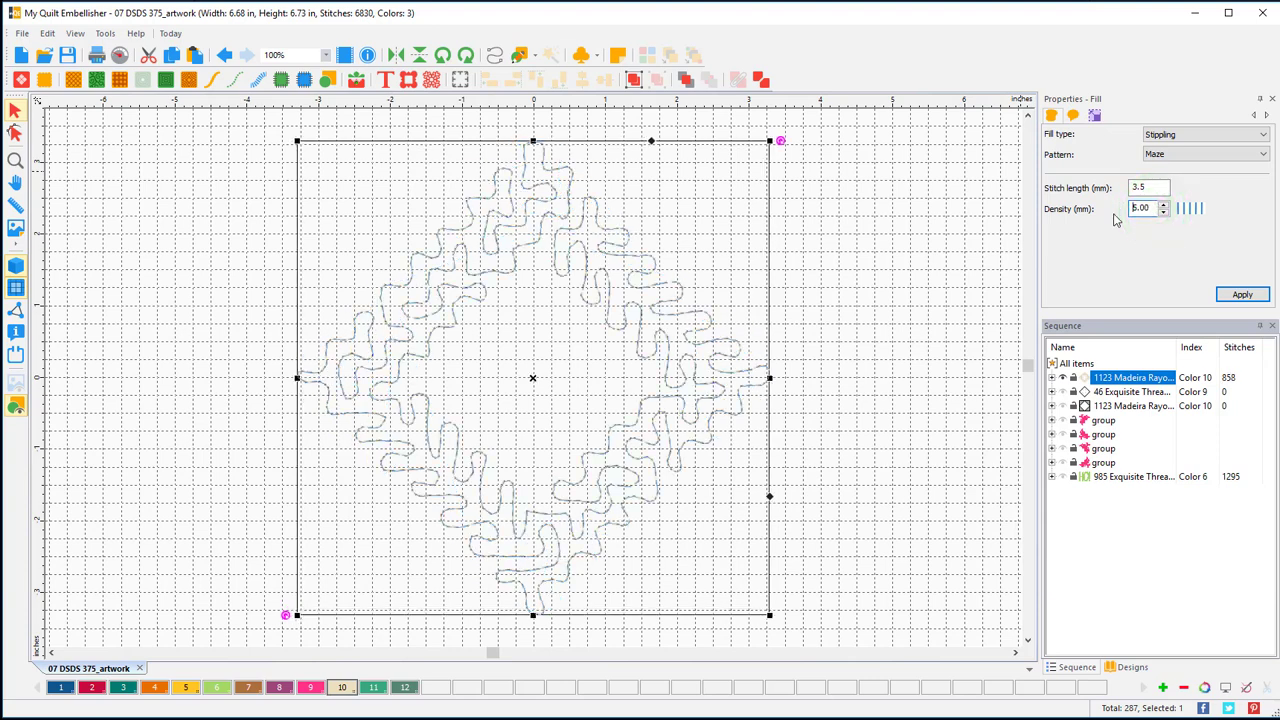
Show the four hidden bell groups and the "HO!" lettering again, leaving the fabric pieces hidden.
left_click(1066, 420)
left_click(1068, 434, "shift")
left_click(1068, 434)
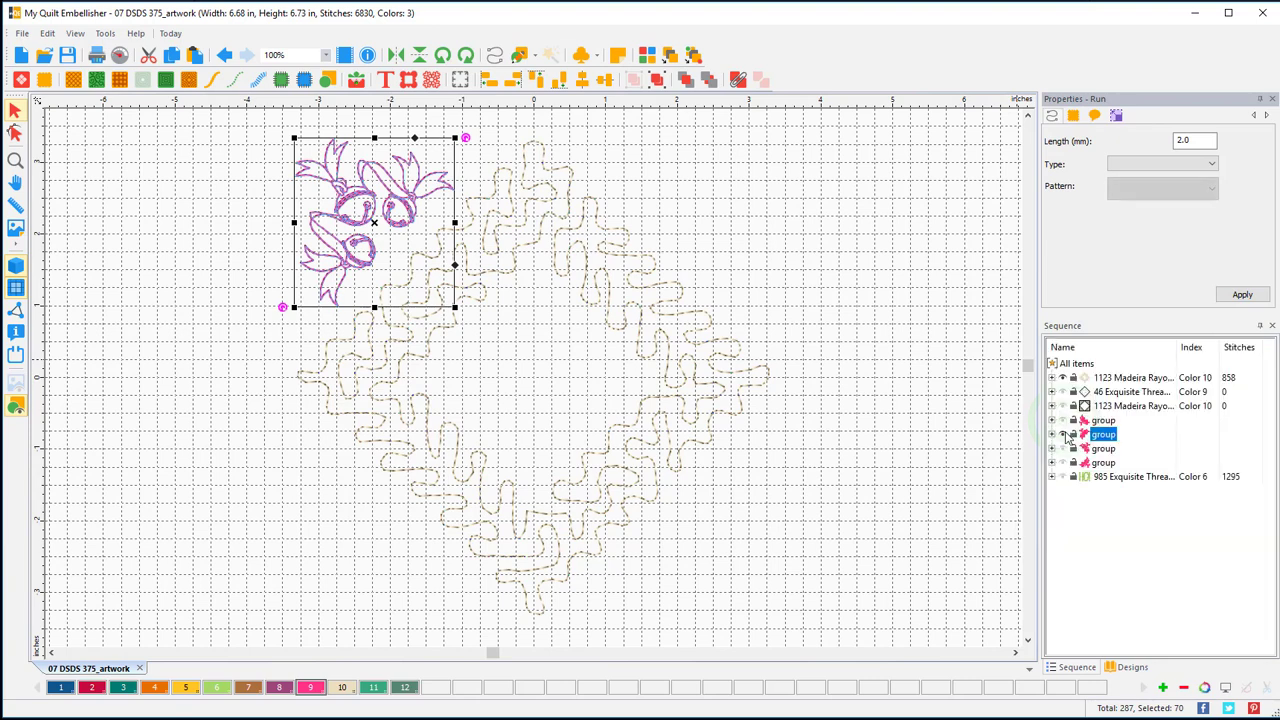
left_click(1068, 448)
left_click(1068, 462)
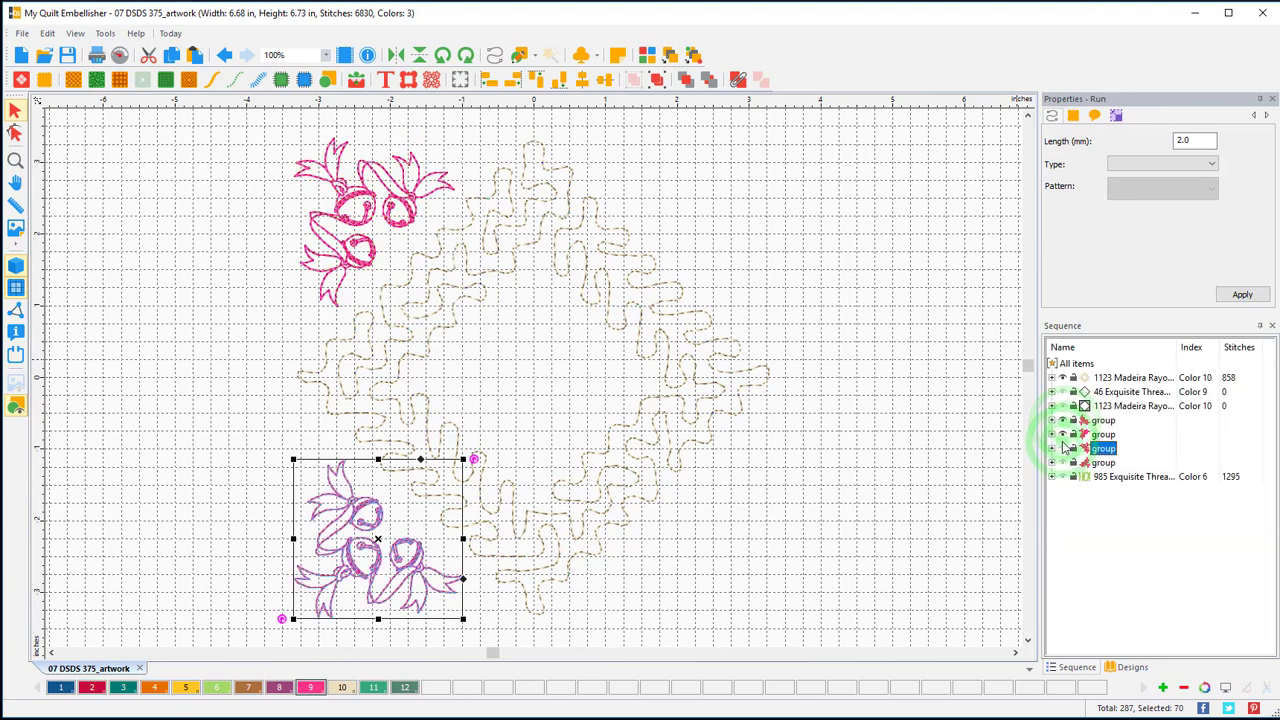
left_click(1070, 477)
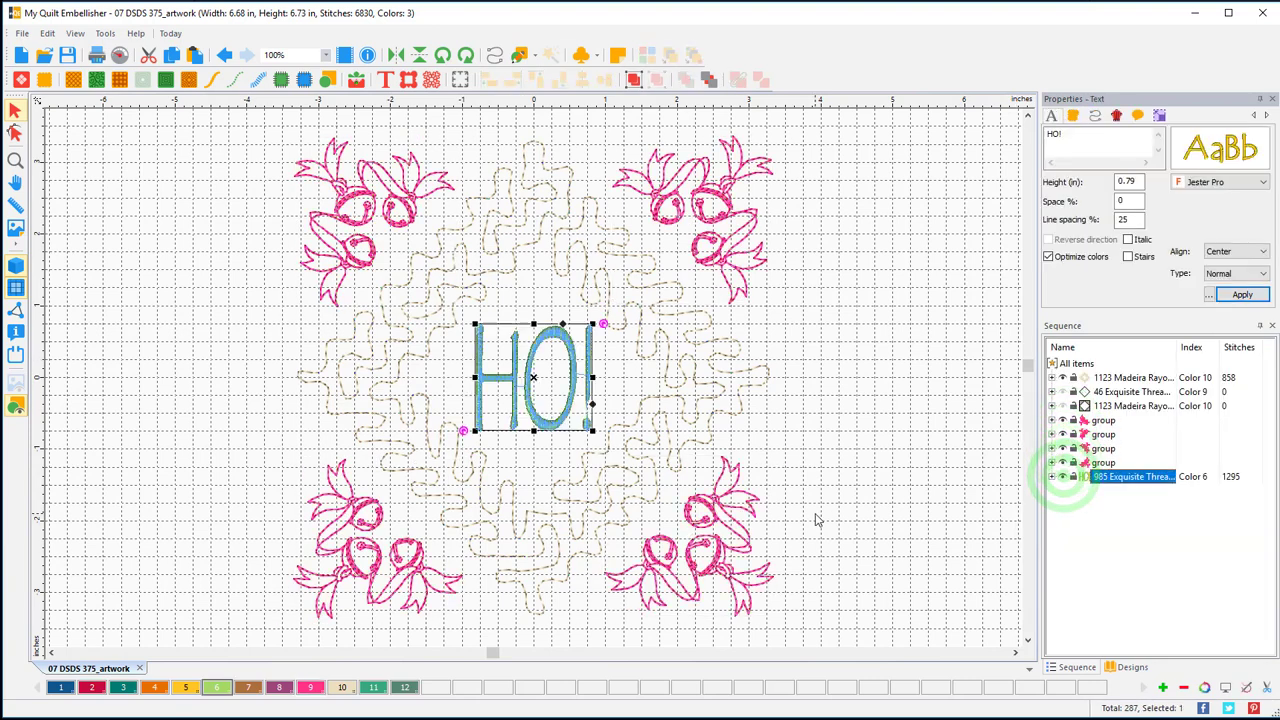
left_click(254, 222)
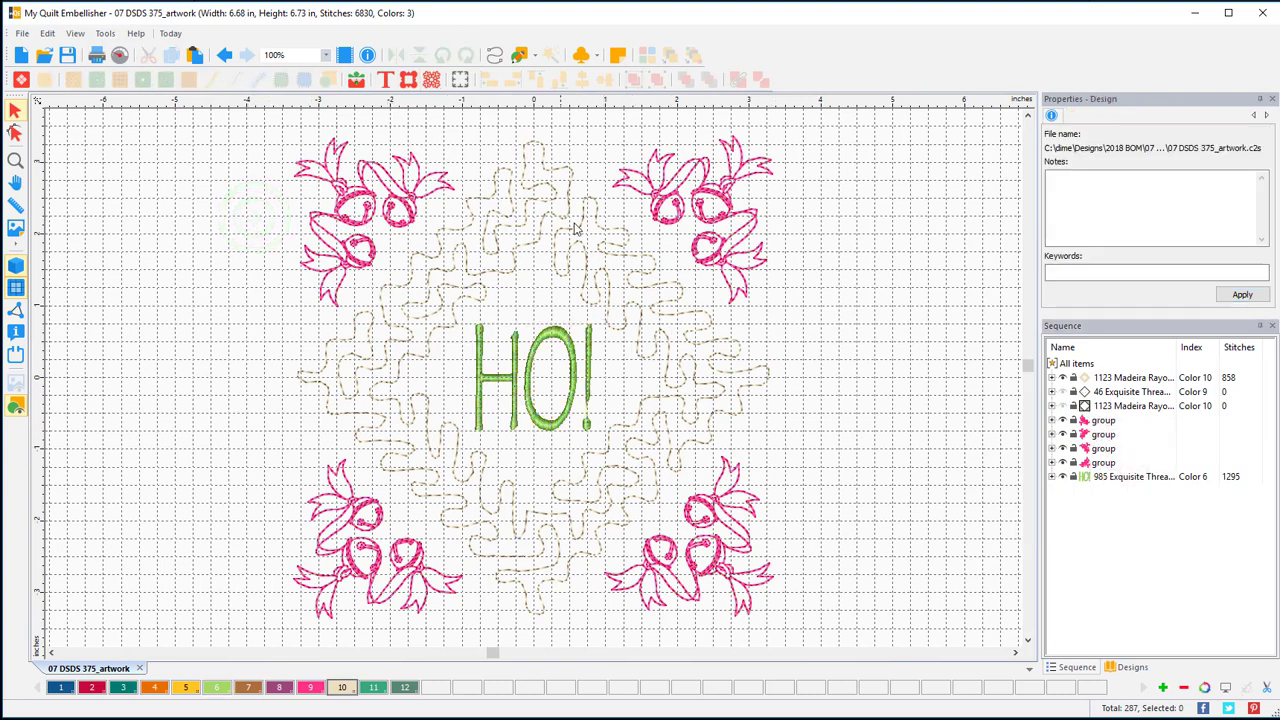
Move the "HO!" lettering to the start of the stitching sequence, ahead of the stippling.
left_click(1115, 379)
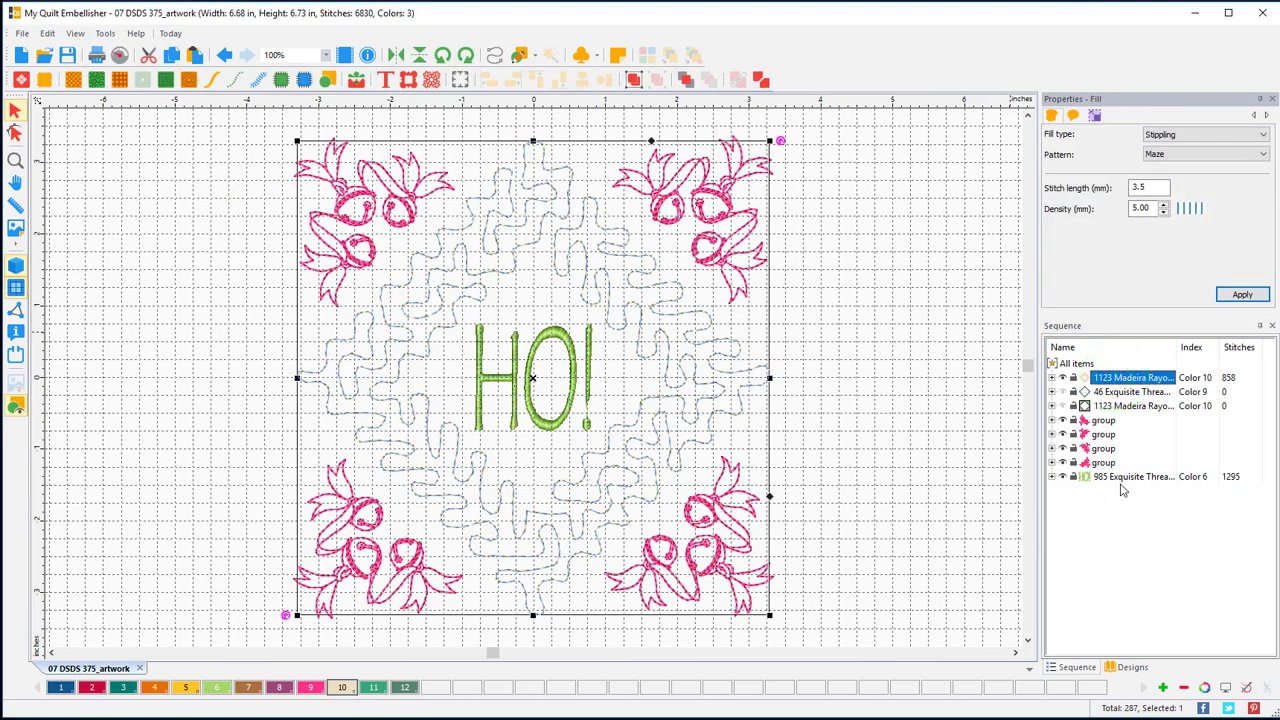
left_click(1120, 478)
left_click_drag(1118, 483, 1076, 366)
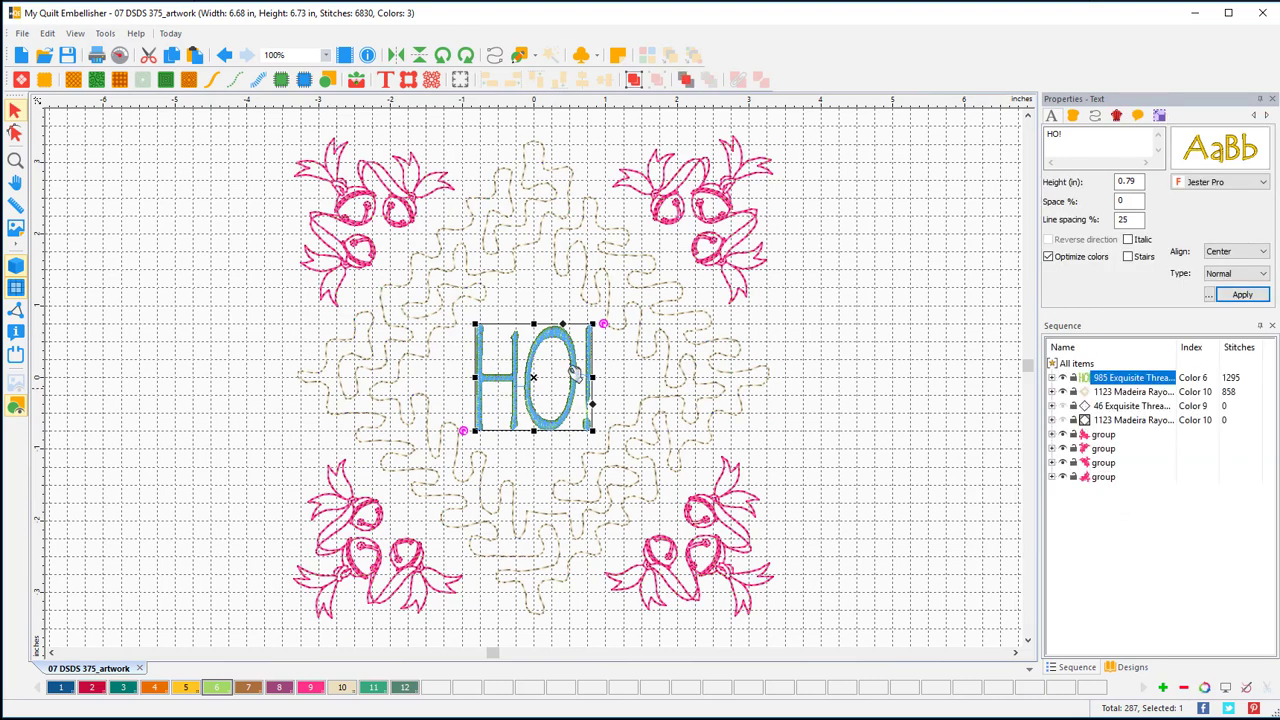
Move the four bell groups directly after the stippling in the sequence, ahead of the hidden artwork pieces.
left_click(1110, 391)
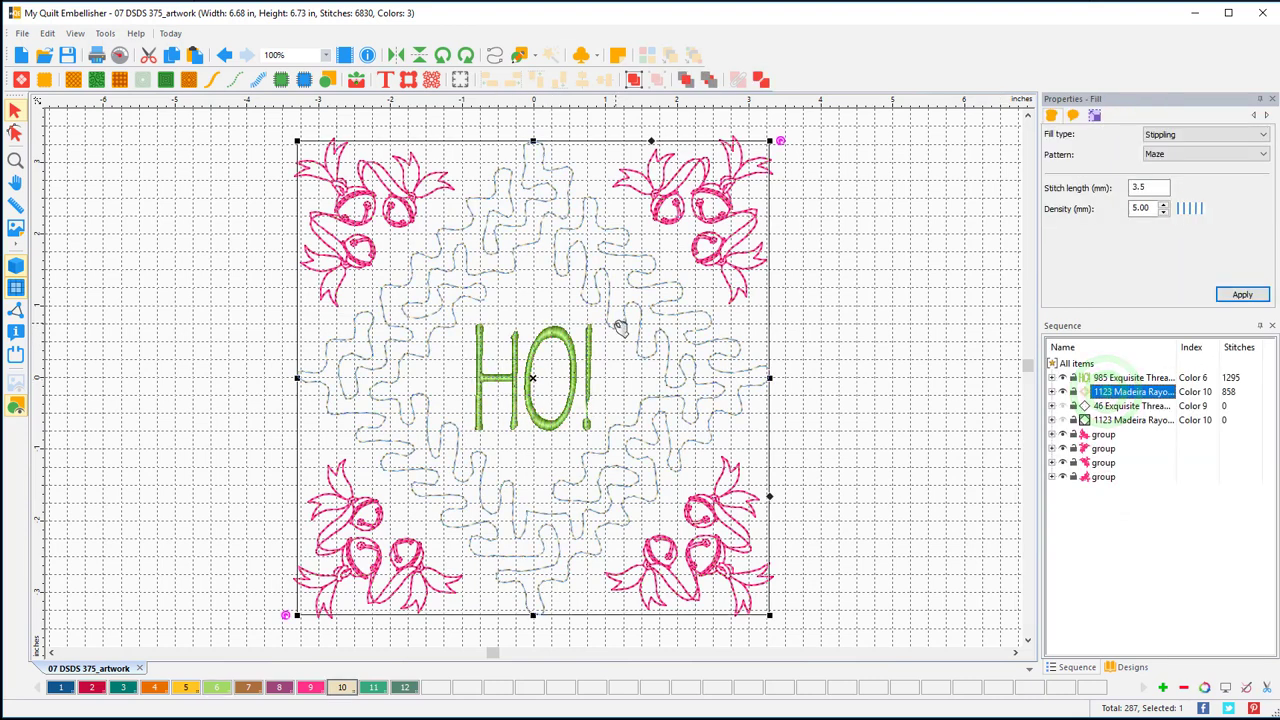
left_click(1103, 436)
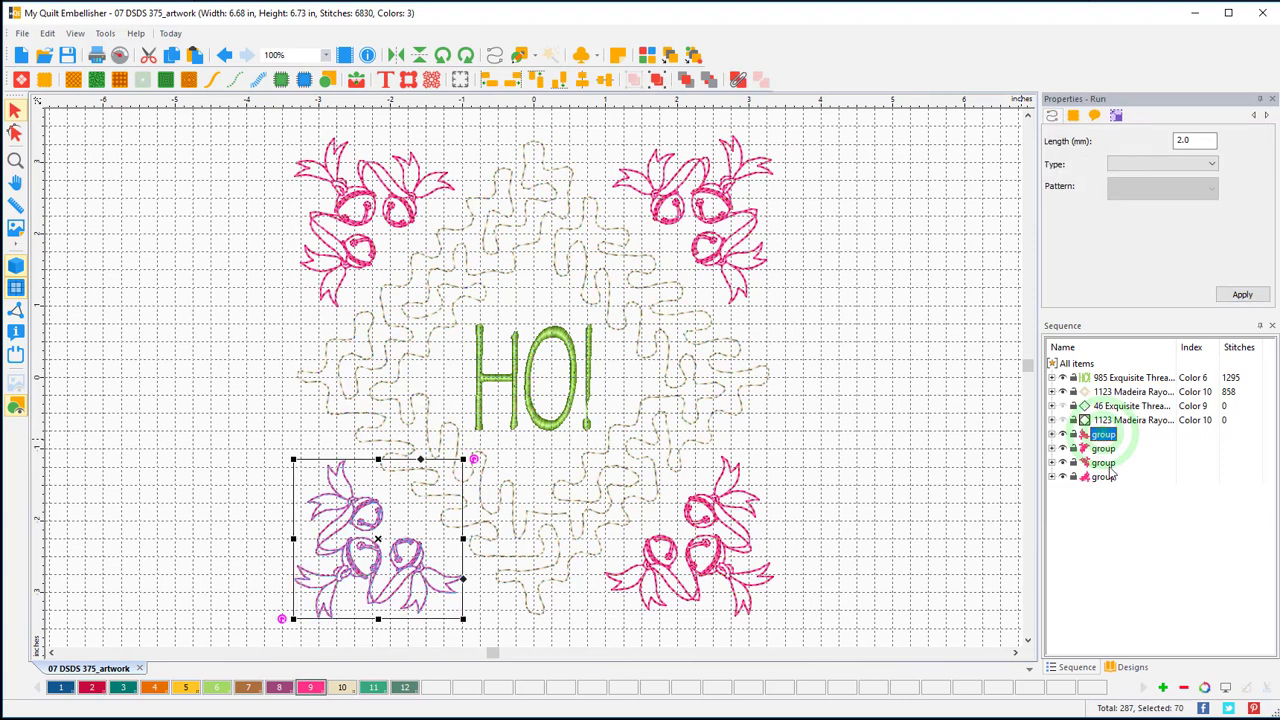
left_click(1103, 477, "shift")
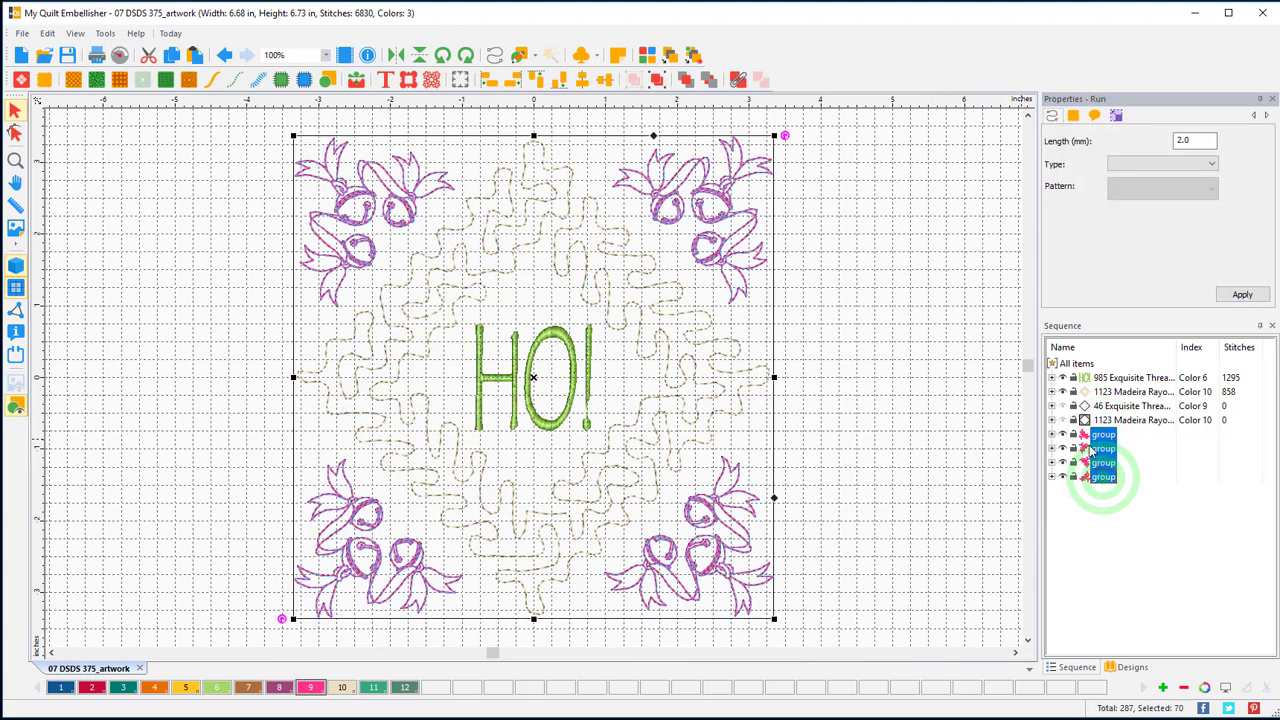
left_click_drag(1100, 430, 1103, 400)
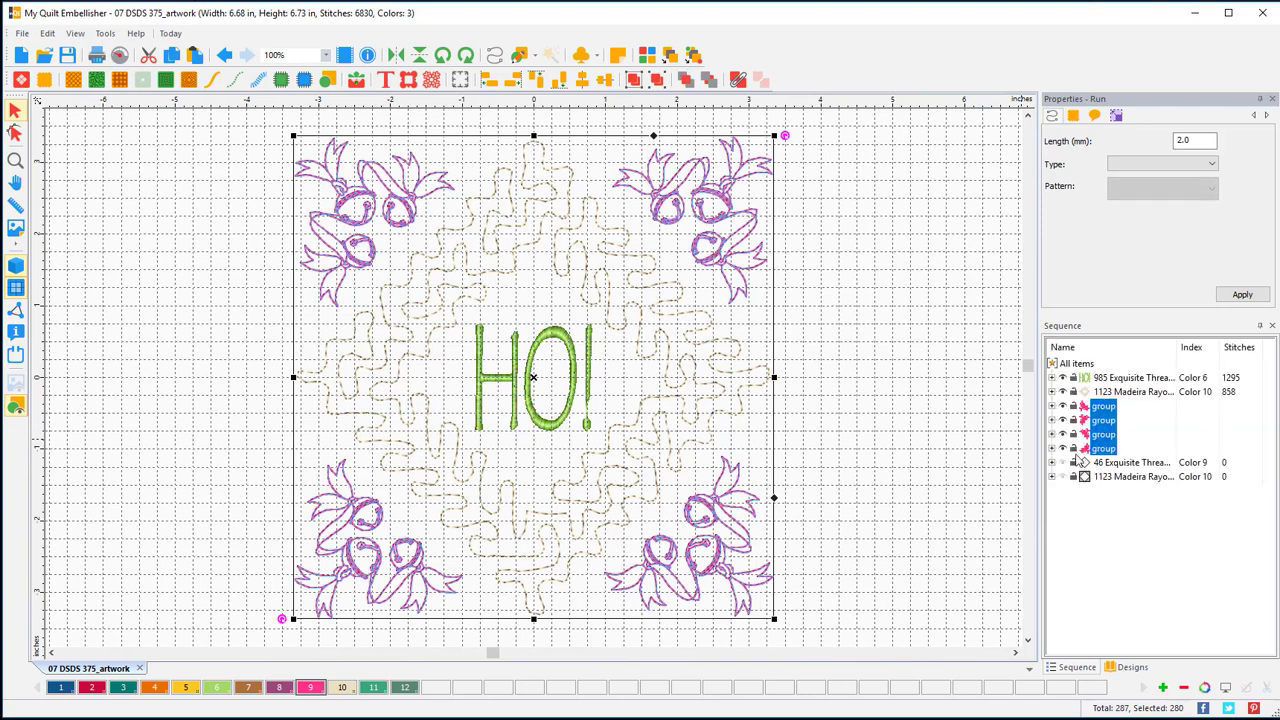
Show the hidden center diamond and the four corner artwork pieces of the block again.
left_click(1051, 463)
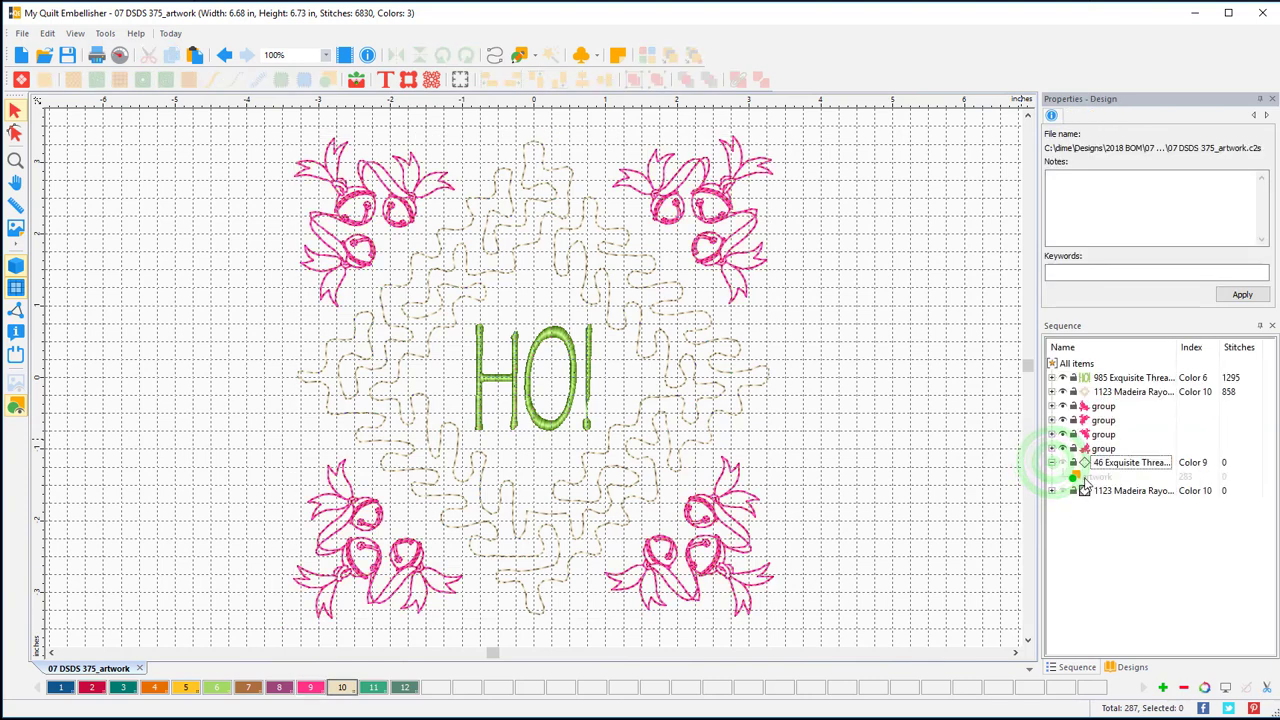
left_click(1090, 478)
left_click(1054, 463)
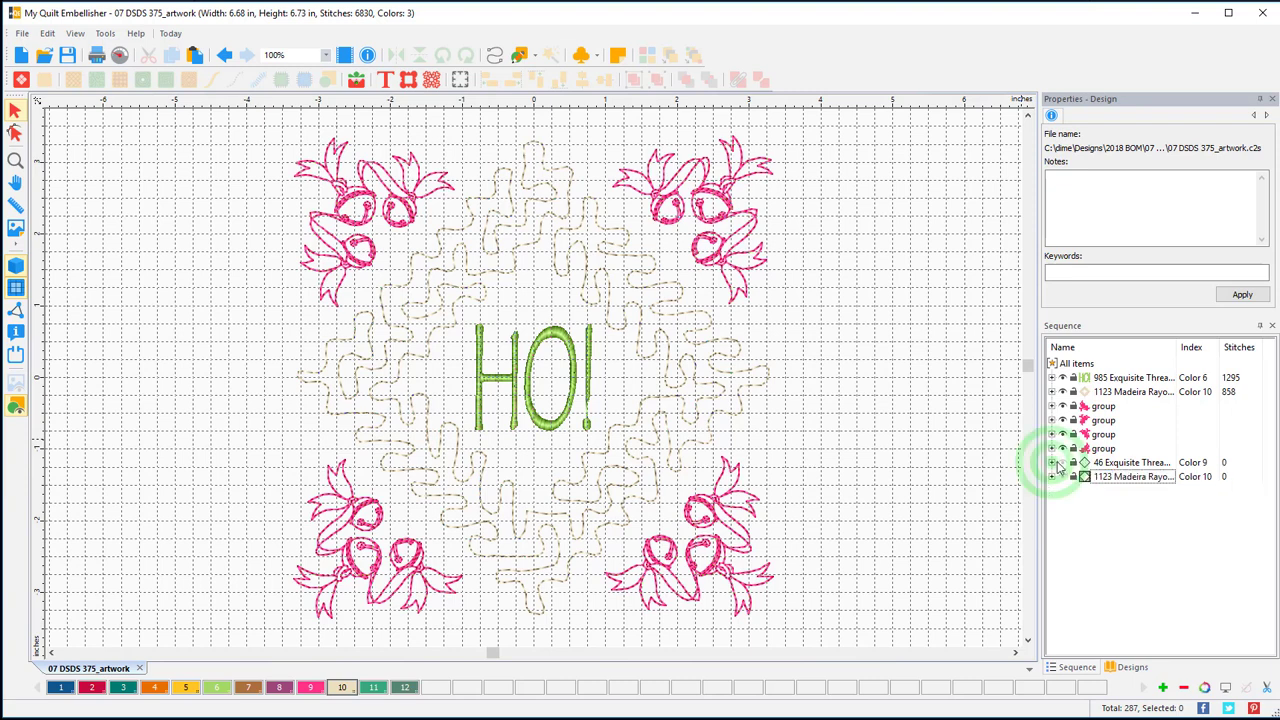
left_click(1065, 463)
left_click(1063, 477)
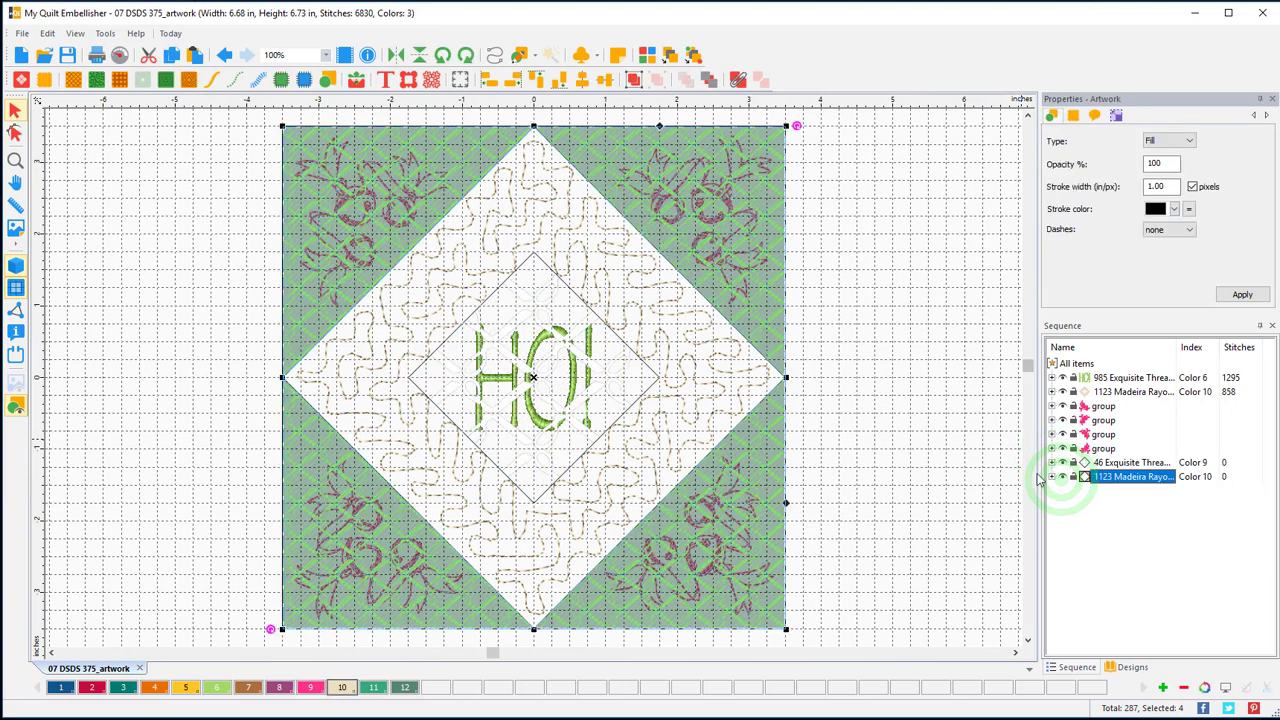
Examine the individual artwork pieces contained in the last two entries of the sequence, and collapse both entries again.
left_click(1052, 463)
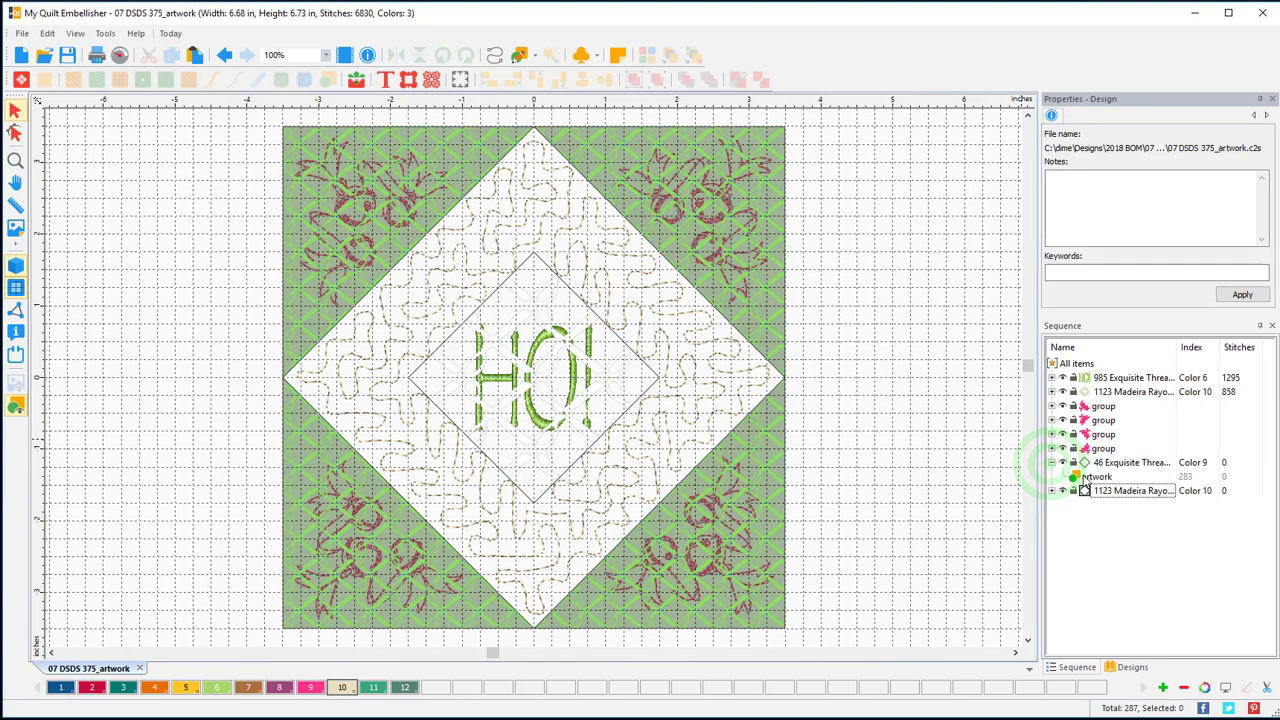
left_click(1056, 496)
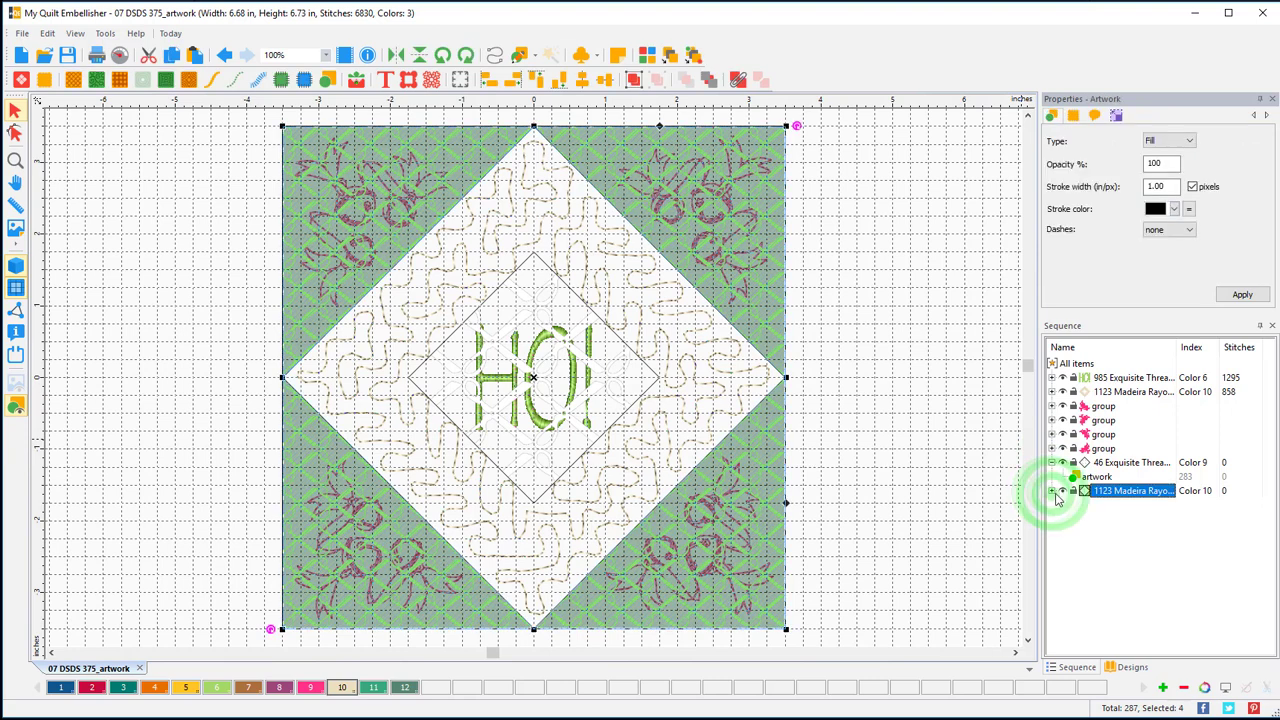
left_click(1053, 492)
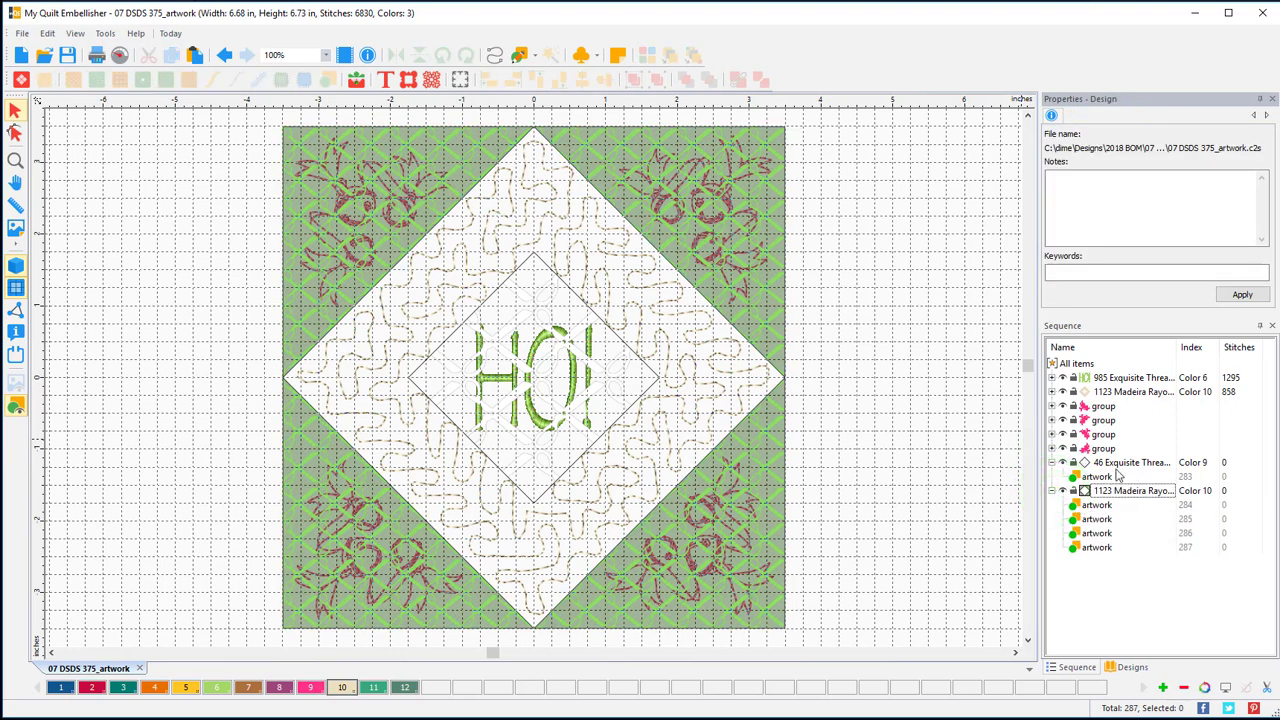
left_click(1117, 466)
left_click(893, 344)
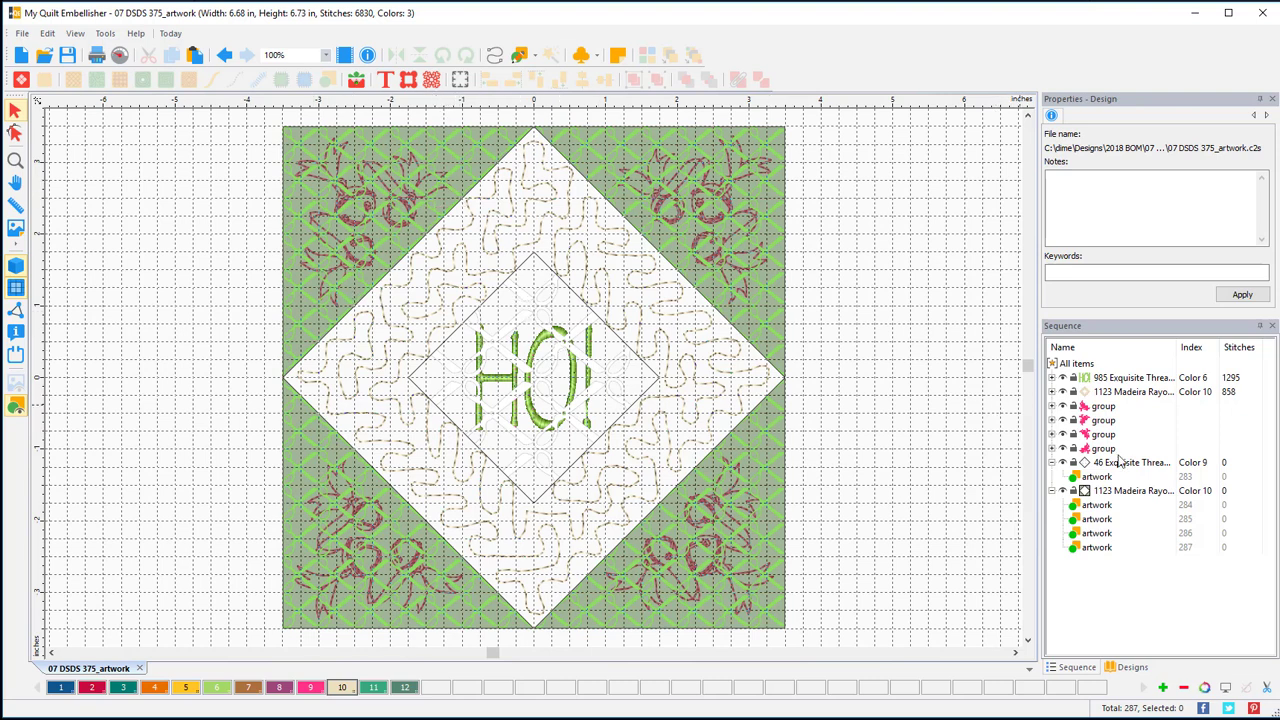
left_click(1052, 490)
left_click(1052, 462)
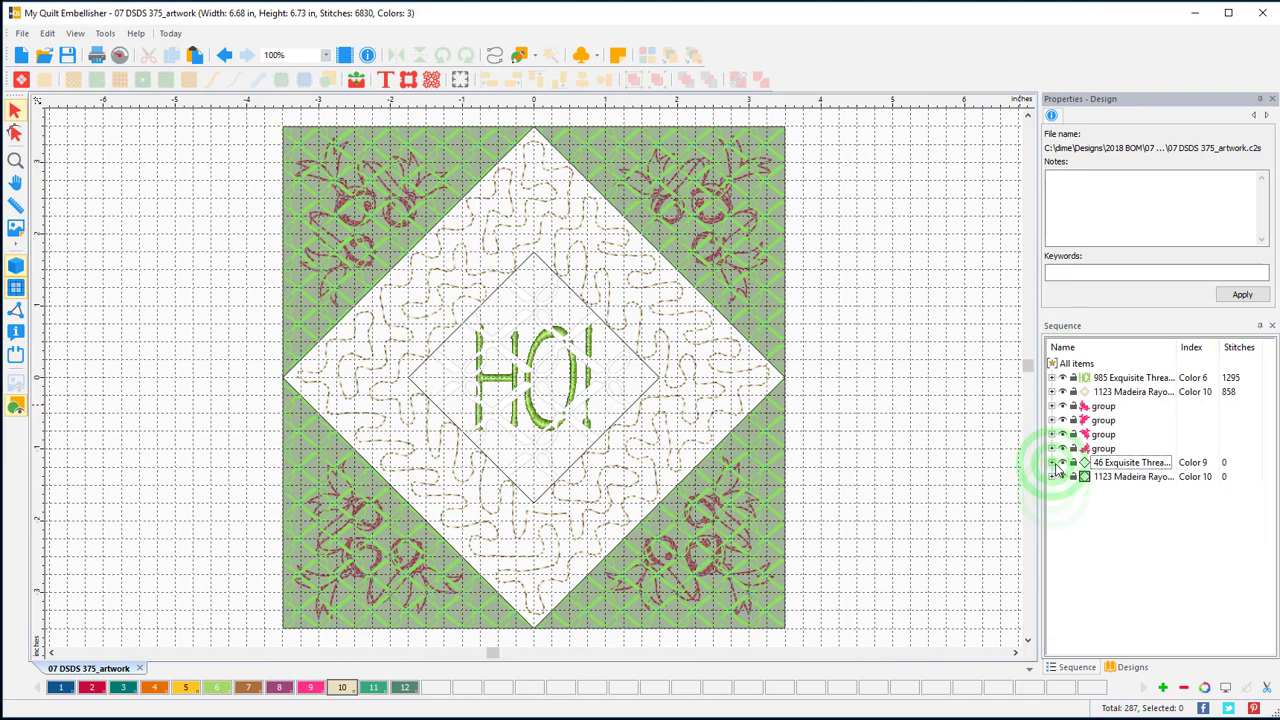
Move both artwork entries to the start of the sequence, ahead of the "HO!" lettering, and clear the selection.
left_click(1100, 464)
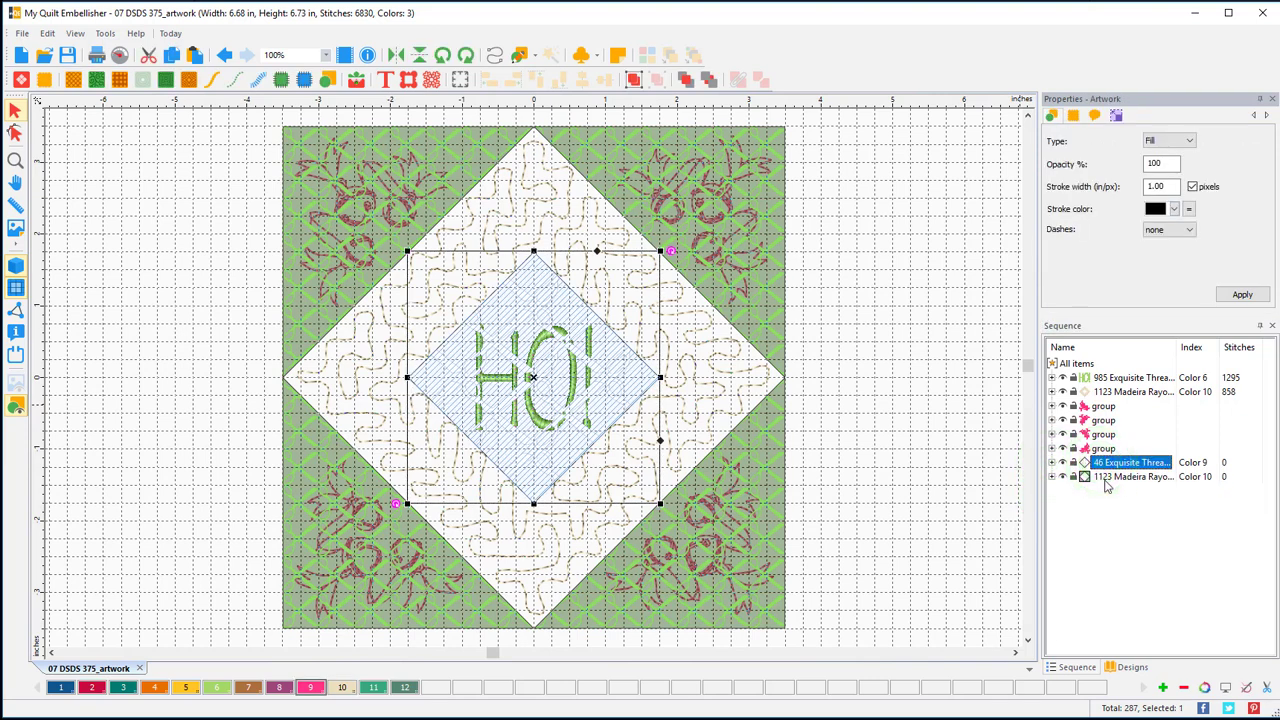
left_click(1106, 478, "shift")
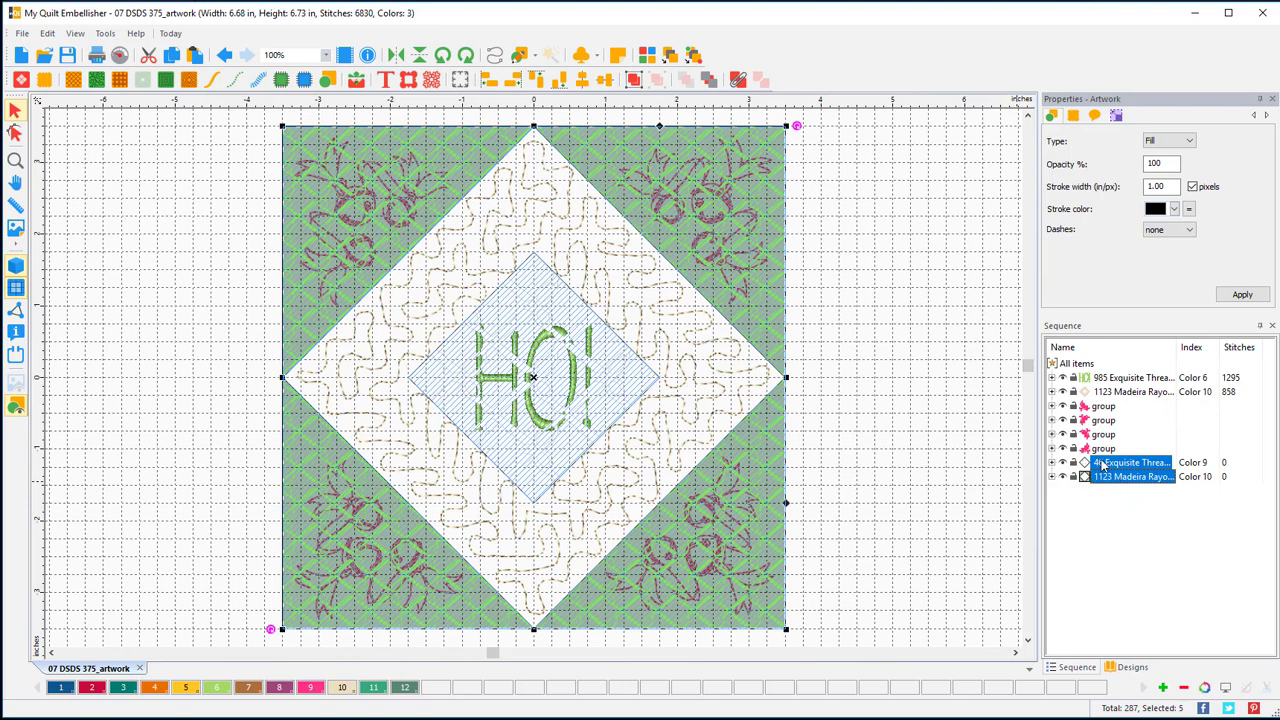
left_click_drag(1110, 470, 1075, 365)
left_click(915, 374)
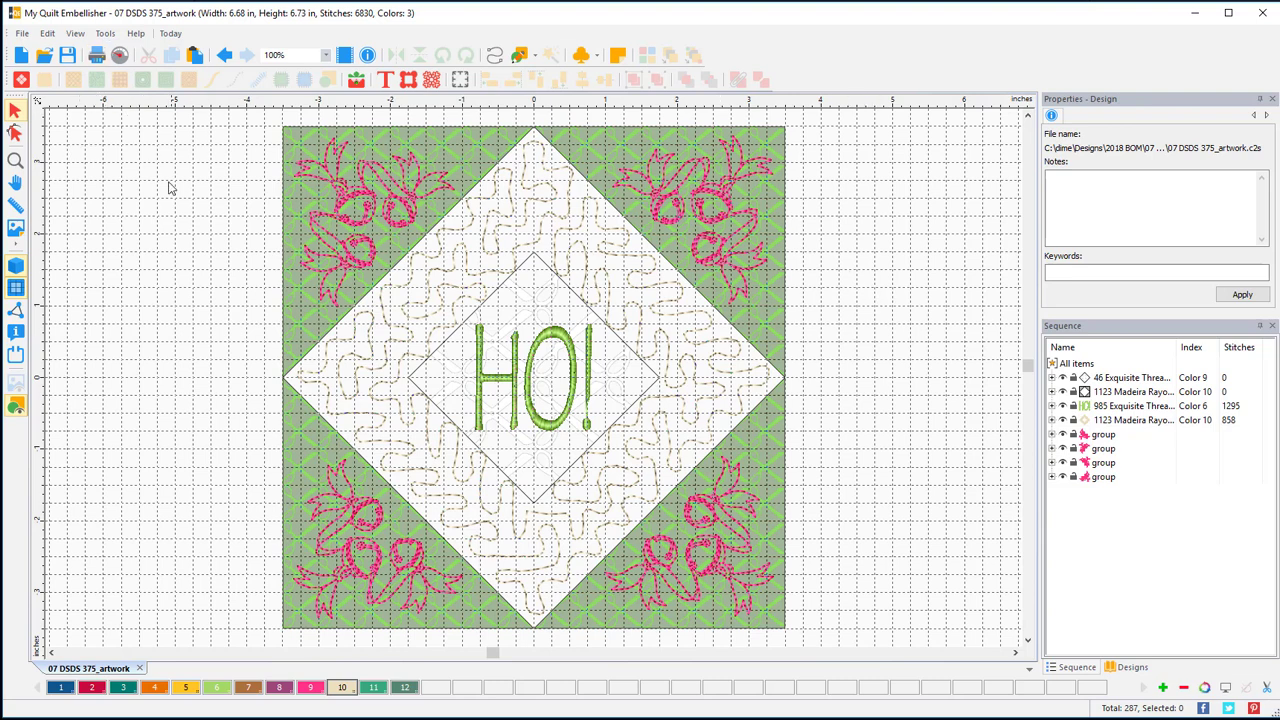
Start saving the design under a new name, choosing the folder dime > Designs > 2018 BOM > 07 dsds 375 on Local Disk (C:).
left_click(22, 36)
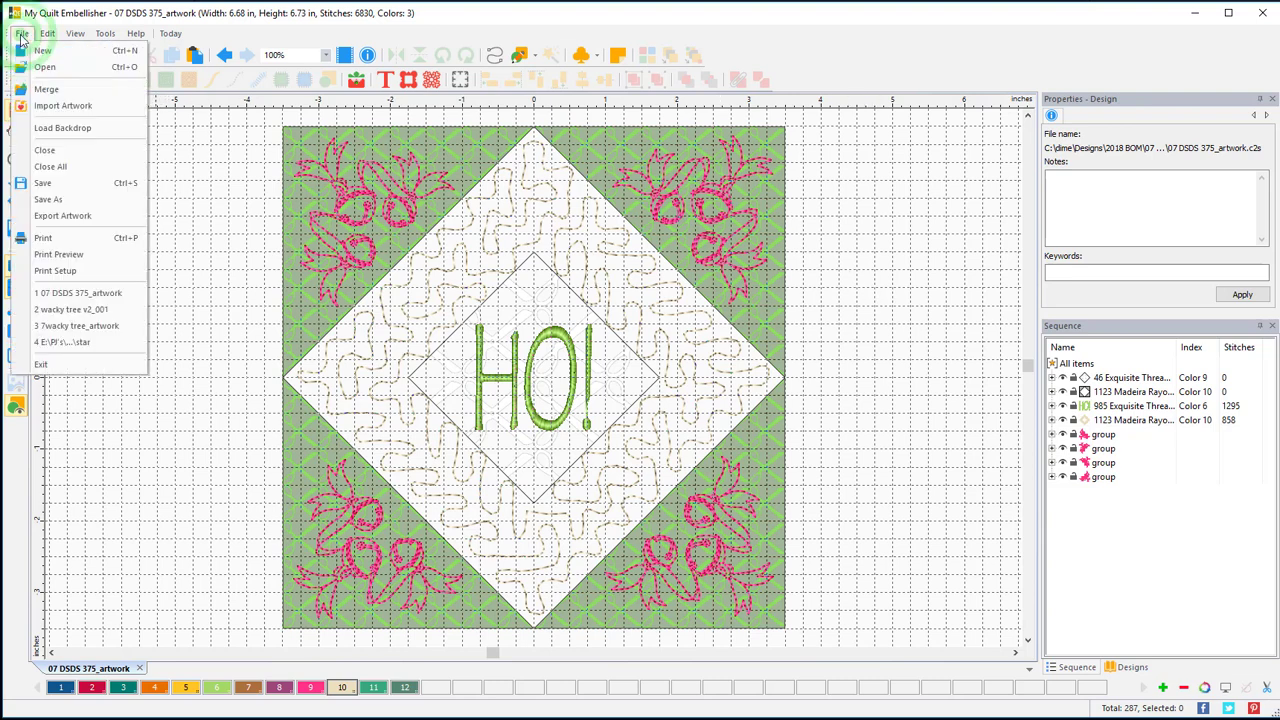
left_click(45, 199)
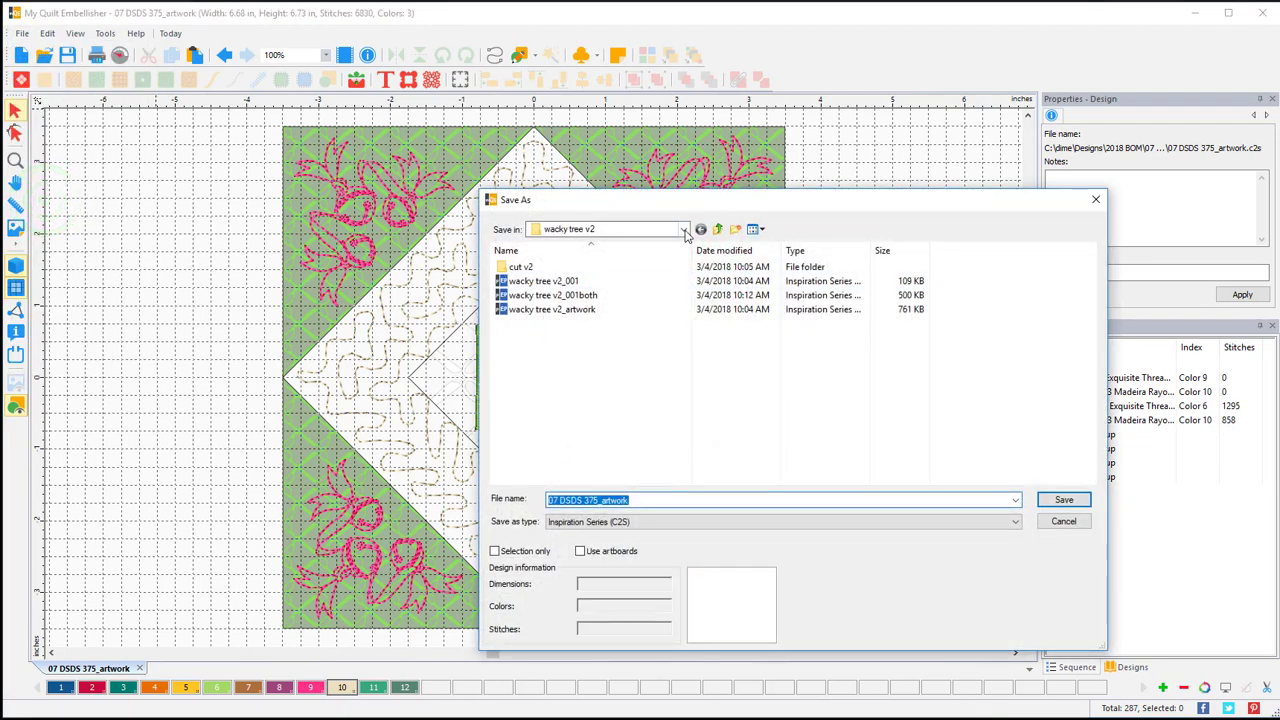
left_click(684, 231)
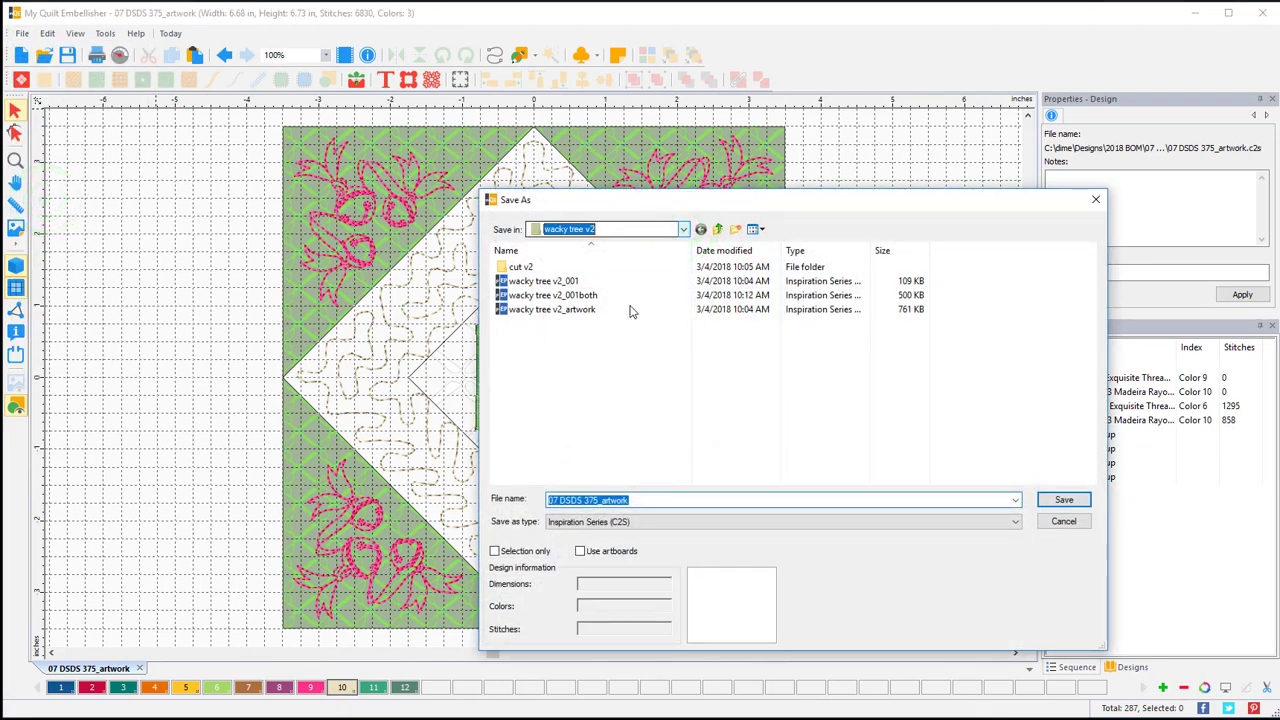
left_click(684, 230)
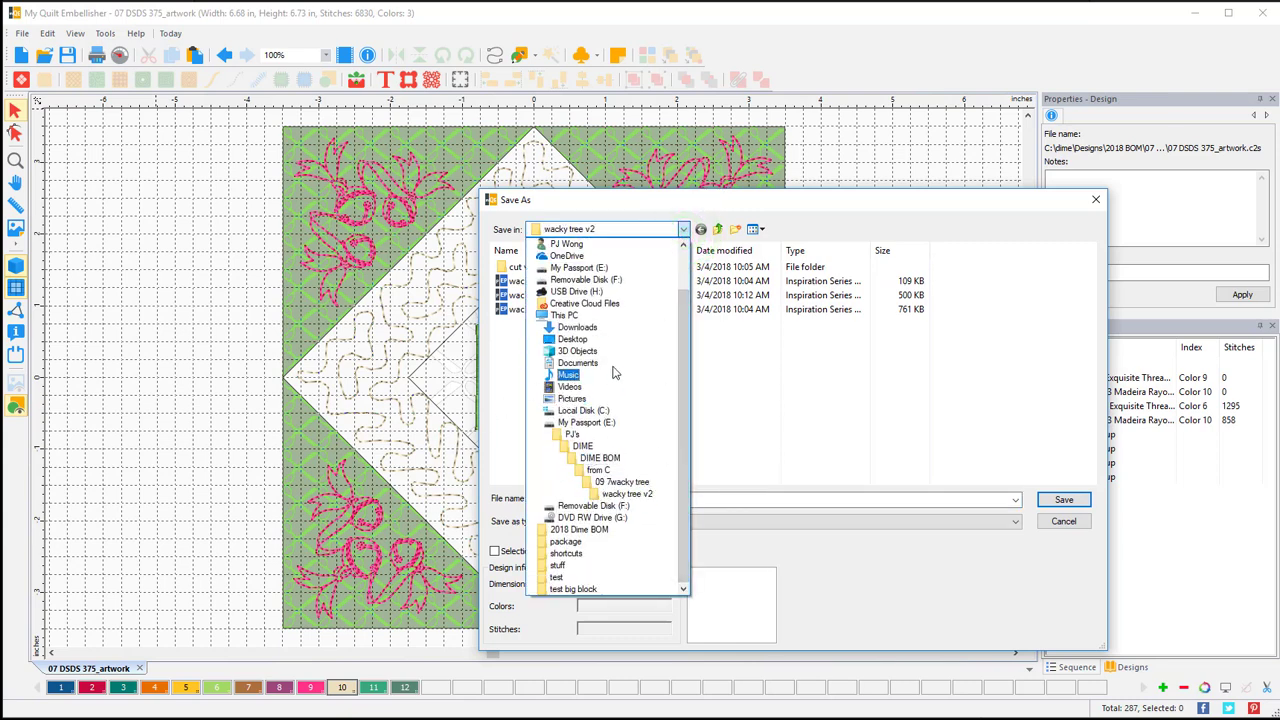
left_click(584, 411)
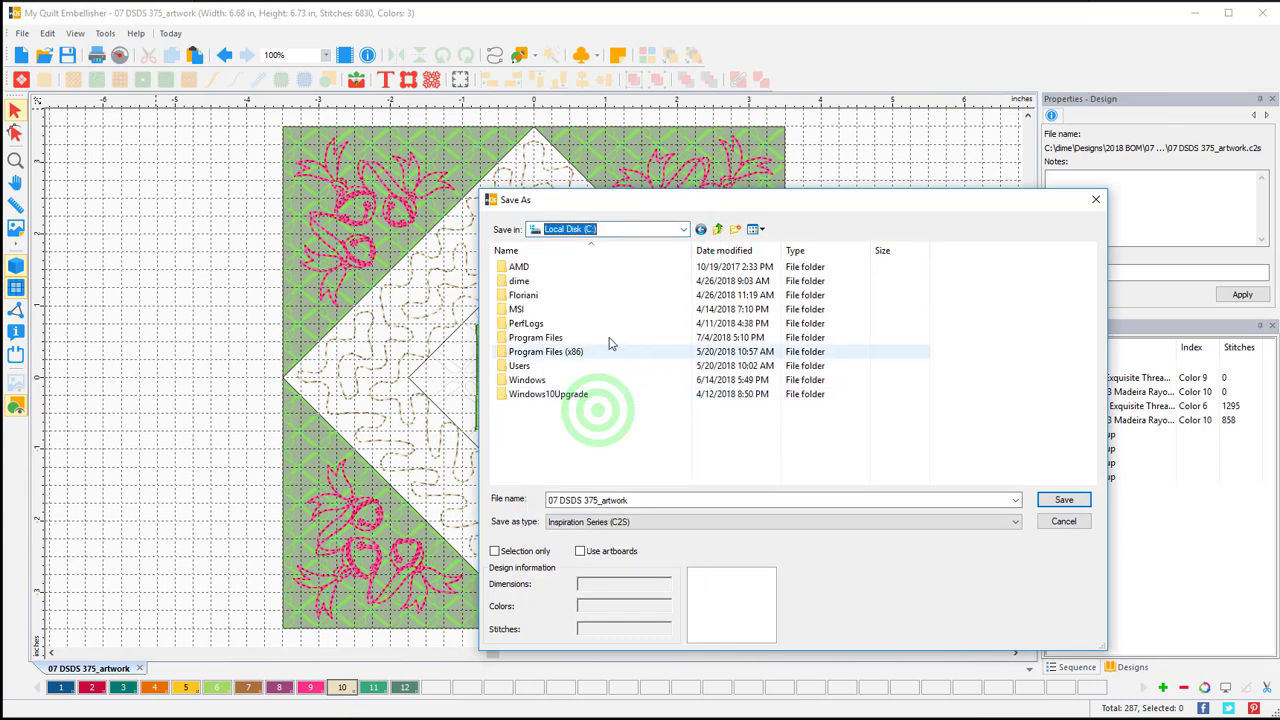
double_click(520, 281)
double_click(528, 267)
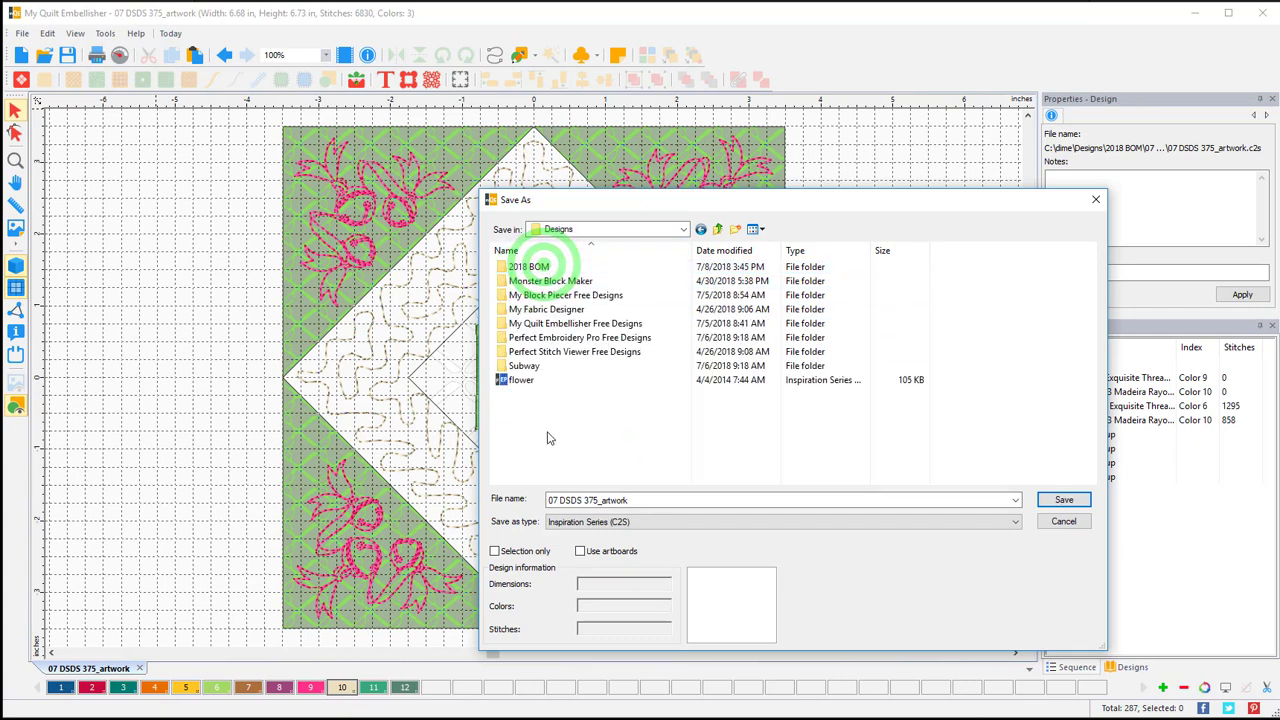
left_click(535, 268)
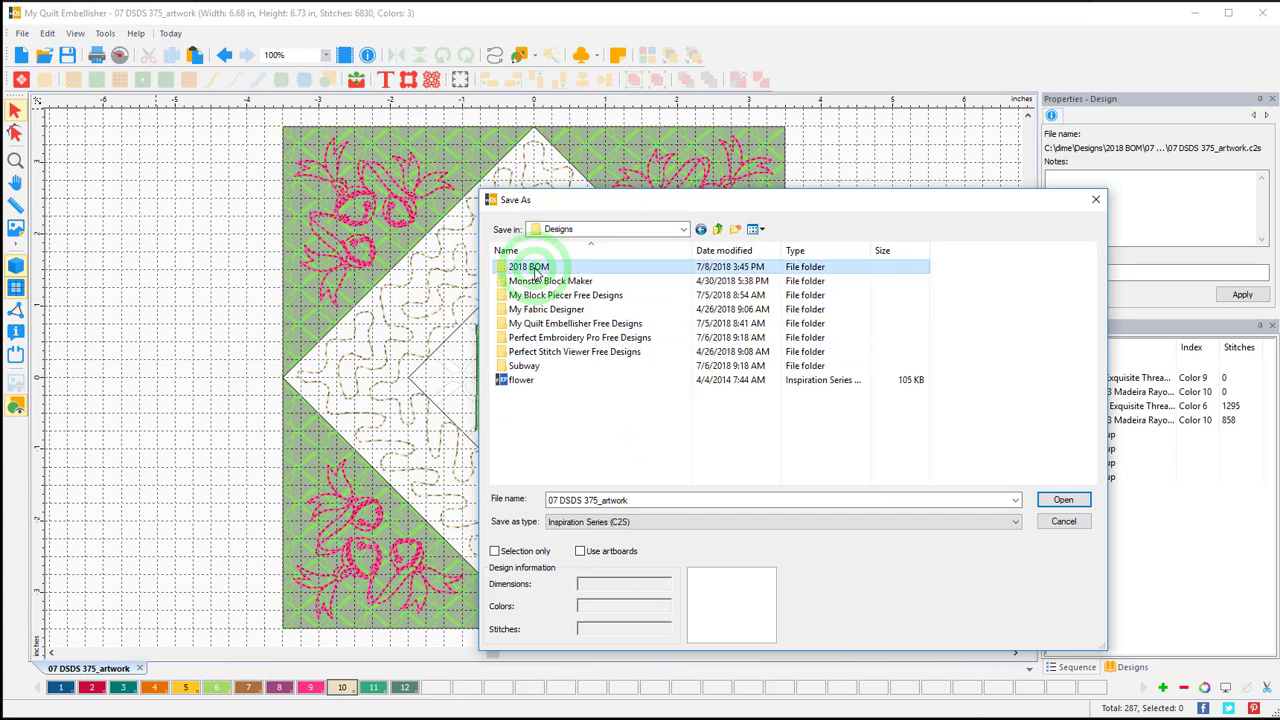
double_click(535, 268)
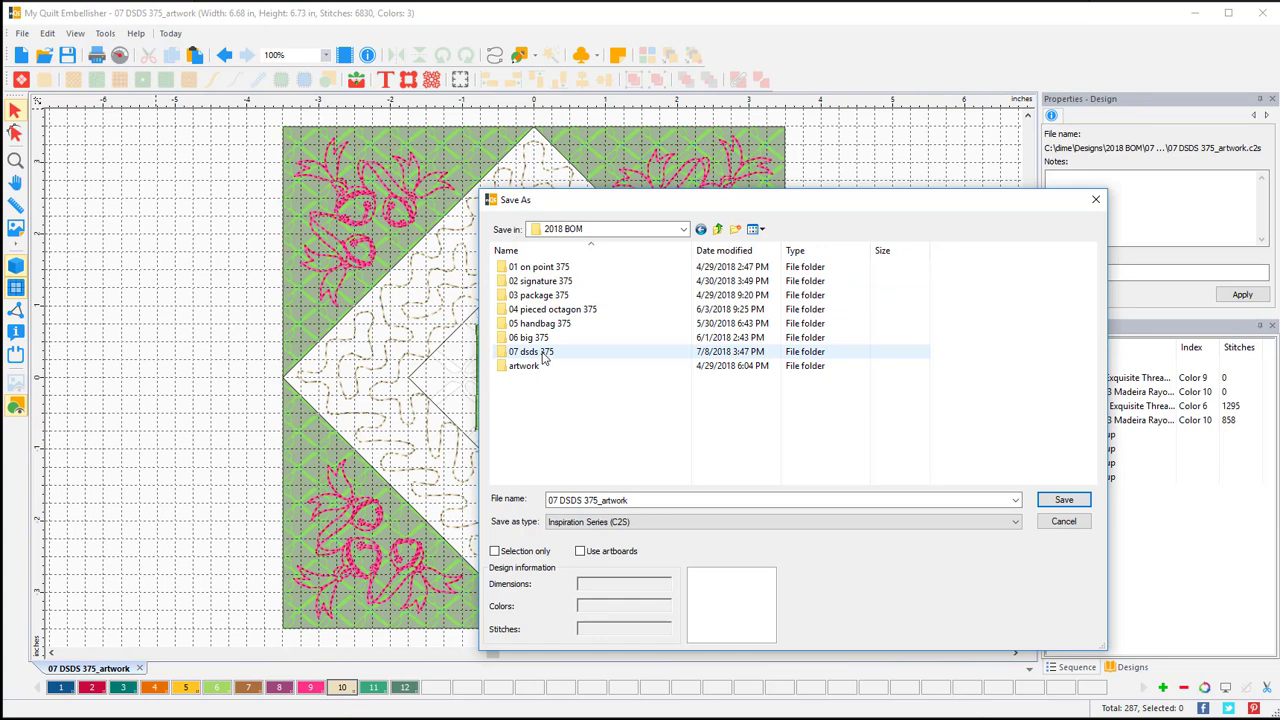
double_click(536, 355)
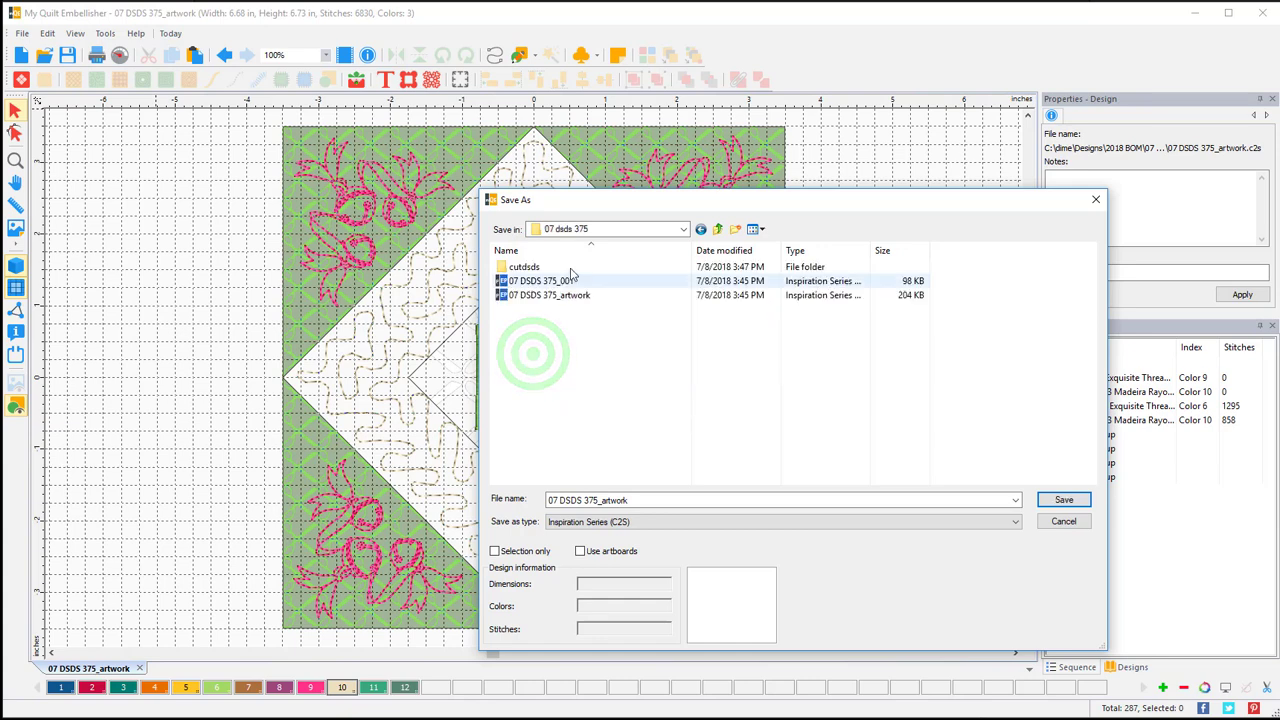
Save the design as 07 DSDS 375_emb, basing the name on the existing 07 DSDS 375_001 file.
left_click(541, 281)
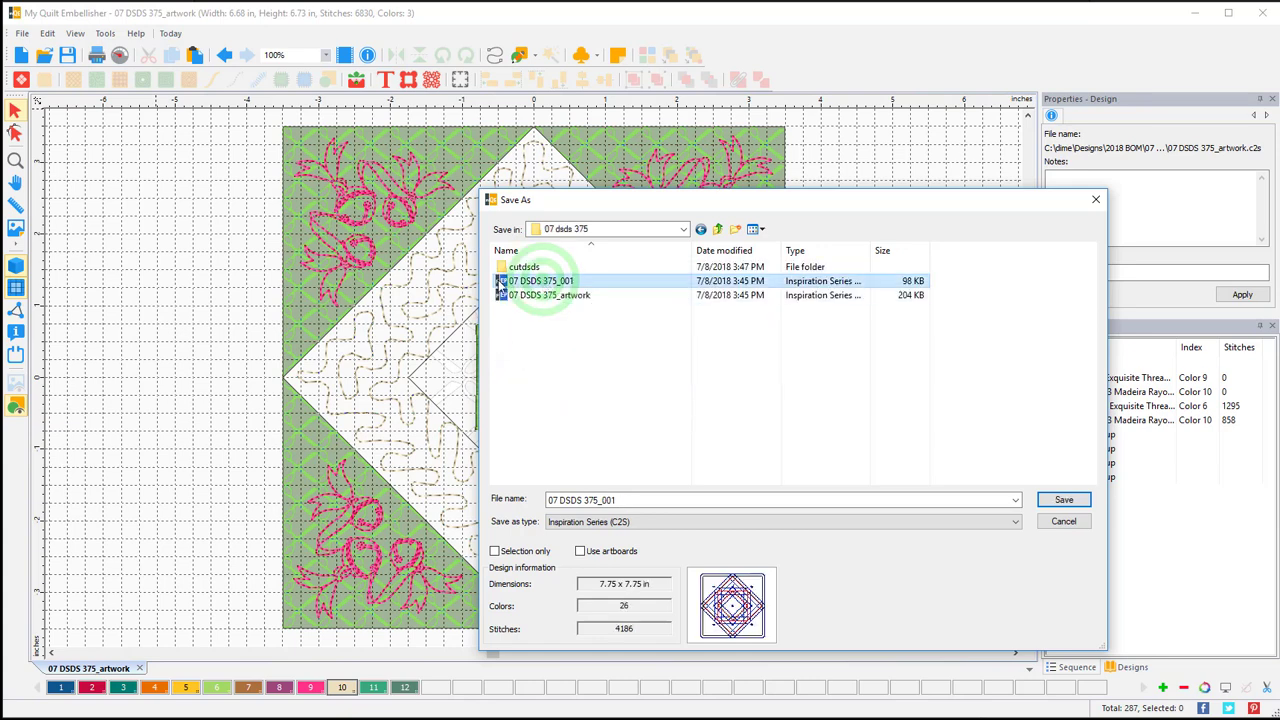
left_click(607, 500)
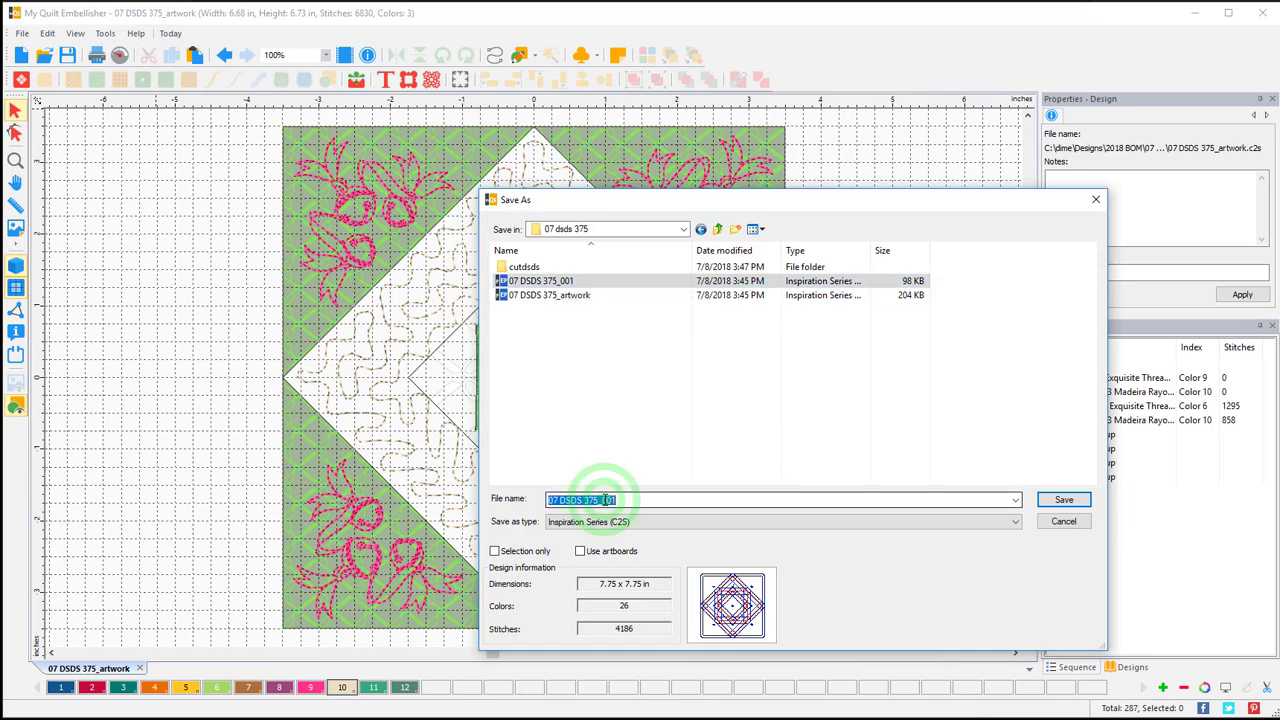
left_click_drag(599, 500, 622, 499)
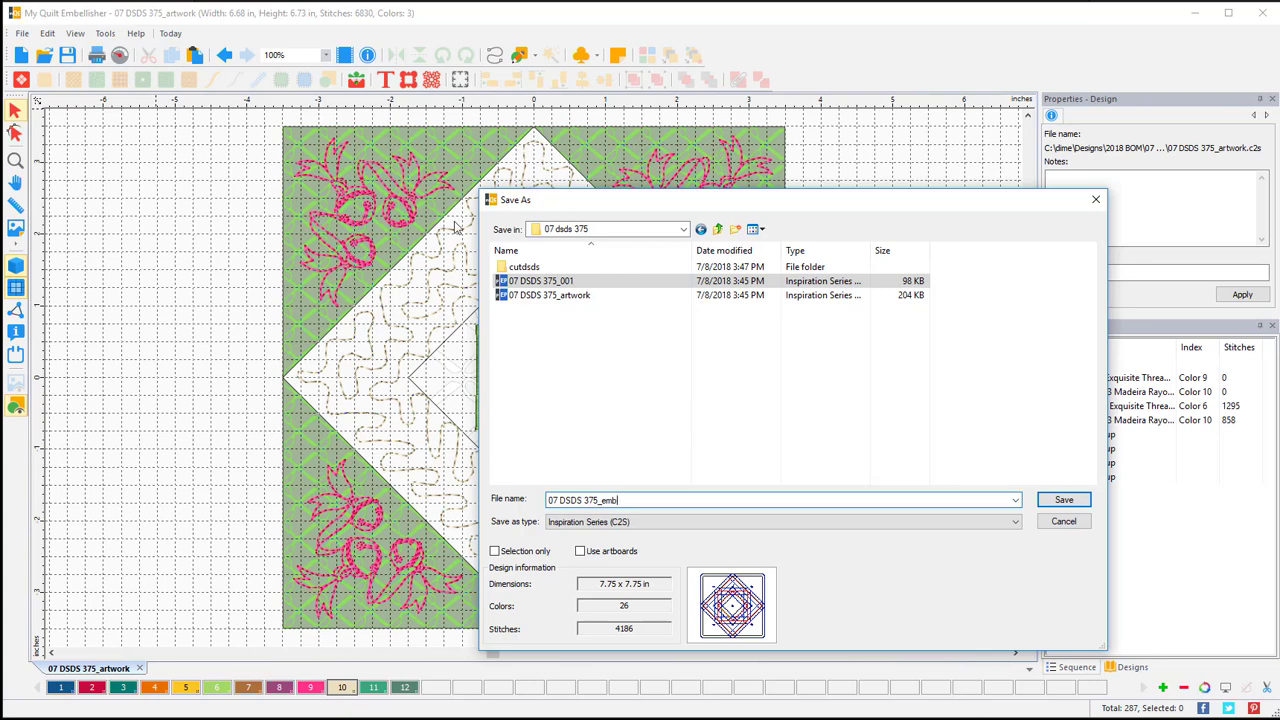
left_click(1068, 500)
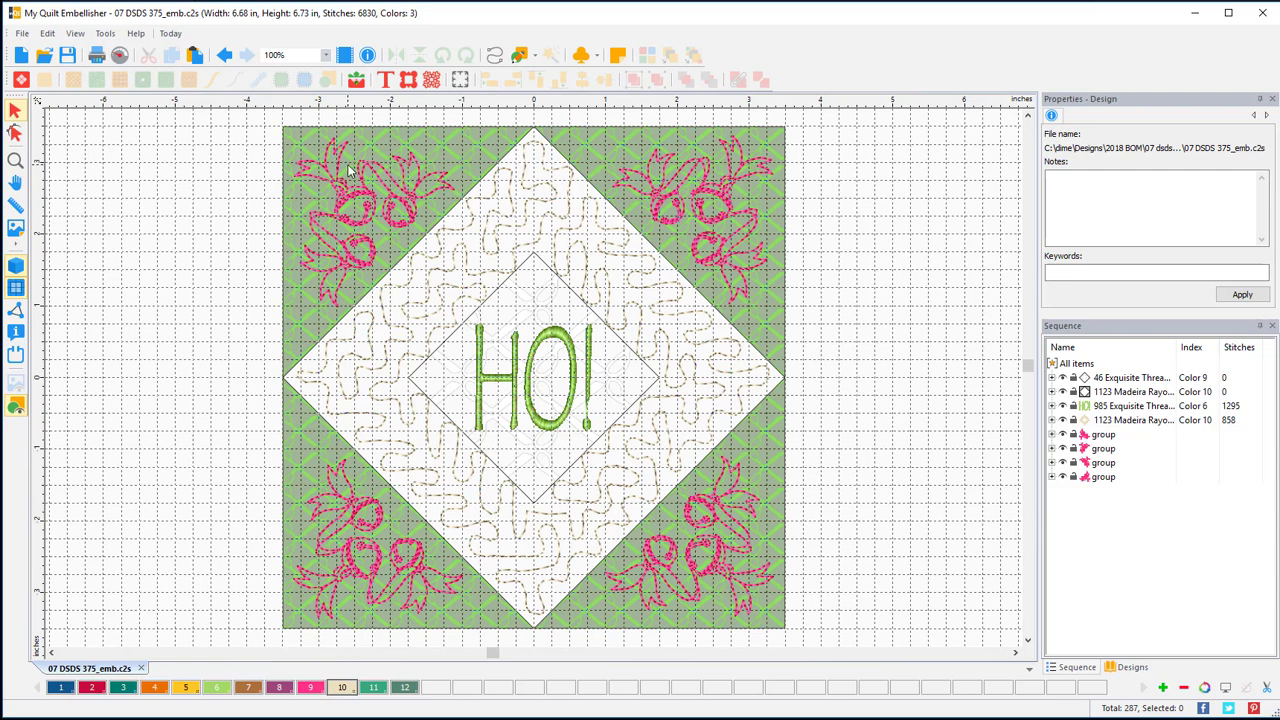
Draw a rectangle about 7 by 7 inches around the outer edge of the block.
left_click(534, 55)
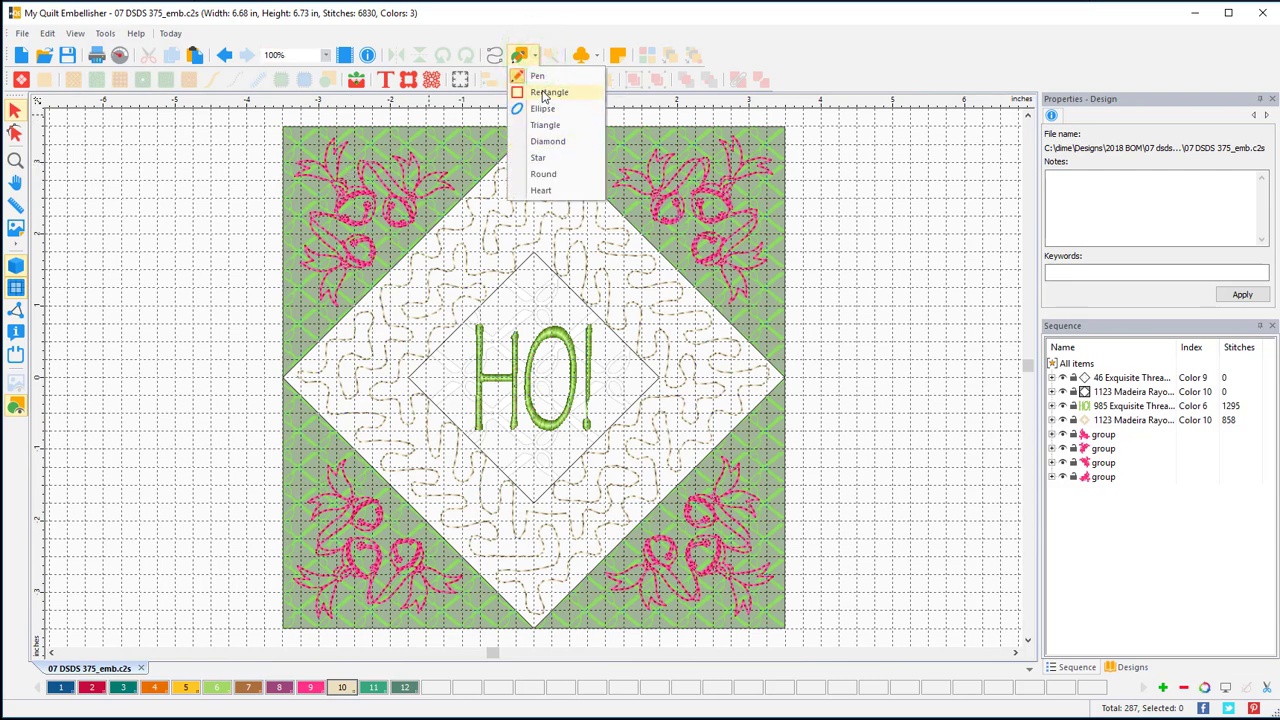
left_click(547, 92)
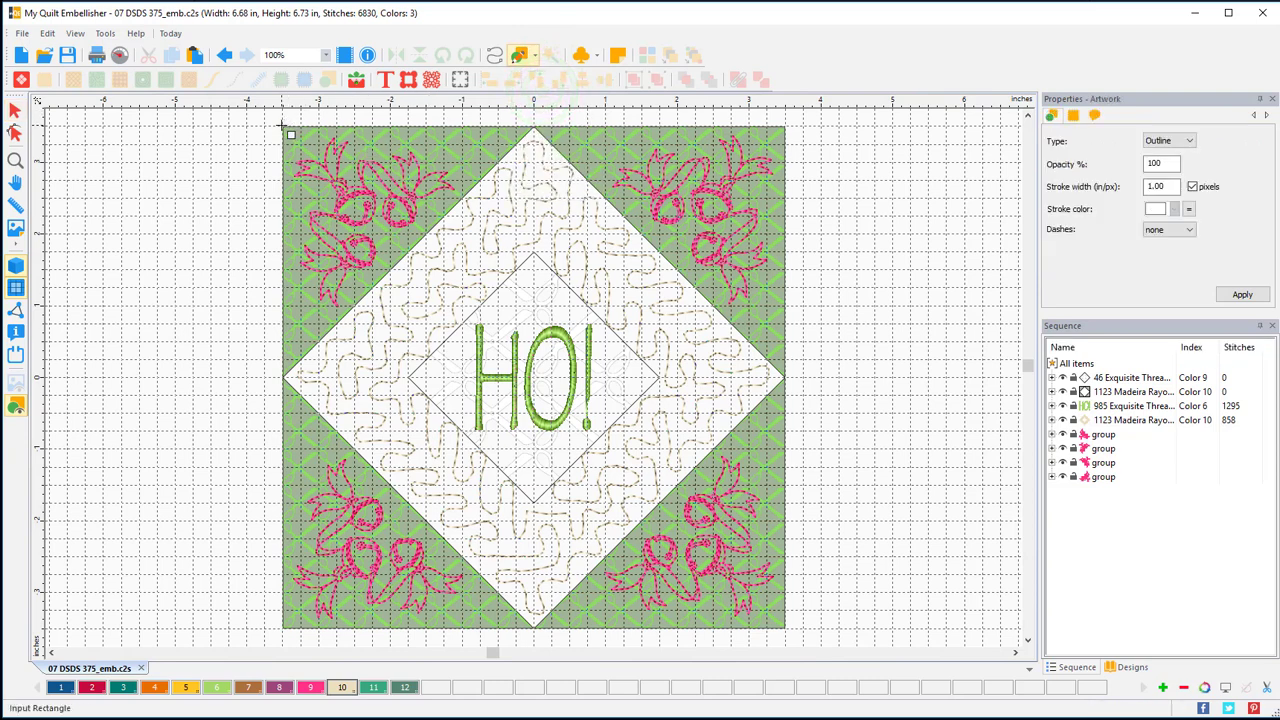
left_click_drag(286, 124, 787, 630)
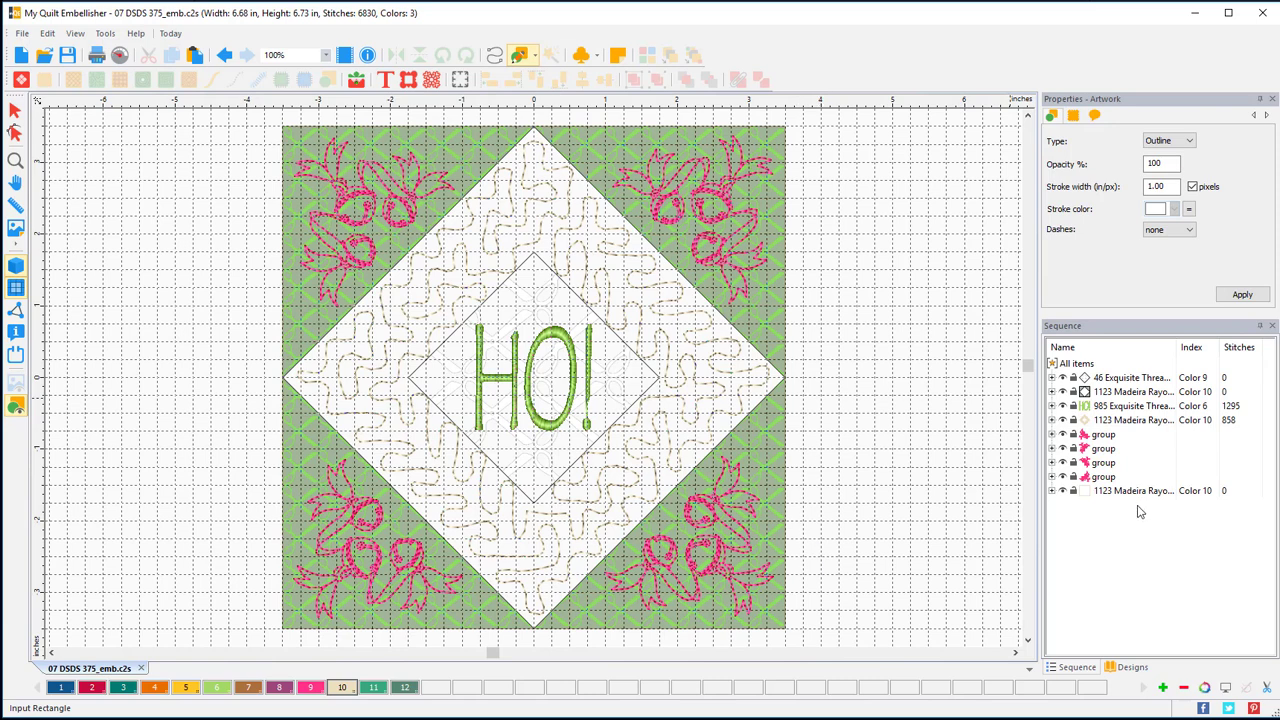
Convert the new border rectangle to a Run stitch and assign it thread color 5.
left_click(1131, 490)
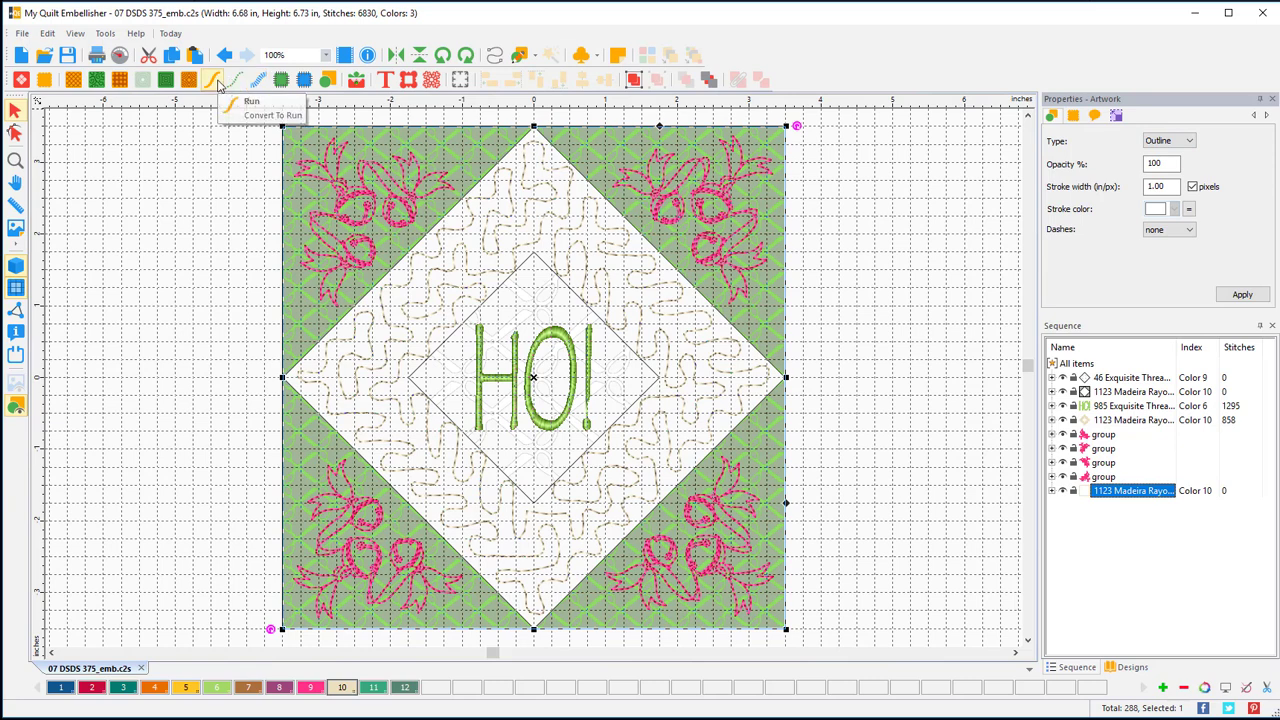
left_click(217, 82)
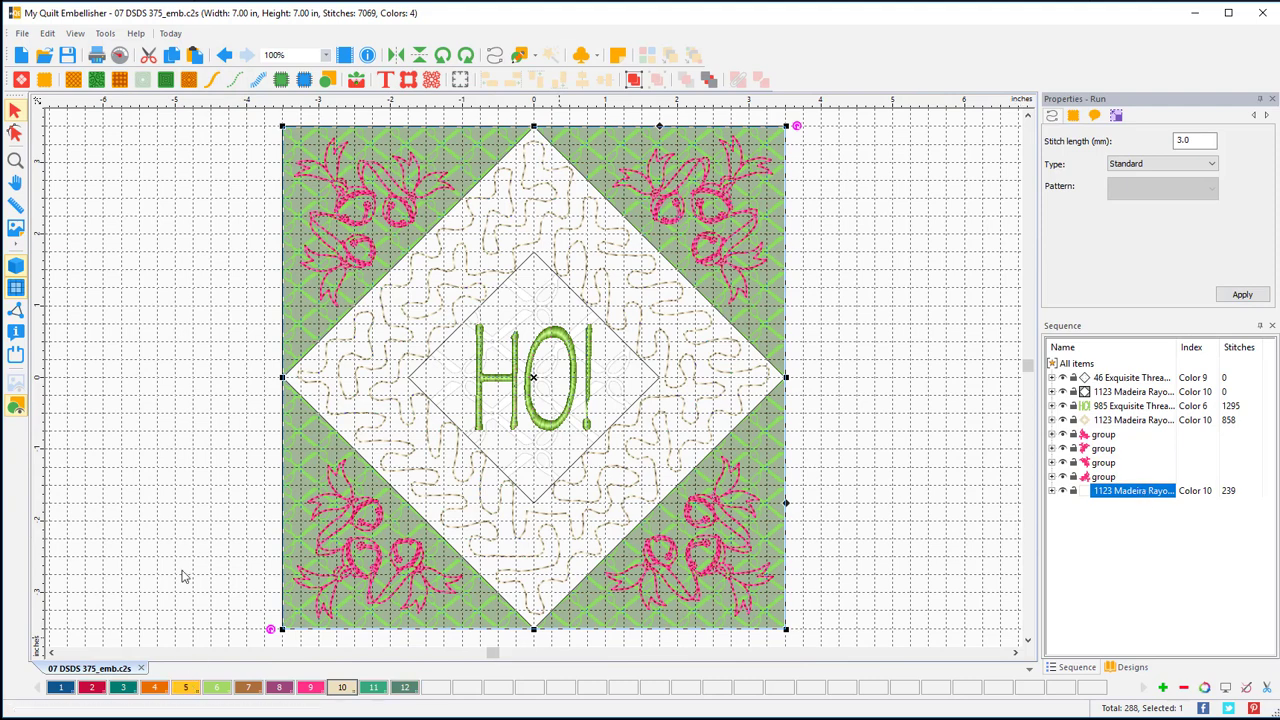
left_click(185, 690)
Move the basting border between the artwork entries and the "HO!" lettering in the sequence, and save the design.
left_click(1162, 492)
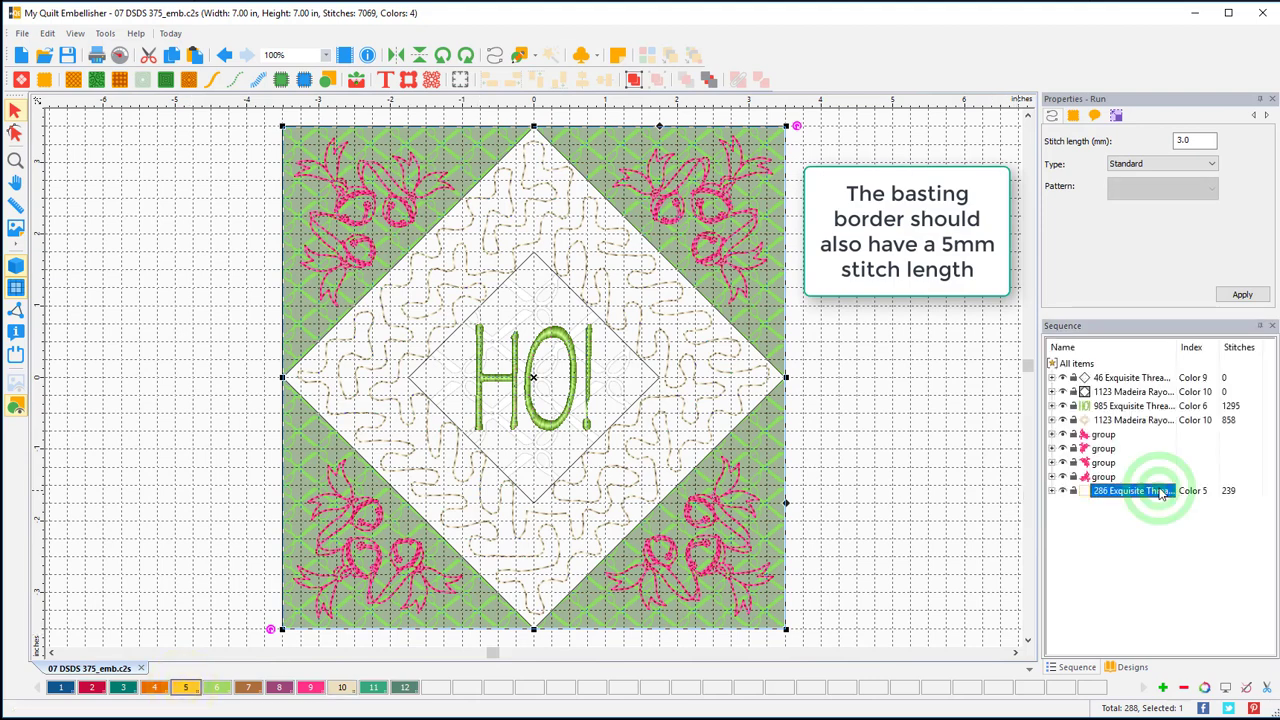
left_click_drag(1162, 492, 1104, 396)
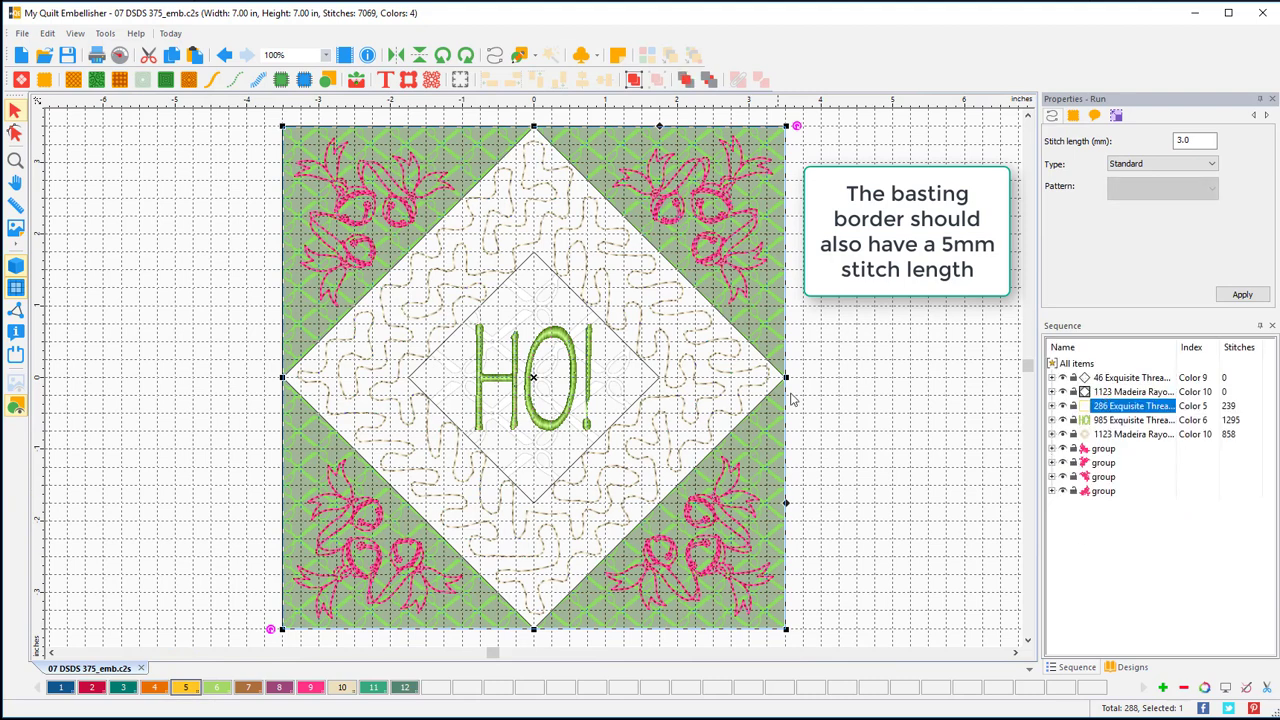
left_click(838, 370)
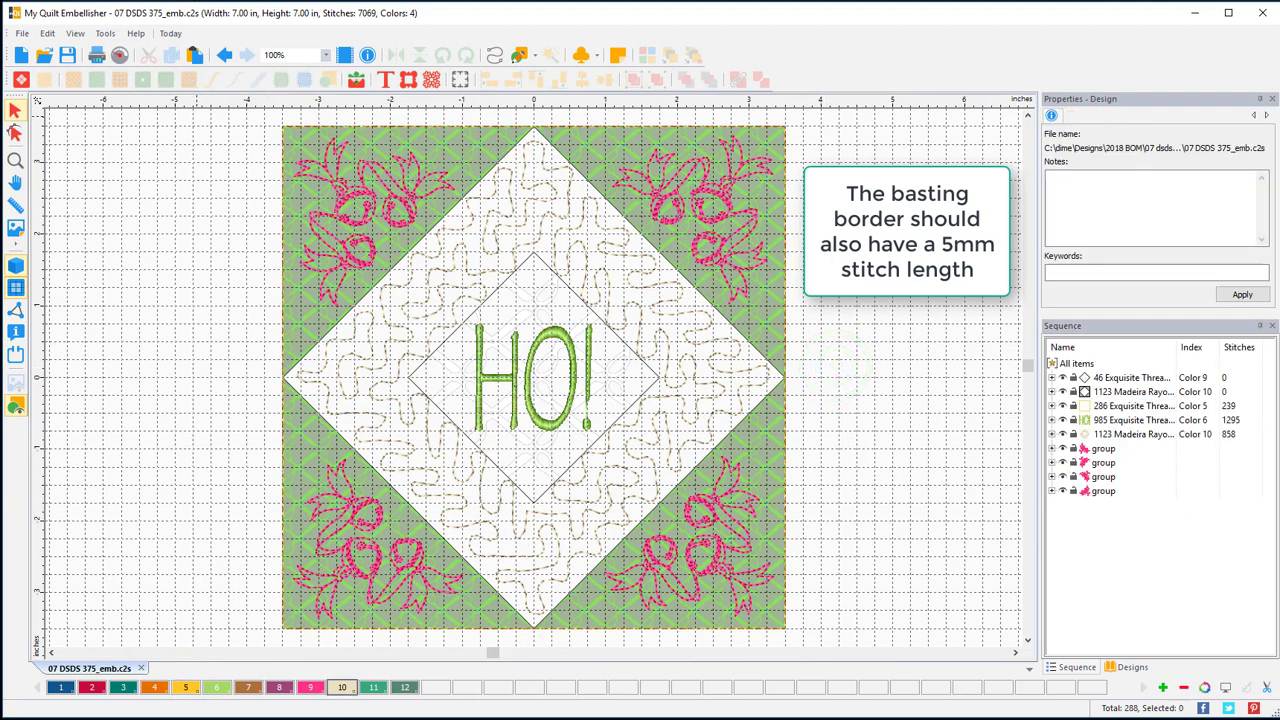
left_click(67, 57)
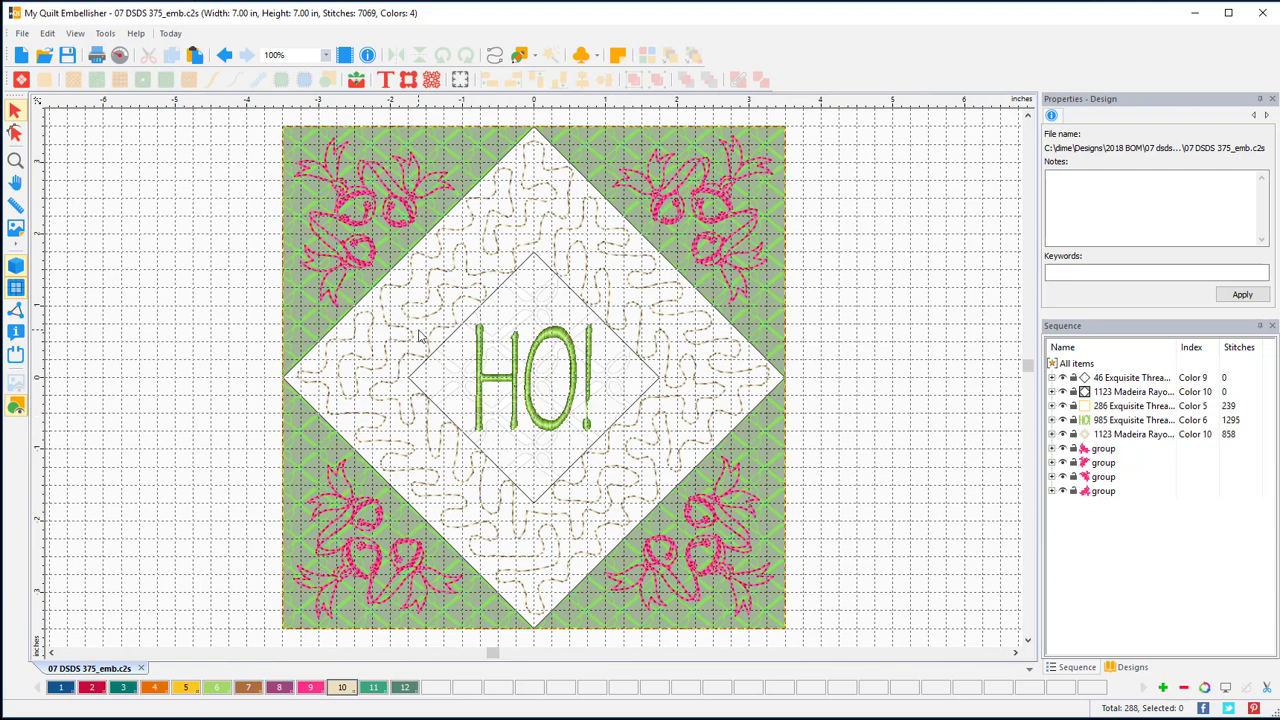
Open the piecing design file 07 DSDS 375_001 alongside the embroidery file.
left_click(46, 58)
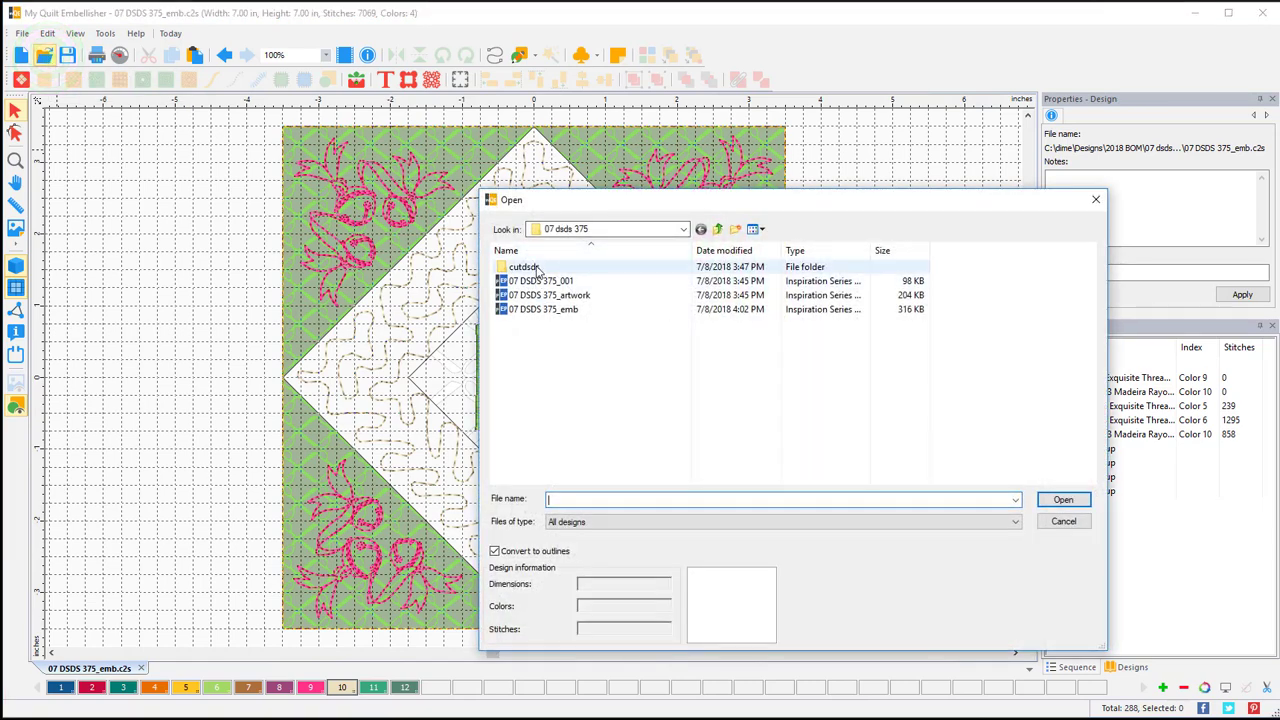
left_click(545, 282)
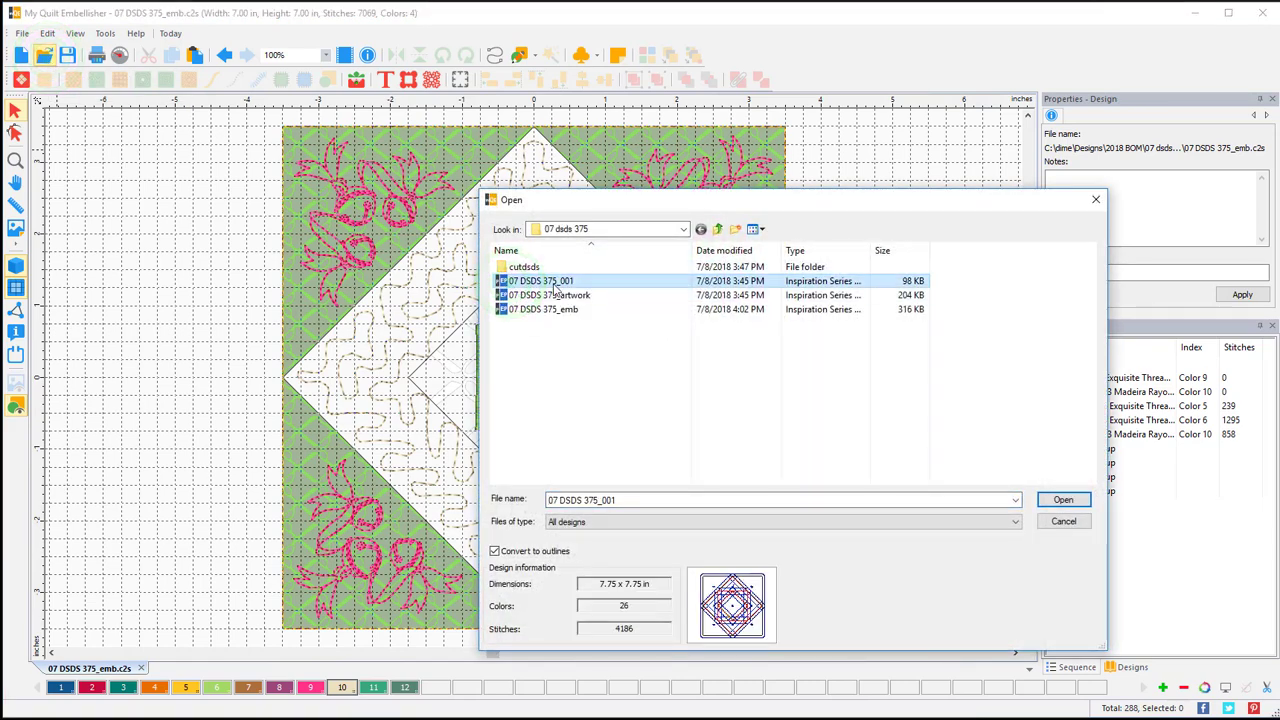
left_click(1074, 507)
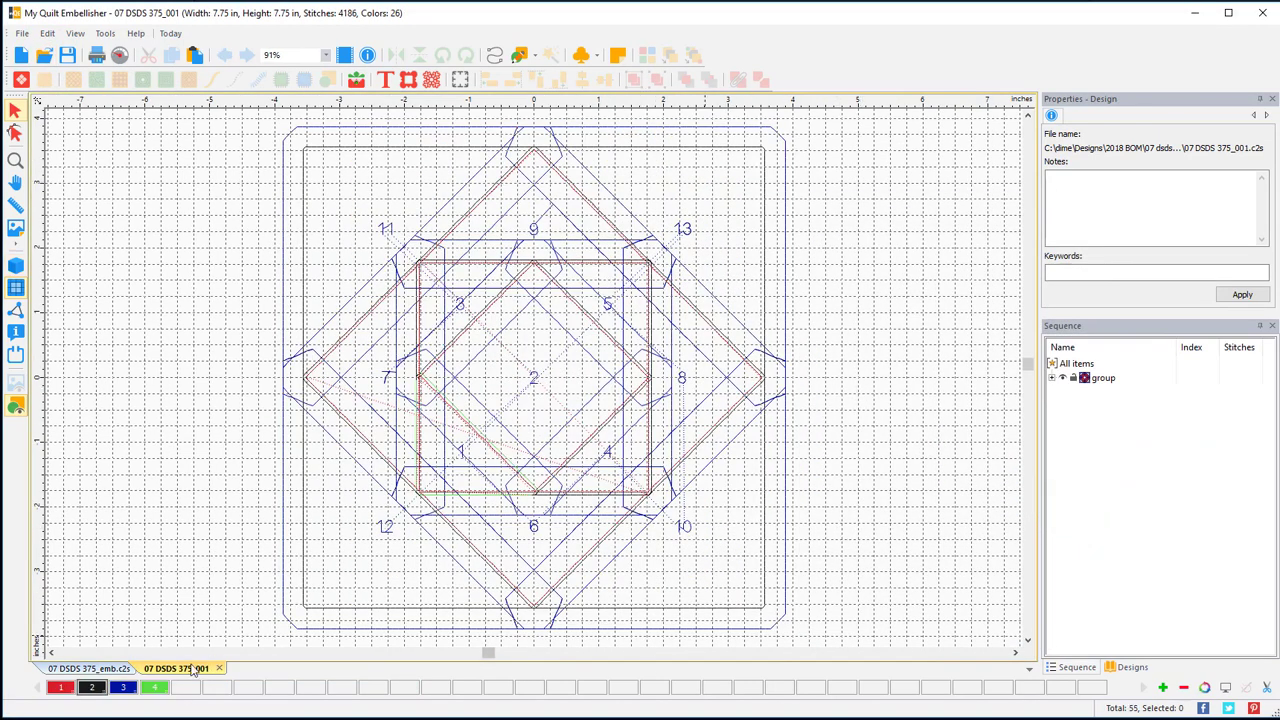
Copy the basting border, "HO!" lettering, stippling and four bell groups from 07 DSDS 375_emb into 07 DSDS 375_001.
left_click(104, 668)
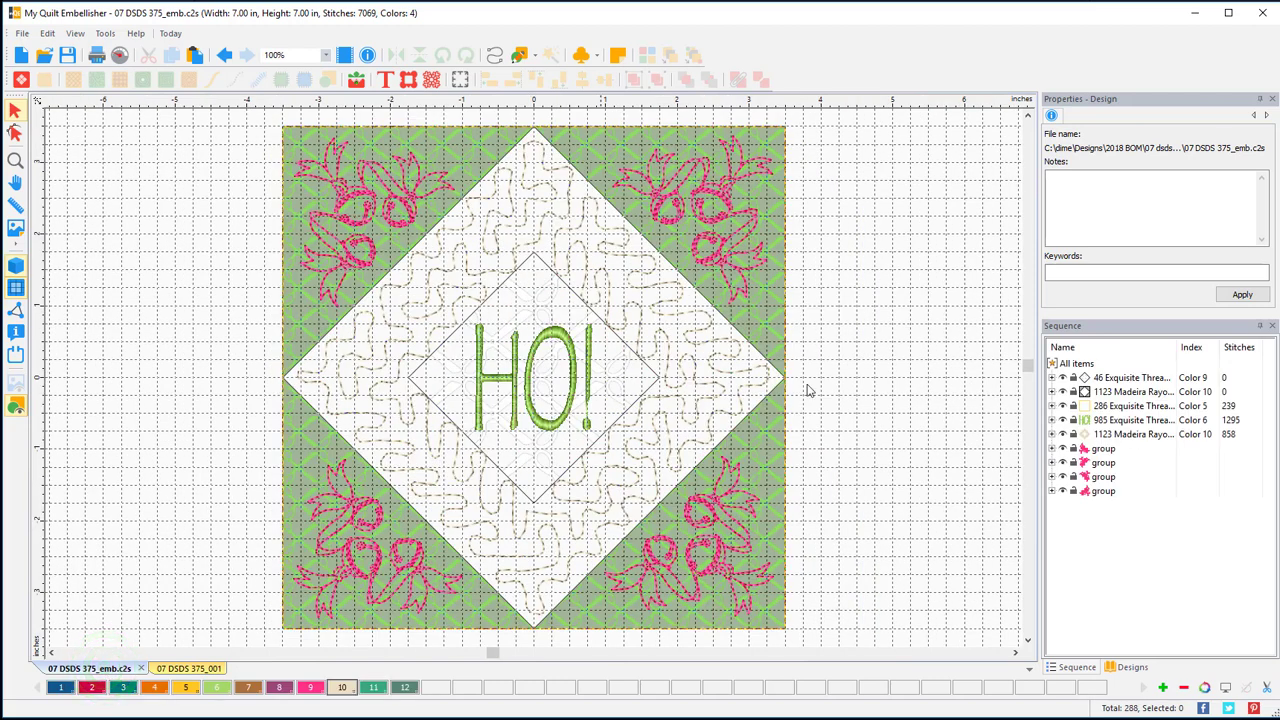
left_click(1107, 409)
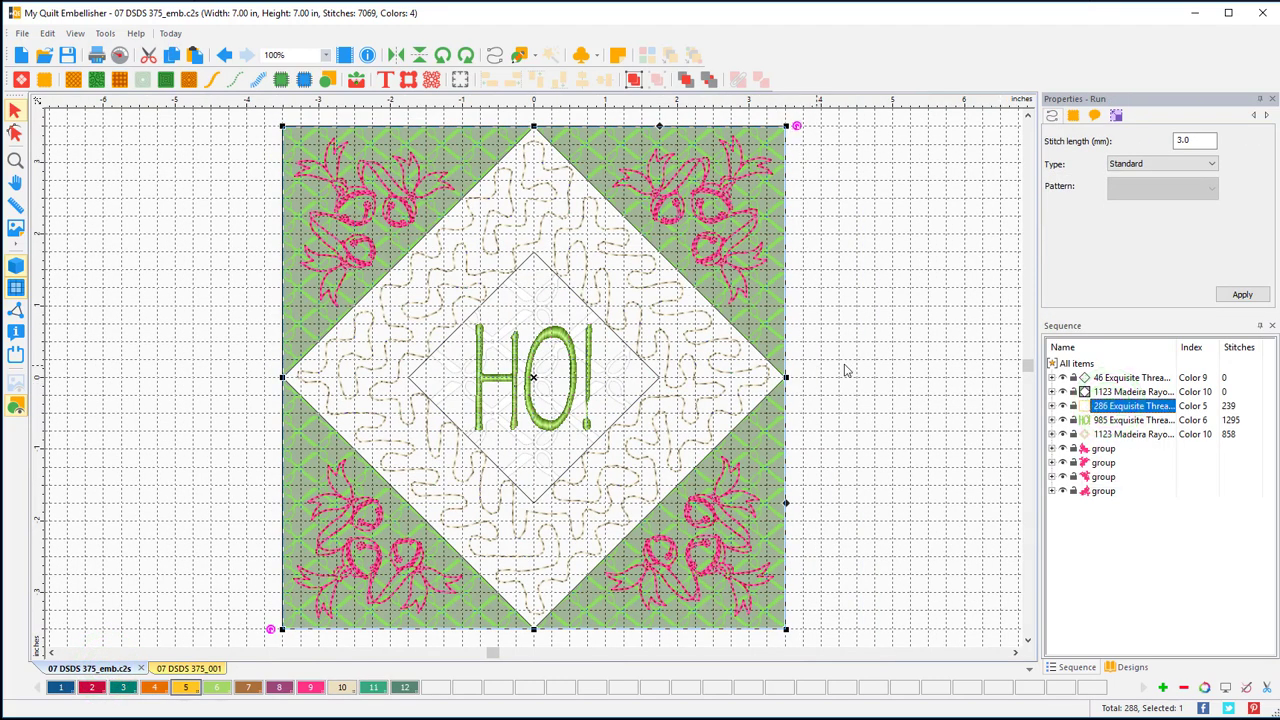
left_click(1104, 491, "shift")
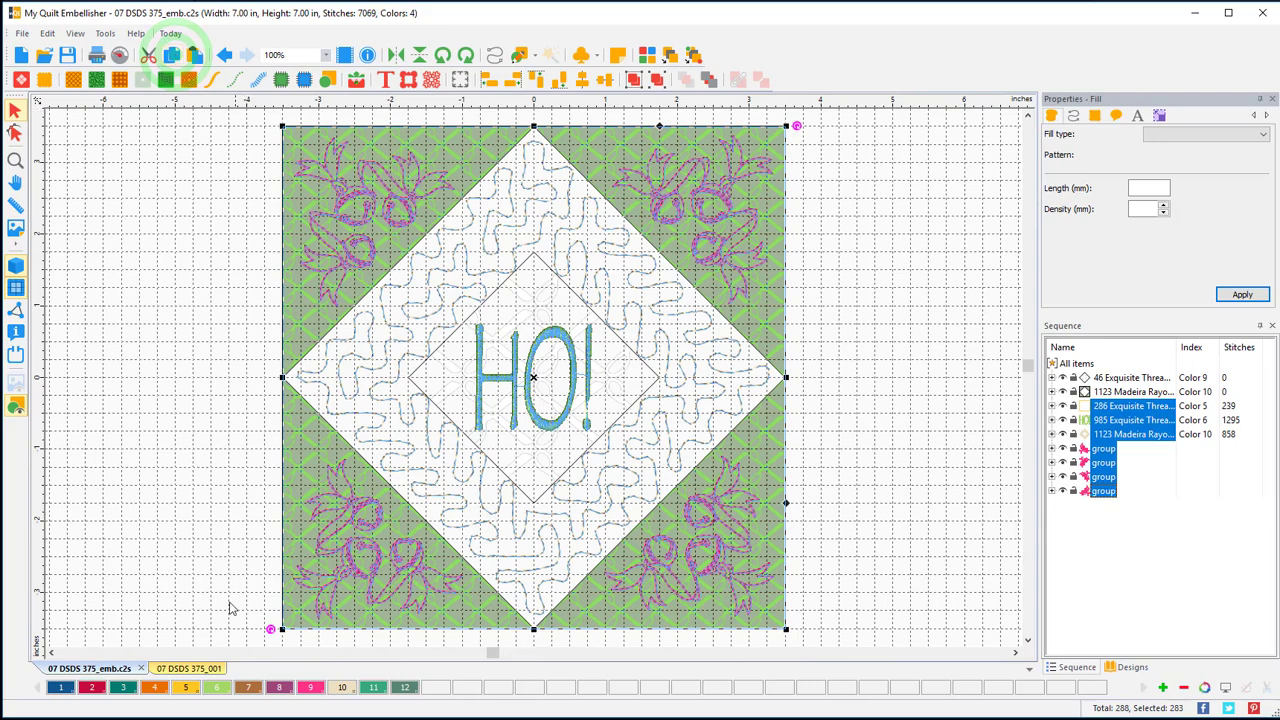
left_click(190, 668)
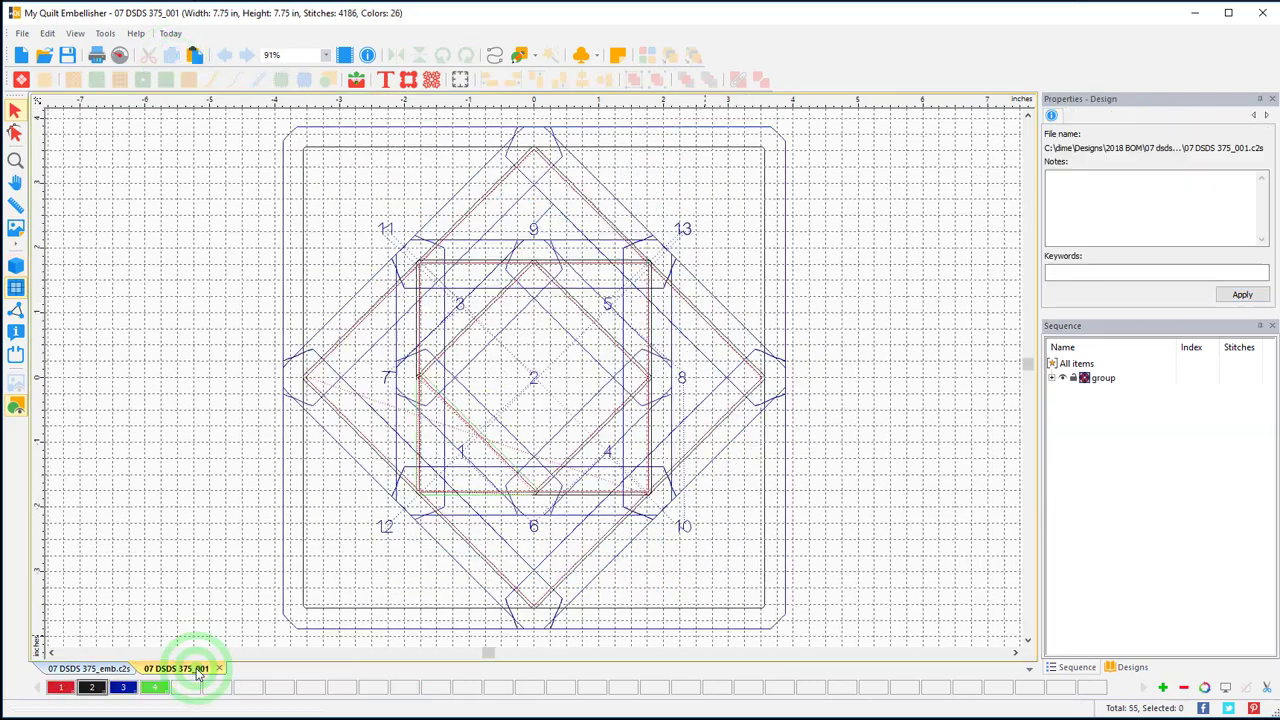
left_click(195, 56)
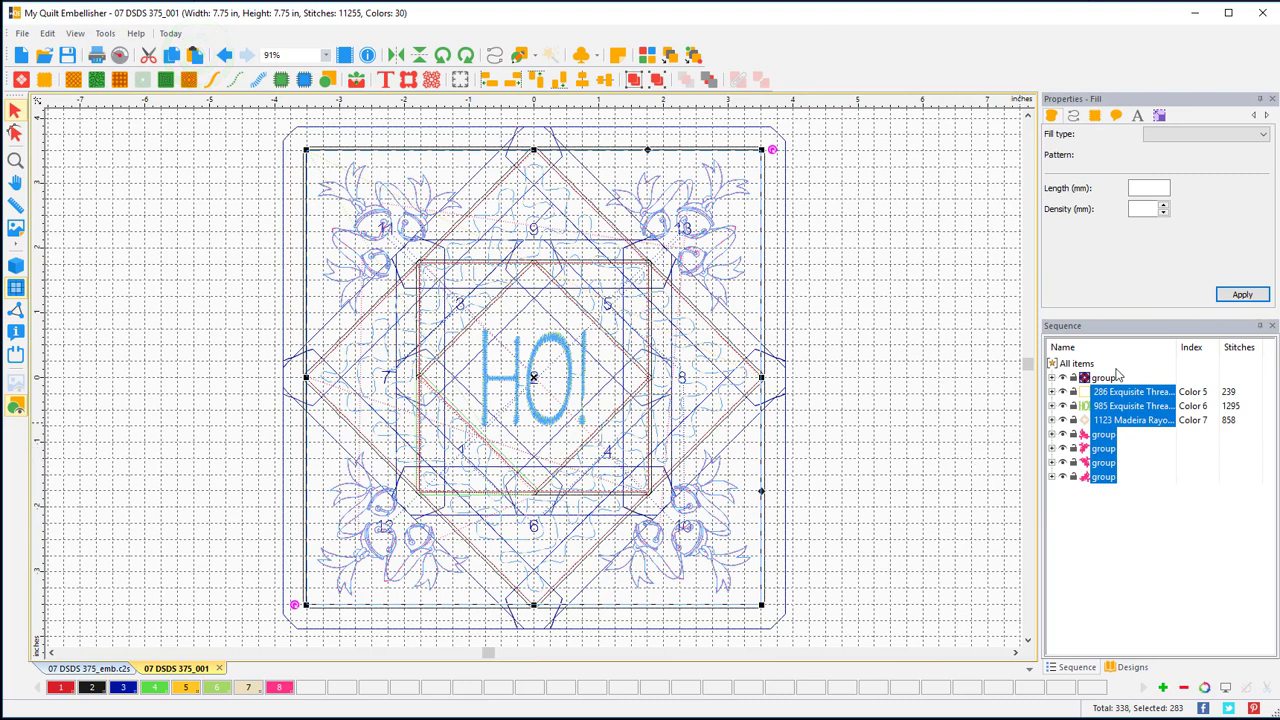
Stretch all four sides of the pasted color 5 basting border outward to match the square seam outline of the piecing design.
left_click(1052, 379)
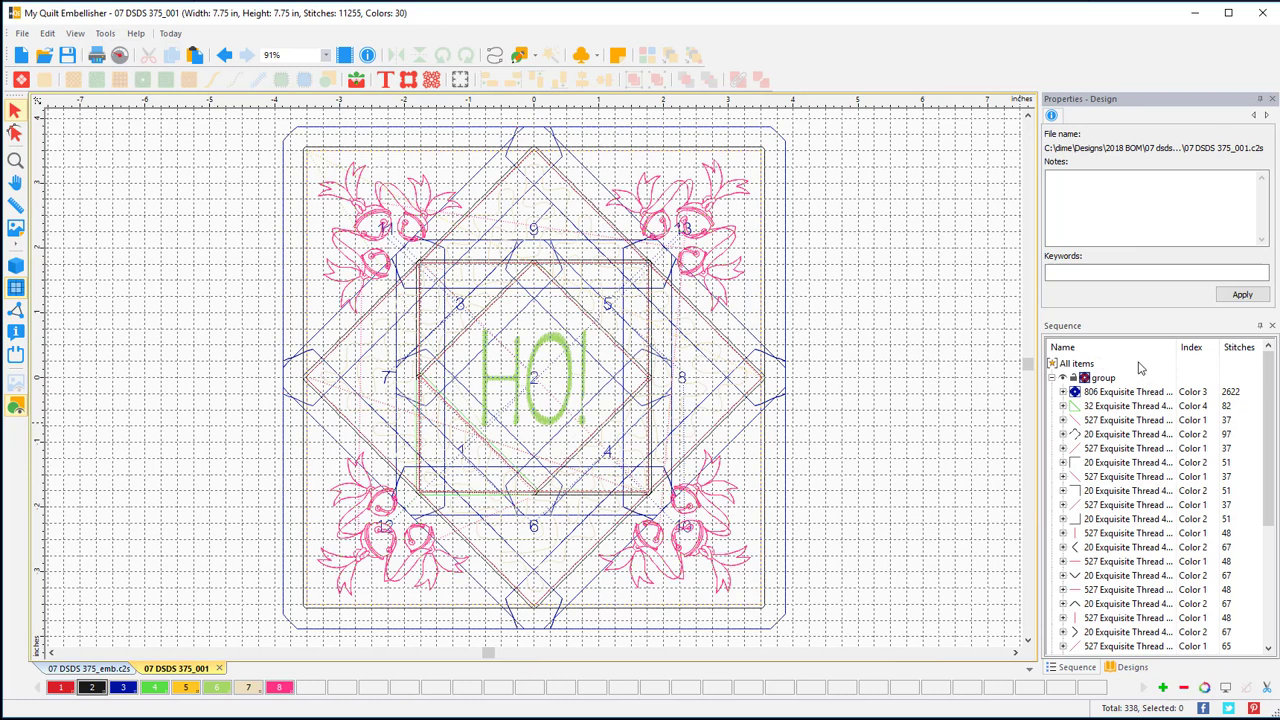
left_click_drag(1266, 392, 1270, 530)
left_click(1116, 563)
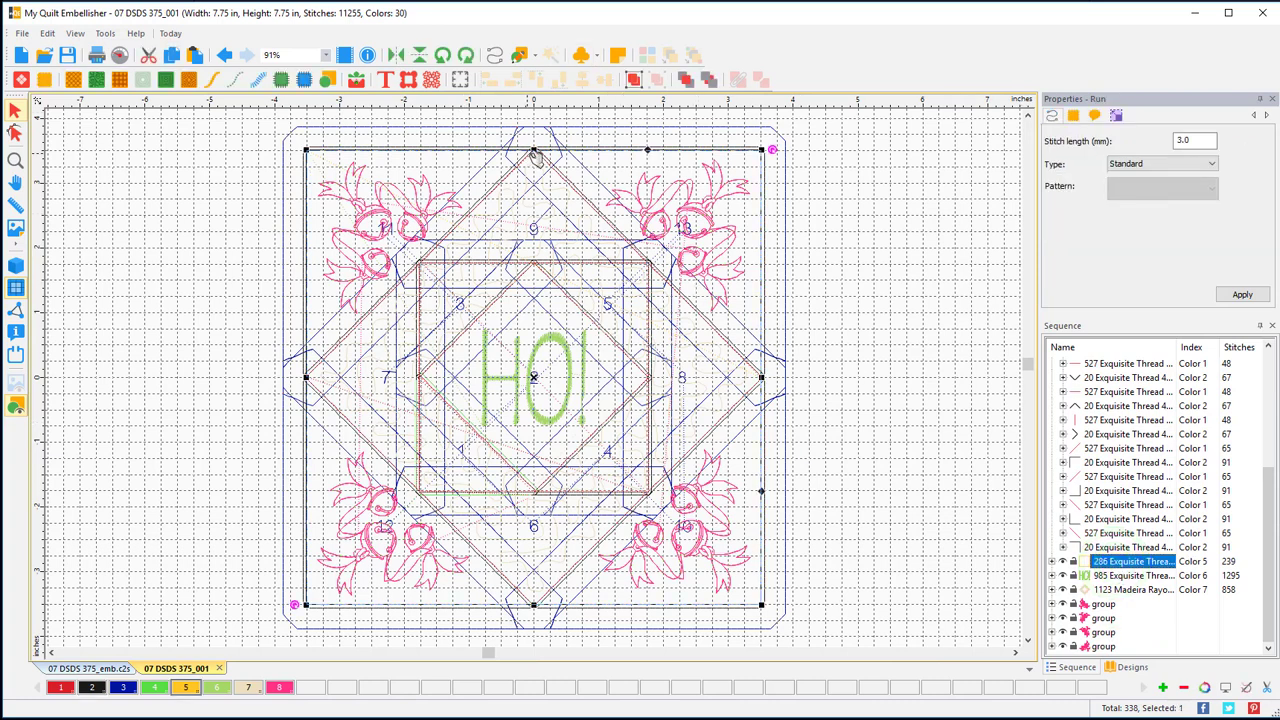
left_click_drag(534, 150, 535, 147)
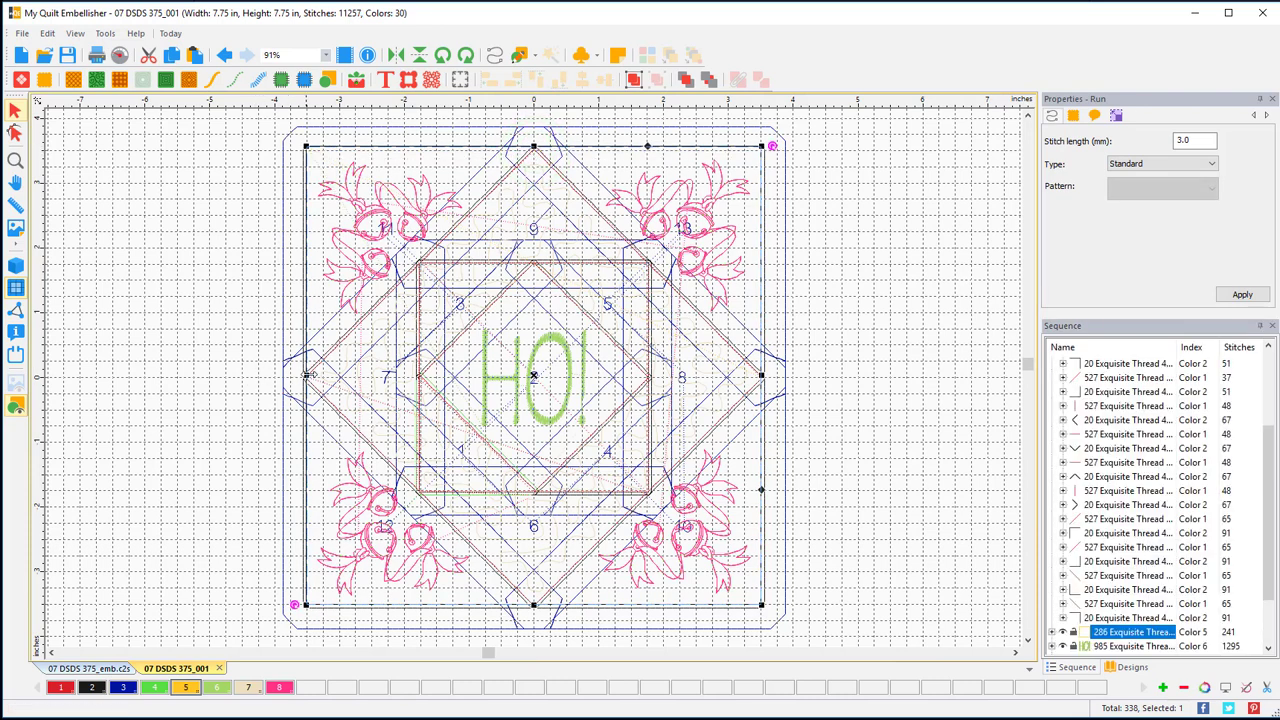
left_click_drag(309, 376, 304, 377)
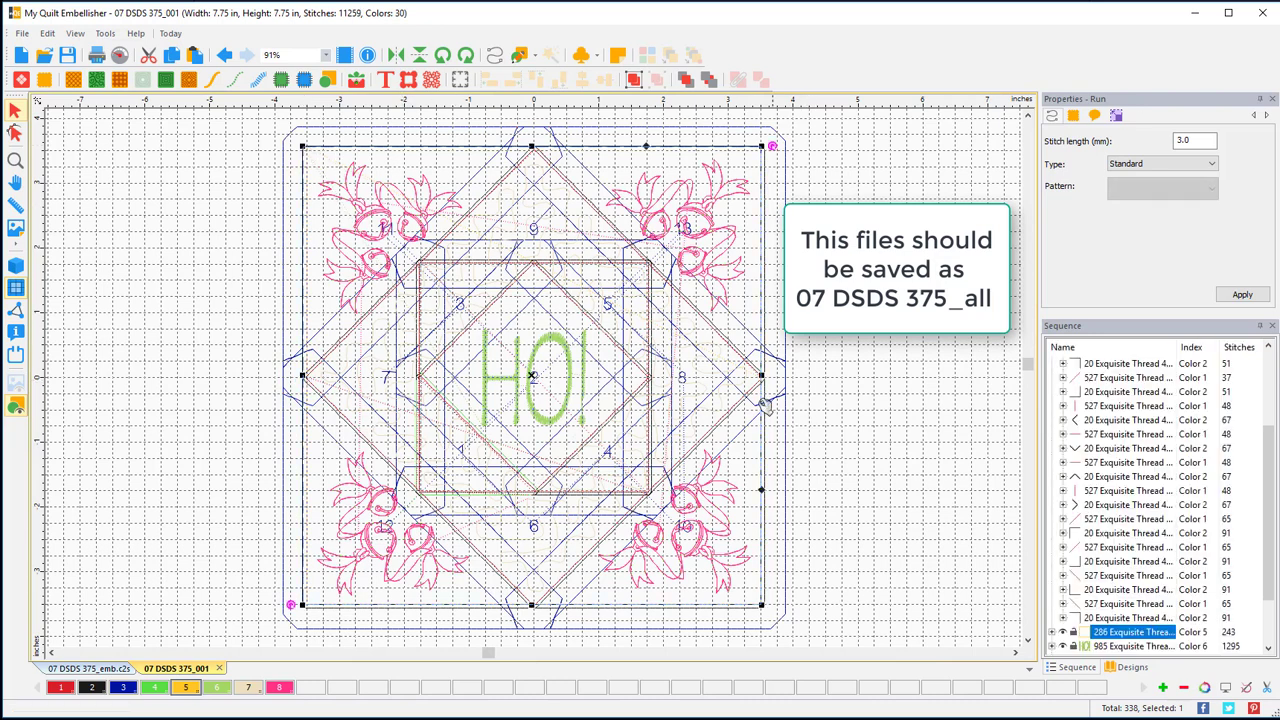
left_click_drag(761, 376, 765, 375)
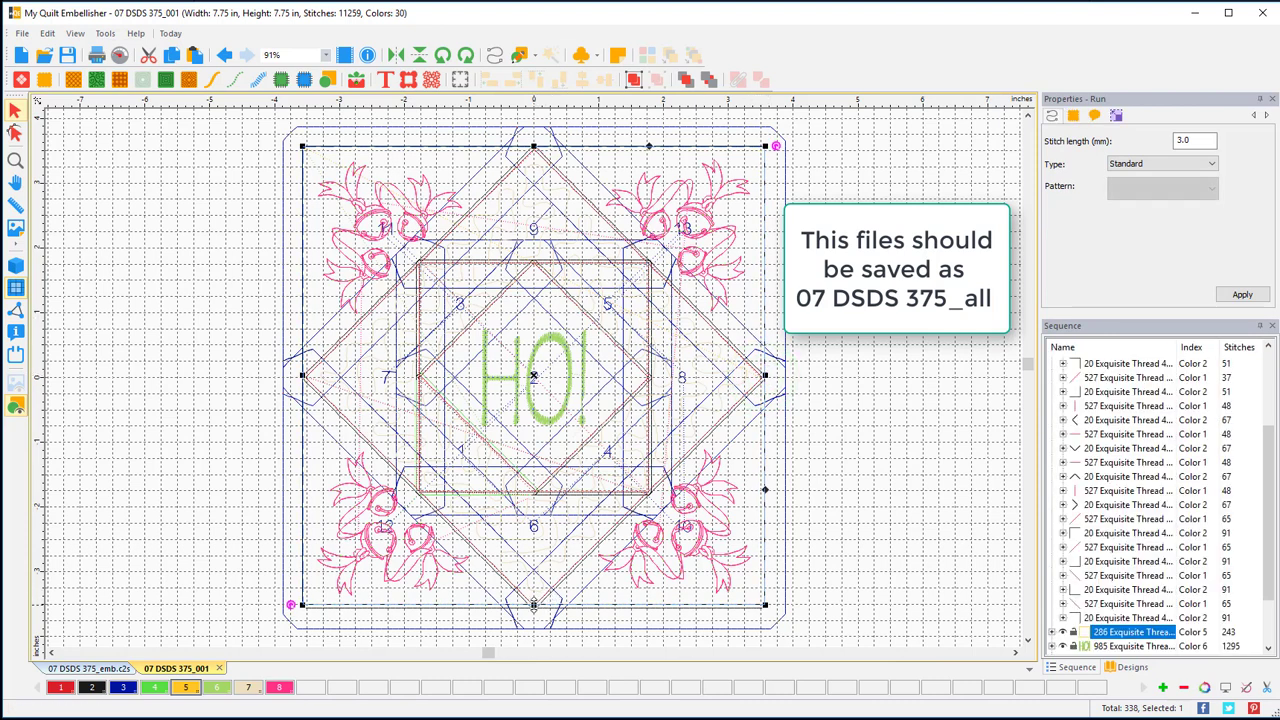
left_click_drag(534, 604, 538, 610)
left_click(815, 462)
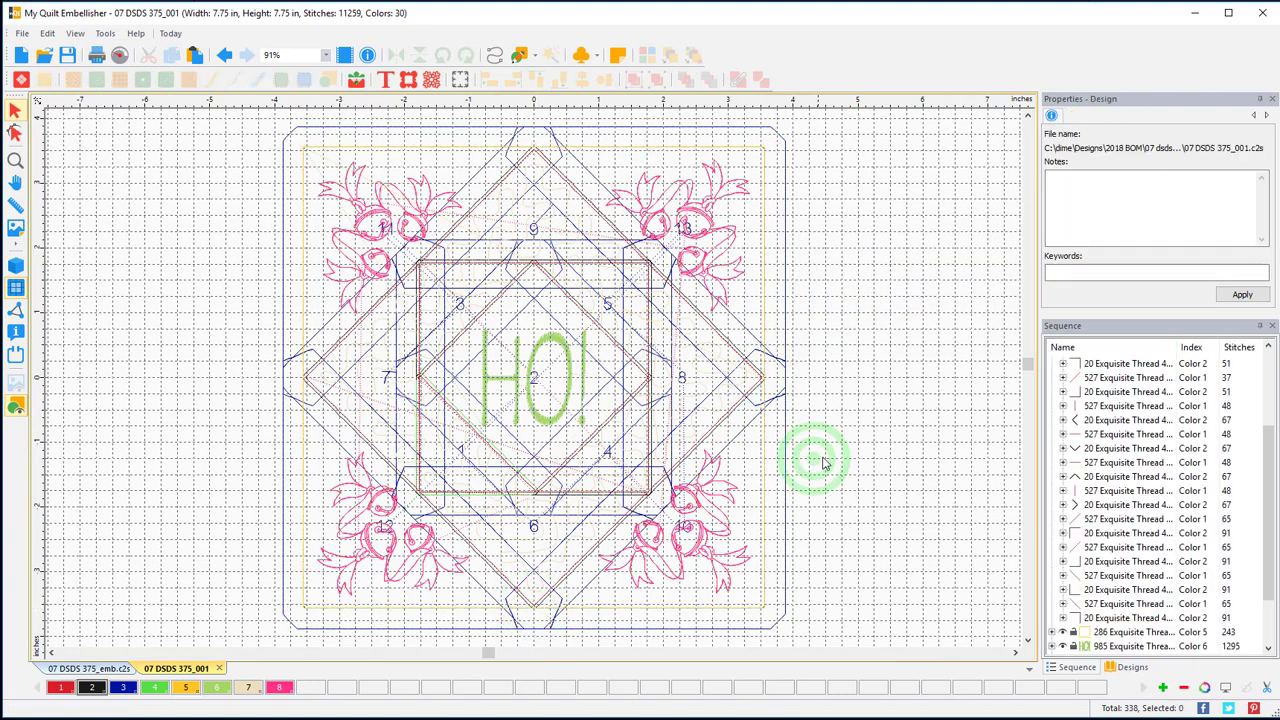
left_click(1266, 528)
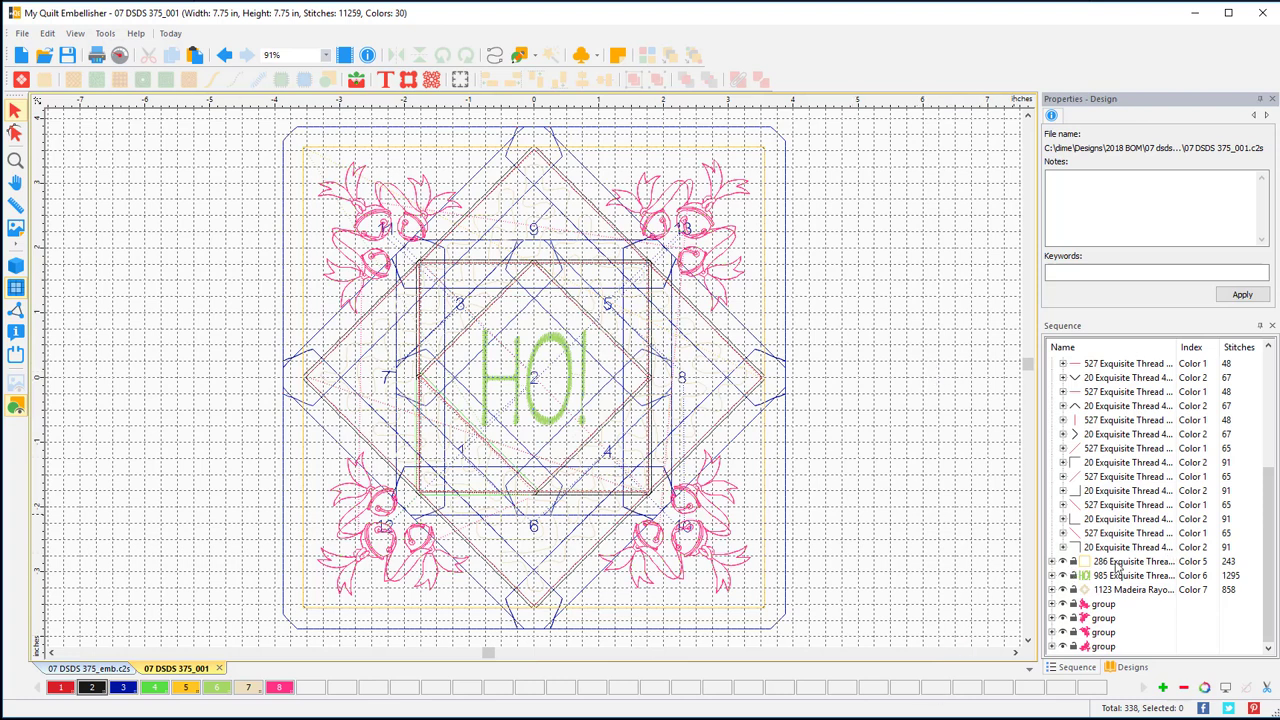
left_click(1121, 562)
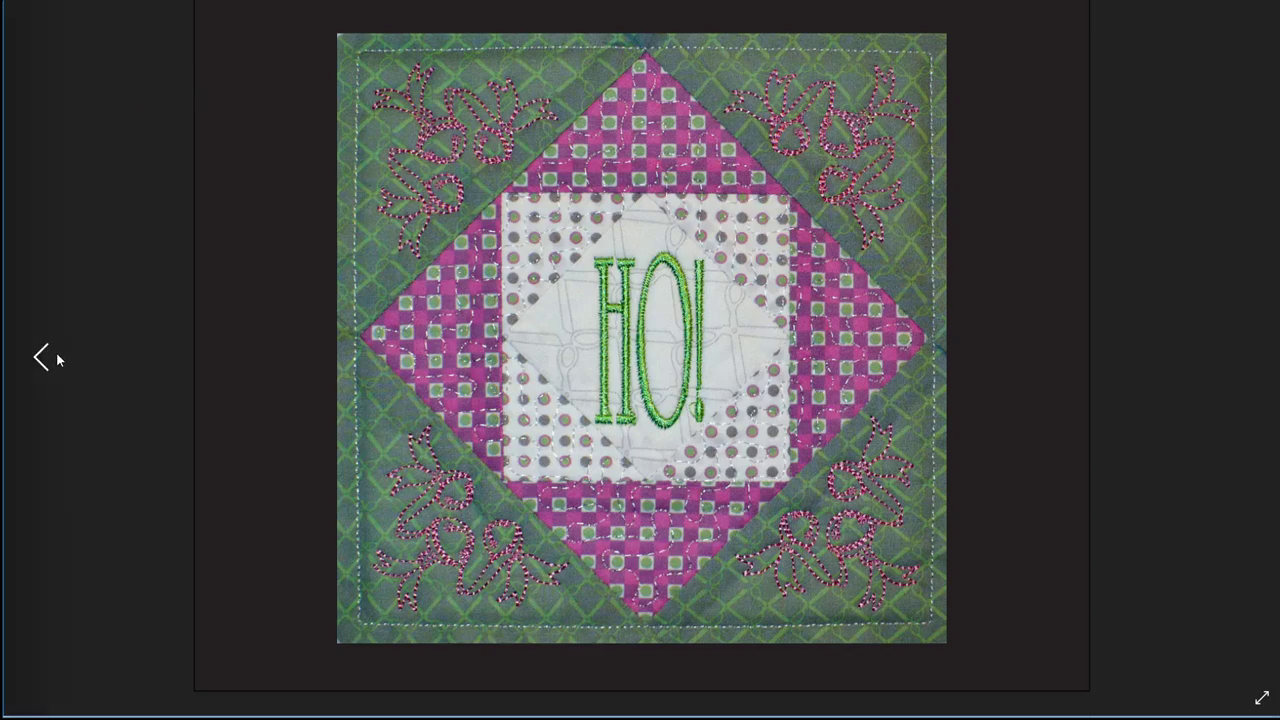
Switch to the photo viewer and look through the pictures of the finished "HO!" block and the three-block layout.
left_click(41, 357)
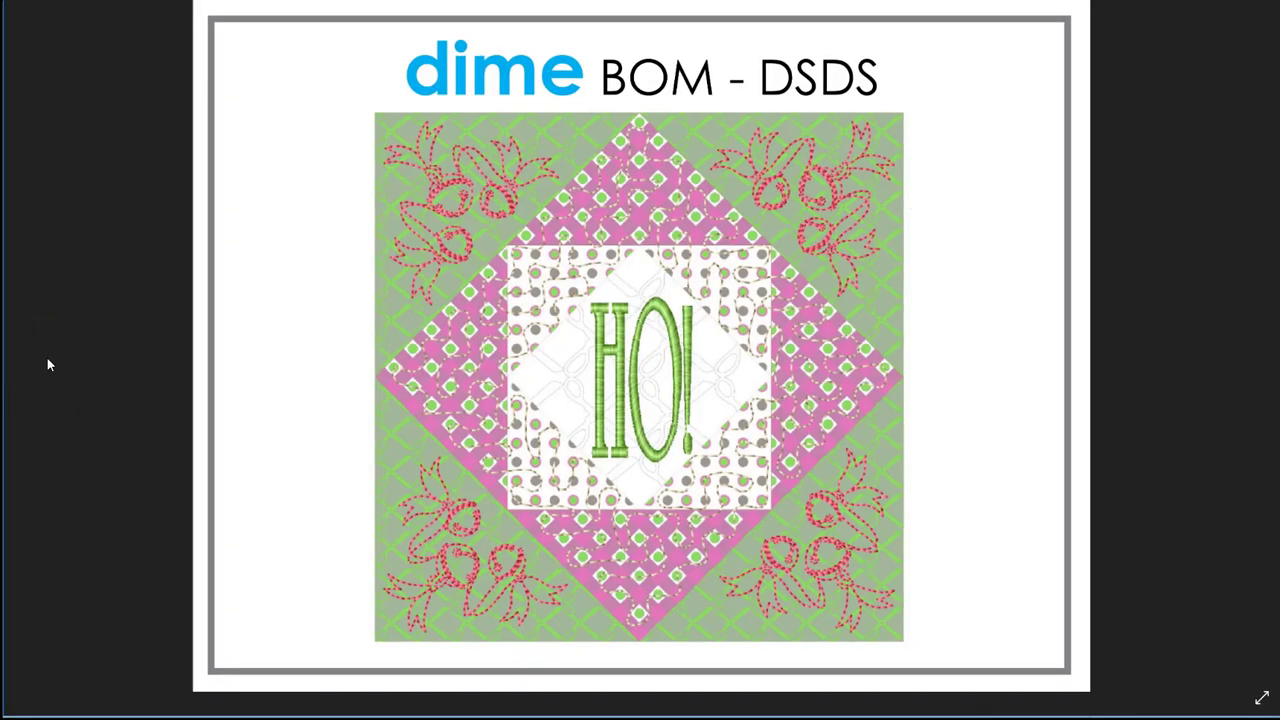
left_click(1240, 357)
left_click(1241, 358)
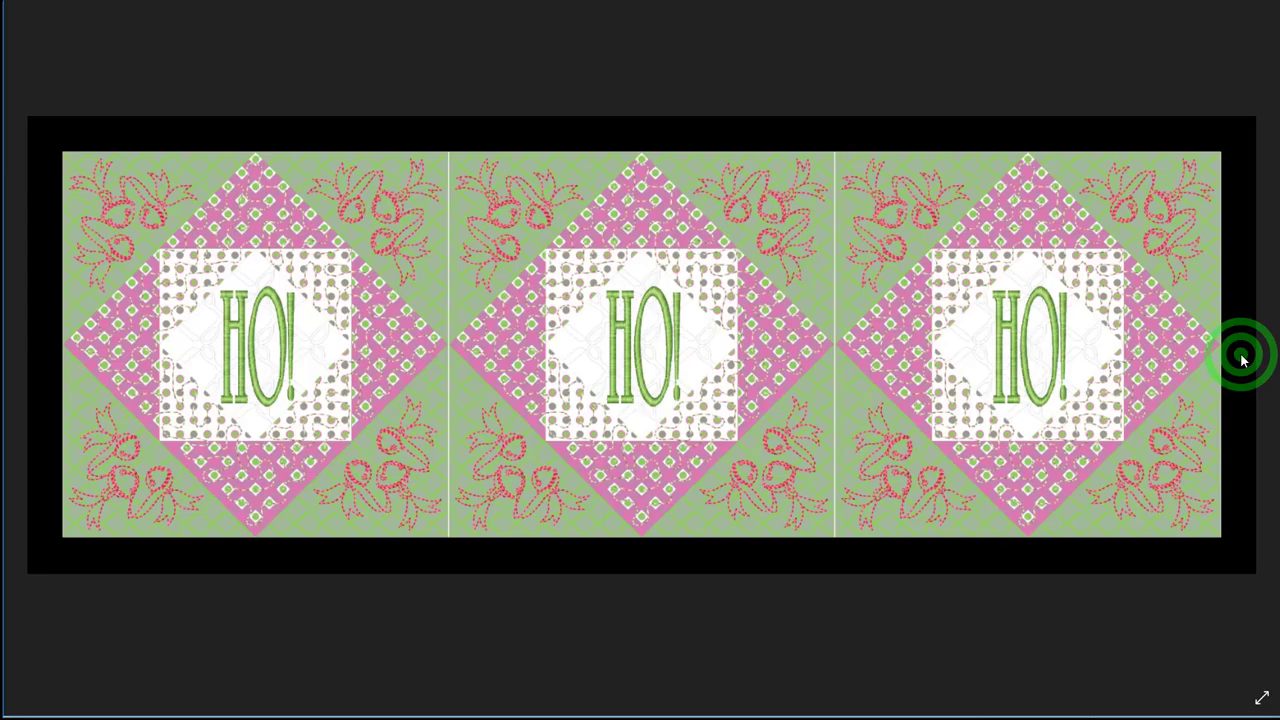